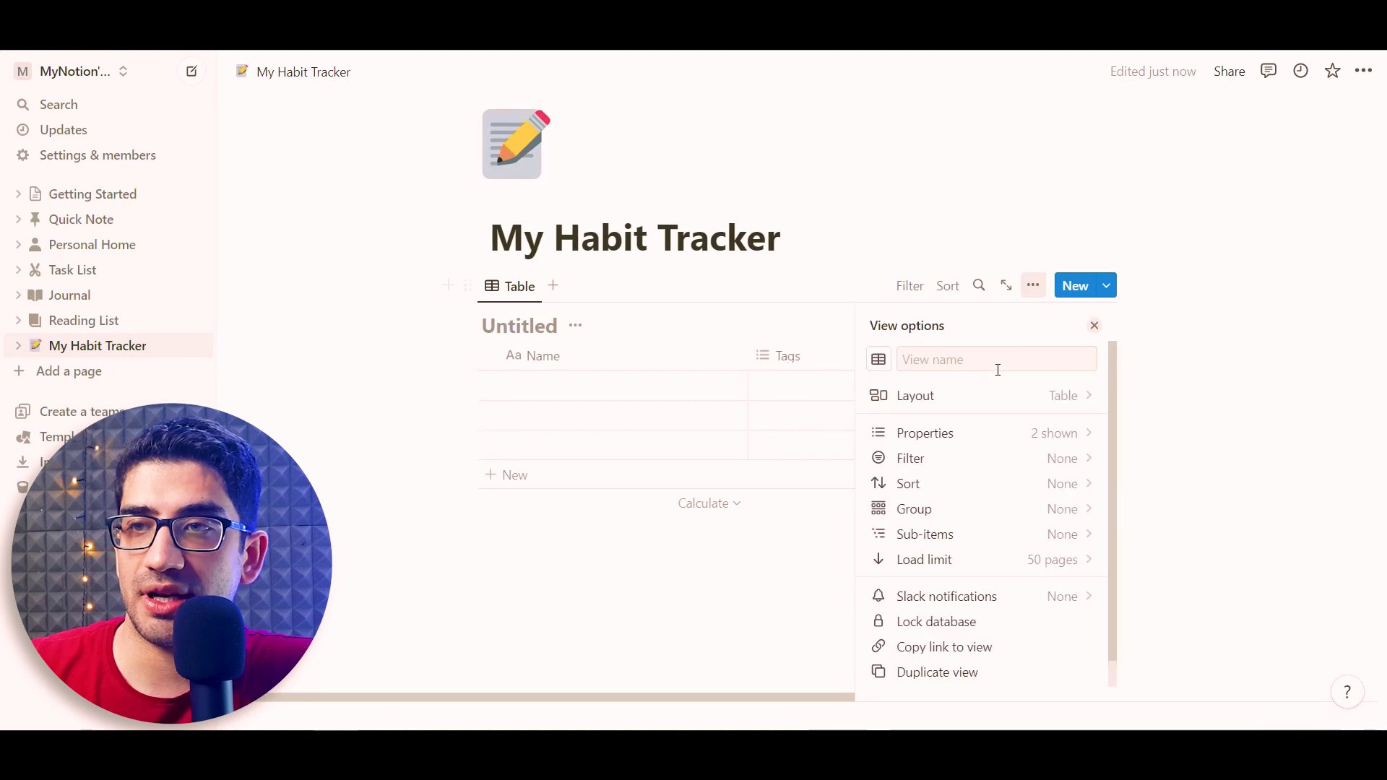
Turn off Show database title in the table view's layout settings
{"action": "left_click", "coordinate": [920, 394]}
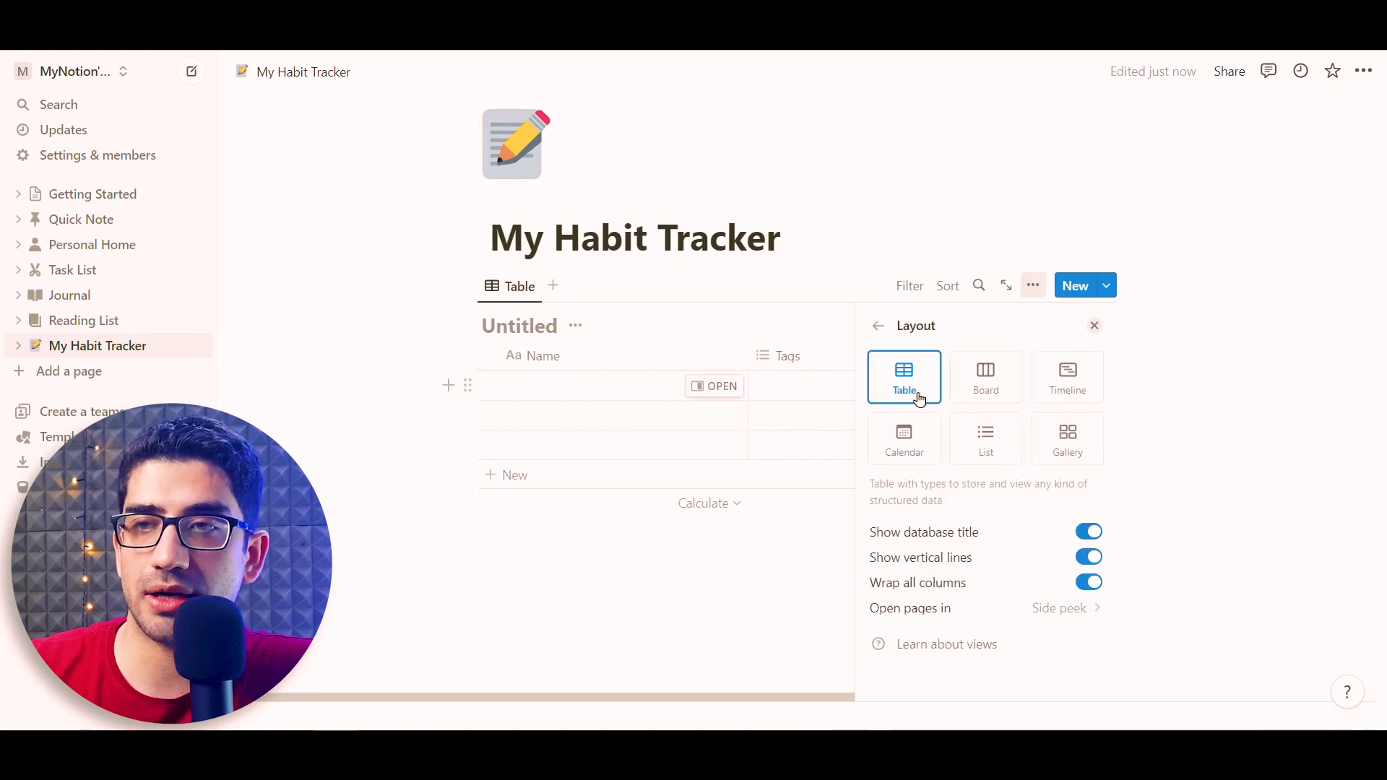
{"action": "left_click", "coordinate": [1095, 538]}
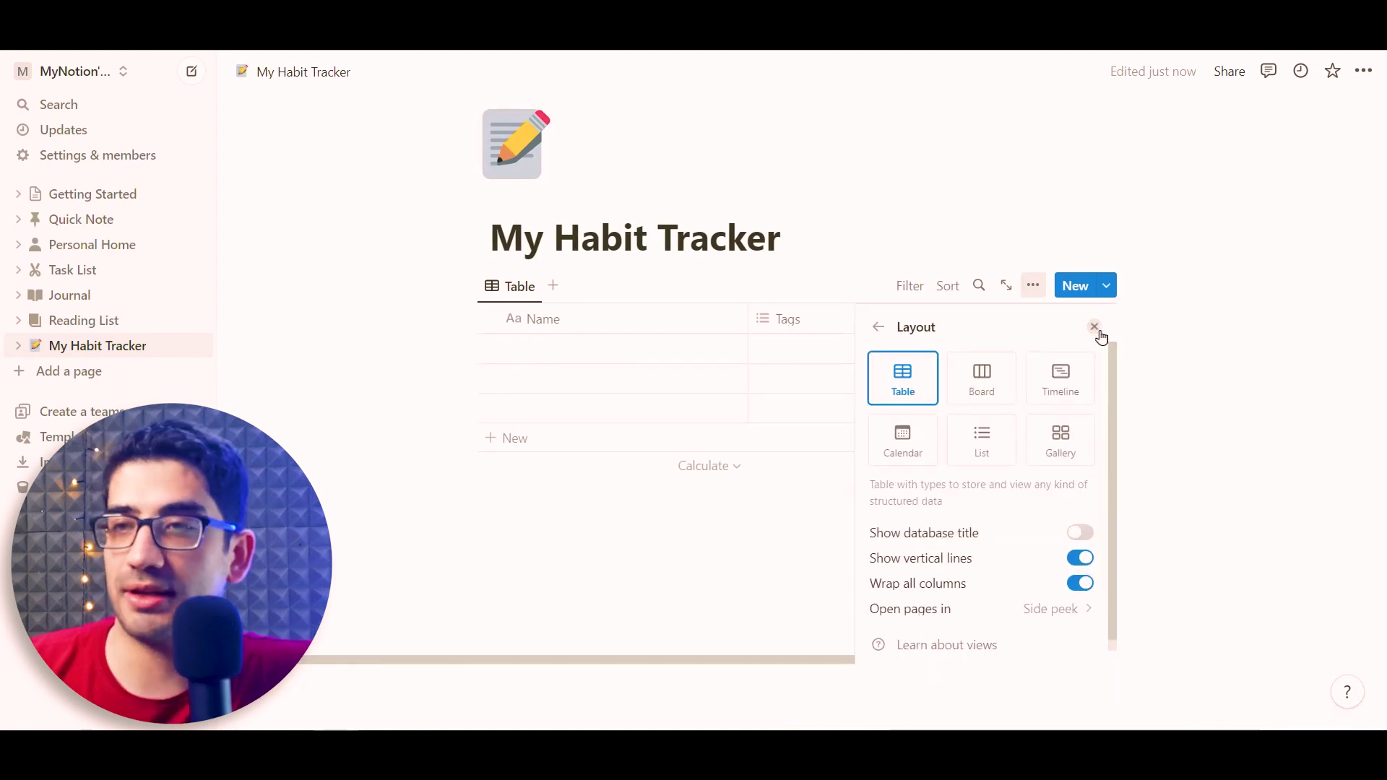
{"action": "left_click", "coordinate": [1094, 325]}
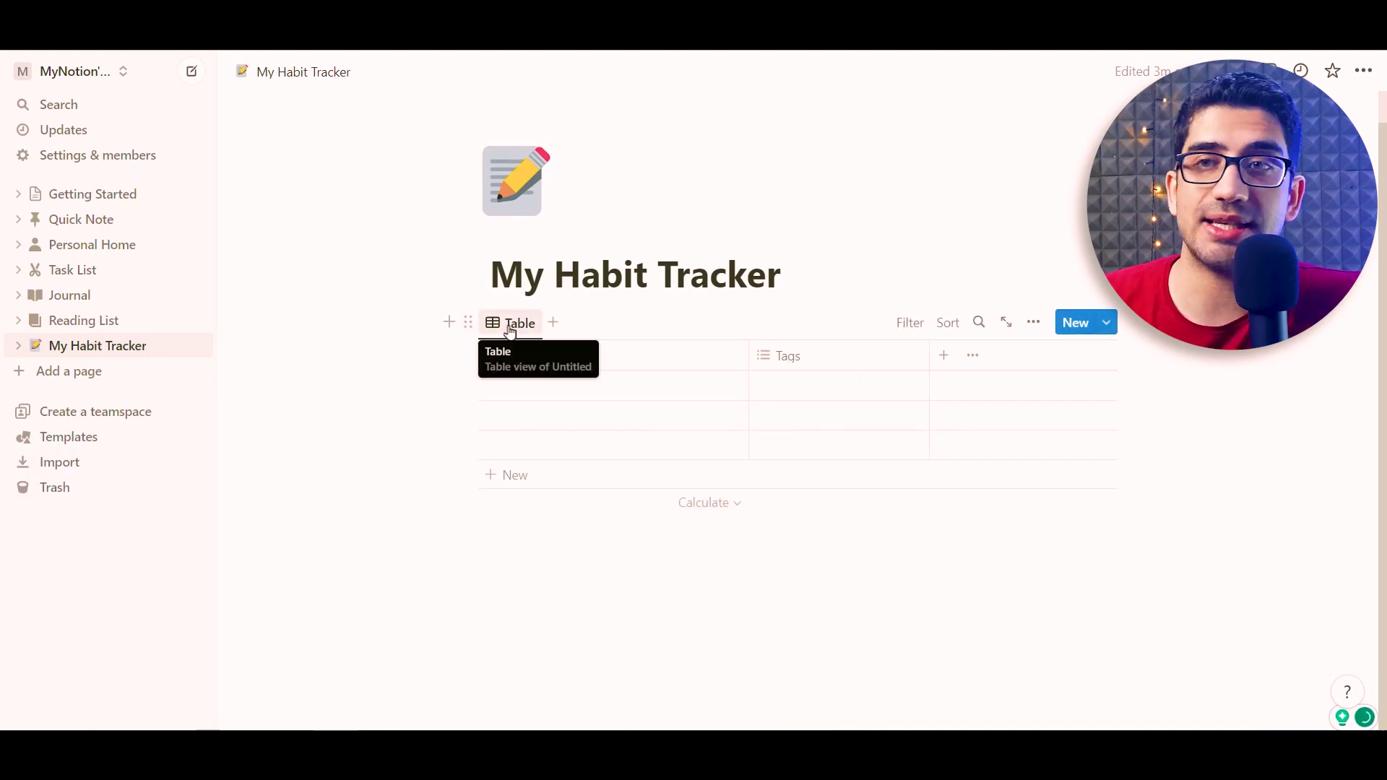
Rename the table view from Table to All
{"action": "left_click", "coordinate": [510, 327]}
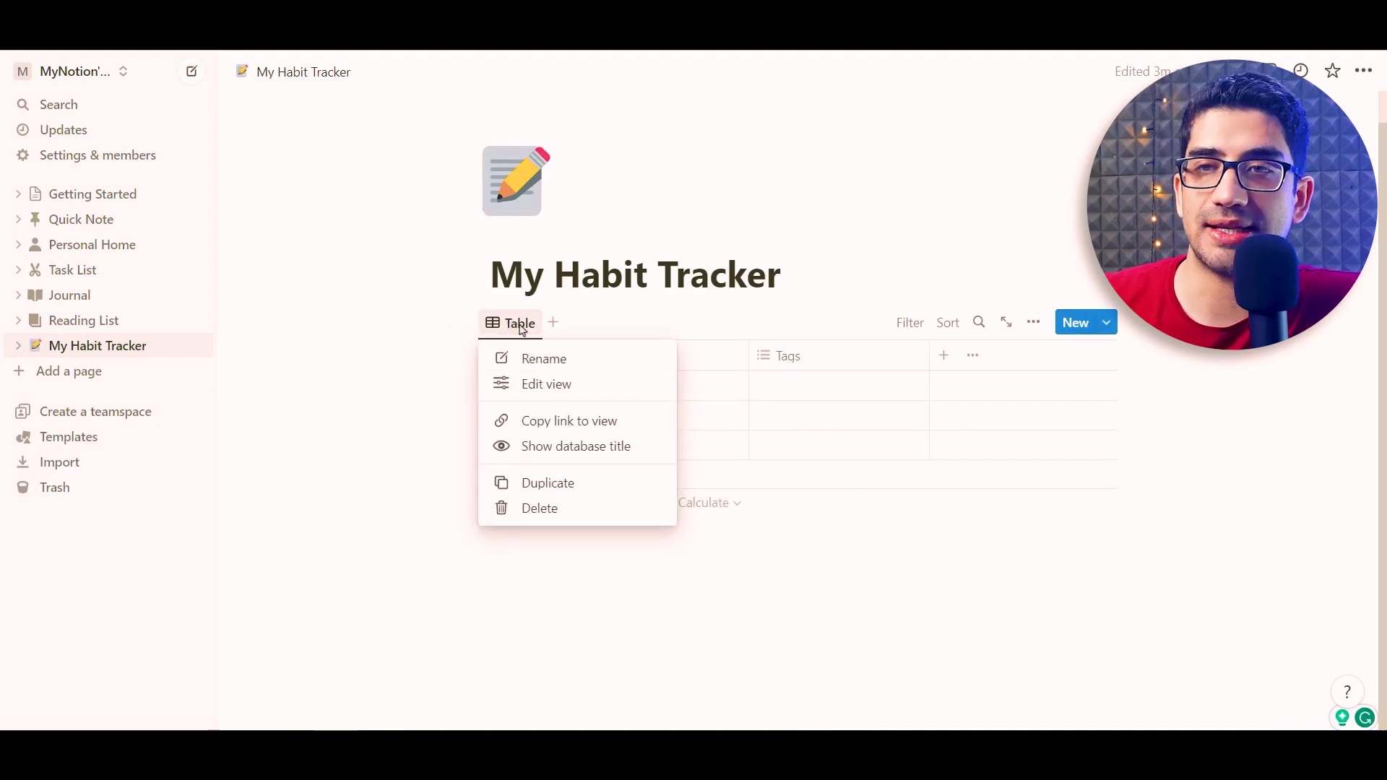
{"action": "left_click", "coordinate": [529, 359]}
{"action": "type", "text": "All"}
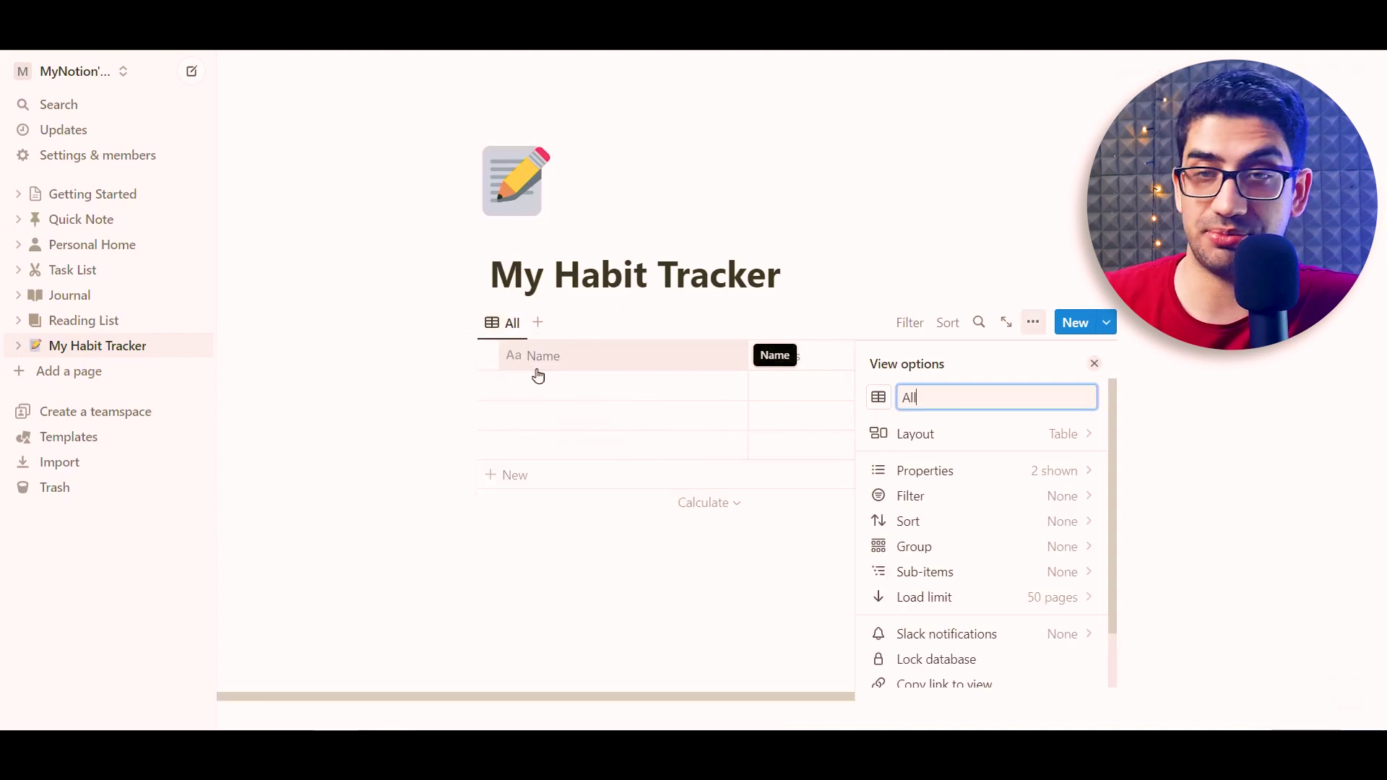
{"action": "left_click", "coordinate": [348, 303]}
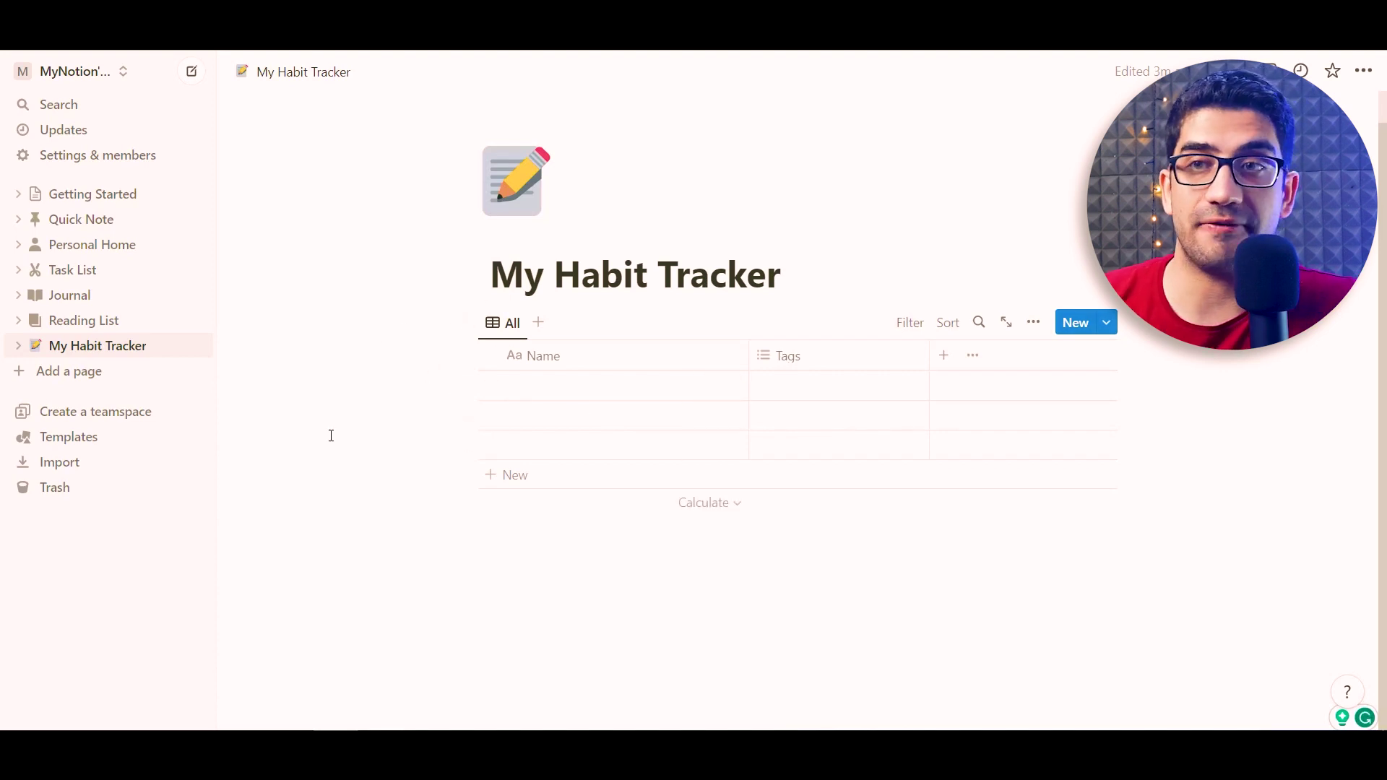
Add a new table view to the database with its database title hidden
{"action": "left_click", "coordinate": [538, 325]}
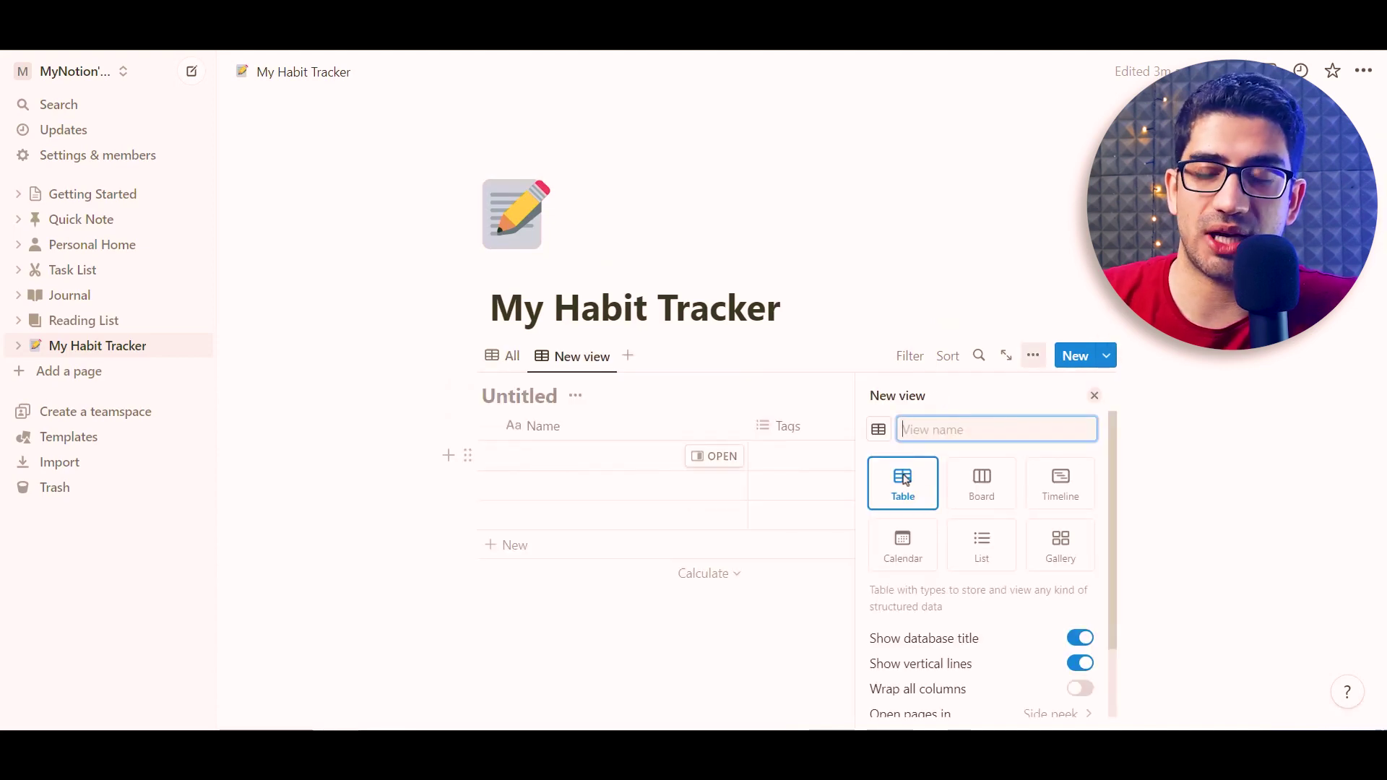
{"action": "left_click", "coordinate": [913, 494]}
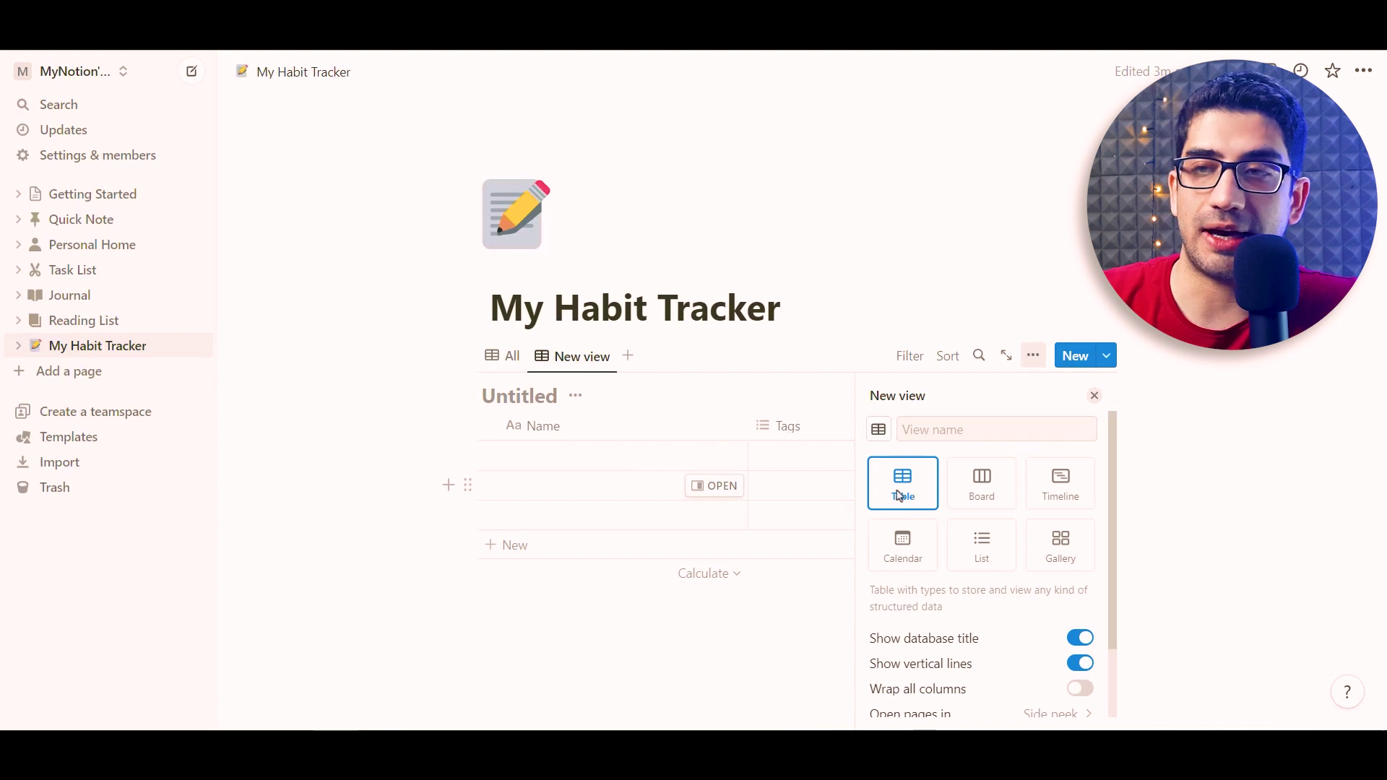
{"action": "left_click", "coordinate": [1081, 640]}
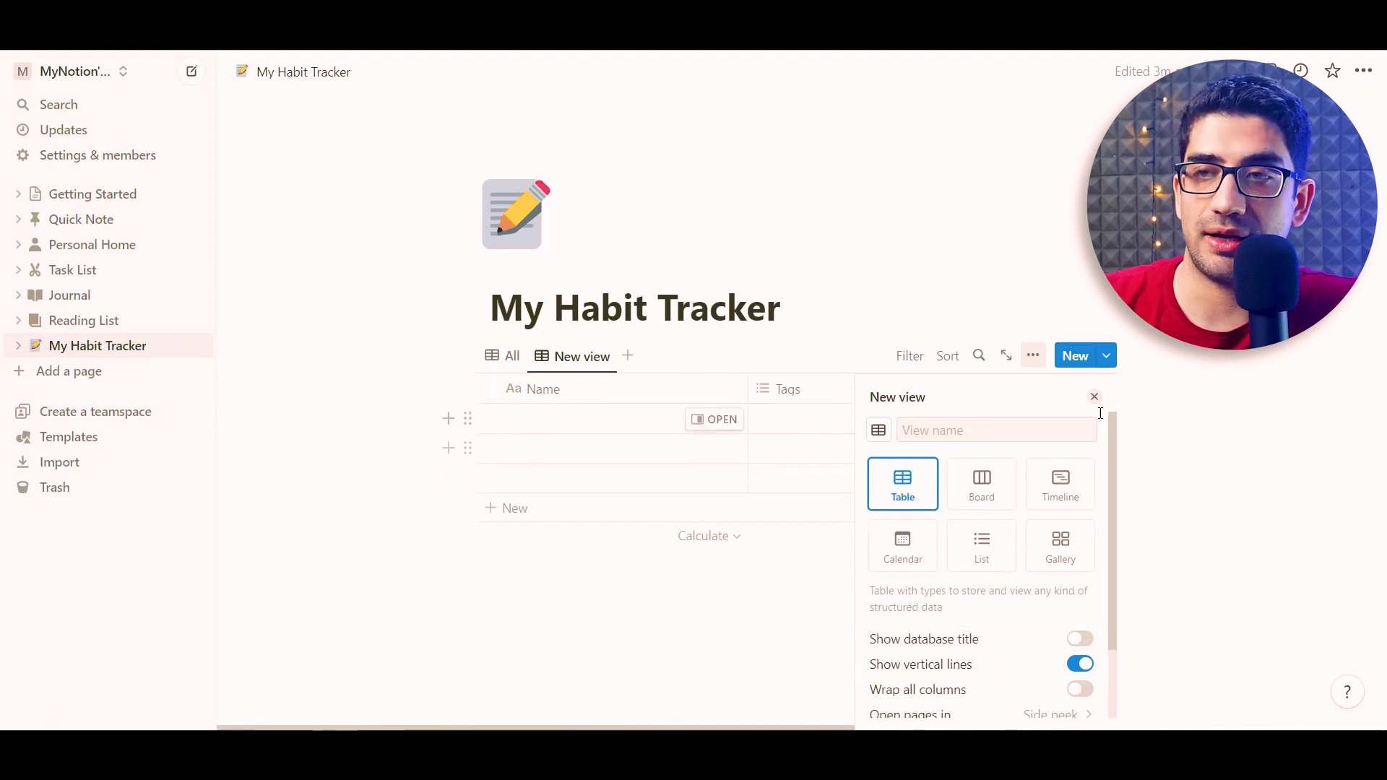
{"action": "left_click", "coordinate": [1094, 395]}
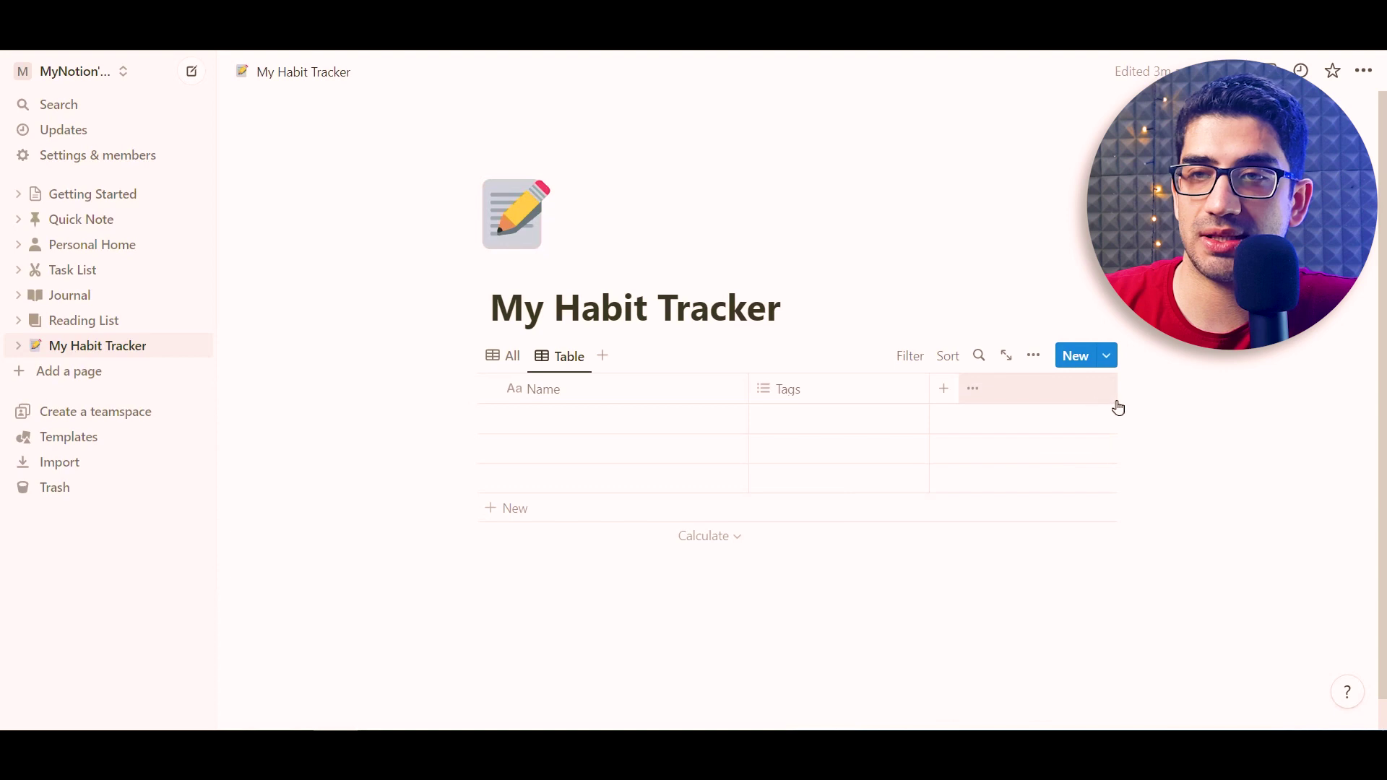
Rename the new table view to Reading
{"action": "left_click", "coordinate": [566, 356]}
{"action": "left_click", "coordinate": [591, 393]}
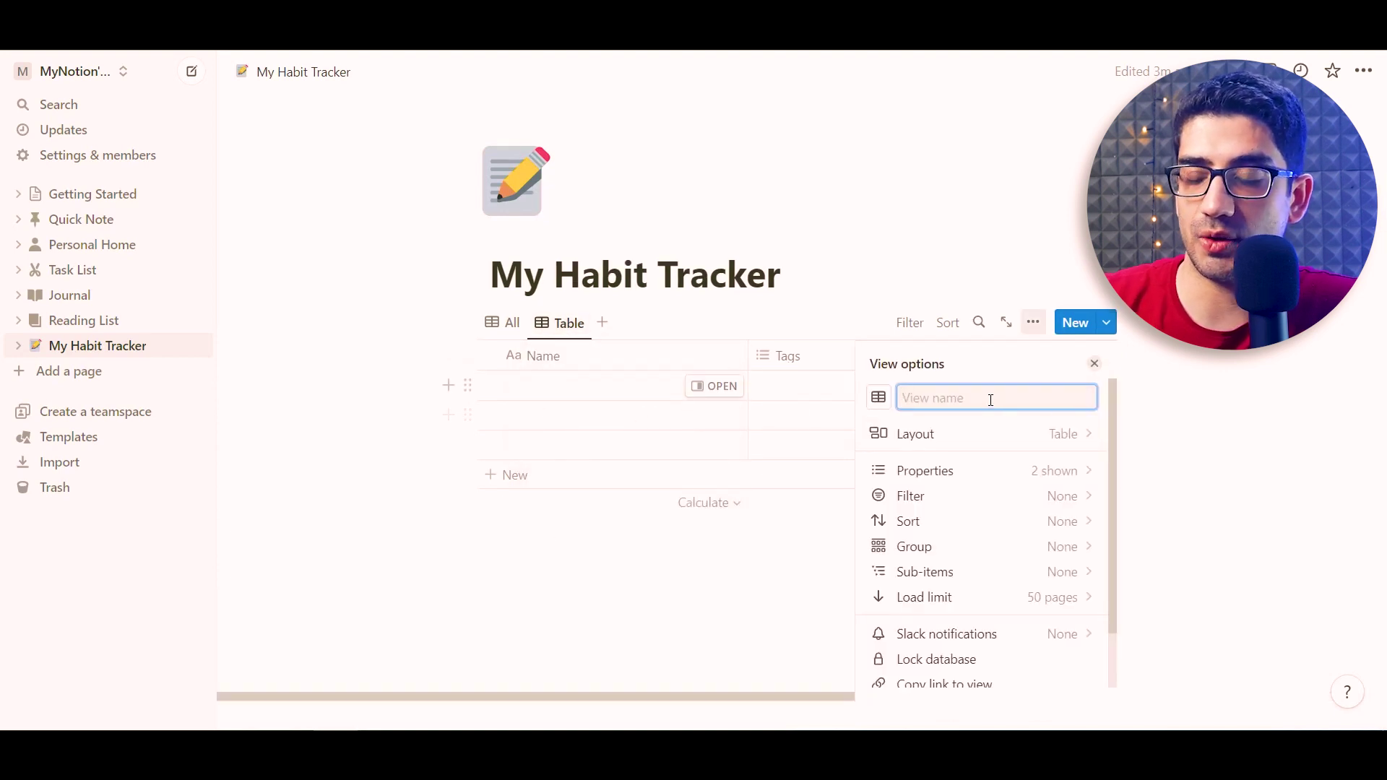
{"action": "type", "text": "Reading"}
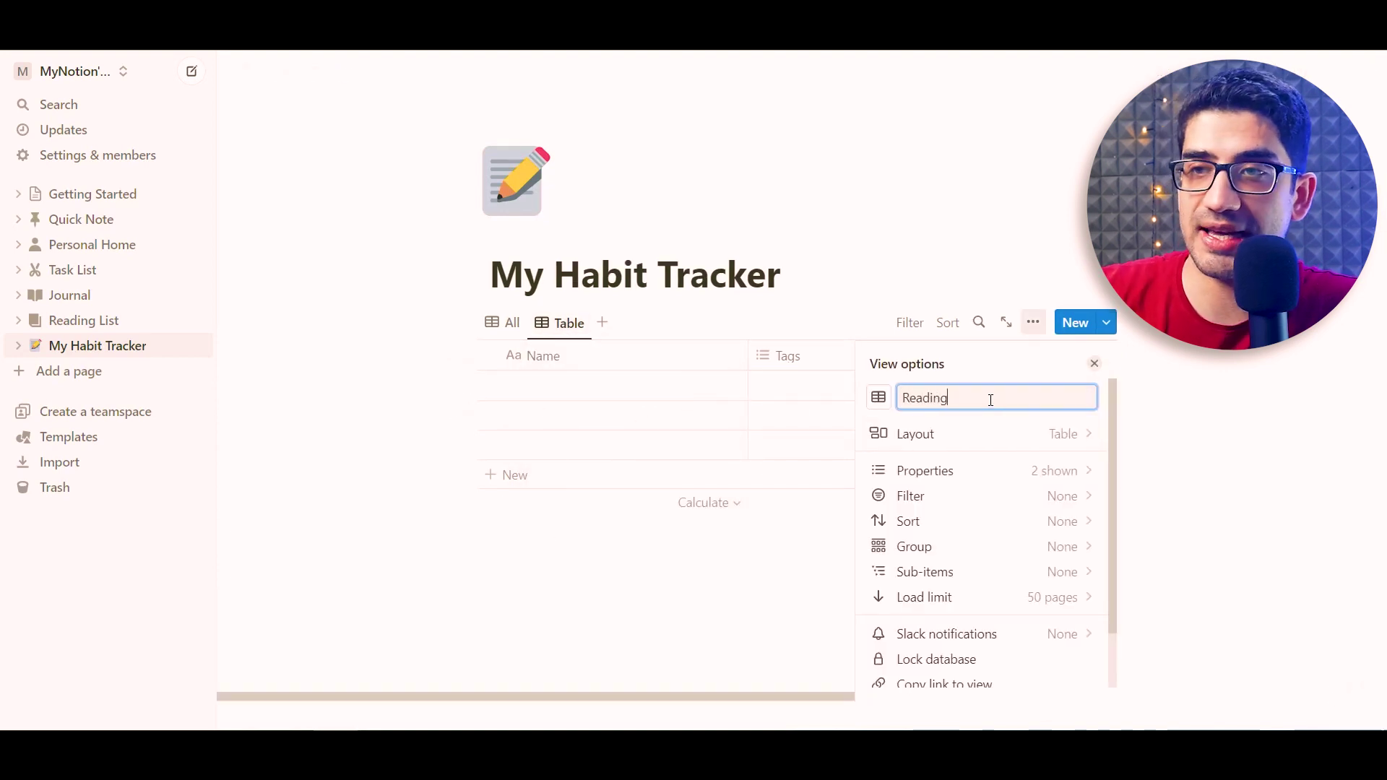
{"action": "left_click", "coordinate": [416, 354]}
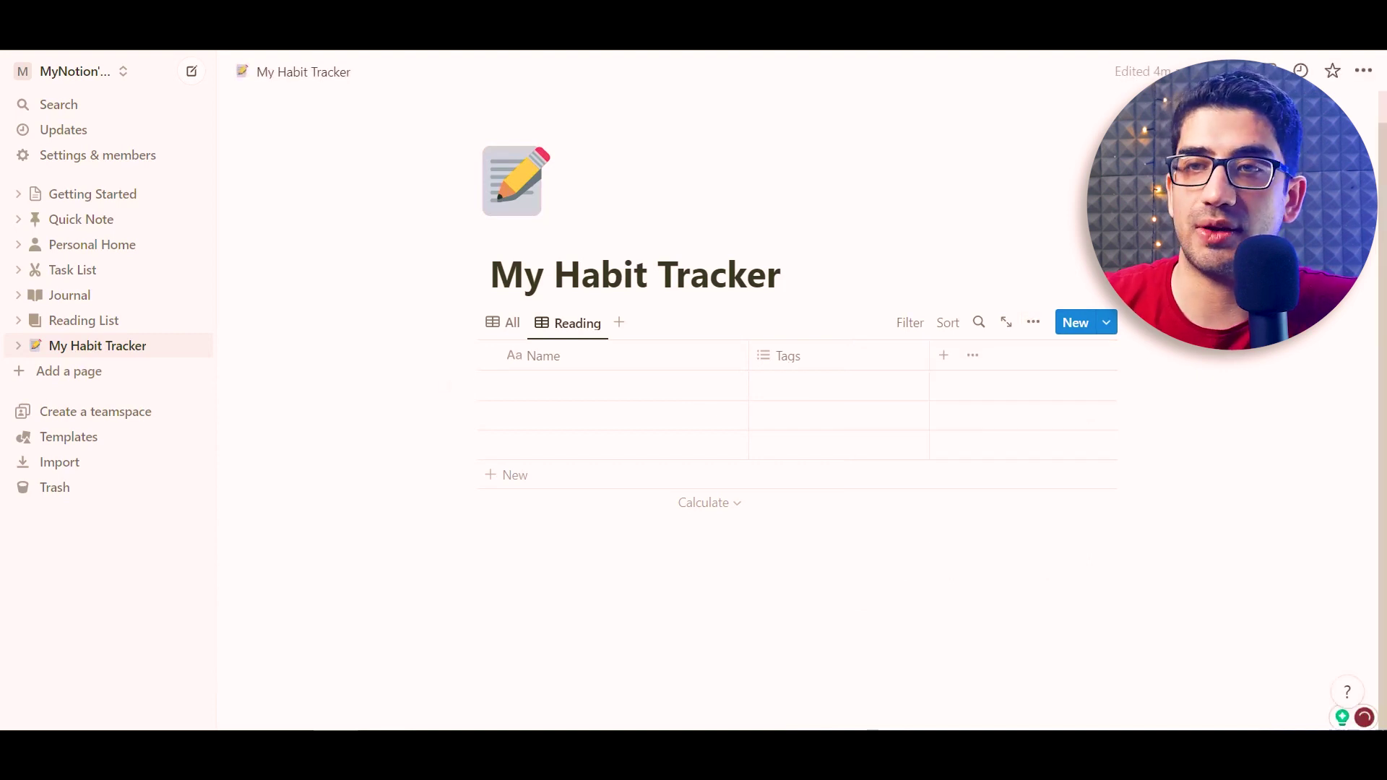
Rename the Name column to index
{"action": "left_click", "coordinate": [547, 361]}
{"action": "left_click_drag", "start_coordinate": [582, 393], "coordinate": [554, 391]}
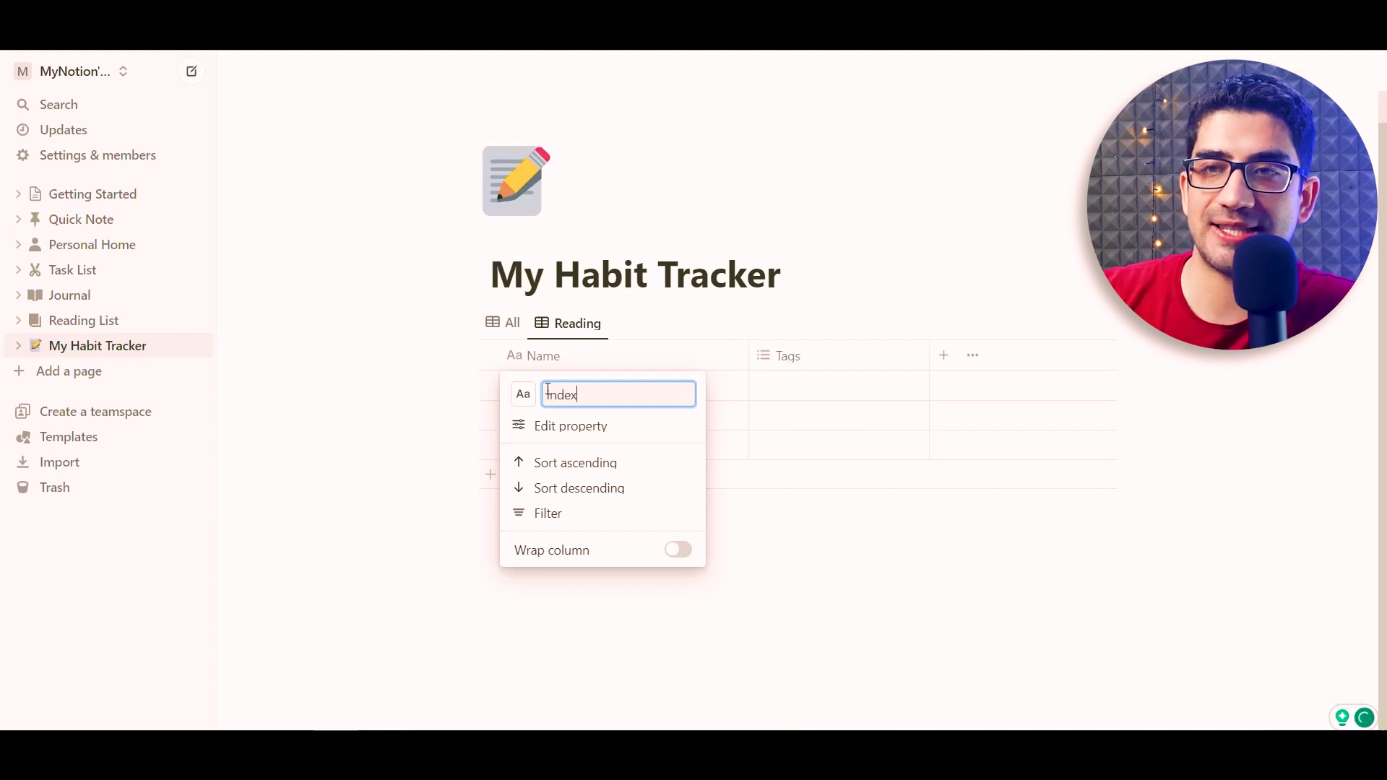
{"action": "key", "text": "Return"}
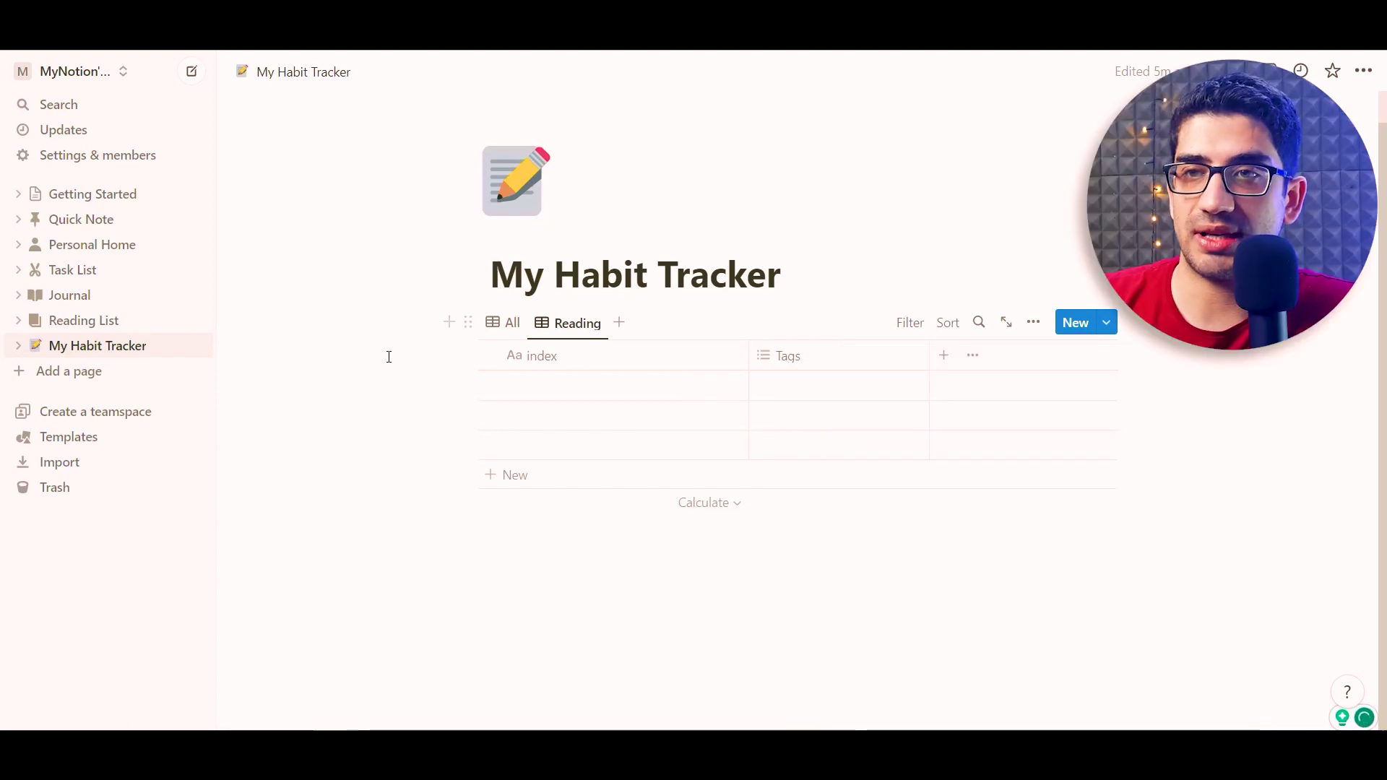
Enter index values 1 through 7 in seven new rows
{"action": "left_click", "coordinate": [532, 389]}
{"action": "type", "text": "1"}
{"action": "key", "text": "Return"}
{"action": "type", "text": "2"}
{"action": "key", "text": "Return"}
{"action": "type", "text": "3 4 5 6"}
{"action": "key", "text": "Return"}
{"action": "type", "text": "7"}
{"action": "key", "text": "Escape"}
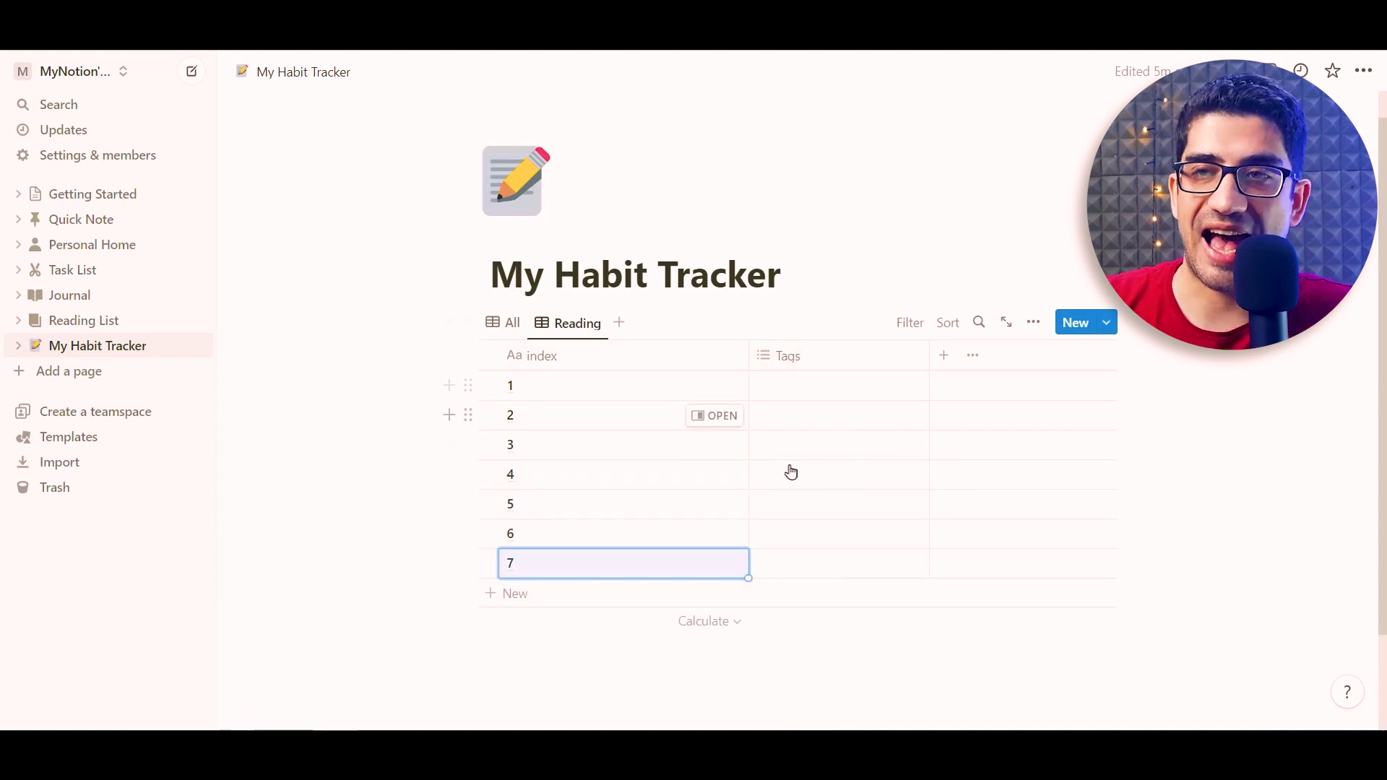
Delete the Tags property and narrow the index column
{"action": "left_click", "coordinate": [787, 358]}
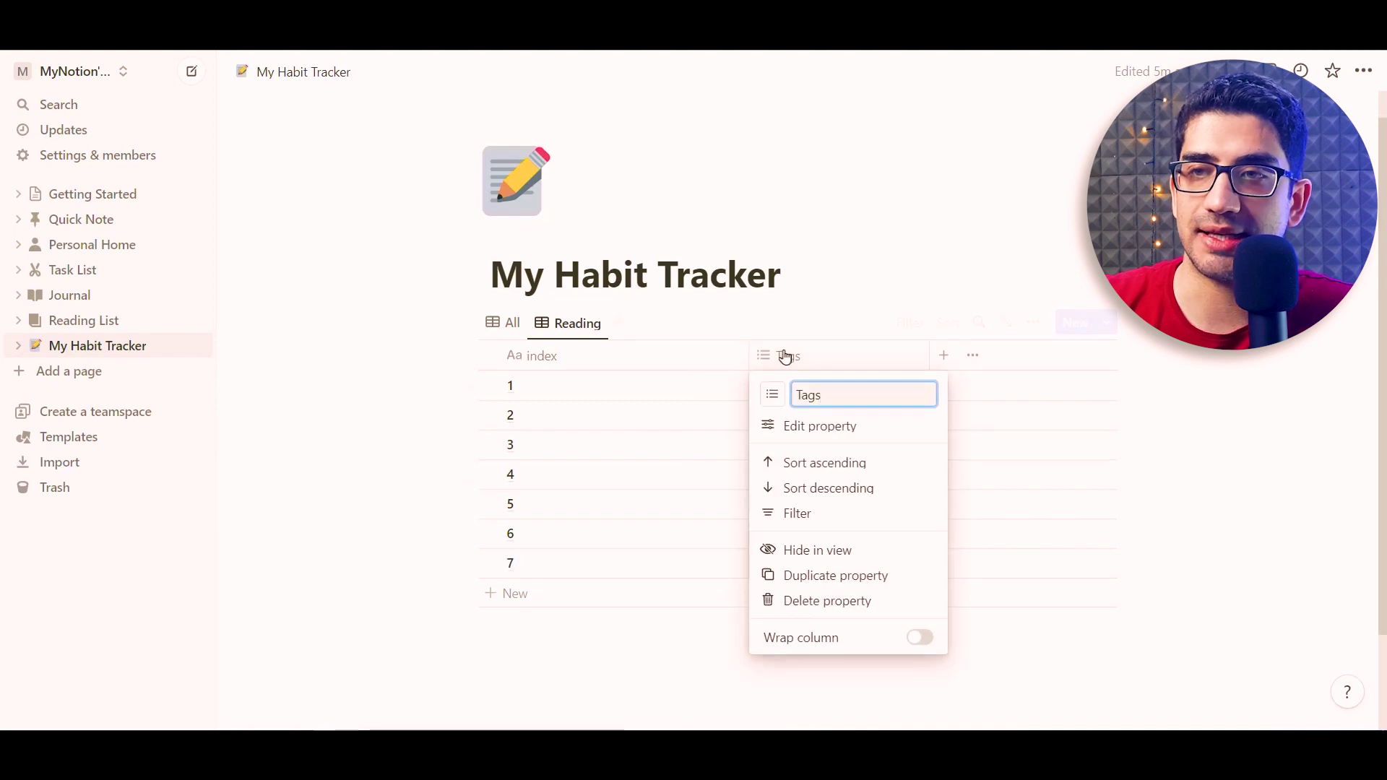
{"action": "left_click", "coordinate": [828, 607]}
{"action": "left_click", "coordinate": [689, 408]}
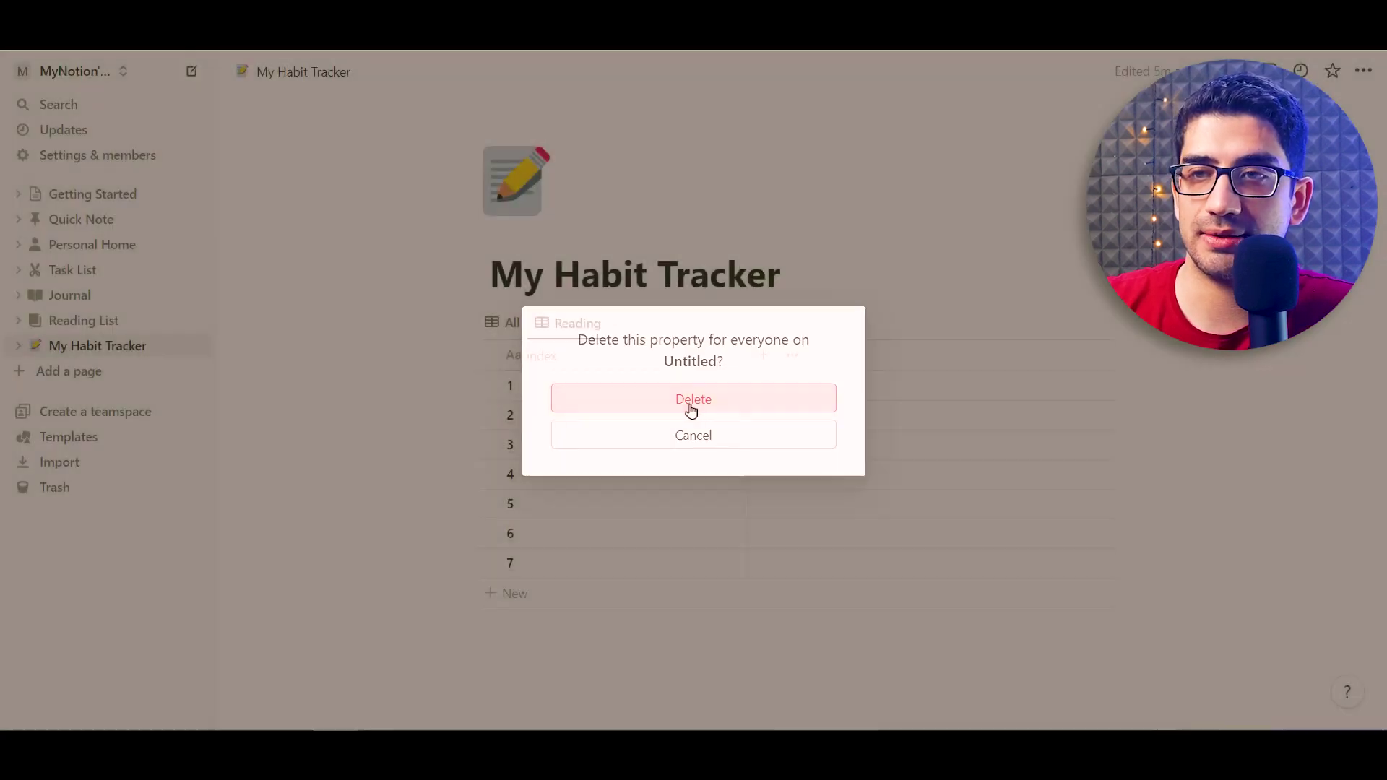
{"action": "left_click_drag", "start_coordinate": [746, 353], "coordinate": [590, 361]}
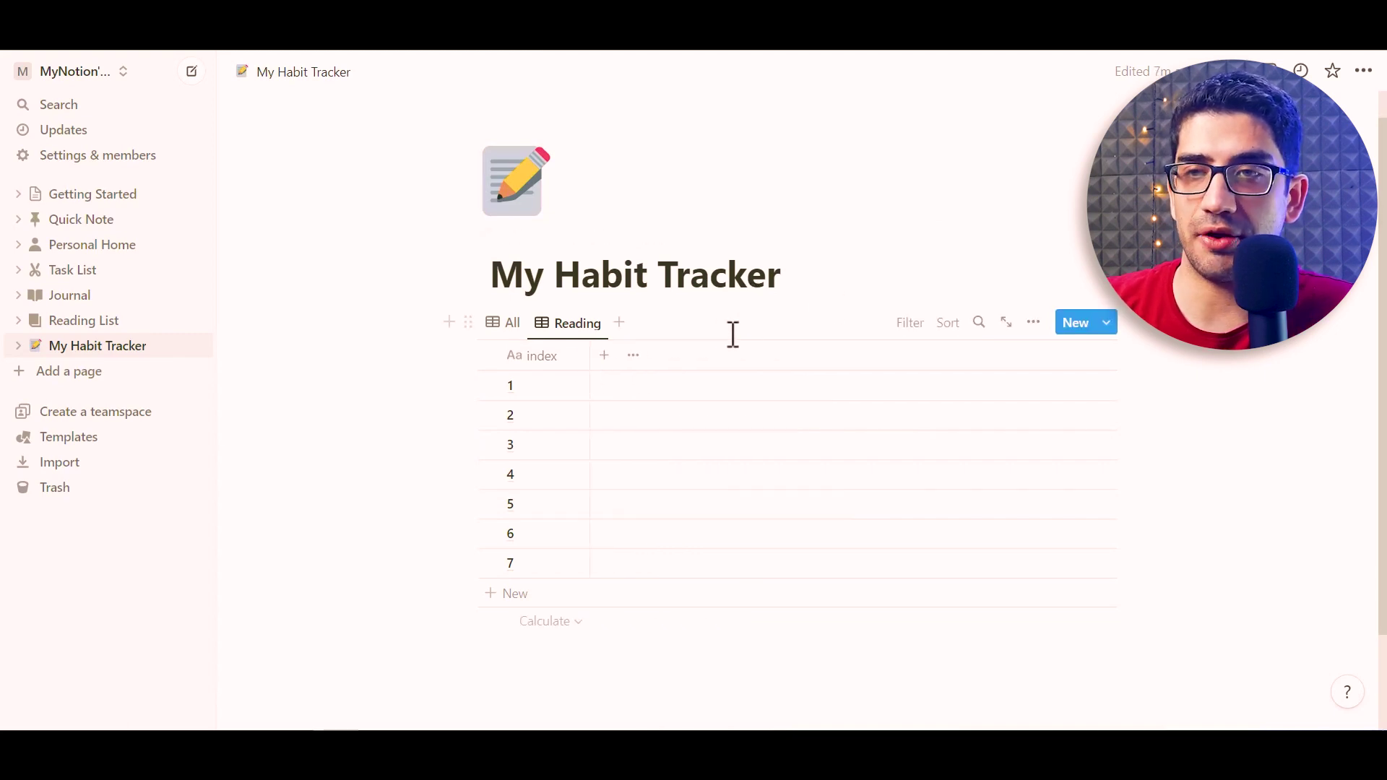
Add a Date property column to the table
{"action": "left_click", "coordinate": [604, 355]}
{"action": "left_click_drag", "start_coordinate": [1110, 464], "coordinate": [1112, 501]}
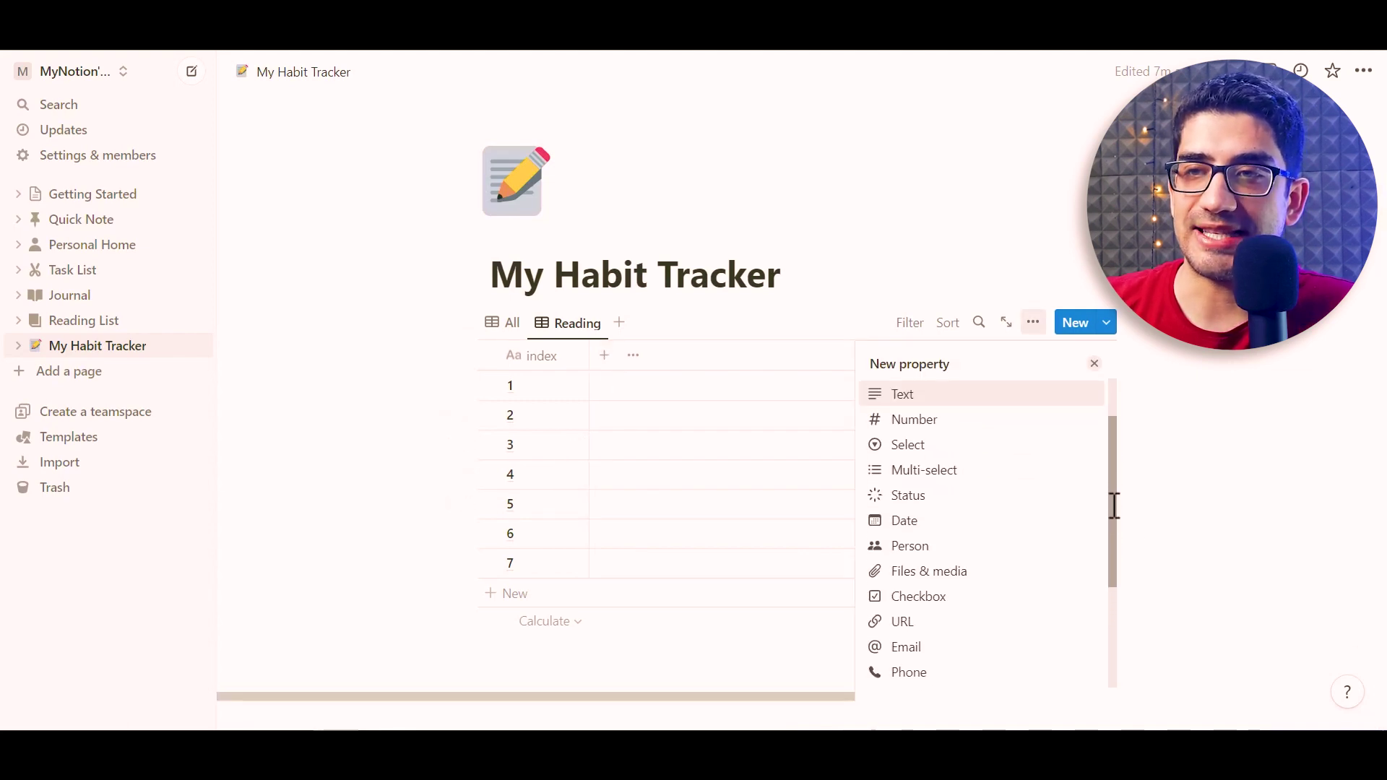
{"action": "left_click", "coordinate": [911, 529]}
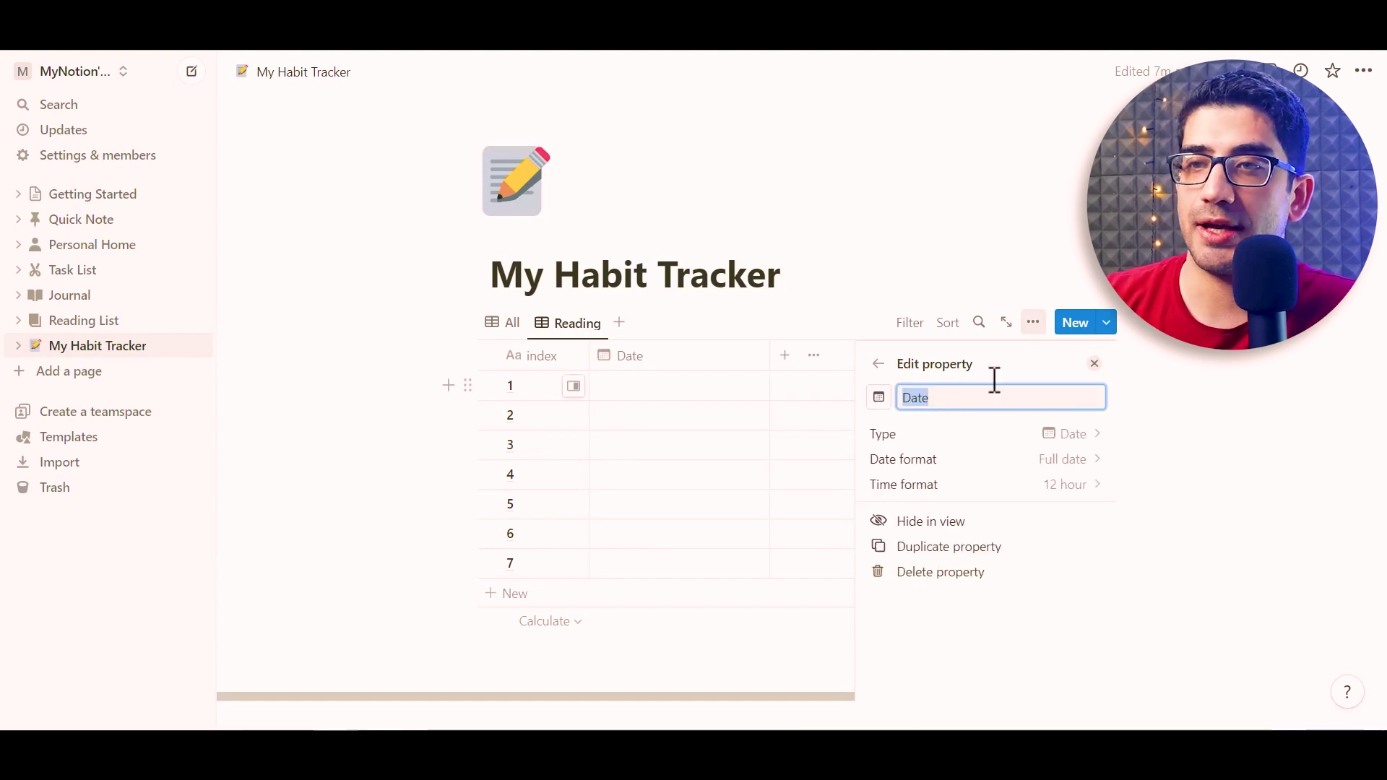
{"action": "key", "text": "Escape"}
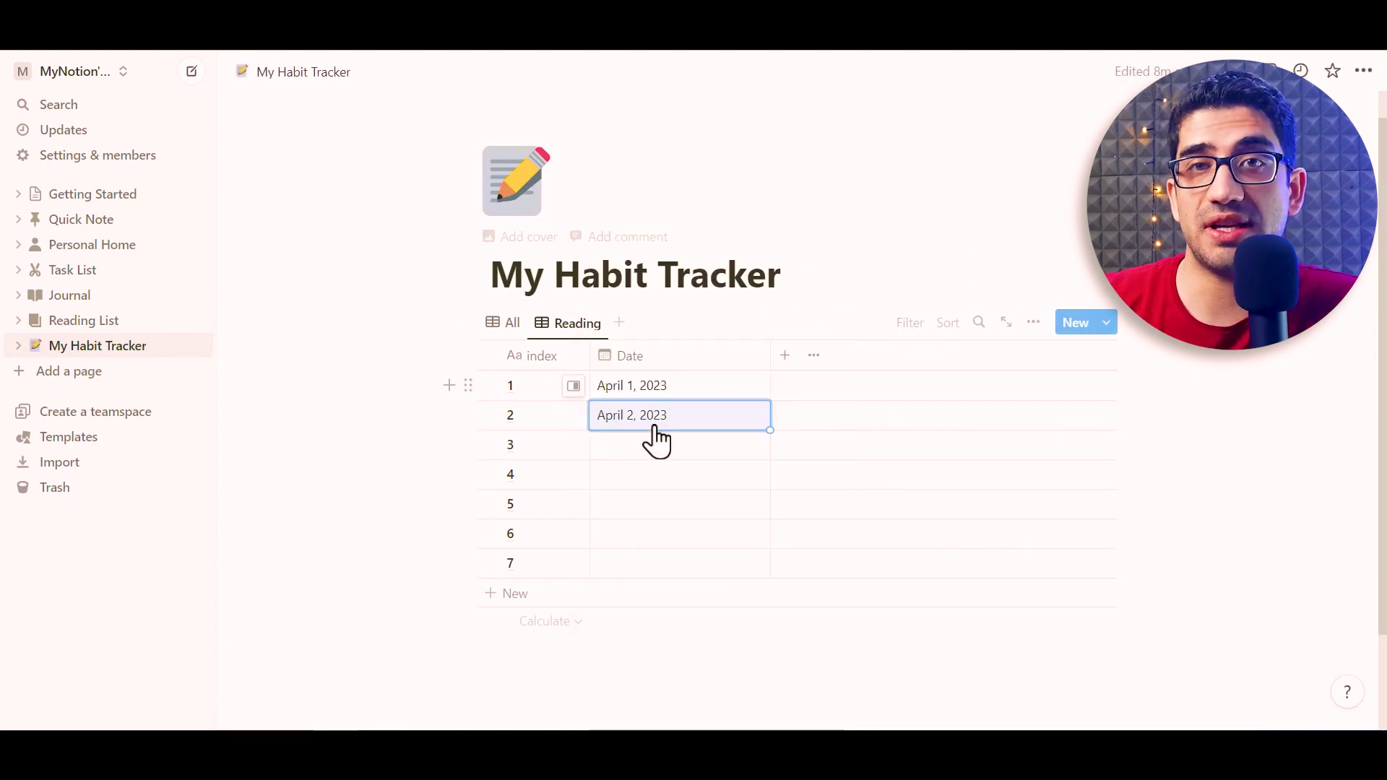
Give the rows April 2023 dates and narrow the Date column
{"action": "left_click", "coordinate": [657, 442]}
{"action": "left_click", "coordinate": [682, 371]}
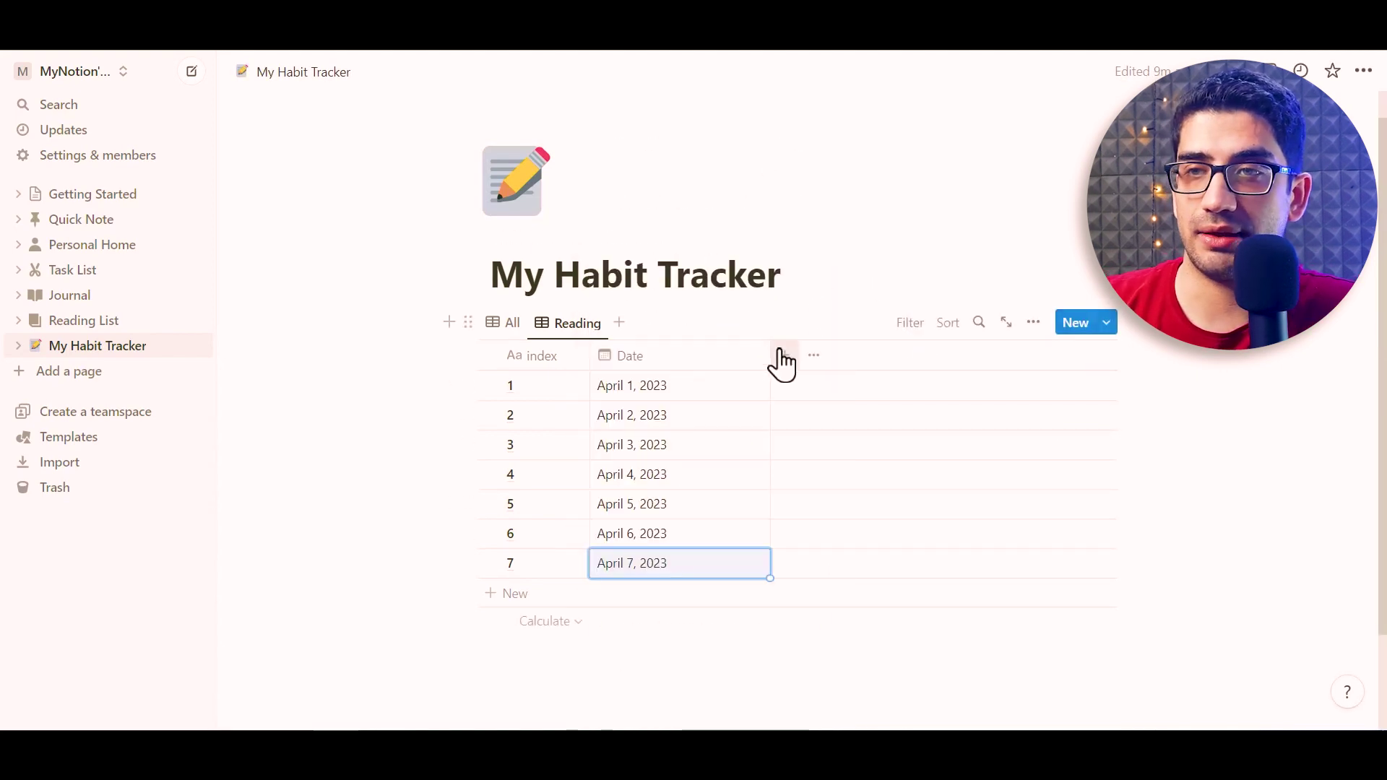
{"action": "left_click_drag", "start_coordinate": [770, 356], "coordinate": [711, 354]}
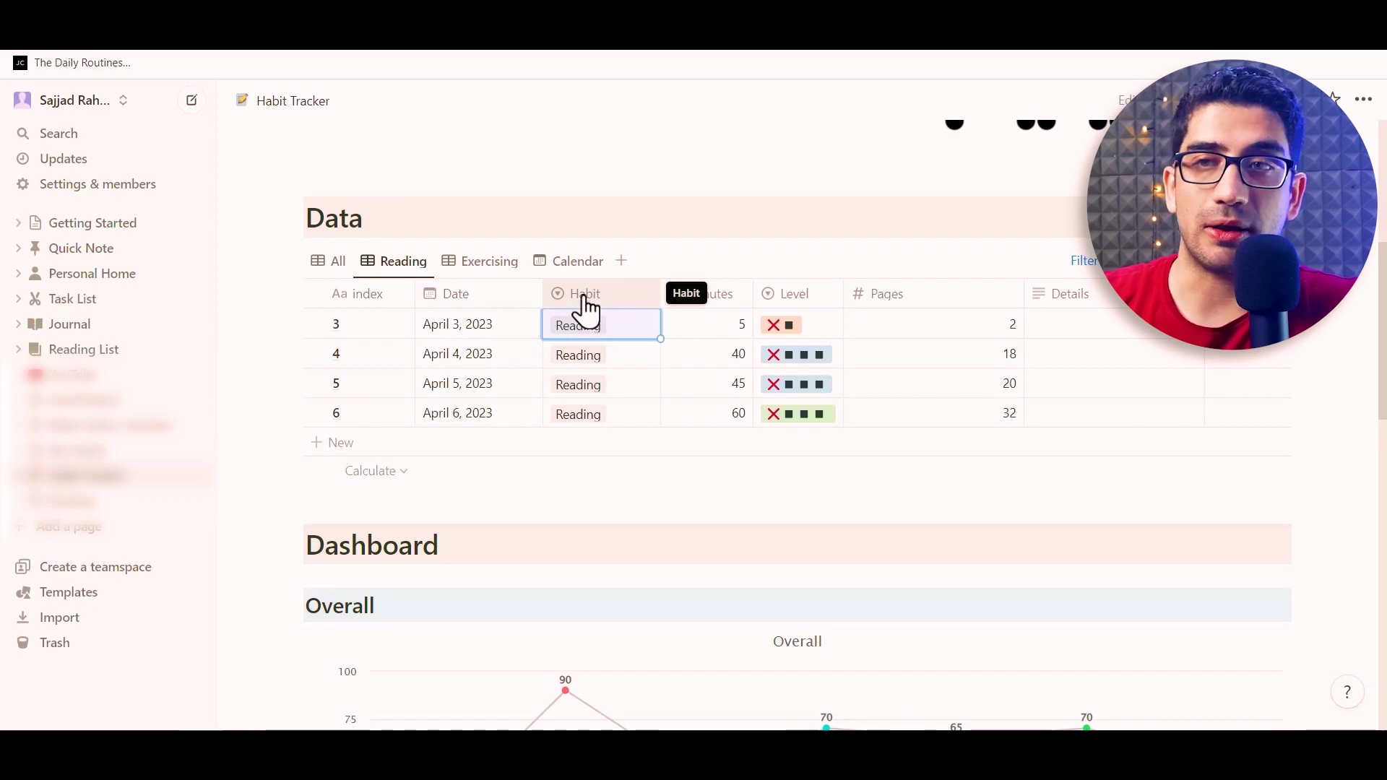
In the reference Habit Tracker, inspect the Reading/Exercising Habit options and open its All view
{"action": "left_click", "coordinate": [628, 336]}
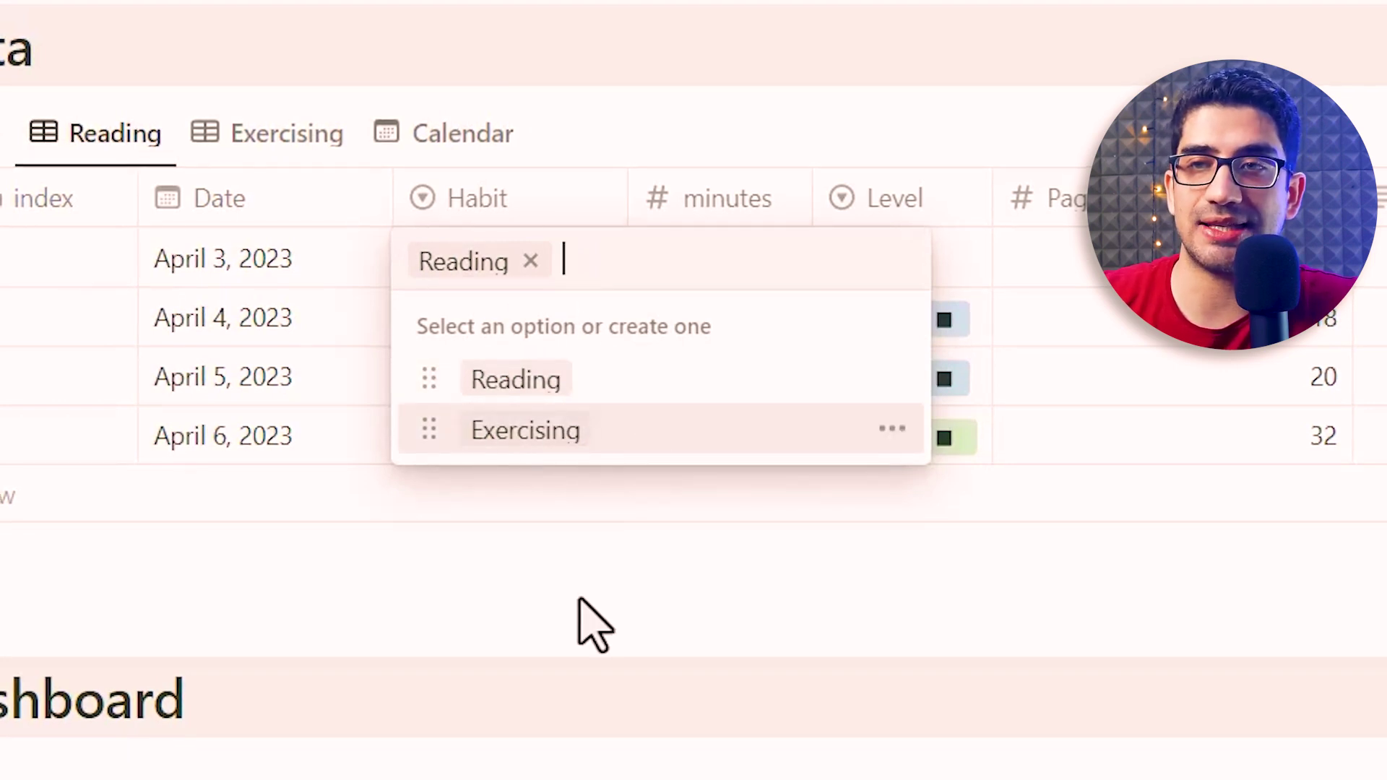
{"action": "key", "text": "Escape"}
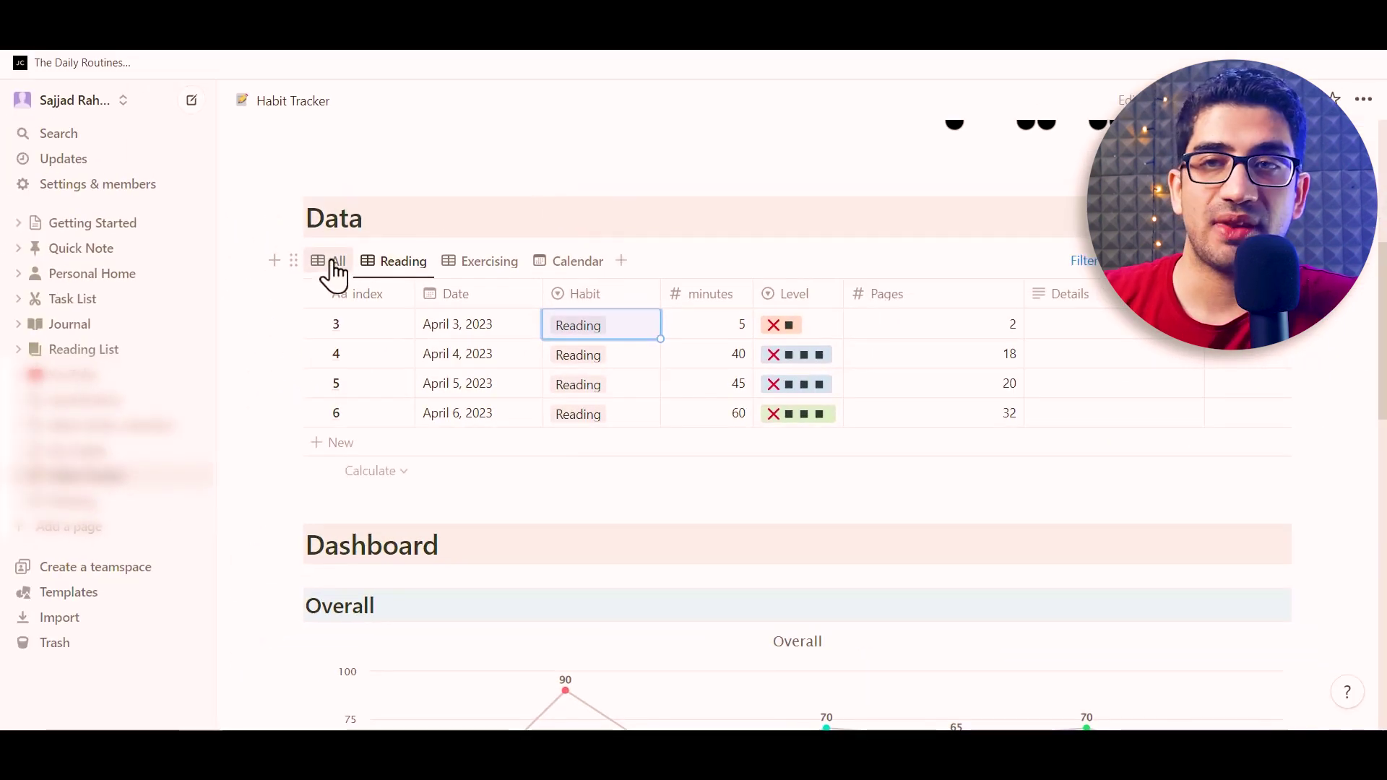
{"action": "left_click", "coordinate": [333, 268]}
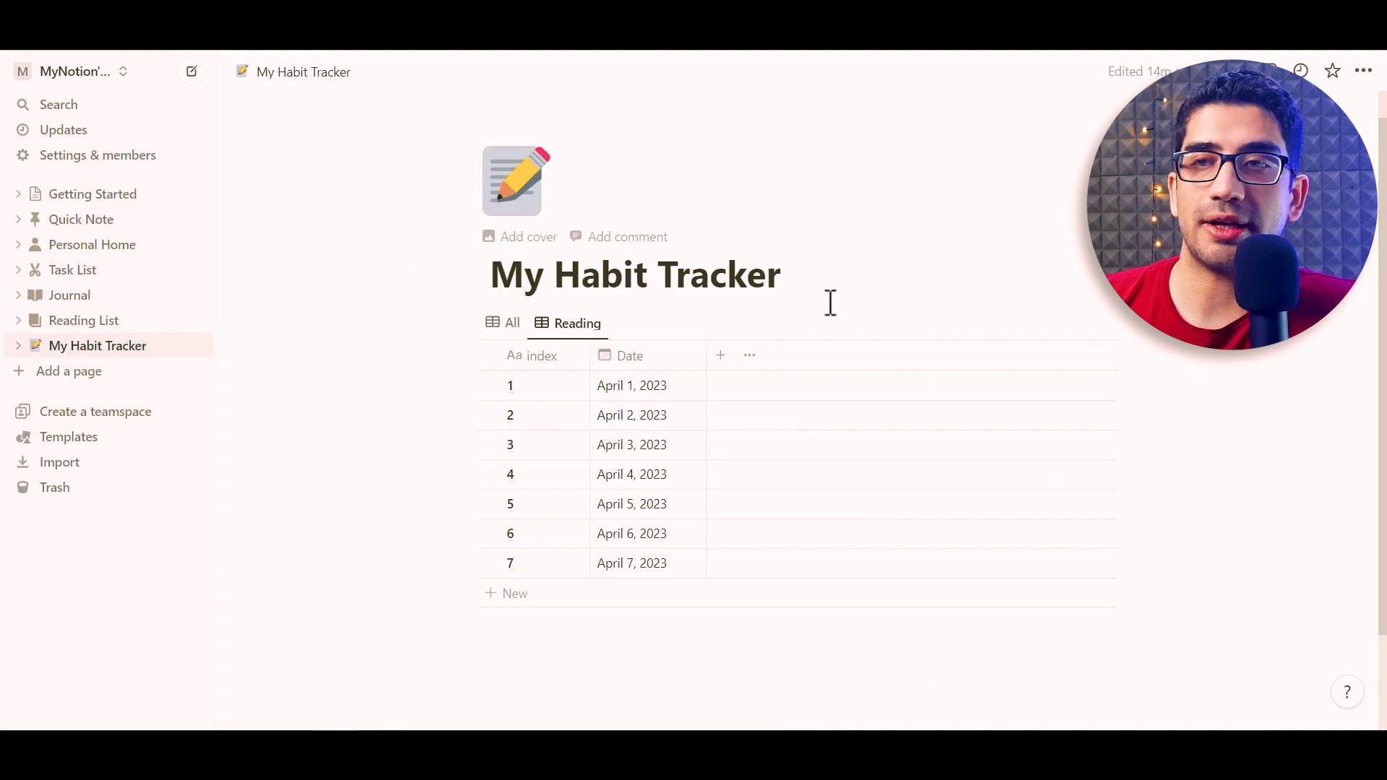
Add a Habit select column with options Reading and Exercising
{"action": "left_click", "coordinate": [721, 354]}
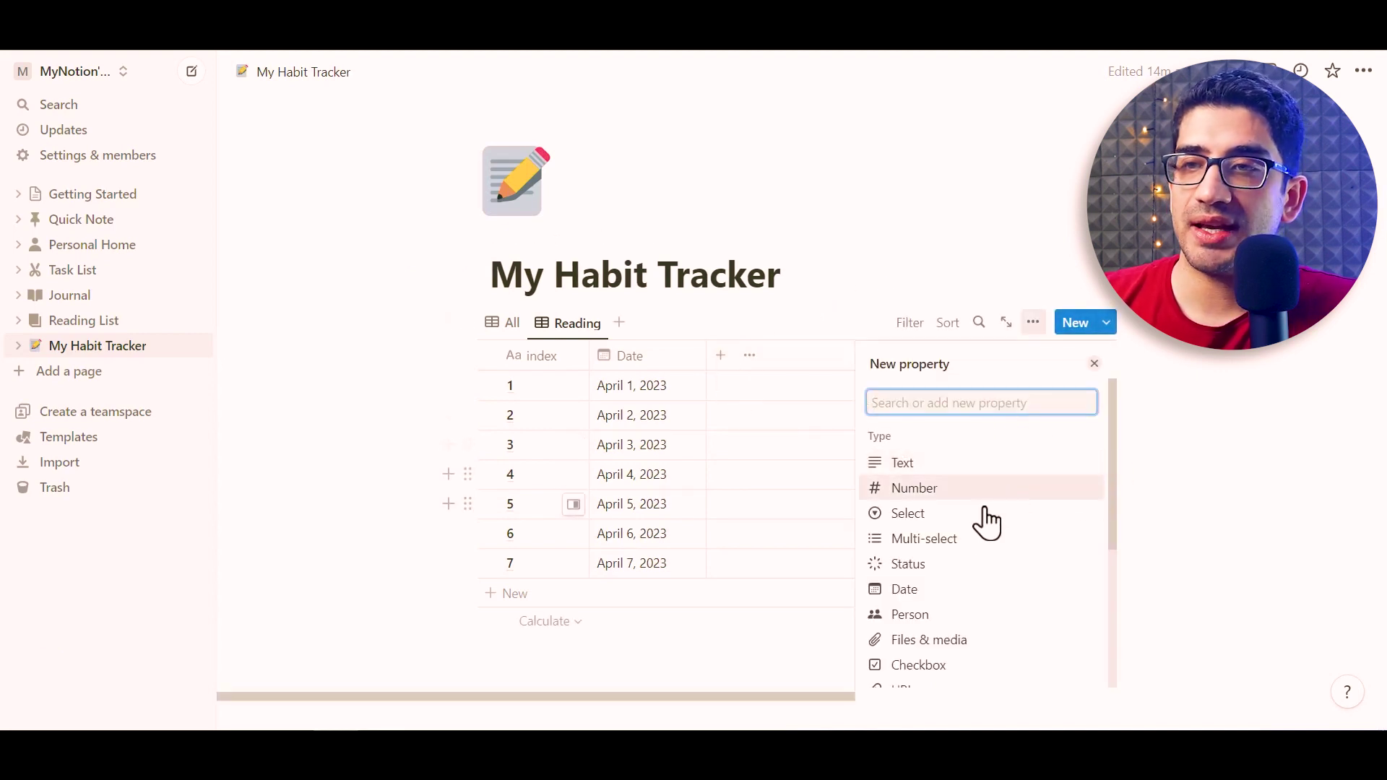
{"action": "left_click", "coordinate": [908, 522]}
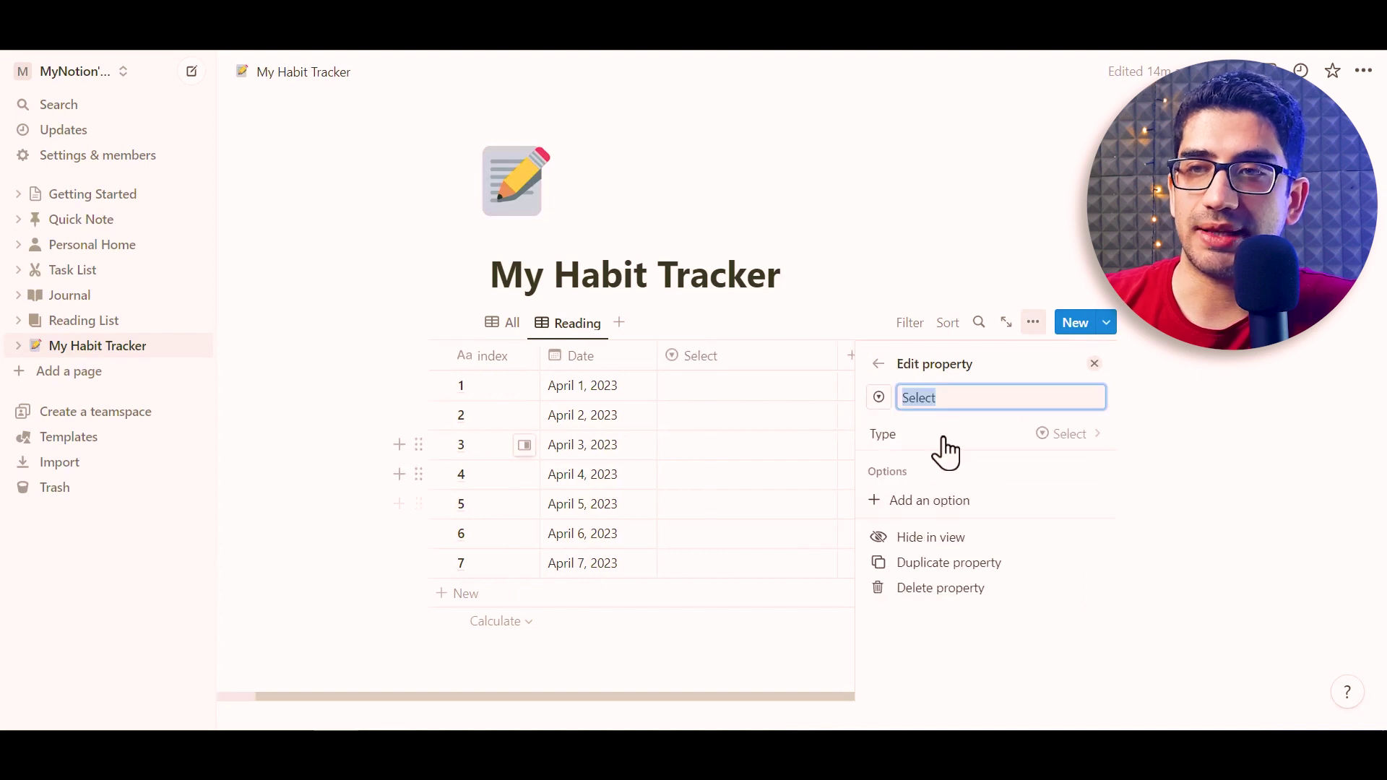
{"action": "type", "text": "Habit"}
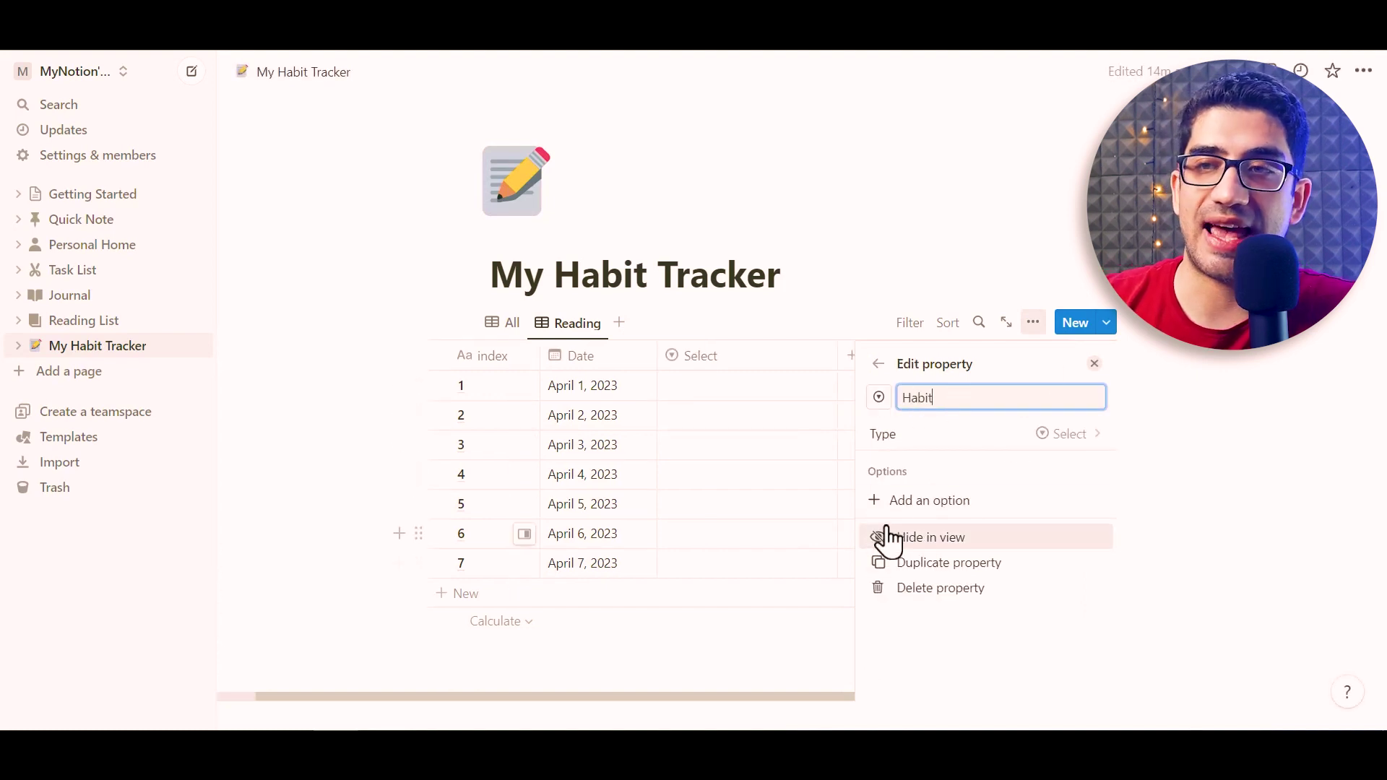
{"action": "left_click", "coordinate": [943, 511]}
{"action": "type", "text": "Reading"}
{"action": "key", "text": "Return"}
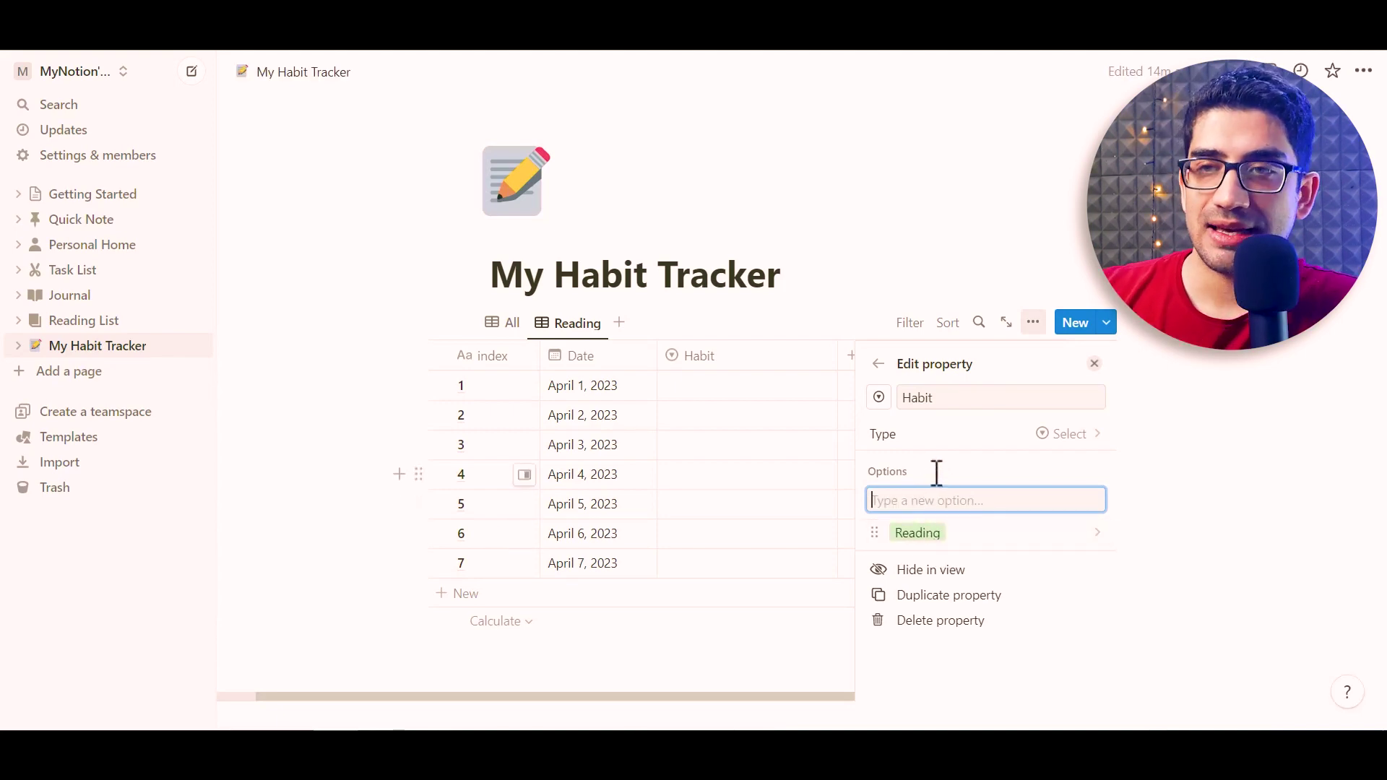
{"action": "type", "text": "Exercis"}
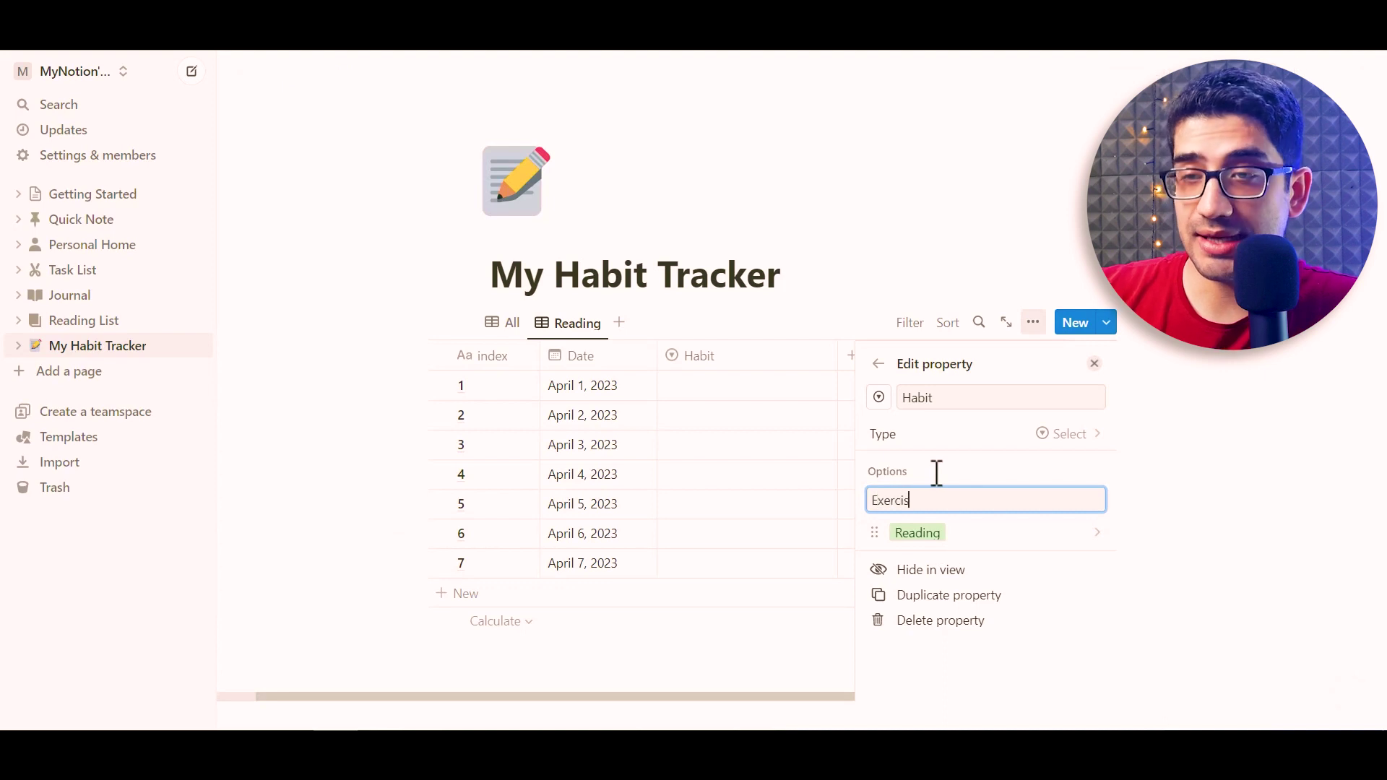
{"action": "type", "text": "ing"}
{"action": "key", "text": "Return"}
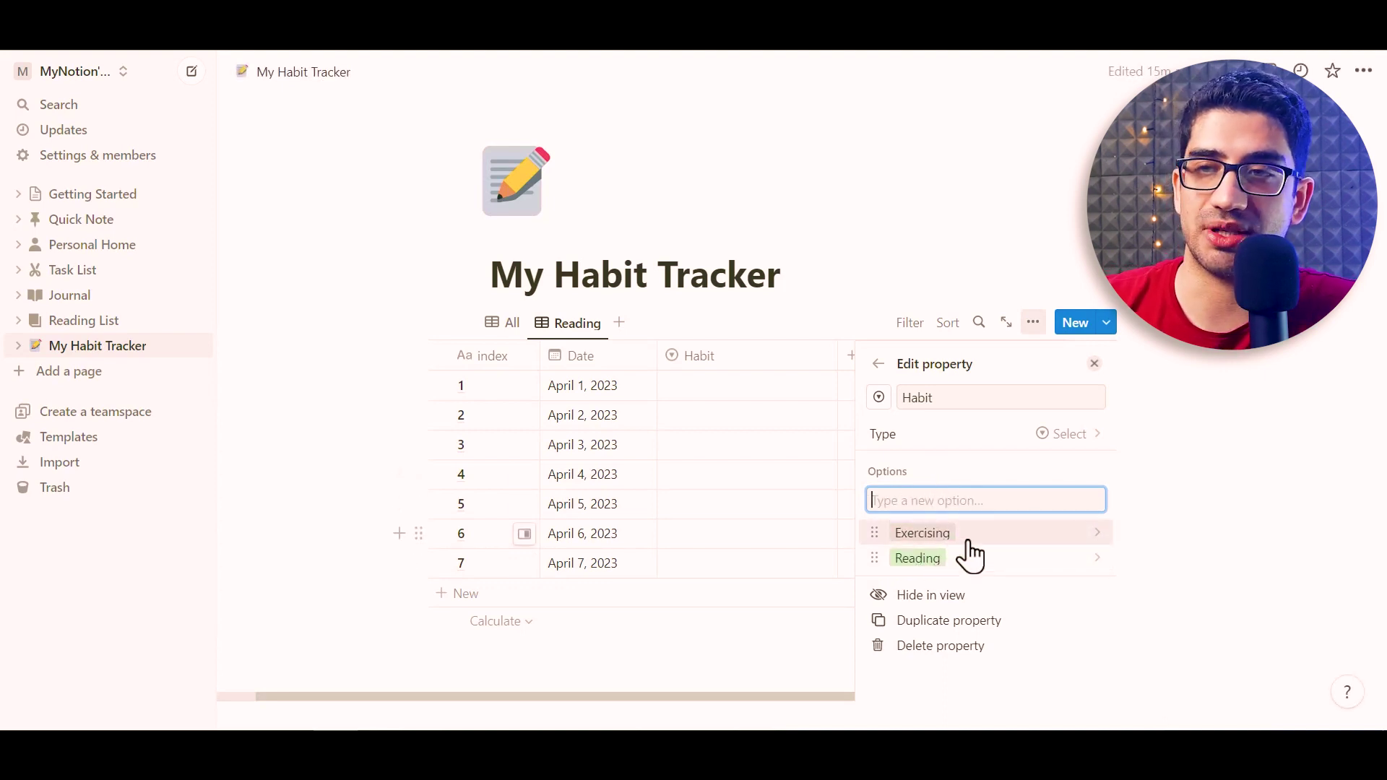
{"action": "key", "text": "Escape"}
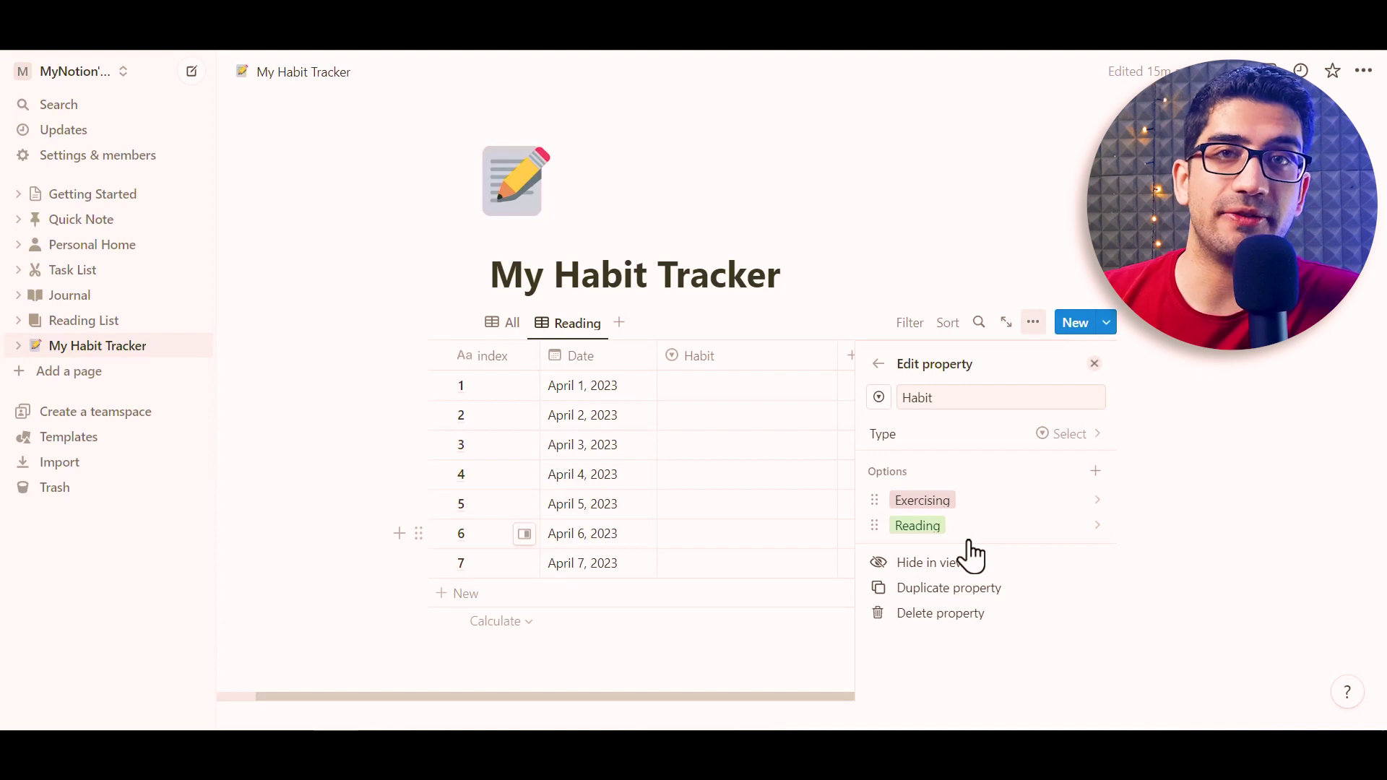
Change the colour of the Reading option
{"action": "left_click", "coordinate": [877, 530]}
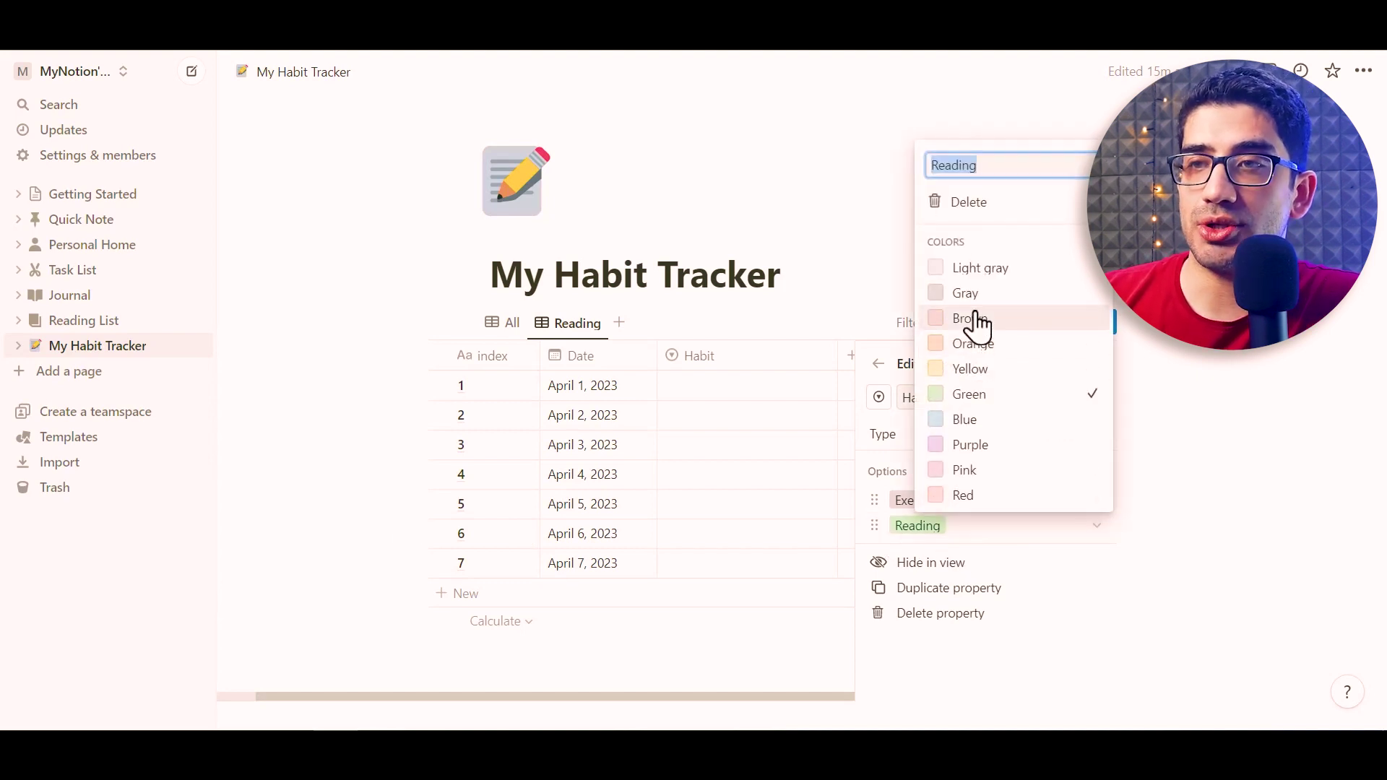
{"action": "left_click", "coordinate": [965, 293]}
{"action": "left_click", "coordinate": [1257, 453]}
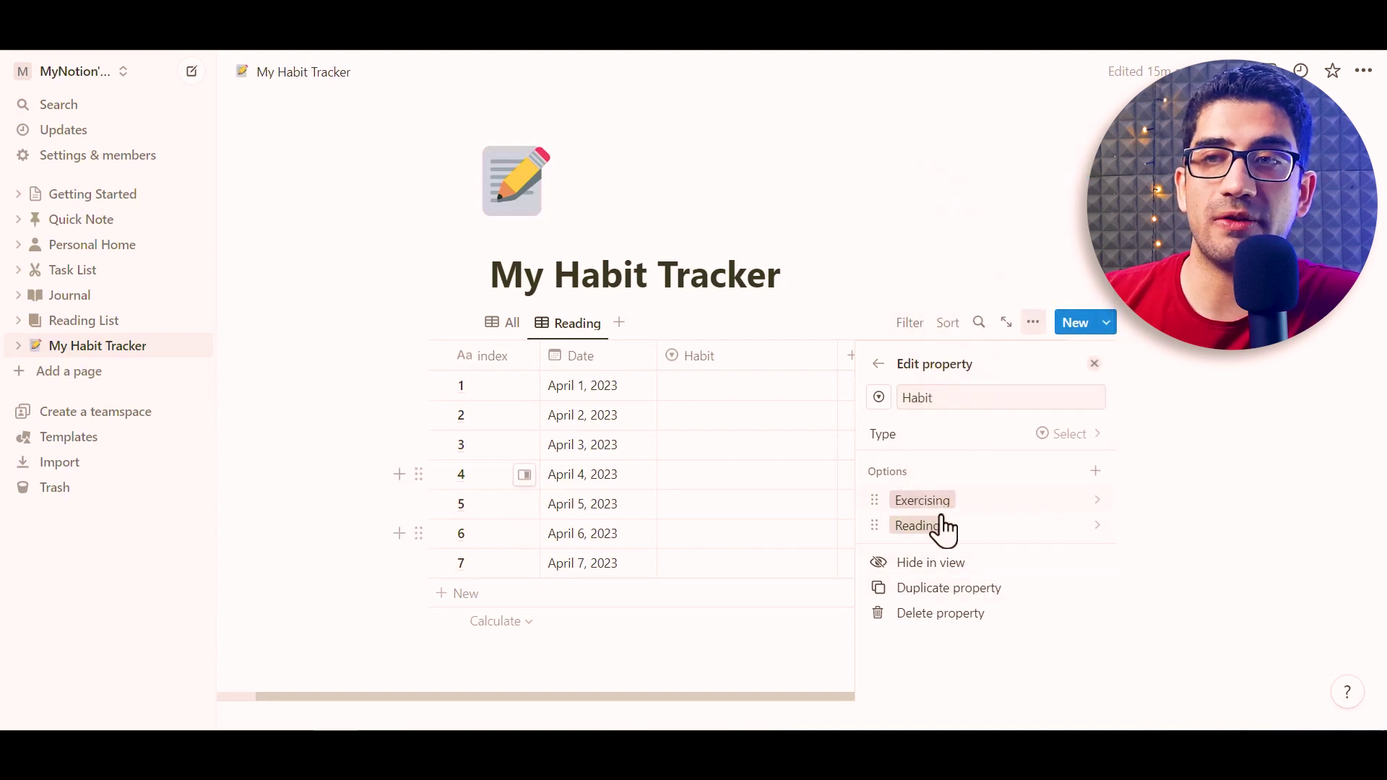
{"action": "left_click", "coordinate": [1094, 364]}
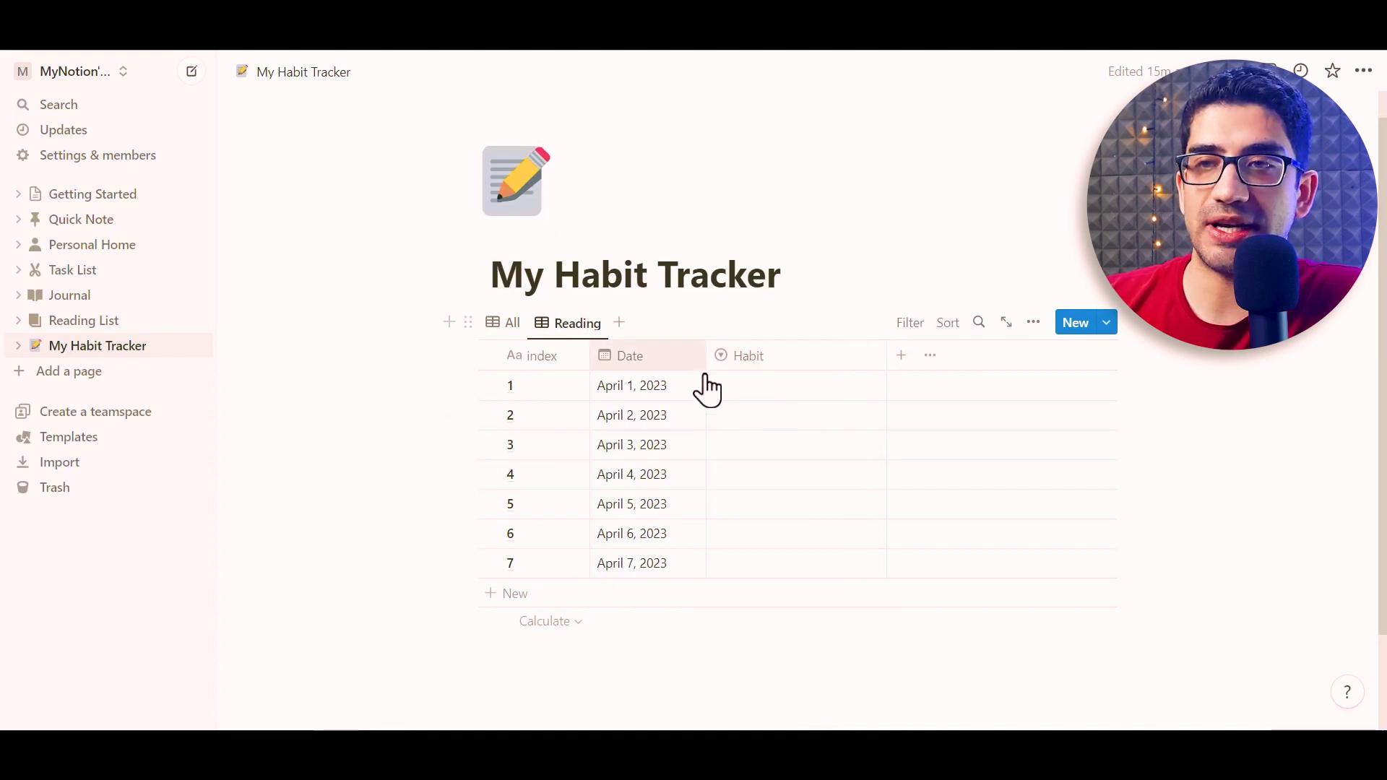
Tag the April 1 and April 2 rows as Reading
{"action": "left_click", "coordinate": [749, 390]}
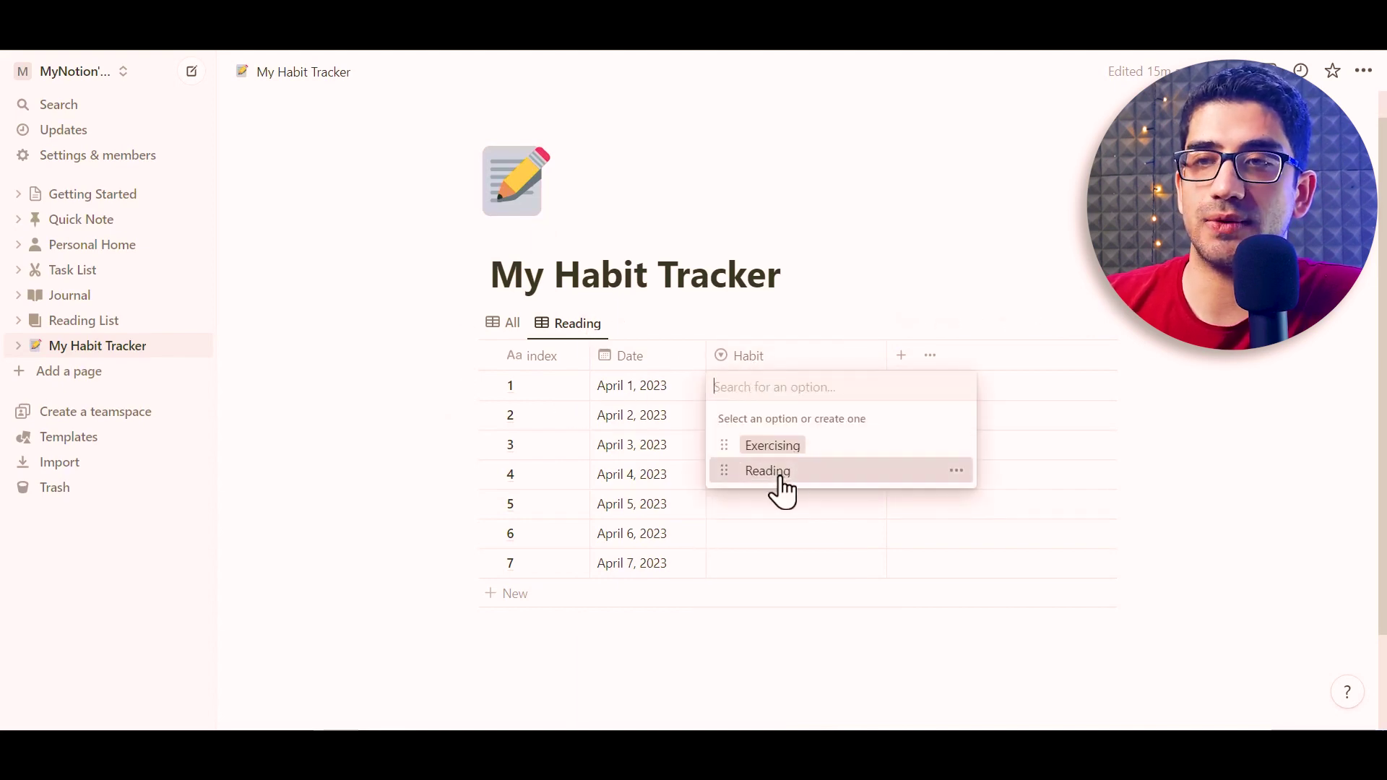
{"action": "left_click", "coordinate": [780, 479]}
{"action": "left_click", "coordinate": [779, 419]}
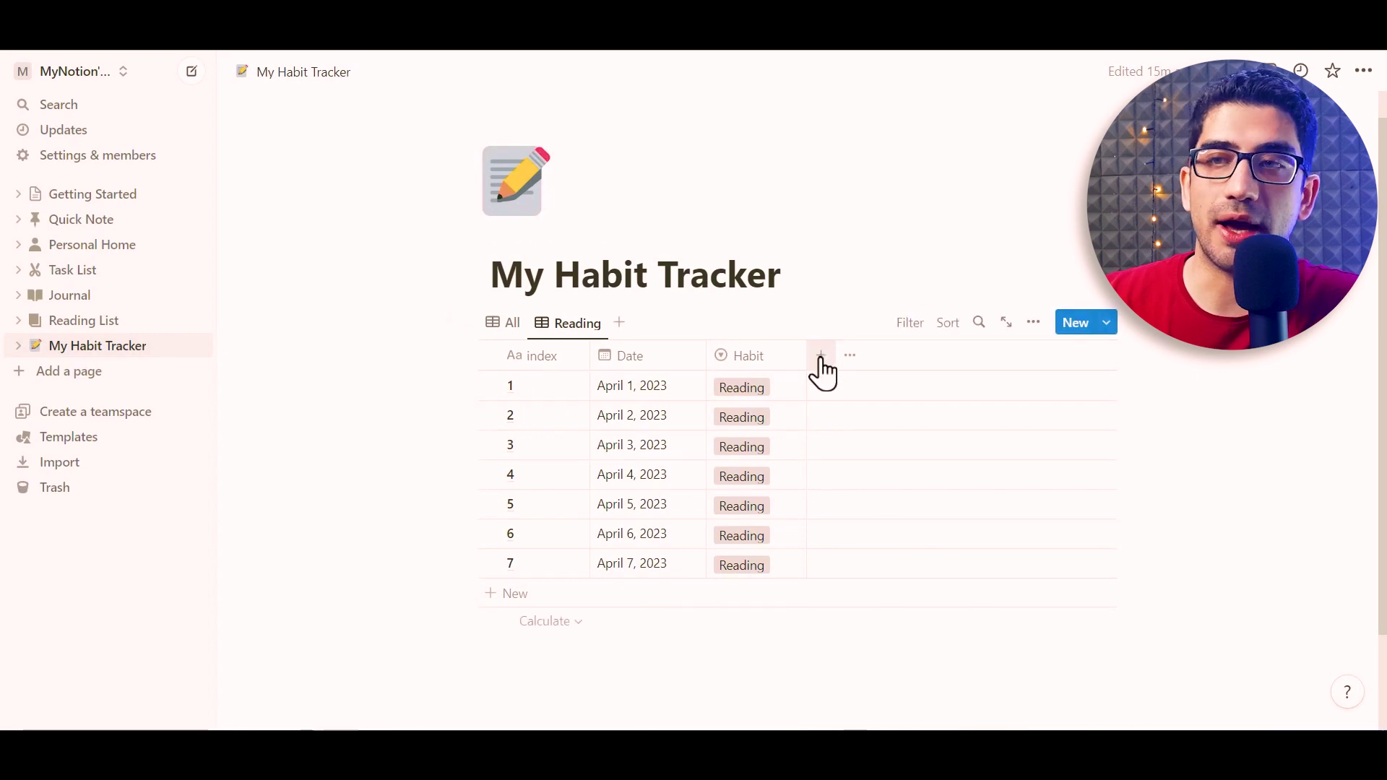
Add a narrow Number column named Minutes
{"action": "left_click", "coordinate": [820, 354]}
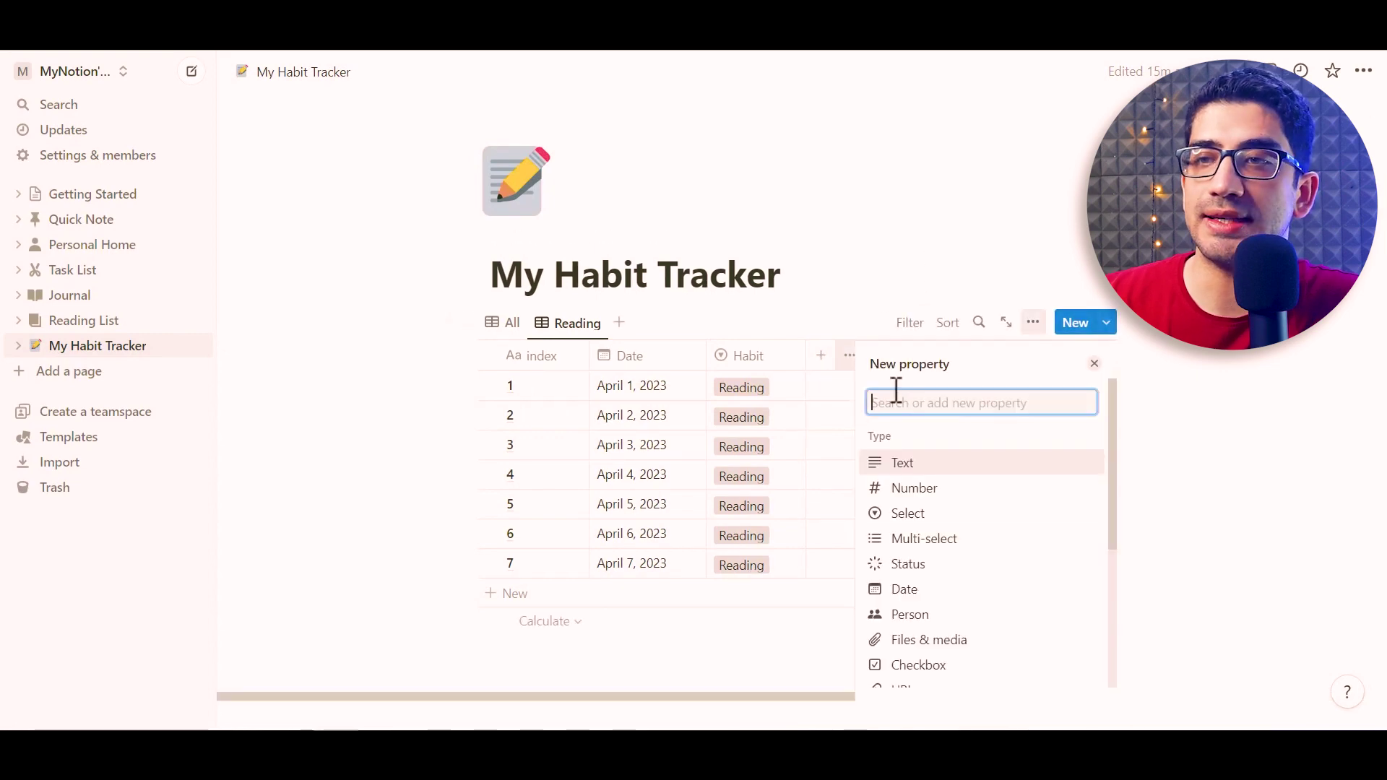
{"action": "left_click", "coordinate": [918, 488]}
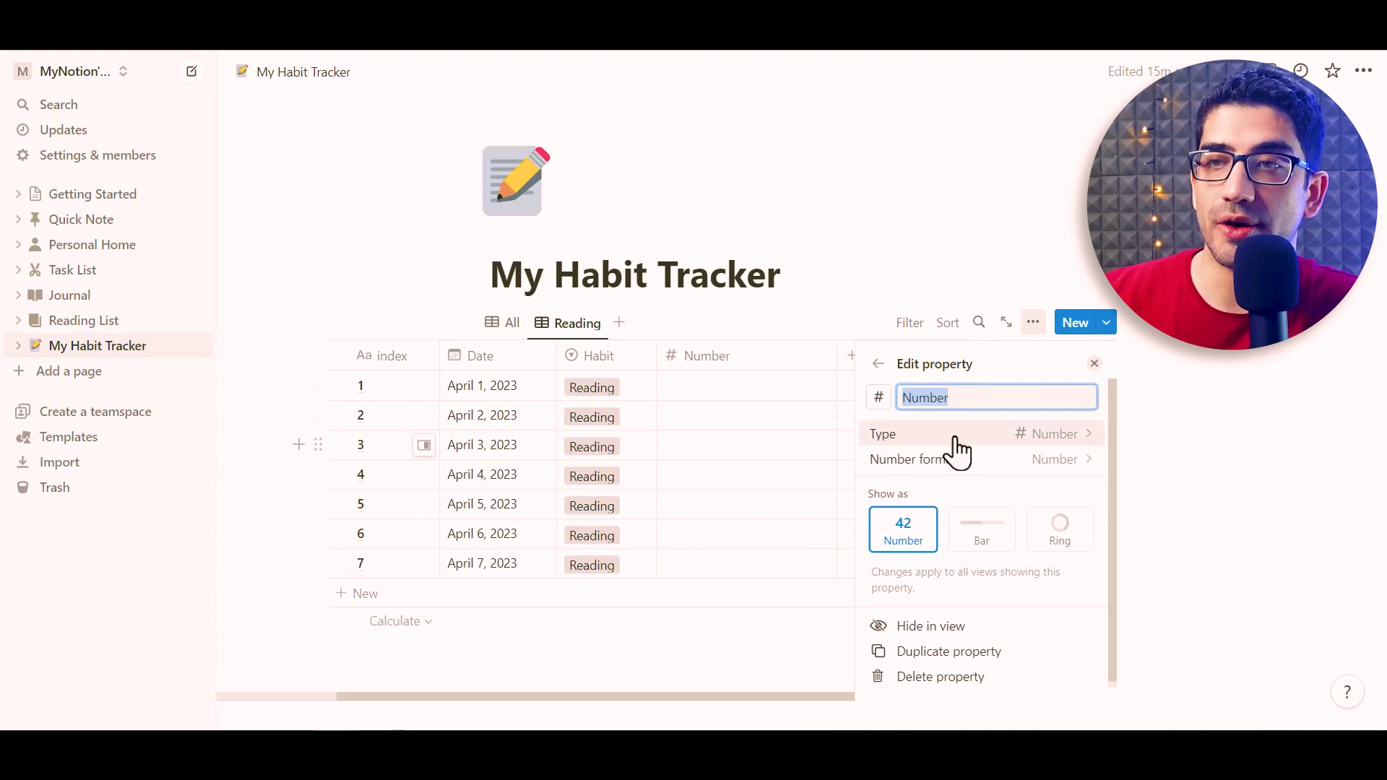
{"action": "type", "text": "Minutes"}
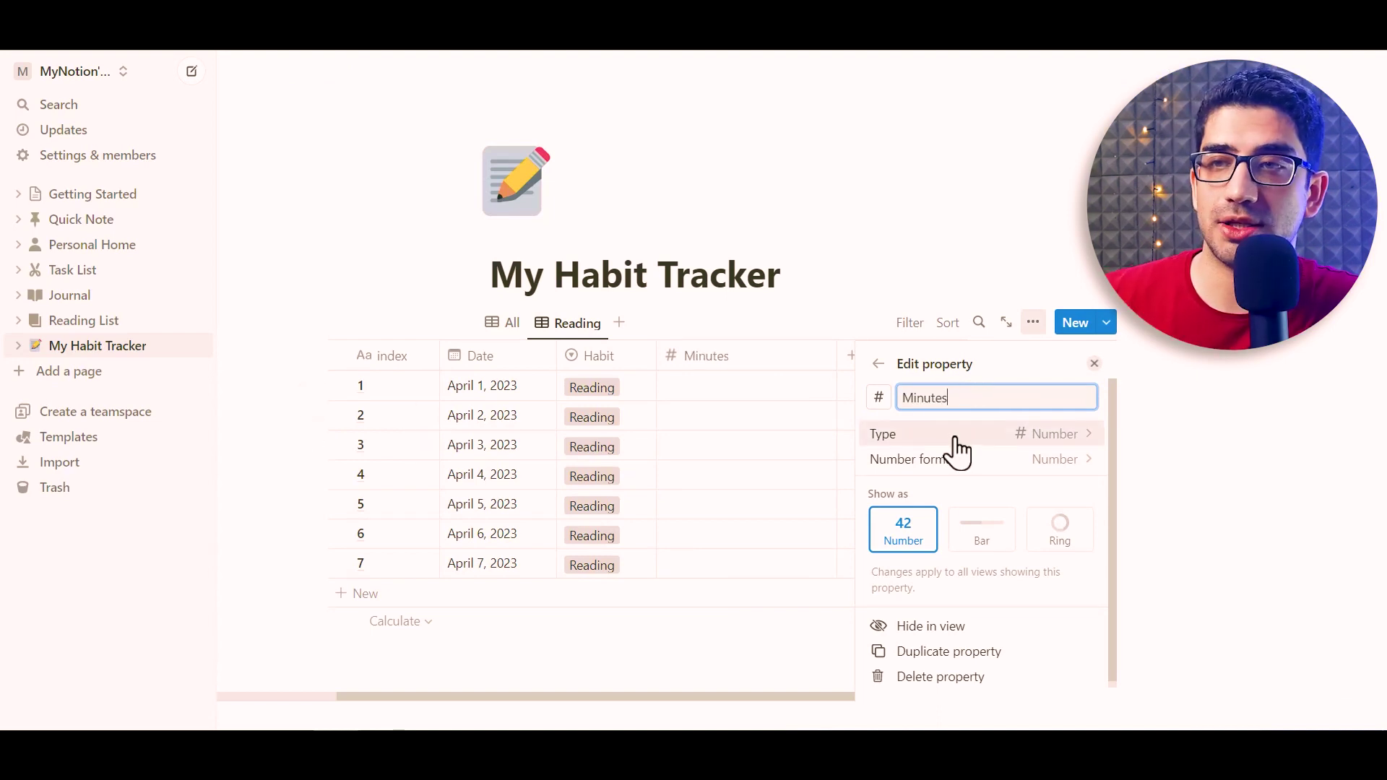
{"action": "key", "text": "Escape"}
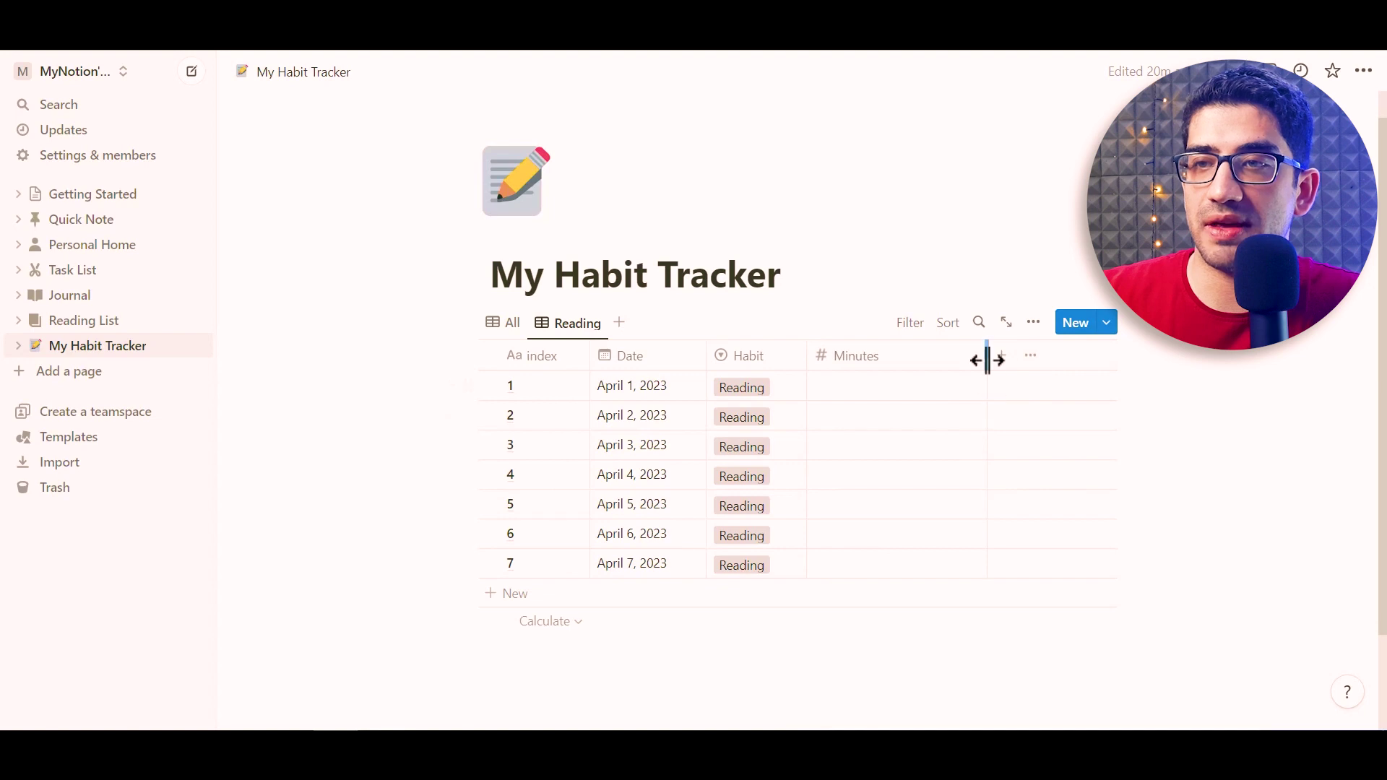
{"action": "left_click_drag", "start_coordinate": [986, 360], "coordinate": [912, 375]}
Enter minutes 2, 10, 15, 20, 30, 60 and 55 for April 1–7
{"action": "left_click", "coordinate": [870, 385]}
{"action": "type", "text": "2"}
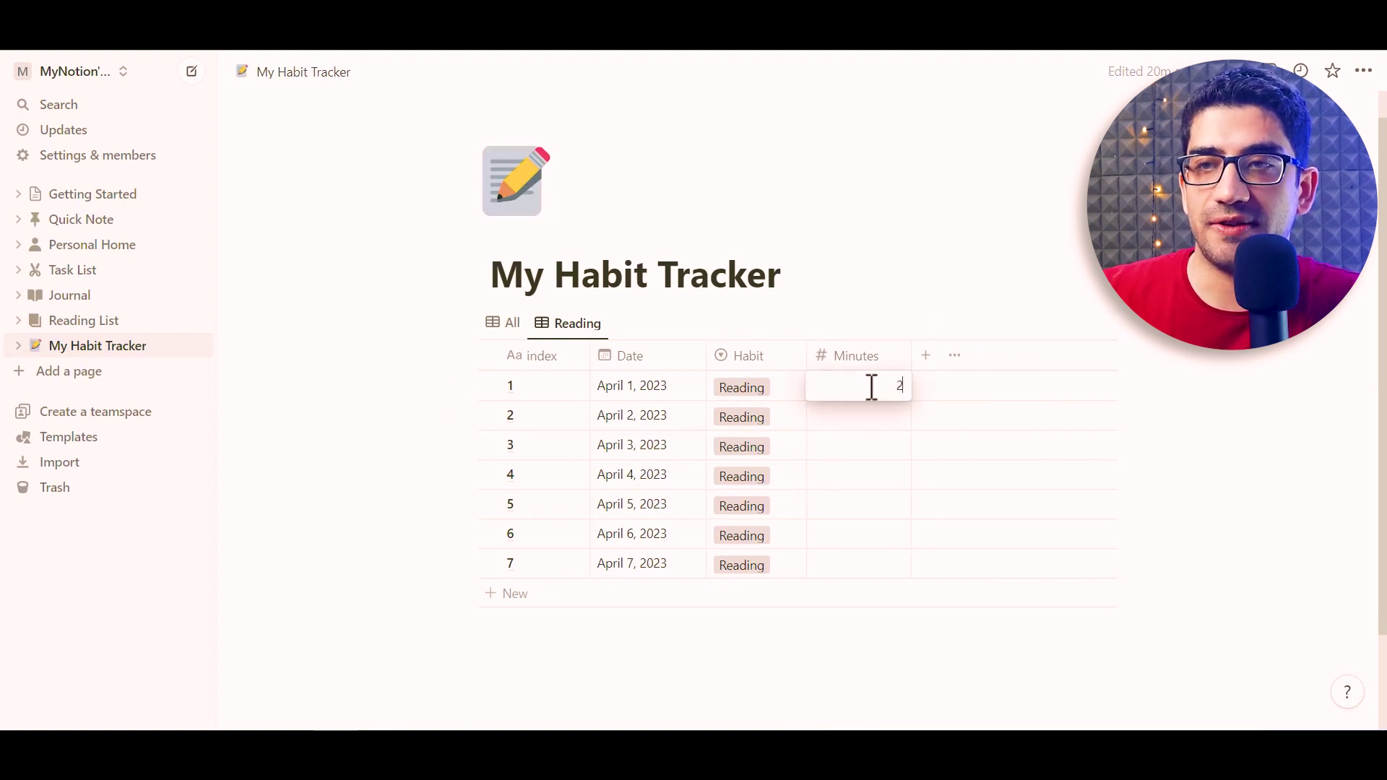
{"action": "key", "text": "Return"}
{"action": "key", "text": "Down"}
{"action": "type", "text": "10"}
{"action": "key", "text": "Return"}
{"action": "key", "text": "Down"}
{"action": "type", "text": "15"}
{"action": "key", "text": "Return"}
{"action": "key", "text": "Down"}
{"action": "type", "text": "20"}
{"action": "key", "text": "Return"}
{"action": "key", "text": "Down"}
{"action": "type", "text": "30"}
{"action": "key", "text": "Return"}
{"action": "key", "text": "Down"}
{"action": "type", "text": "60"}
{"action": "key", "text": "Return"}
{"action": "key", "text": "Down"}
{"action": "type", "text": "55"}
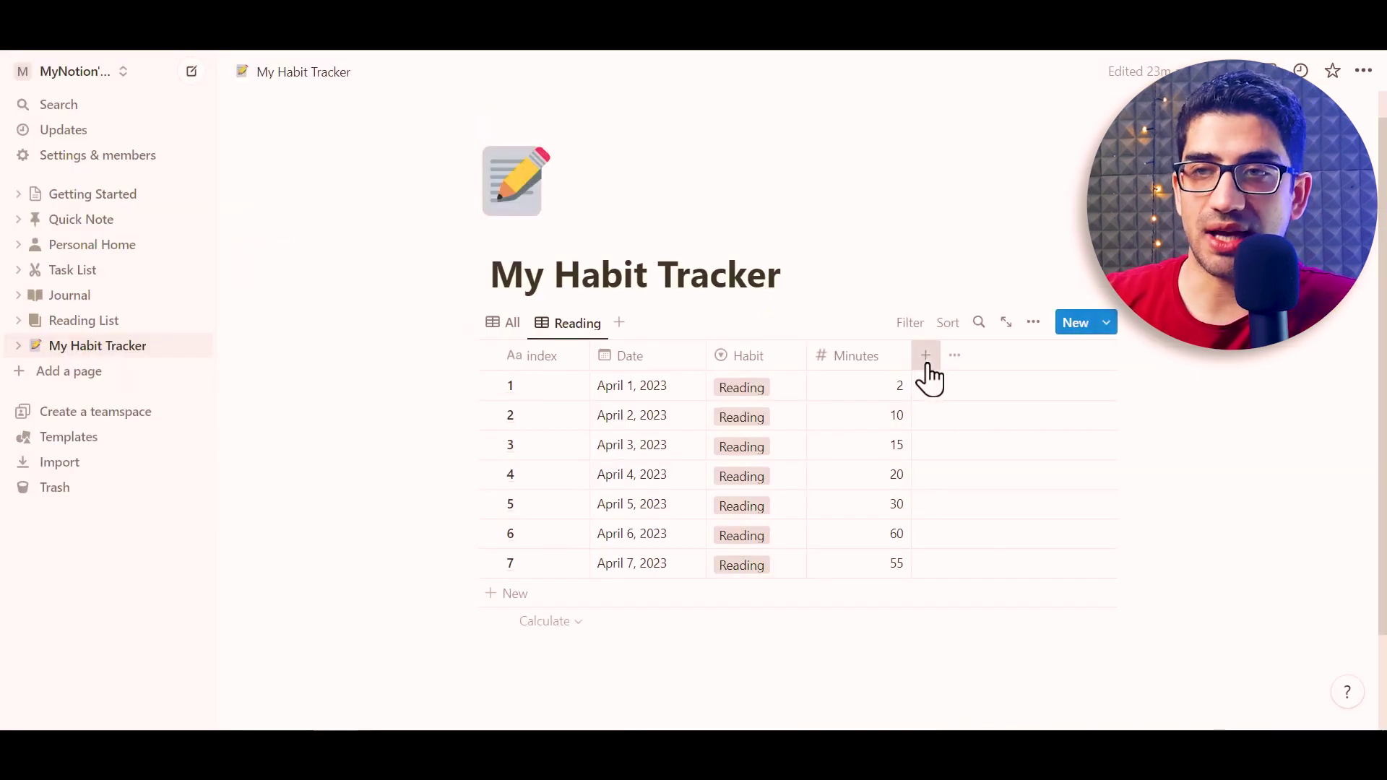
Add a Level select column with ✕-plus-squares options, cross-only option at the top
{"action": "left_click", "coordinate": [924, 357]}
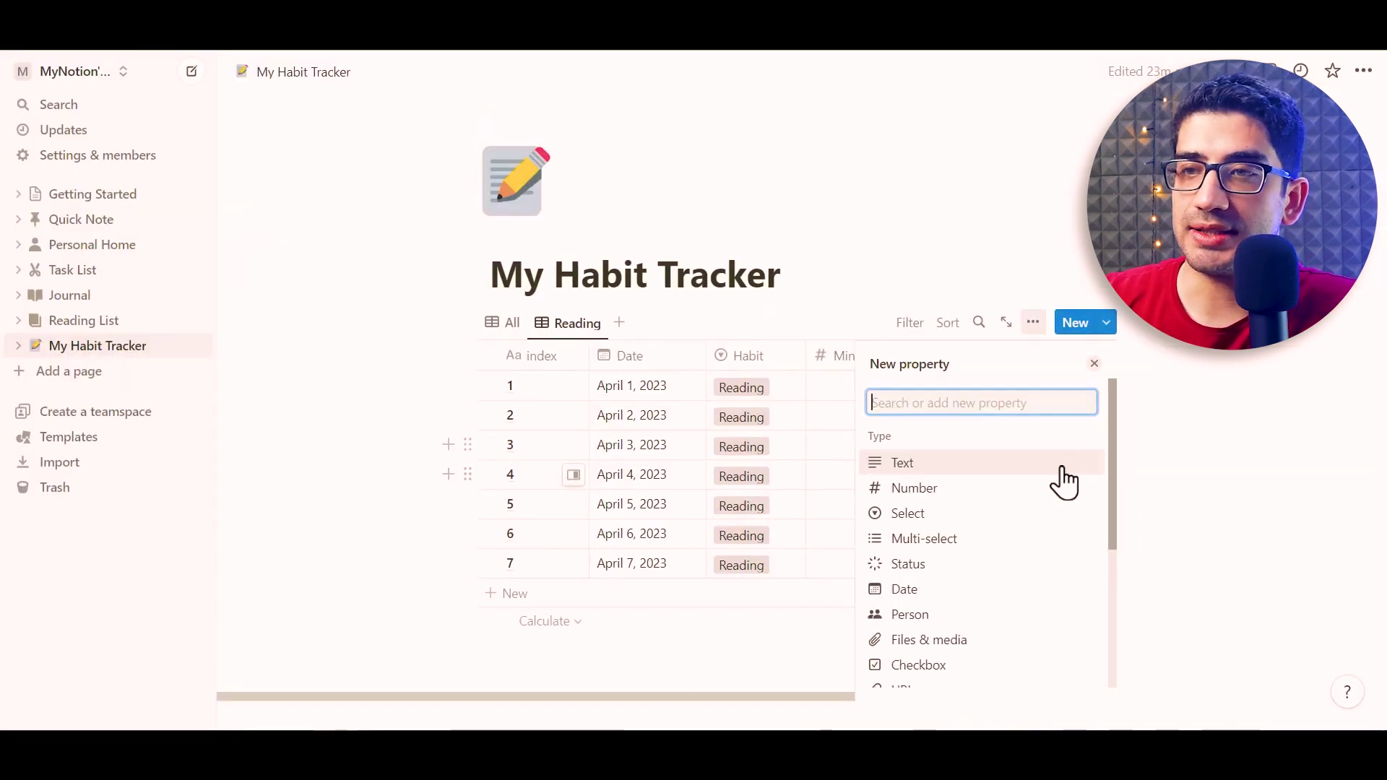
{"action": "left_click", "coordinate": [936, 523]}
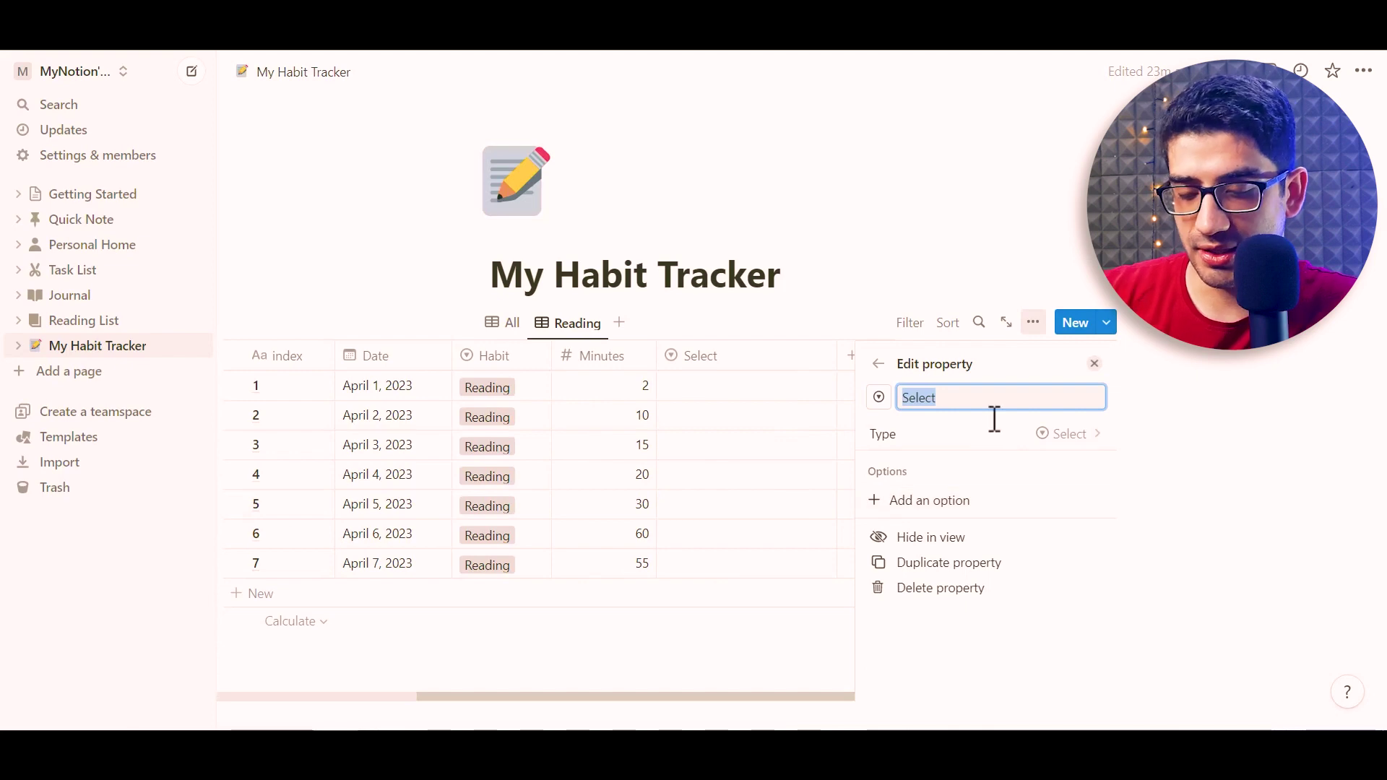
{"action": "type", "text": "Level"}
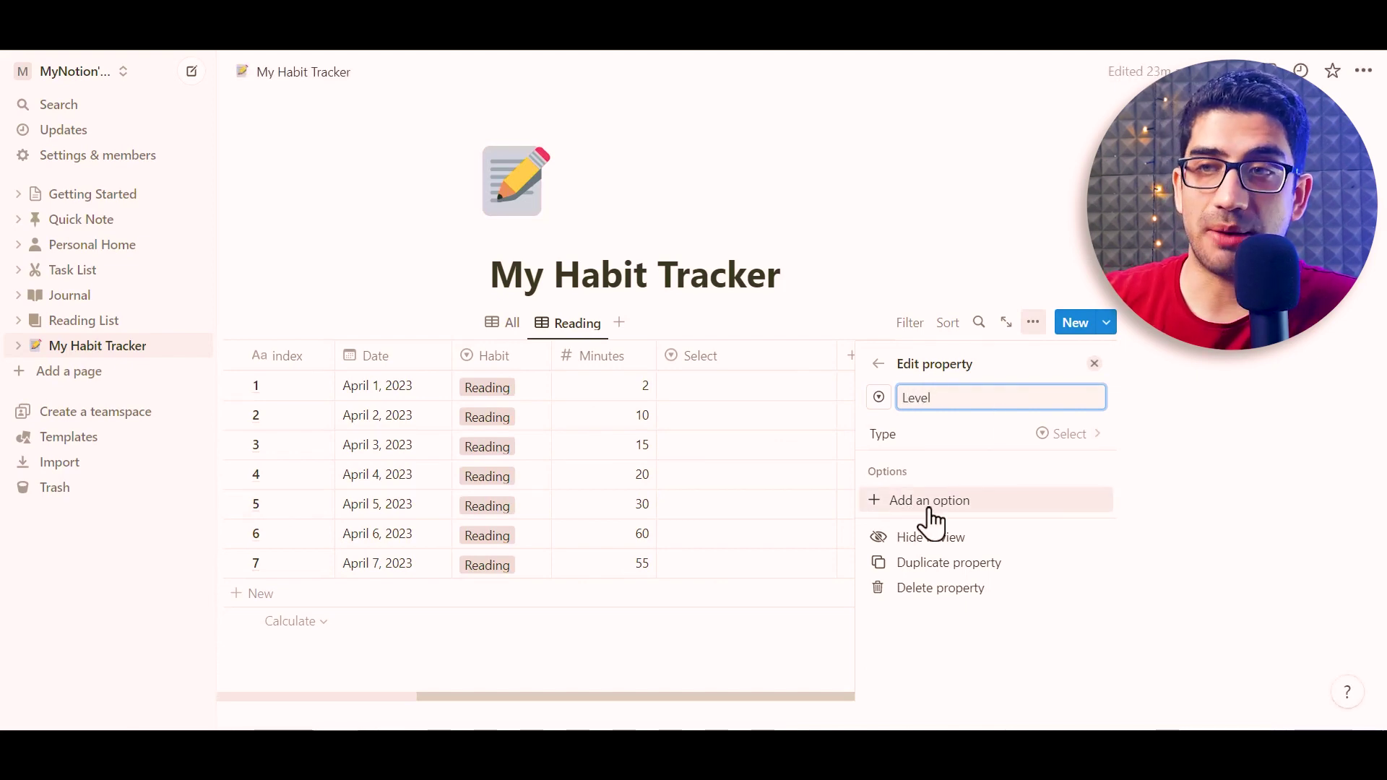
{"action": "left_click", "coordinate": [917, 520]}
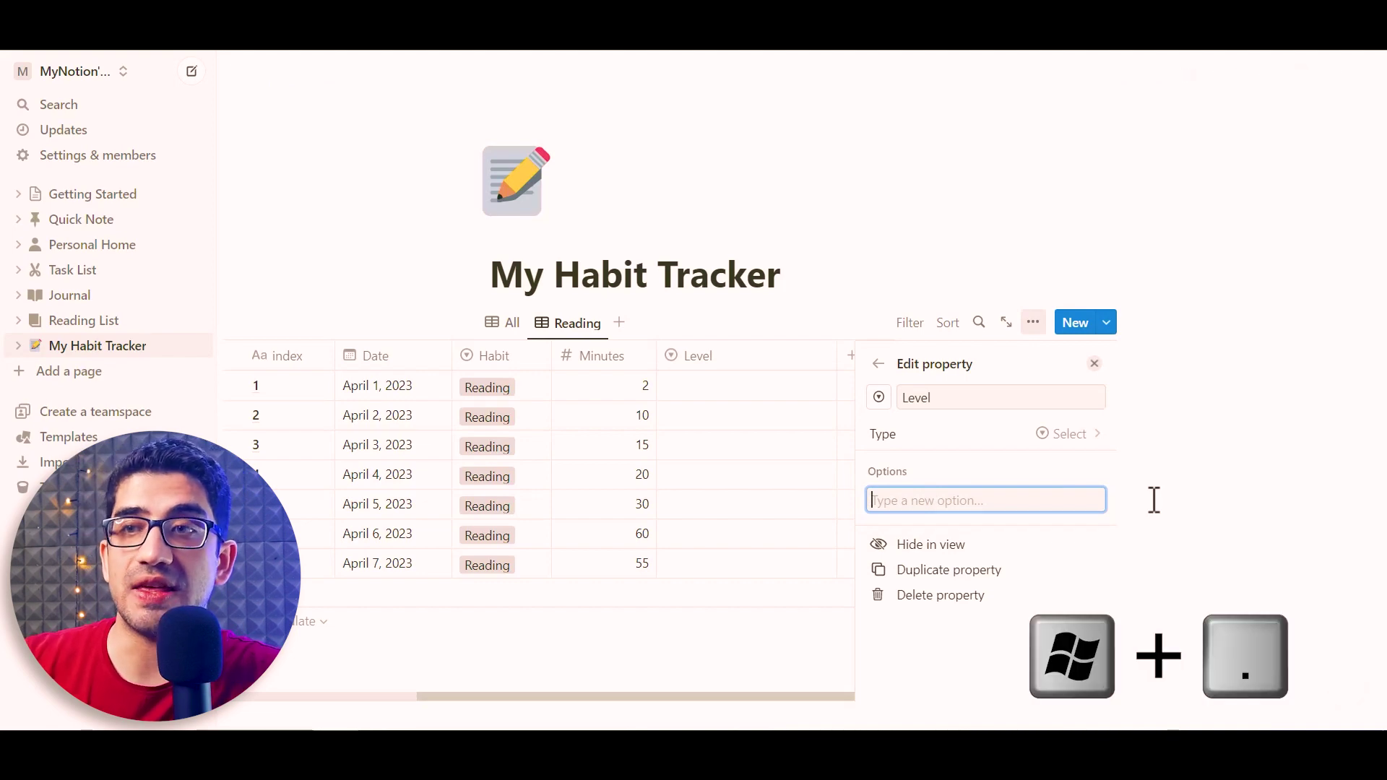
{"action": "key", "text": "super+period"}
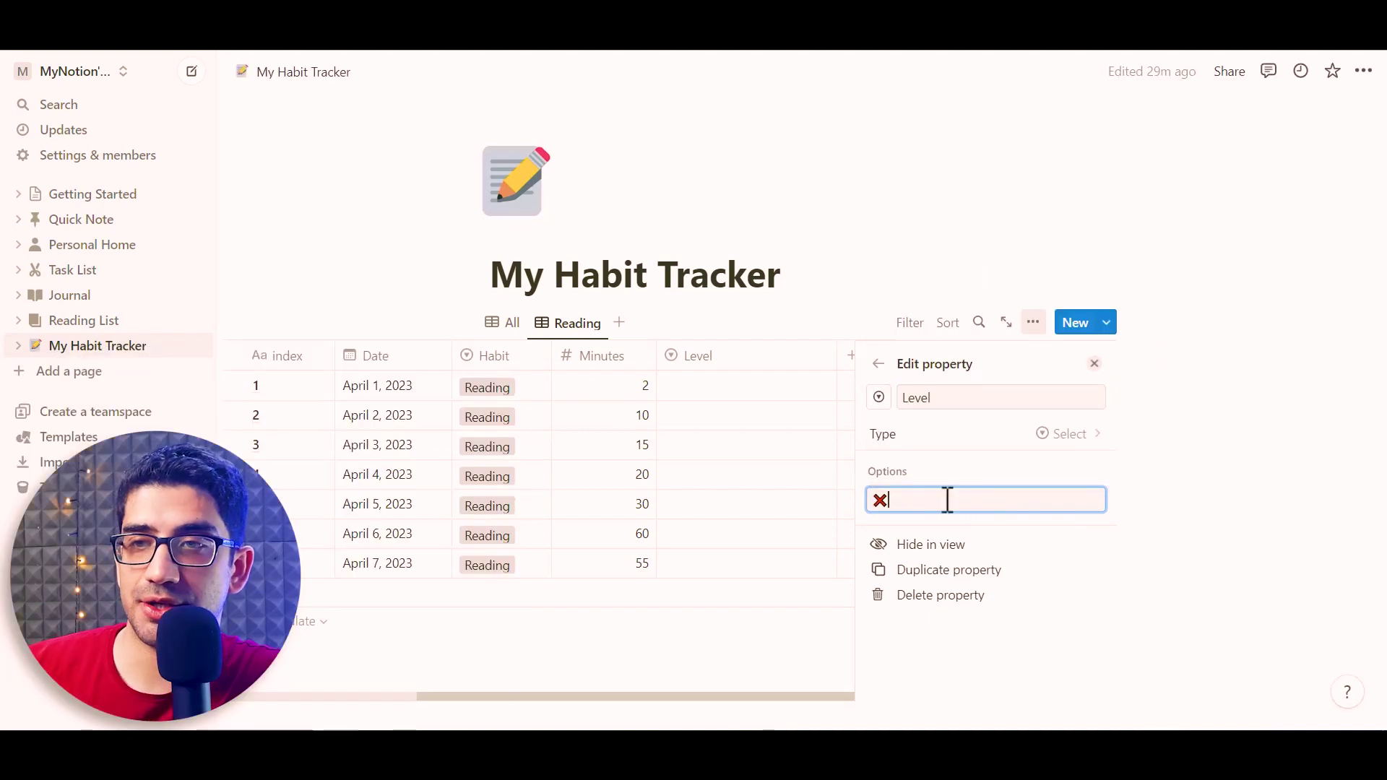
{"action": "key", "text": "Return"}
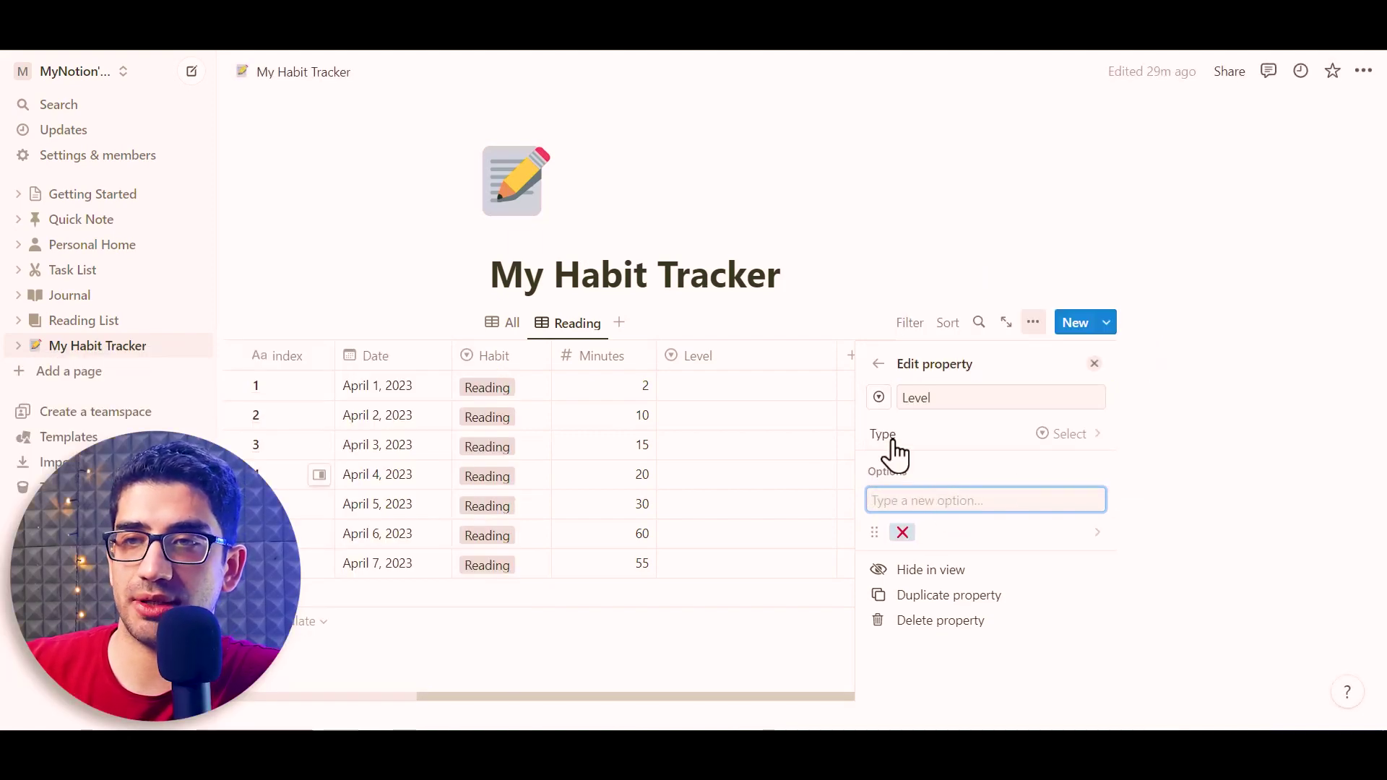
{"action": "key", "text": "super+period"}
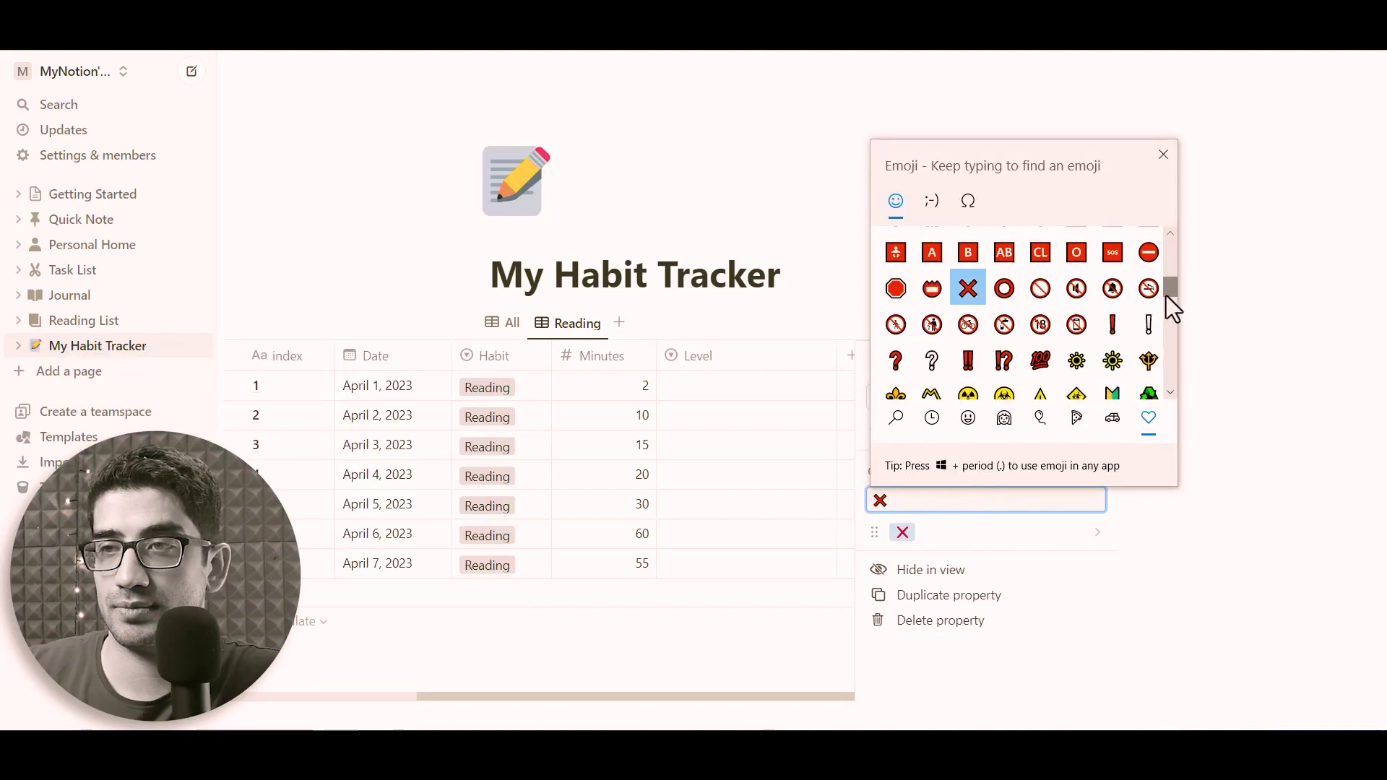
{"action": "scroll", "coordinate": [1166, 296], "scroll_direction": "down", "scroll_amount": 5}
{"action": "left_click", "coordinate": [972, 335]}
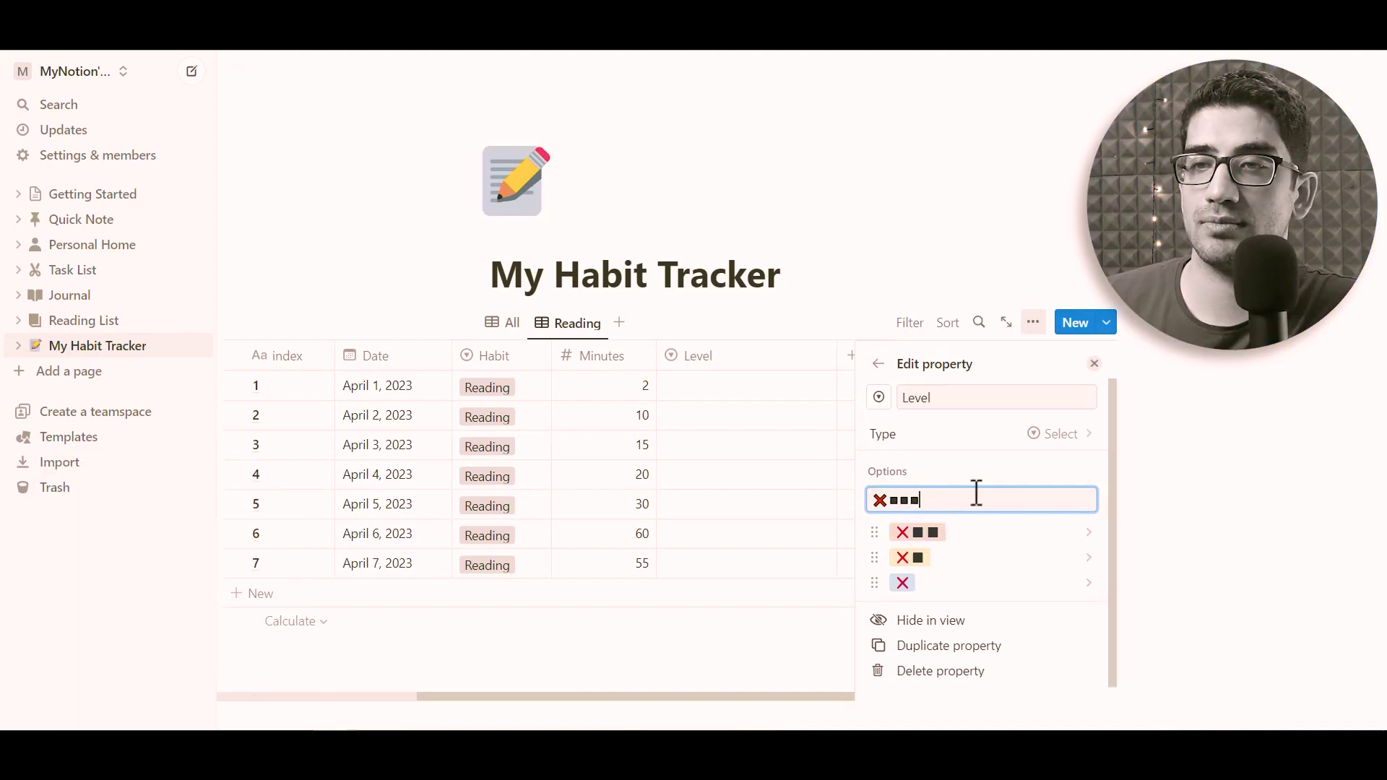
{"action": "type", "text": "■"}
{"action": "key", "text": "Return"}
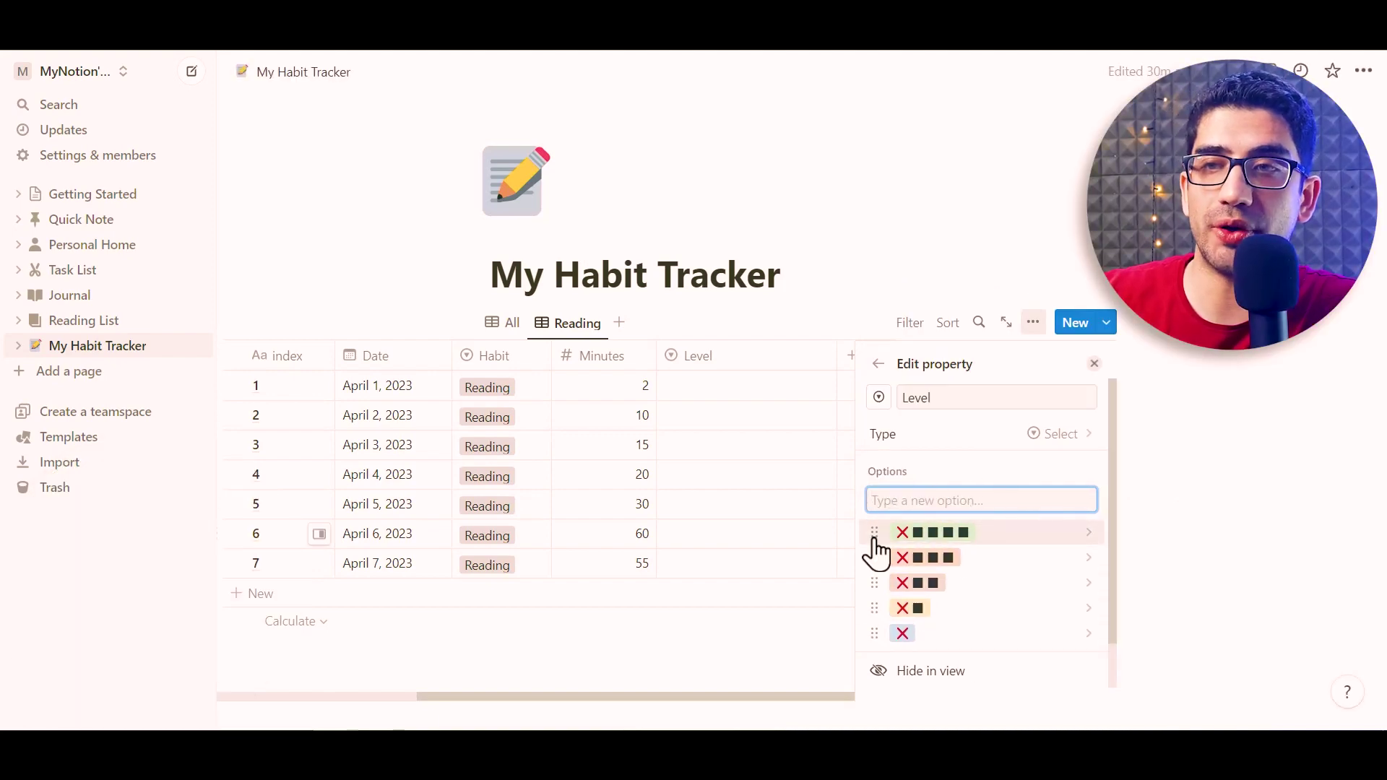
{"action": "left_click_drag", "start_coordinate": [876, 633], "coordinate": [870, 525]}
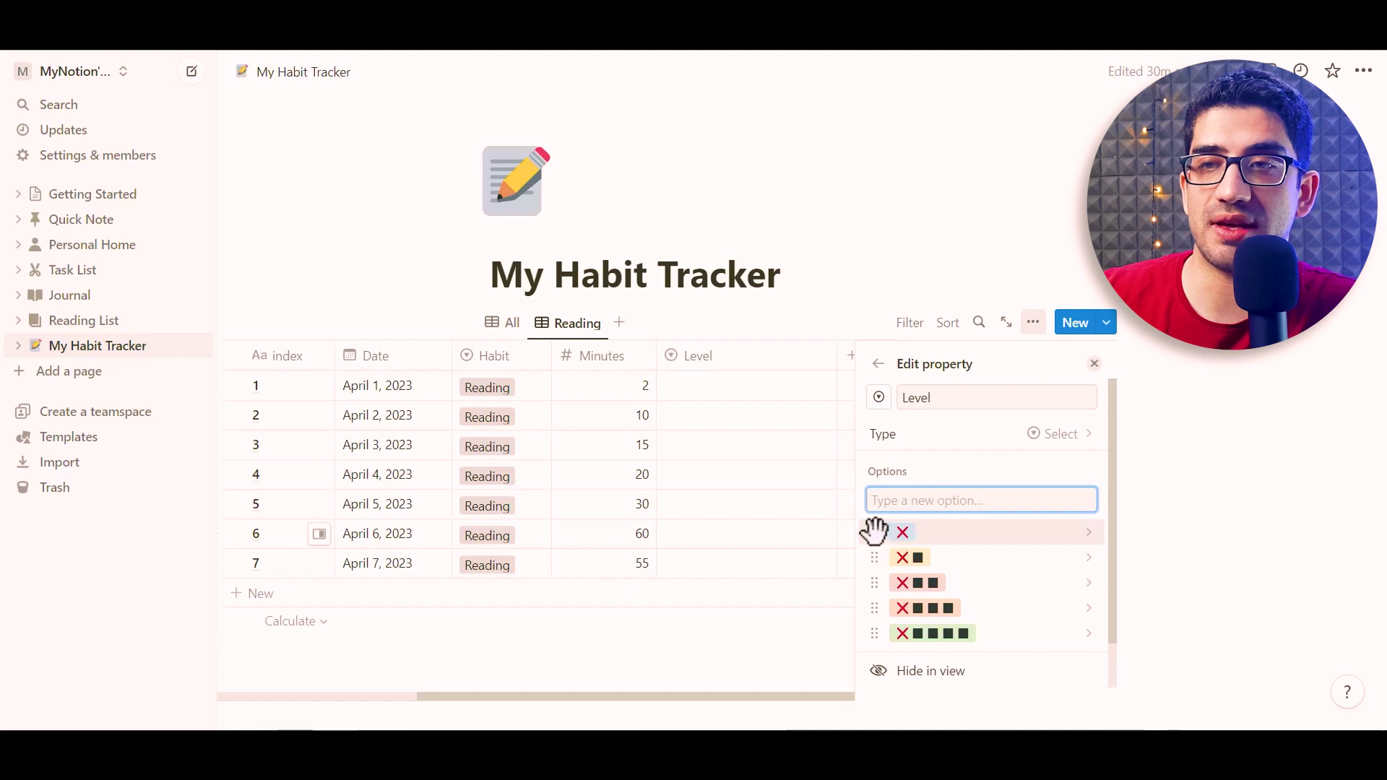
Colour the five Level options red, orange, yellow, blue and green in order
{"action": "left_click", "coordinate": [878, 532]}
{"action": "left_click", "coordinate": [968, 502]}
{"action": "left_click", "coordinate": [876, 511]}
{"action": "left_click", "coordinate": [910, 525]}
{"action": "left_click", "coordinate": [954, 495]}
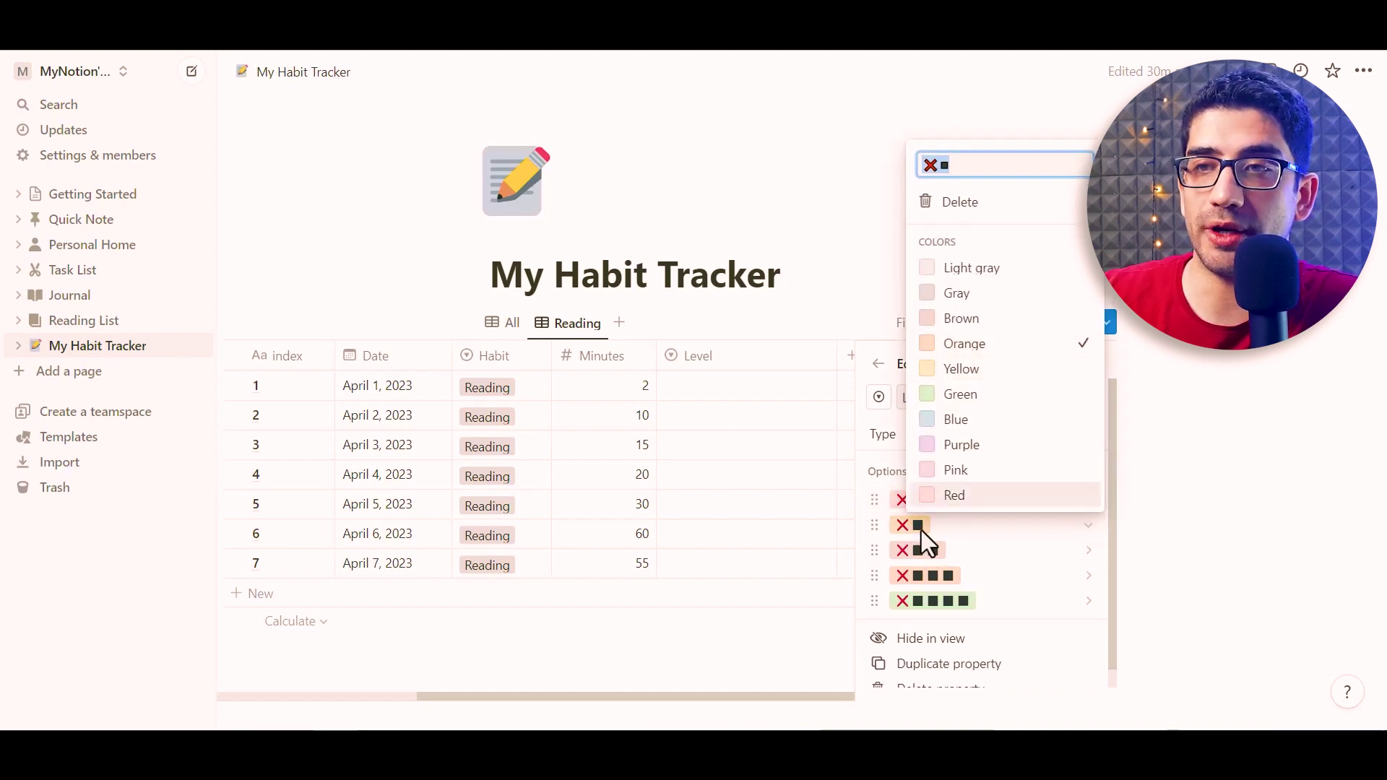
{"action": "left_click", "coordinate": [871, 543]}
{"action": "left_click", "coordinate": [918, 550]}
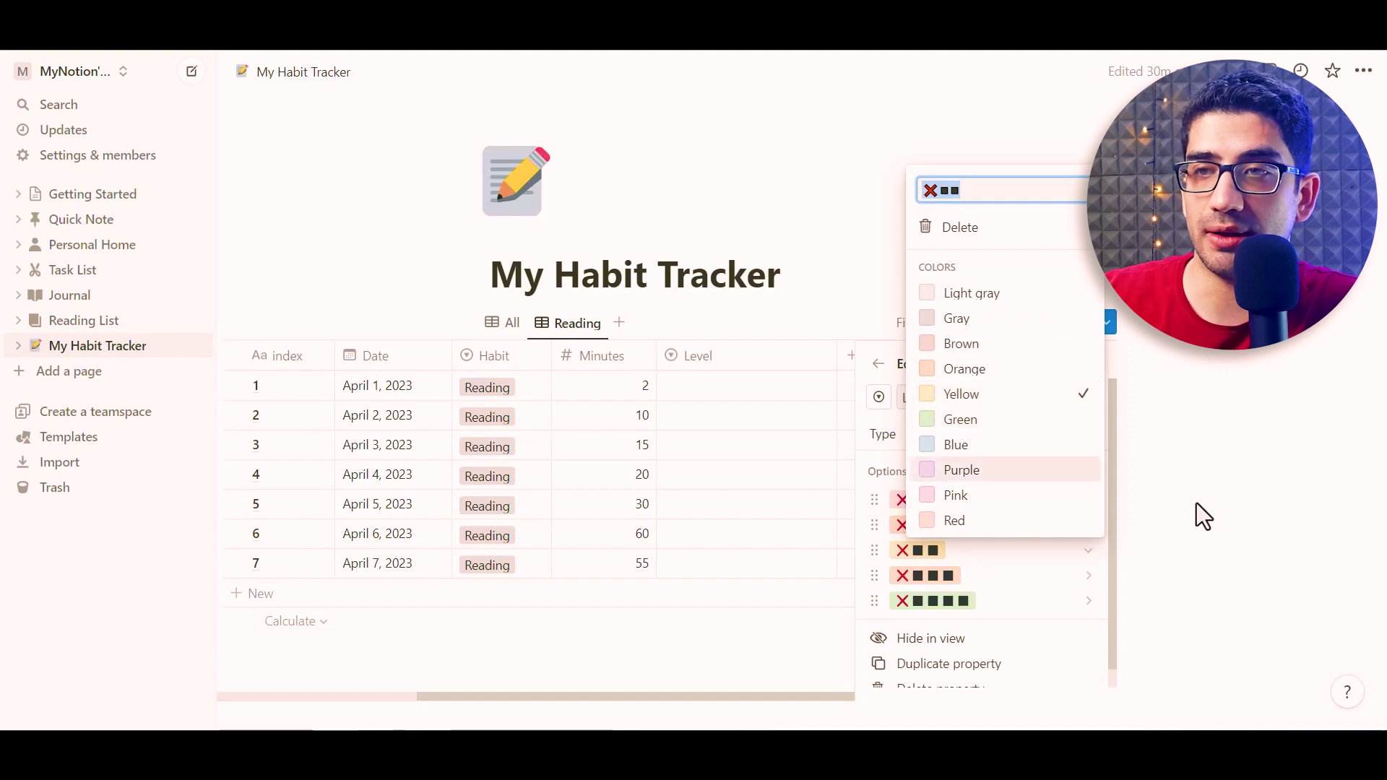
{"action": "left_click", "coordinate": [874, 570]}
{"action": "left_click", "coordinate": [895, 575]}
{"action": "left_click", "coordinate": [960, 470]}
{"action": "left_click", "coordinate": [877, 601]}
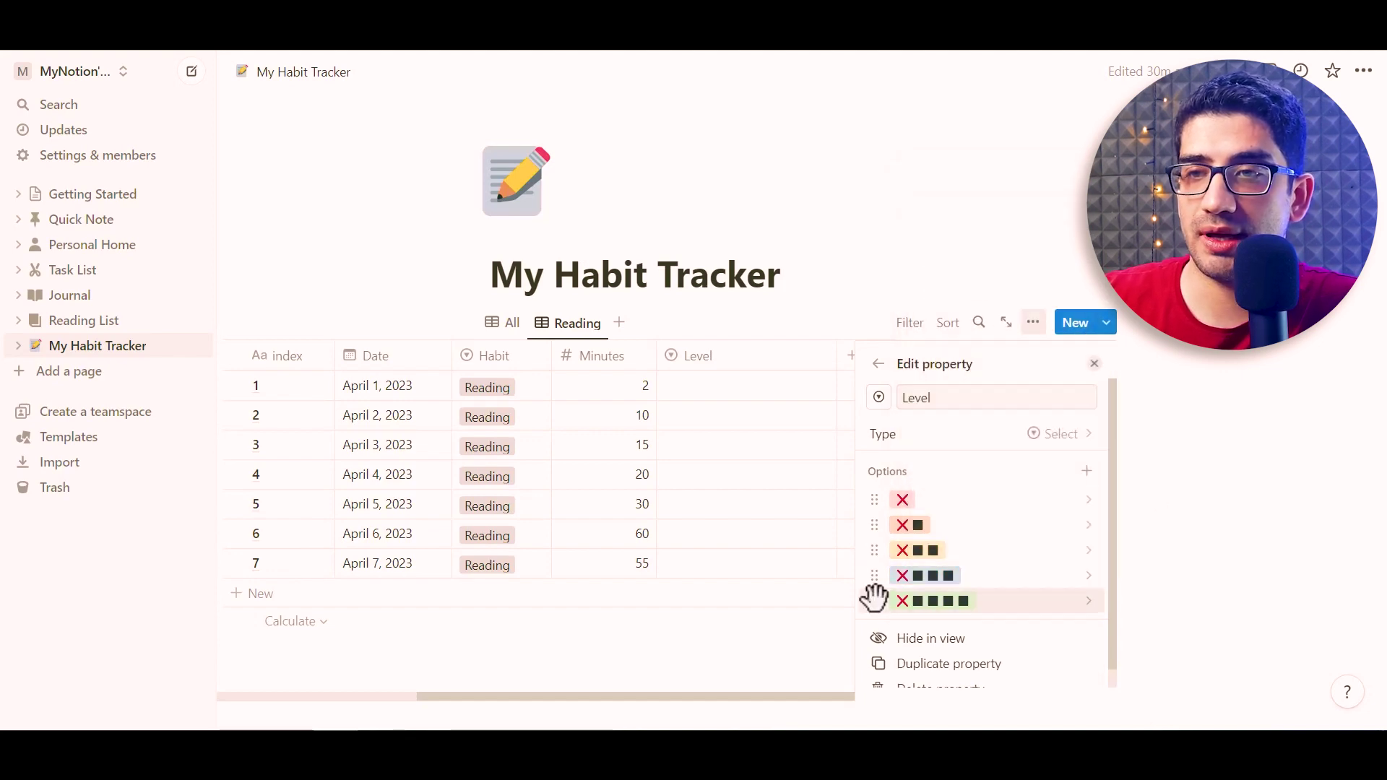
{"action": "left_click", "coordinate": [917, 600]}
{"action": "left_click", "coordinate": [1222, 483]}
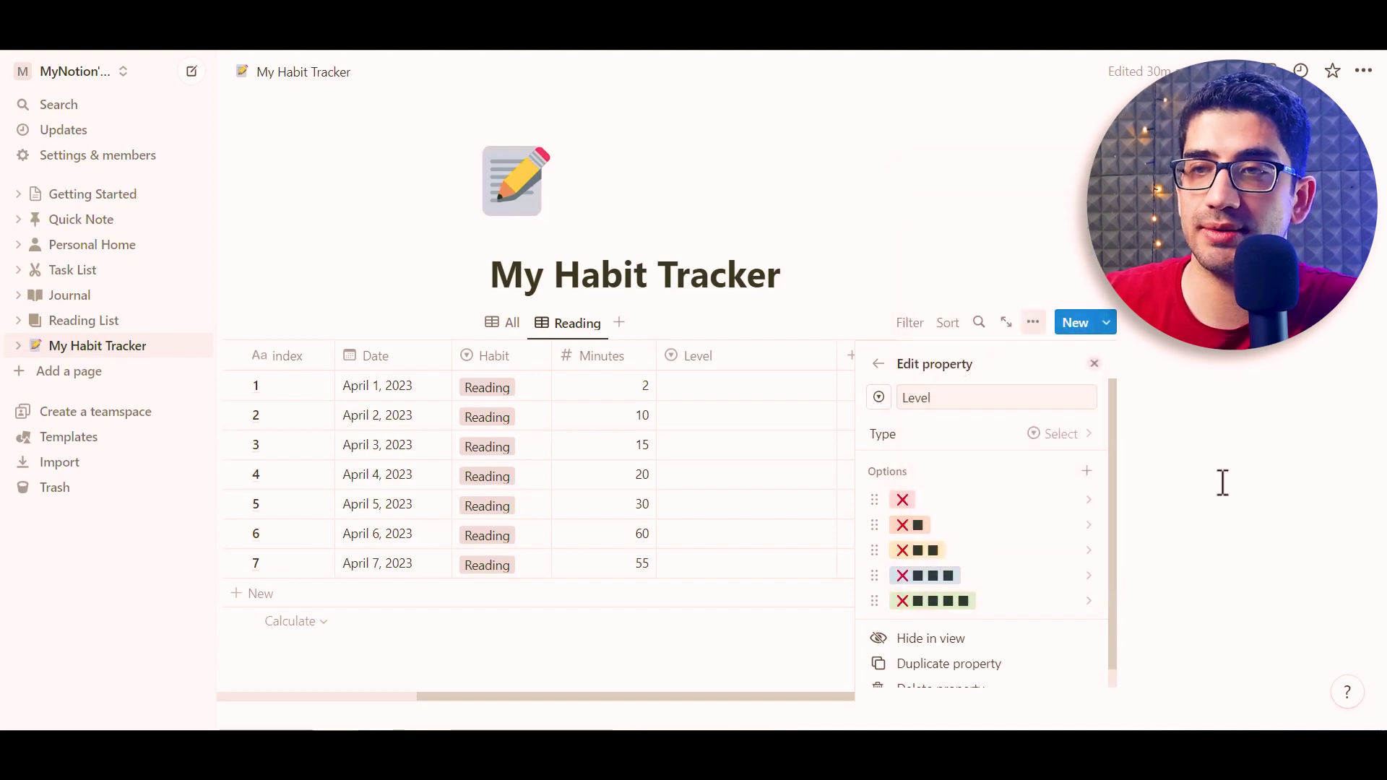
Set row Levels to ✕■, ✕■■, ✕■■, ✕■■, ✕■■■, ✕■■■■ and ✕■■■
{"action": "left_click", "coordinate": [1094, 364]}
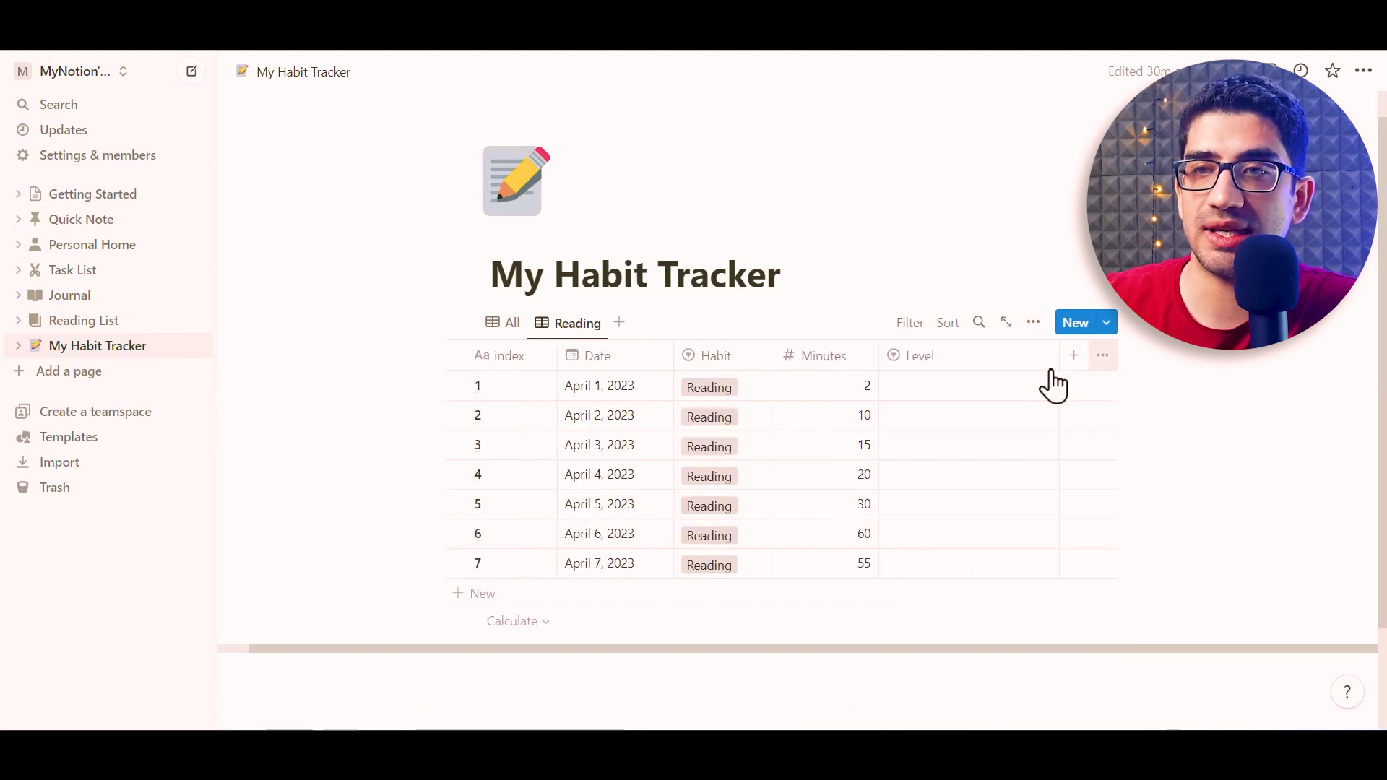
{"action": "left_click", "coordinate": [966, 385]}
{"action": "left_click", "coordinate": [946, 468]}
{"action": "left_click", "coordinate": [939, 418]}
{"action": "left_click", "coordinate": [943, 523]}
{"action": "left_click", "coordinate": [942, 445]}
{"action": "left_click", "coordinate": [950, 552]}
{"action": "left_click", "coordinate": [943, 475]}
{"action": "left_click", "coordinate": [942, 582]}
{"action": "left_click", "coordinate": [942, 504]}
{"action": "left_click", "coordinate": [942, 635]}
{"action": "left_click", "coordinate": [947, 533]}
{"action": "left_click", "coordinate": [942, 692]}
{"action": "left_click", "coordinate": [943, 563]}
{"action": "left_click", "coordinate": [941, 505]}
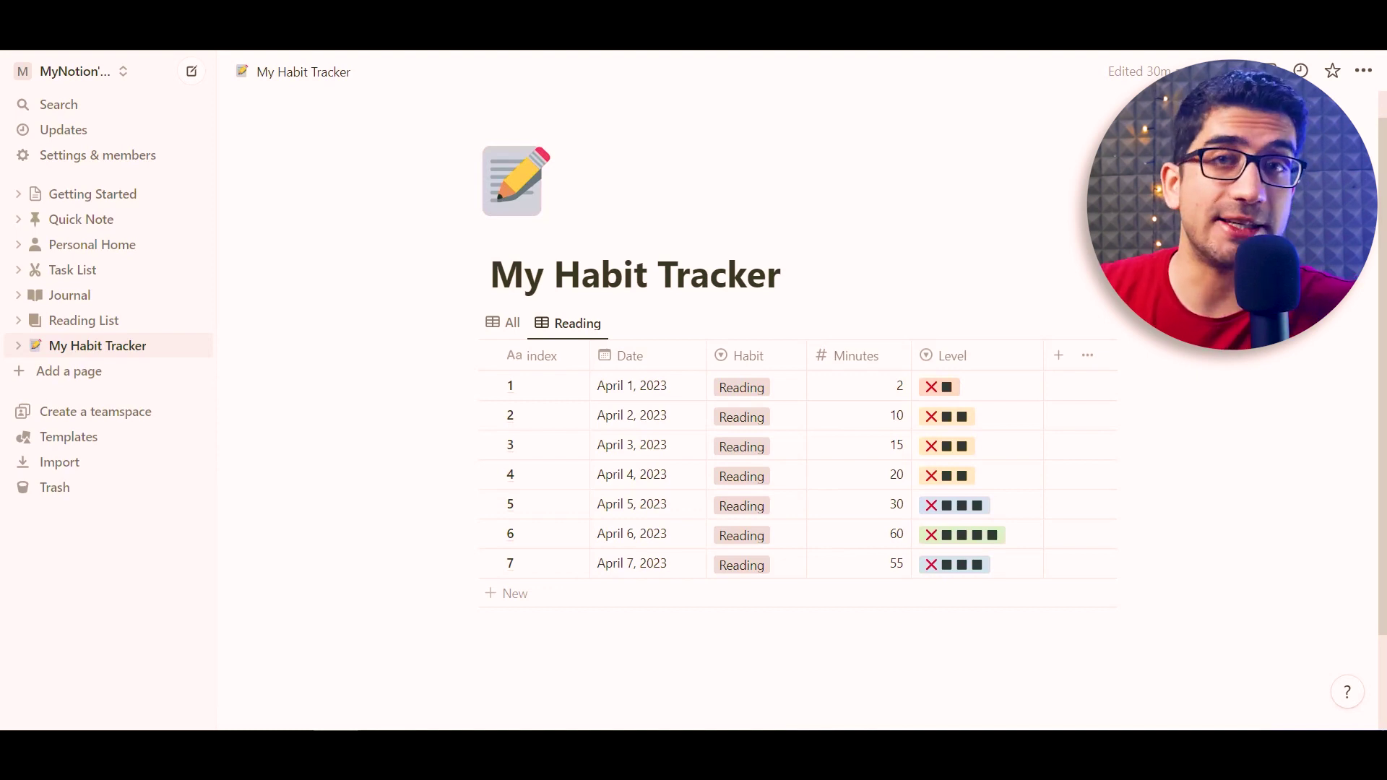
Add a Pages number column holding 1, 5, 7, 10, 15, 30, 30
{"action": "left_click", "coordinate": [1058, 356]}
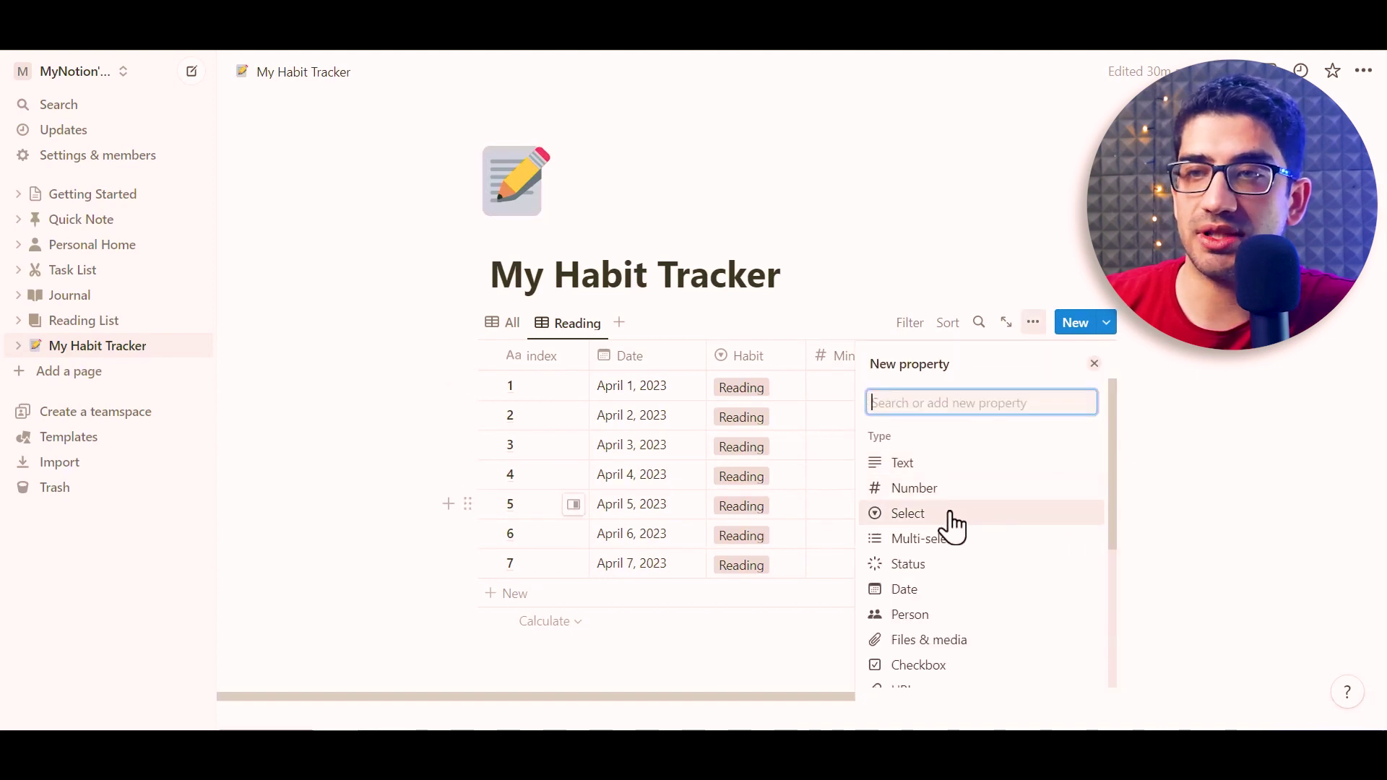
{"action": "left_click", "coordinate": [925, 494]}
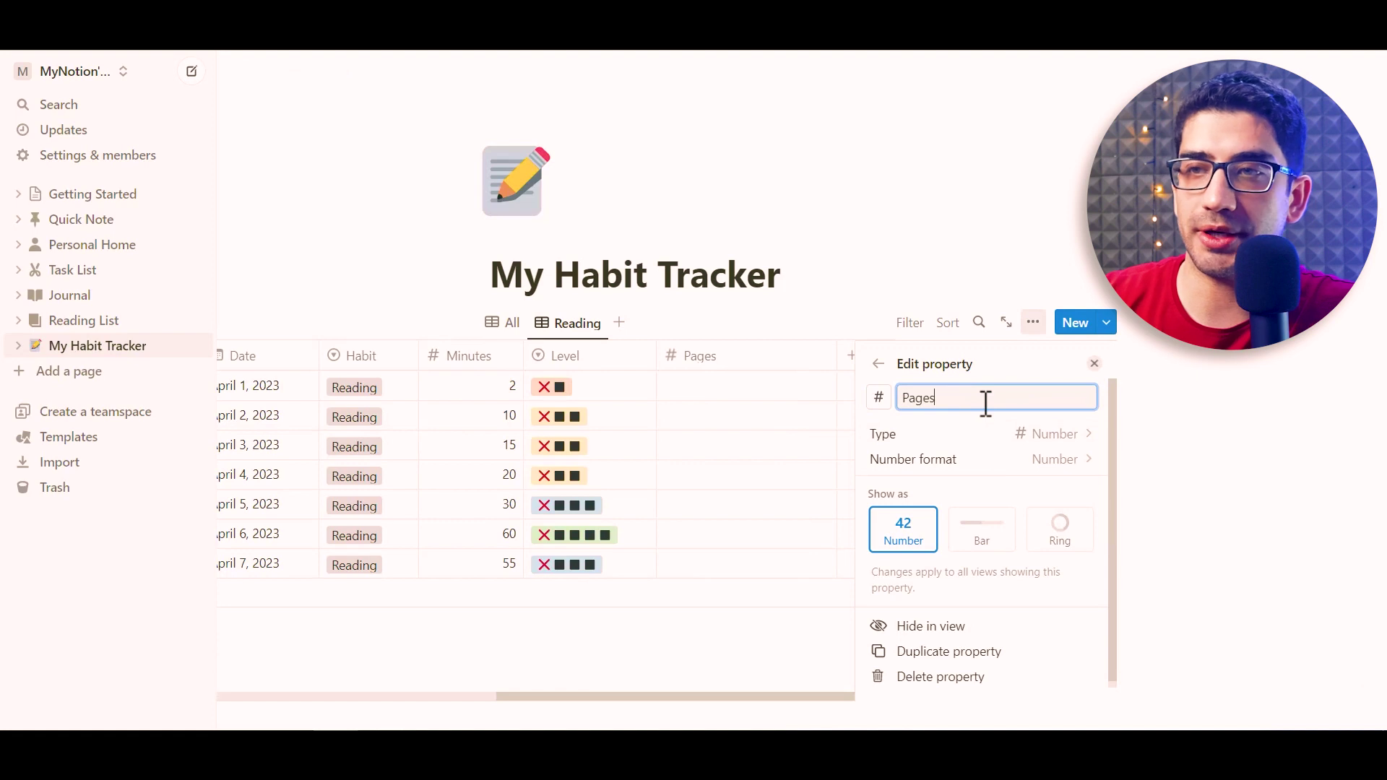
{"action": "left_click", "coordinate": [1257, 362]}
{"action": "left_click", "coordinate": [1022, 393]}
{"action": "type", "text": "1 5 7 10 15"}
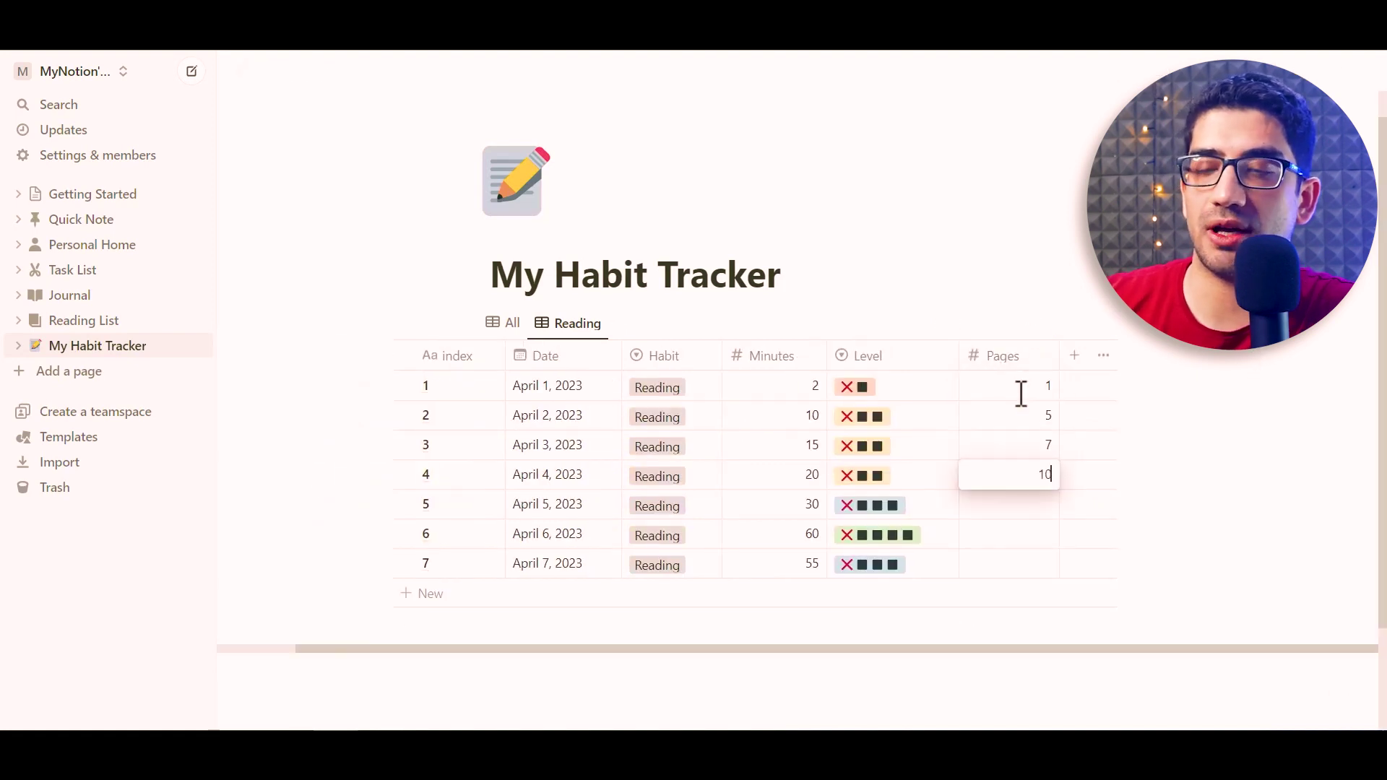
{"action": "left_click", "coordinate": [894, 265]}
{"action": "scroll", "coordinate": [895, 265], "scroll_direction": "up", "scroll_amount": 1}
{"action": "scroll", "coordinate": [895, 265], "scroll_direction": "left", "scroll_amount": 1}
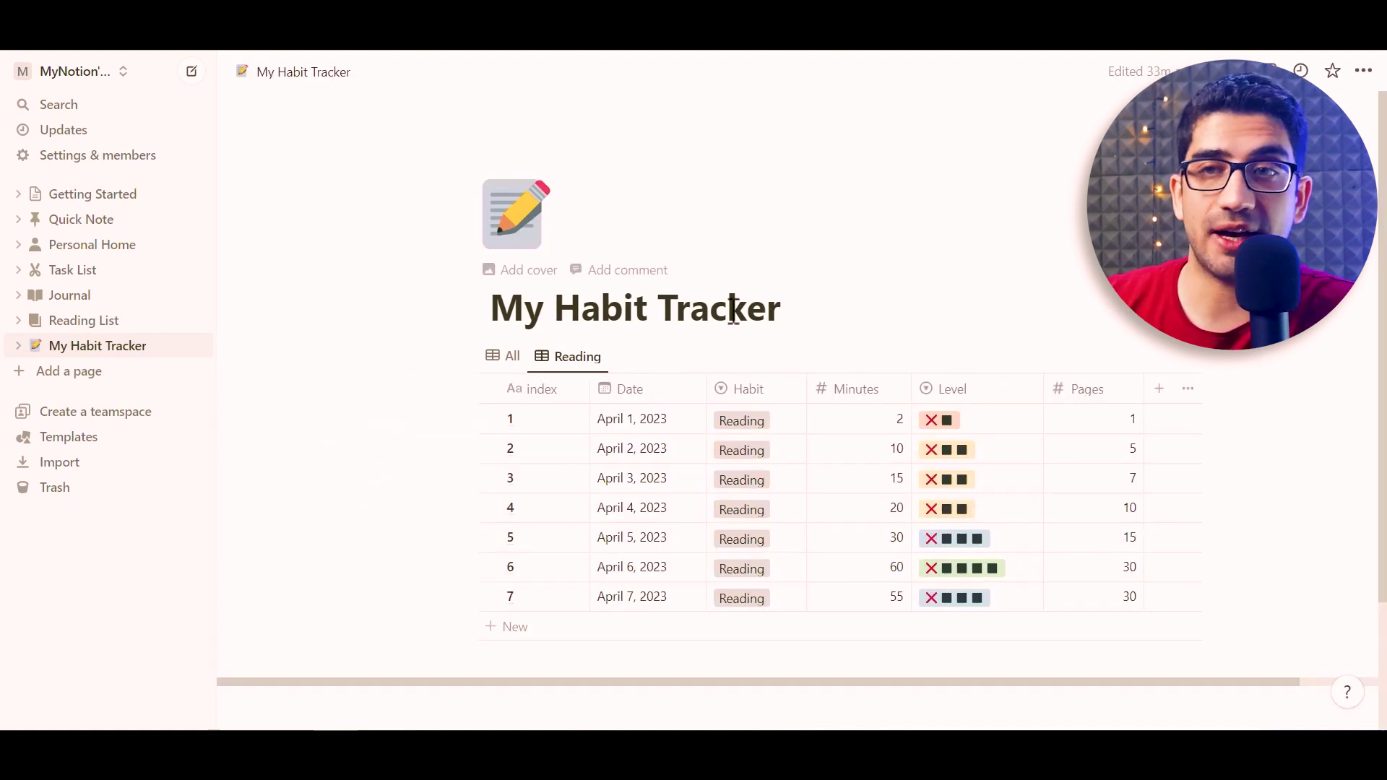
Add a table view named Exercising with its database title hidden
{"action": "left_click", "coordinate": [509, 363]}
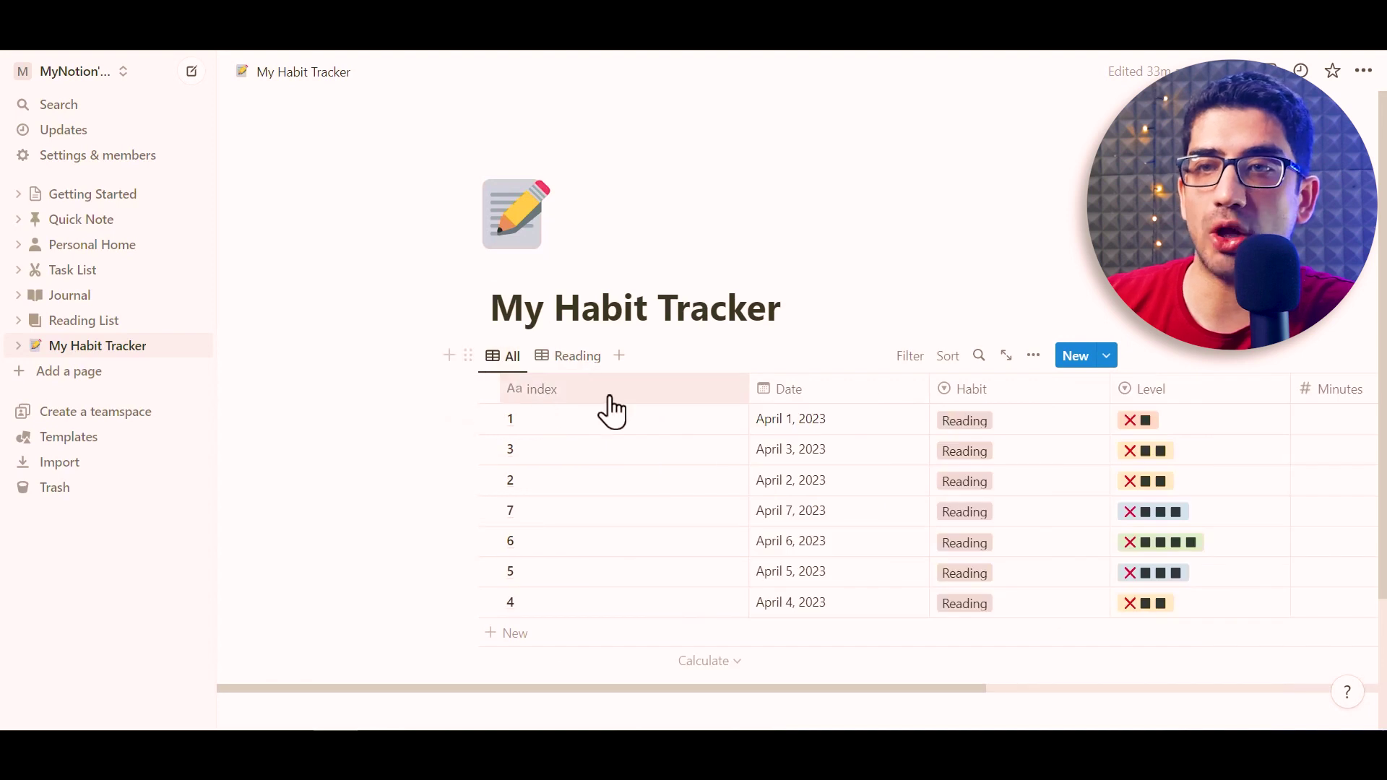
{"action": "mouse_move", "coordinate": [632, 692]}
{"action": "left_mouse_down"}
{"action": "mouse_move", "coordinate": [1049, 678]}
{"action": "mouse_move", "coordinate": [629, 672]}
{"action": "left_mouse_up"}
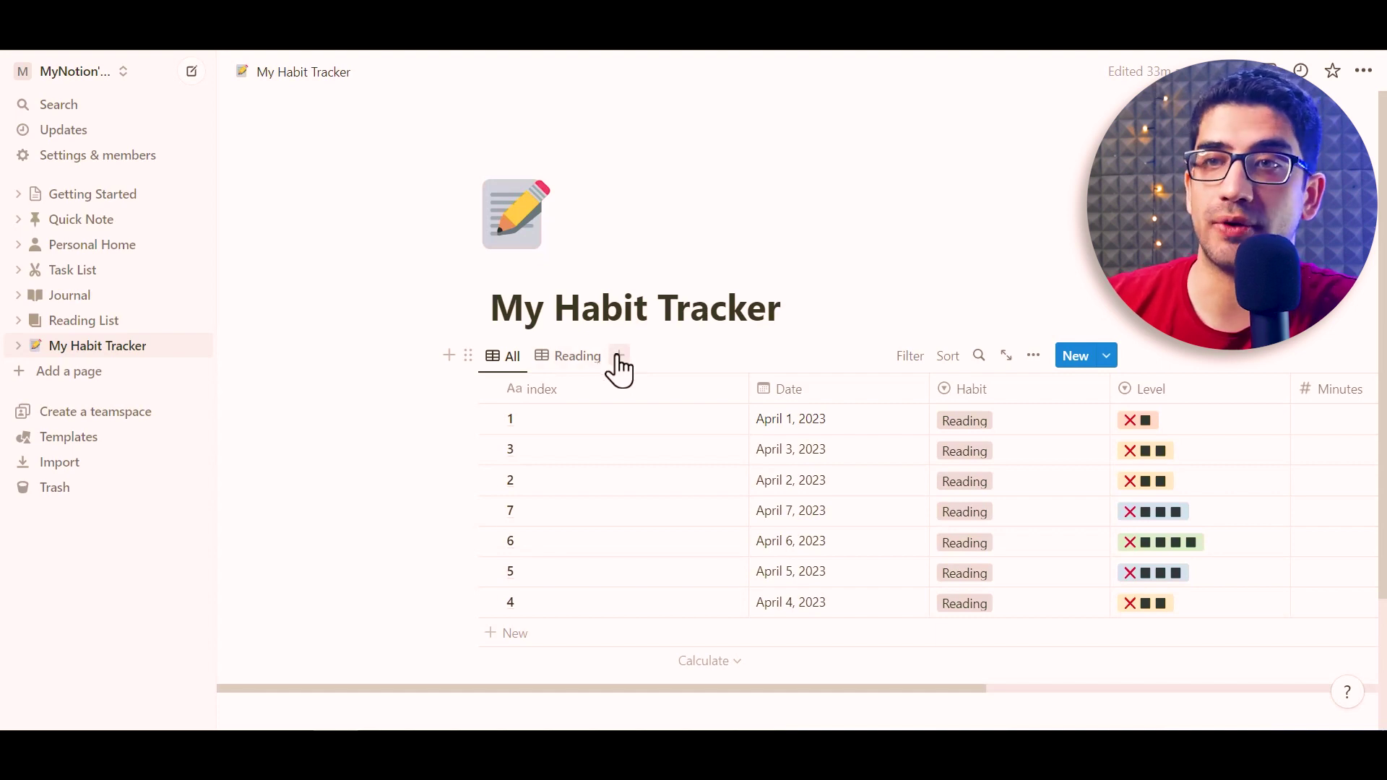
{"action": "left_click", "coordinate": [619, 355]}
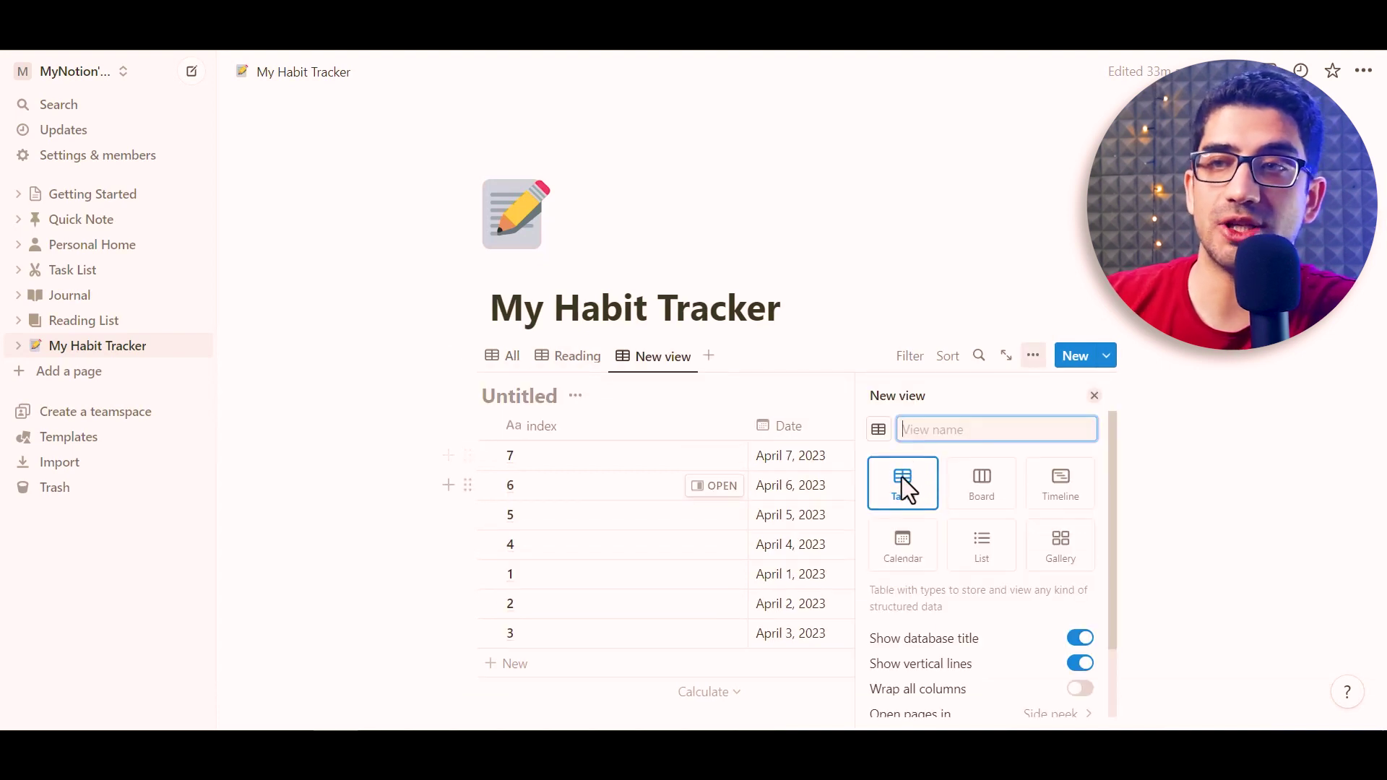
{"action": "type", "text": "Exercising"}
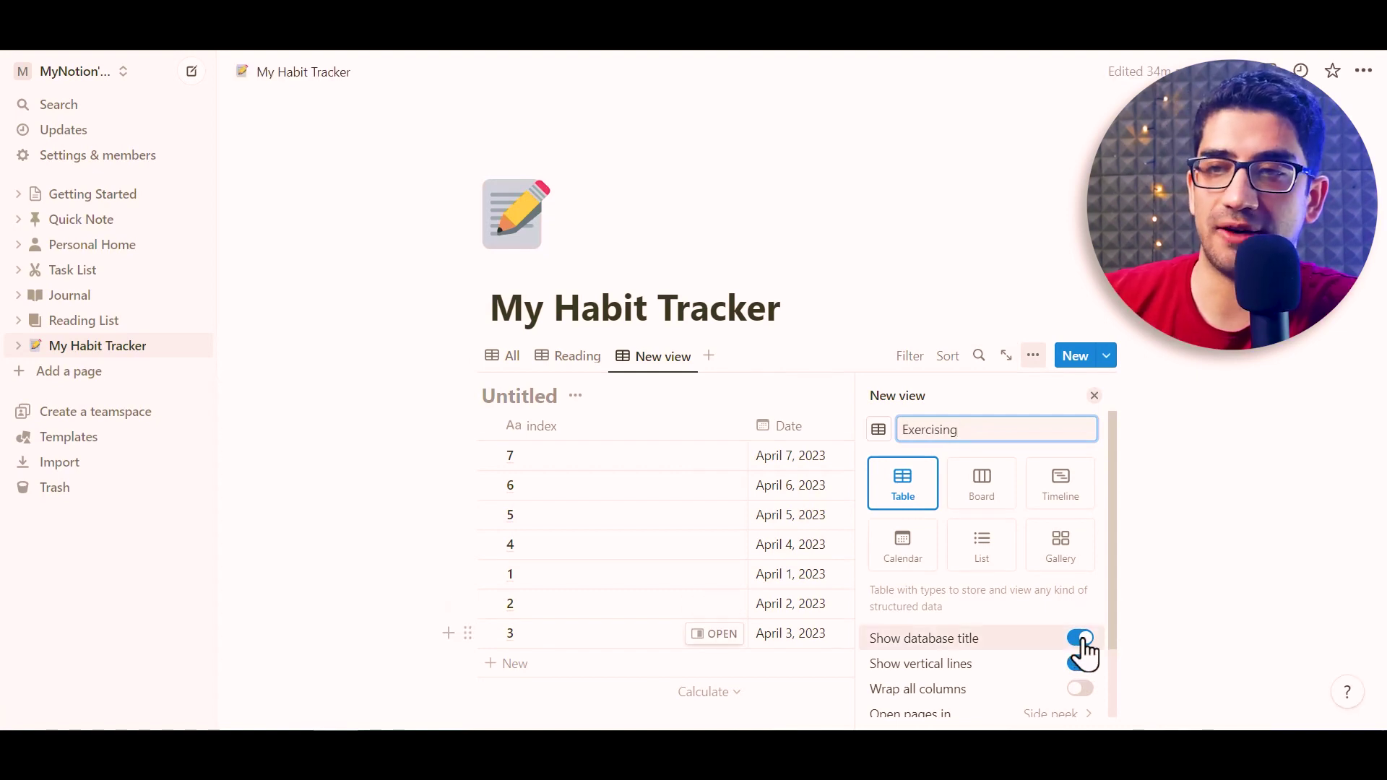
{"action": "left_click", "coordinate": [1081, 640]}
{"action": "left_click", "coordinate": [1094, 397]}
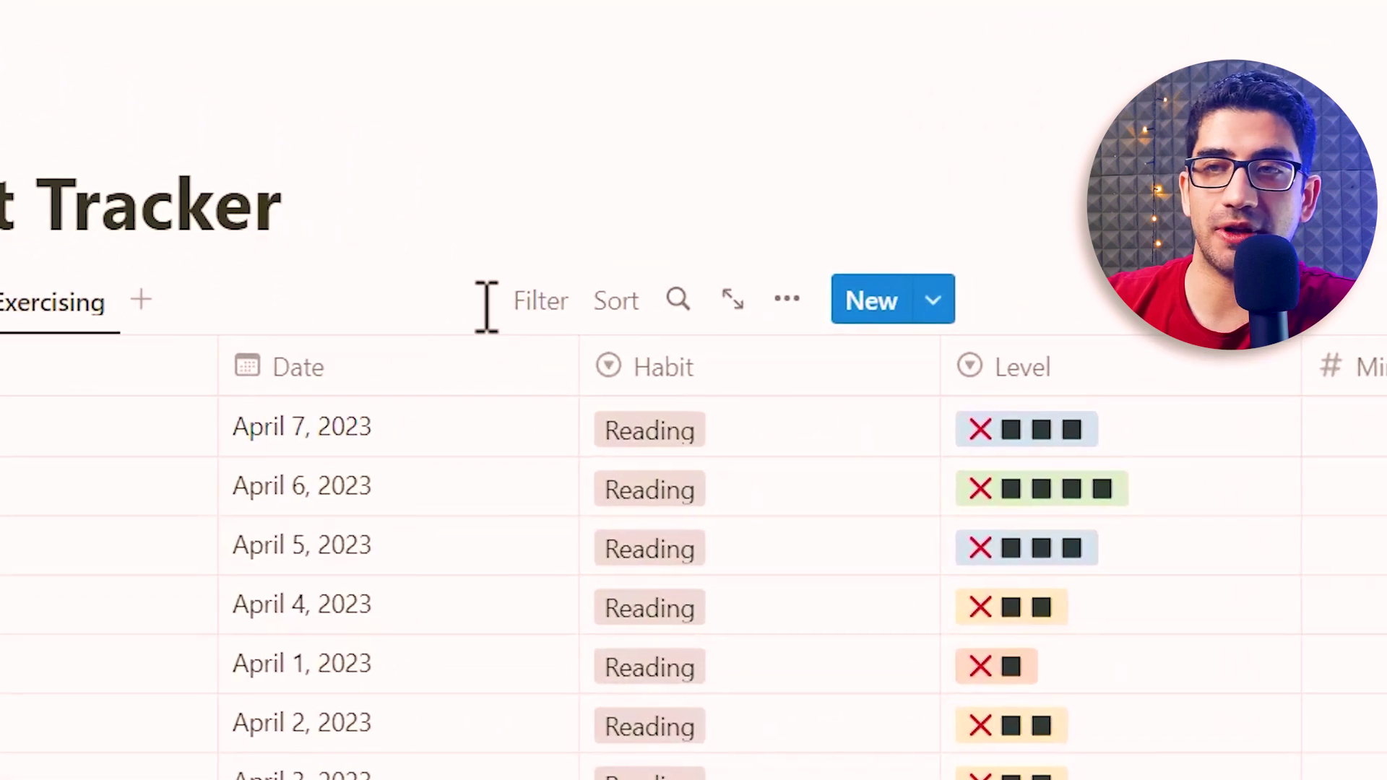
Filter the Exercising view to show only rows where Habit is Exercising
{"action": "left_click", "coordinate": [480, 297]}
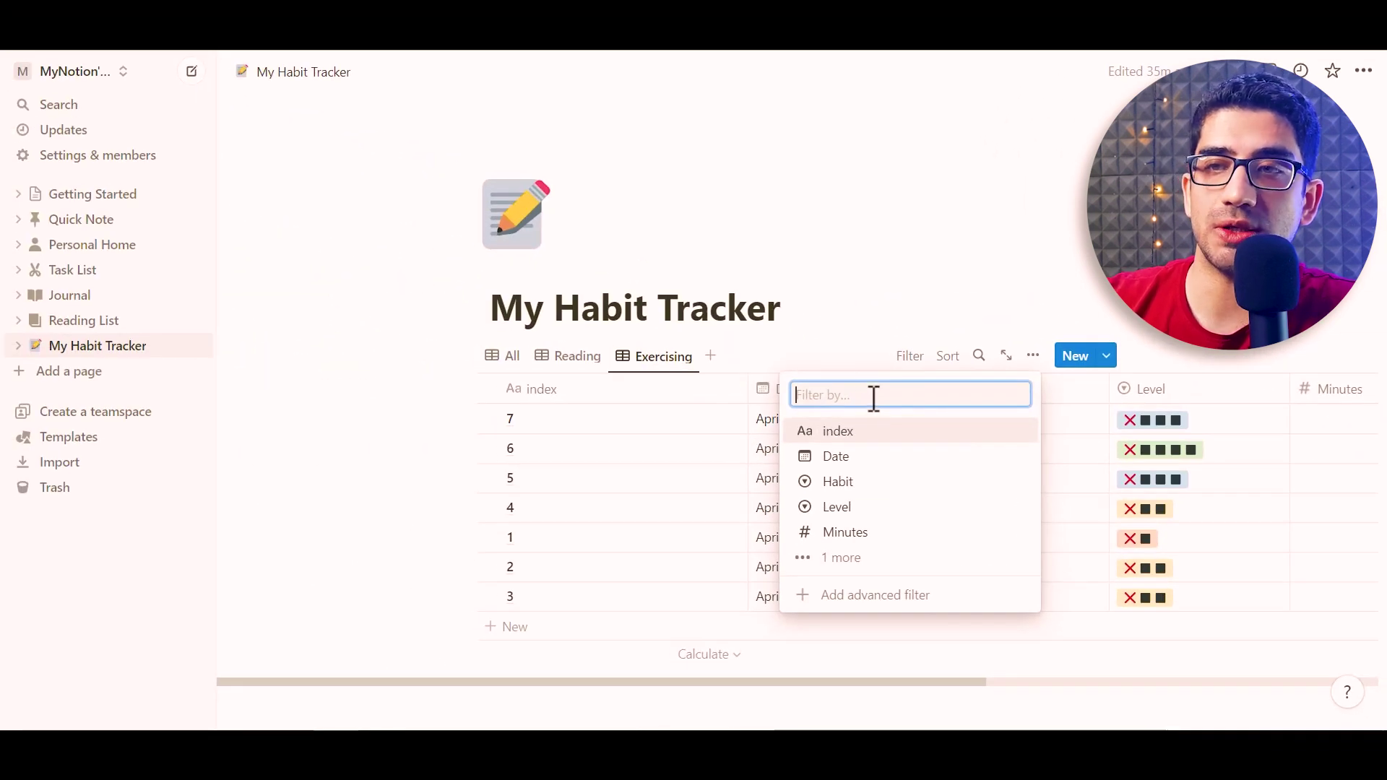
{"action": "left_click", "coordinate": [863, 488]}
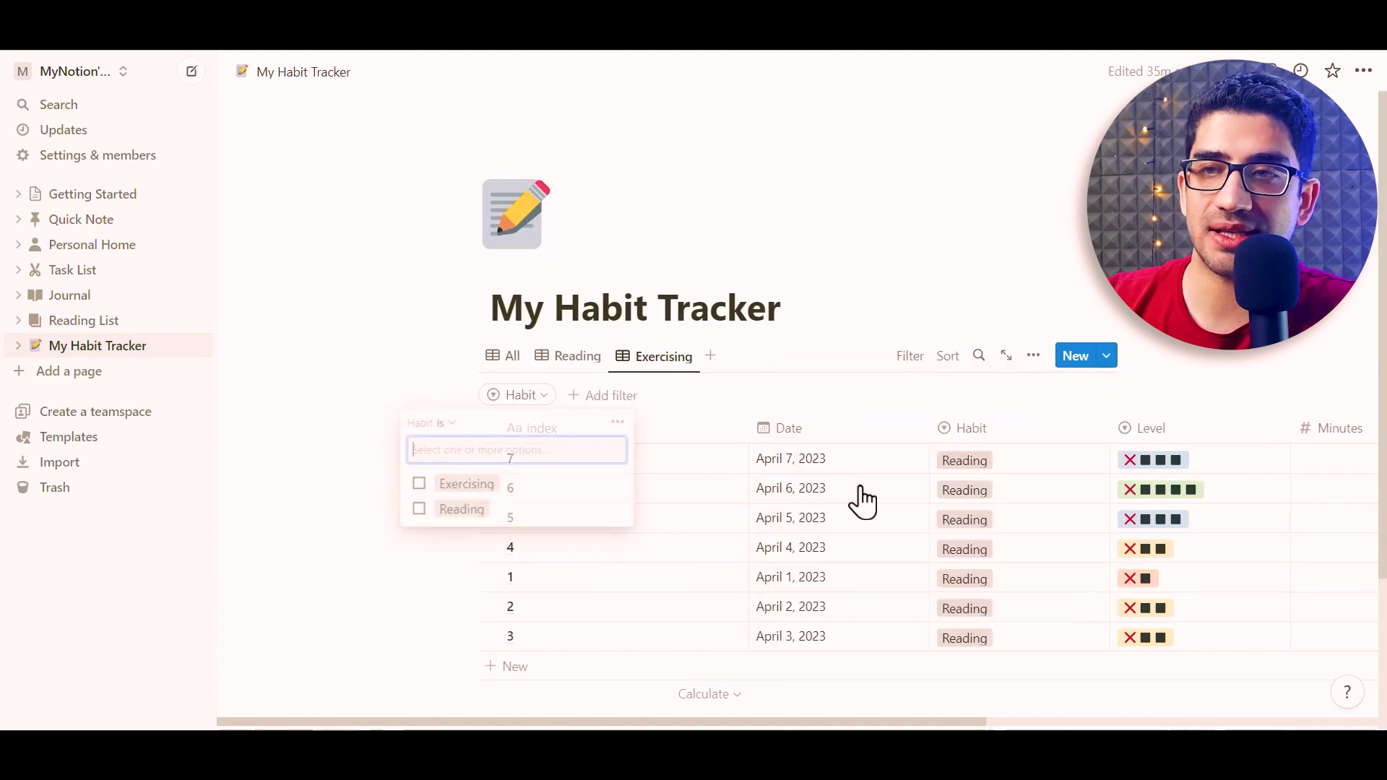
{"action": "left_click", "coordinate": [429, 493]}
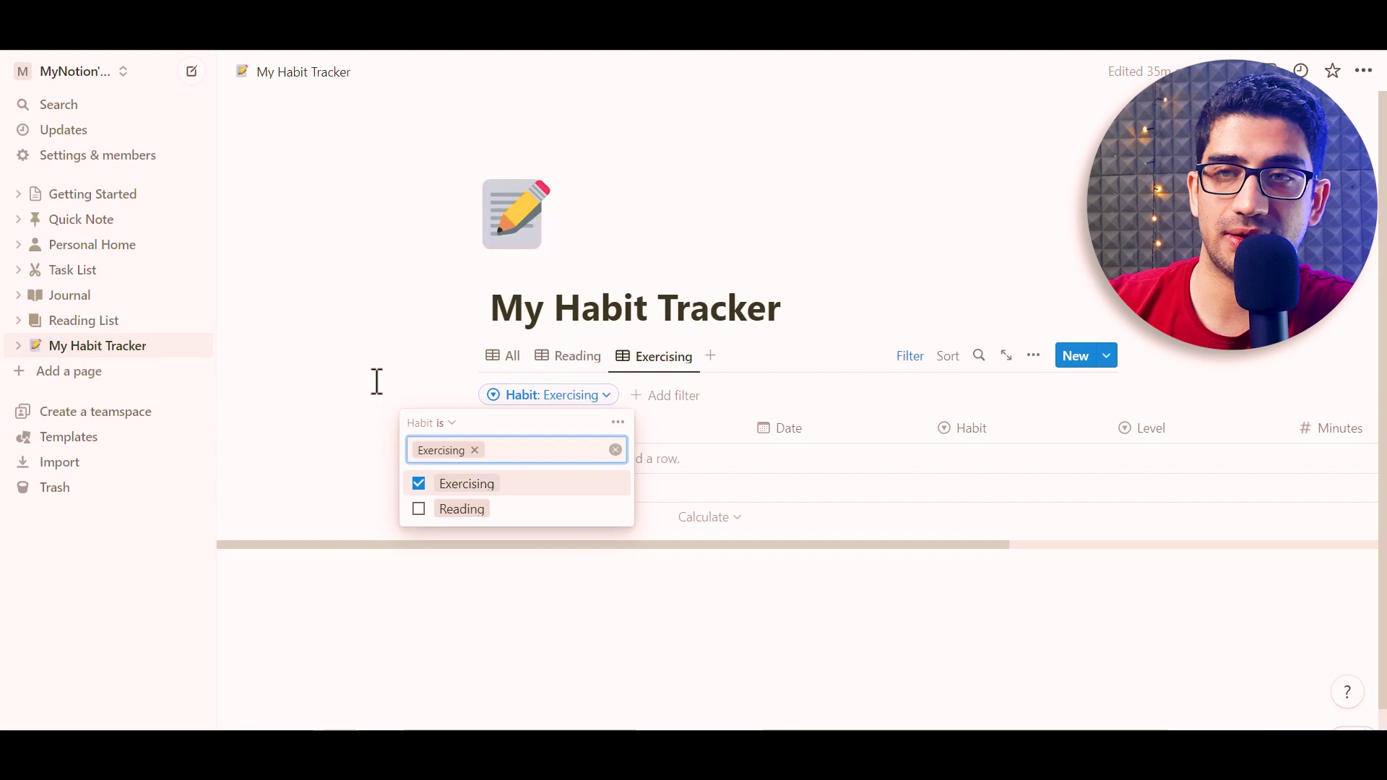
{"action": "left_click", "coordinate": [426, 402]}
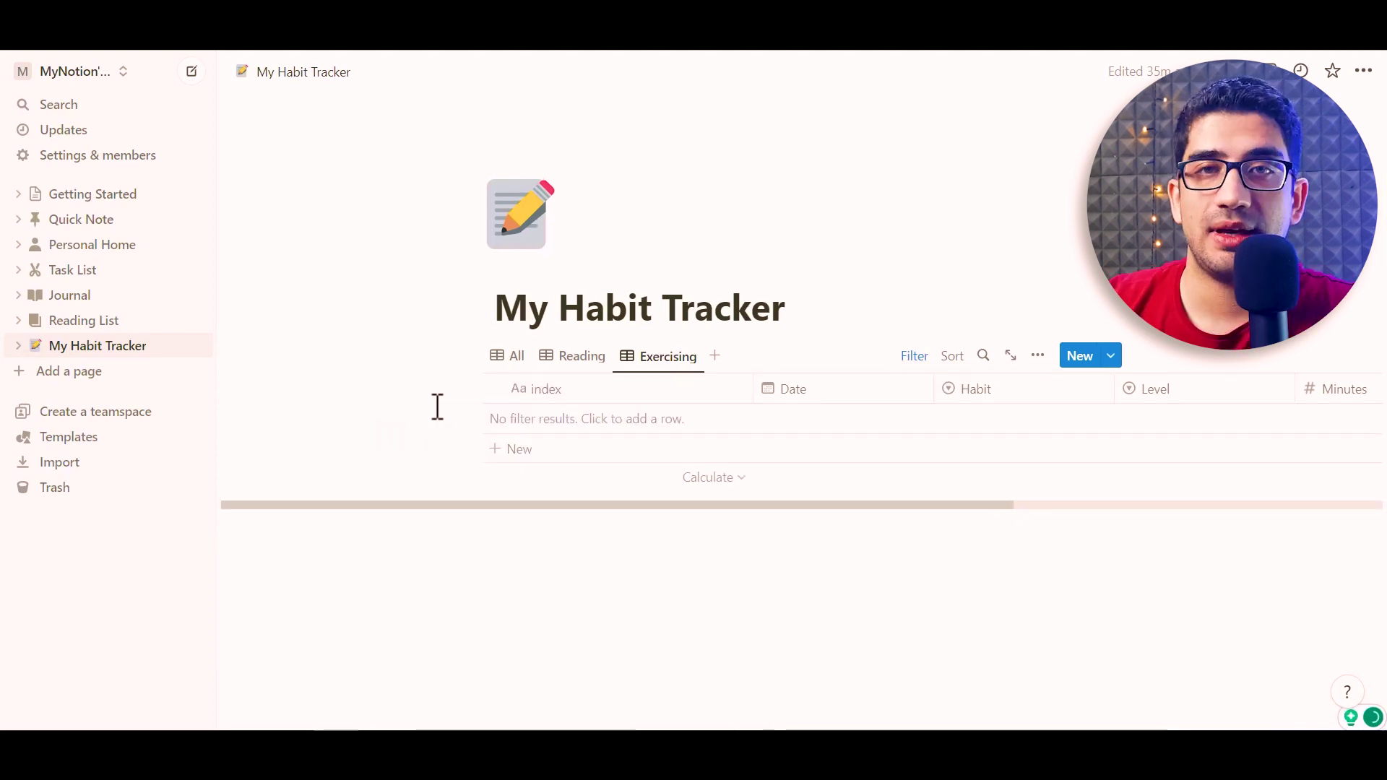
Filter the Reading view to show only entries whose Habit is Reading
{"action": "left_click", "coordinate": [587, 368]}
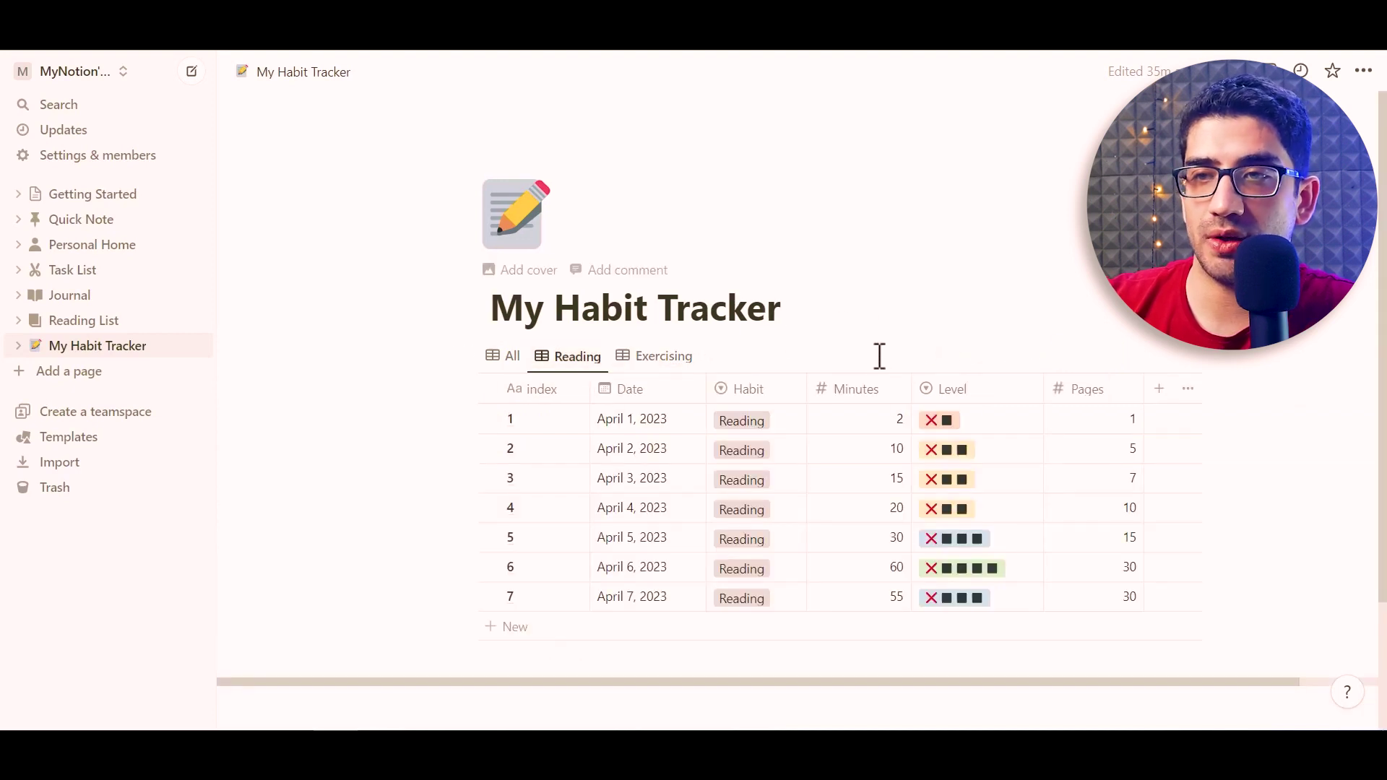
{"action": "left_click", "coordinate": [909, 356]}
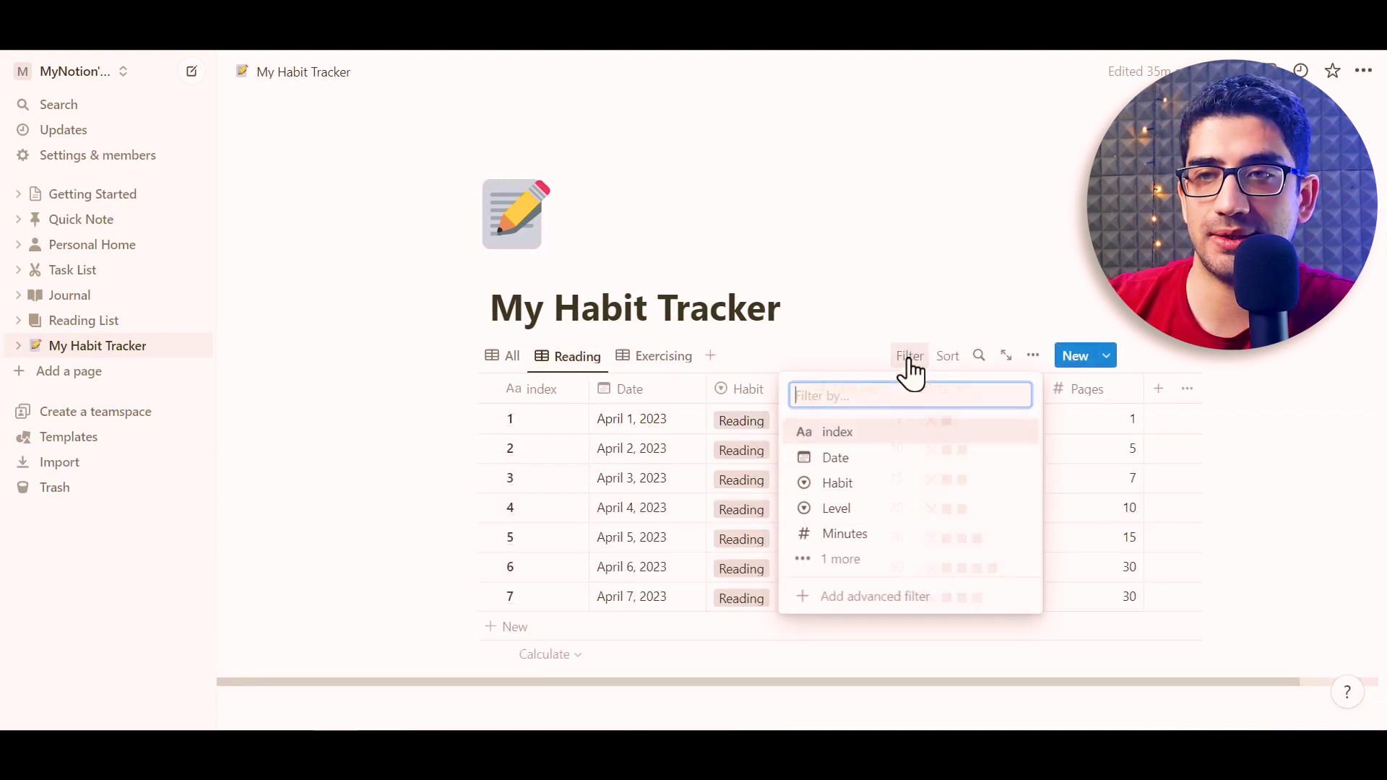
{"action": "left_click", "coordinate": [856, 484]}
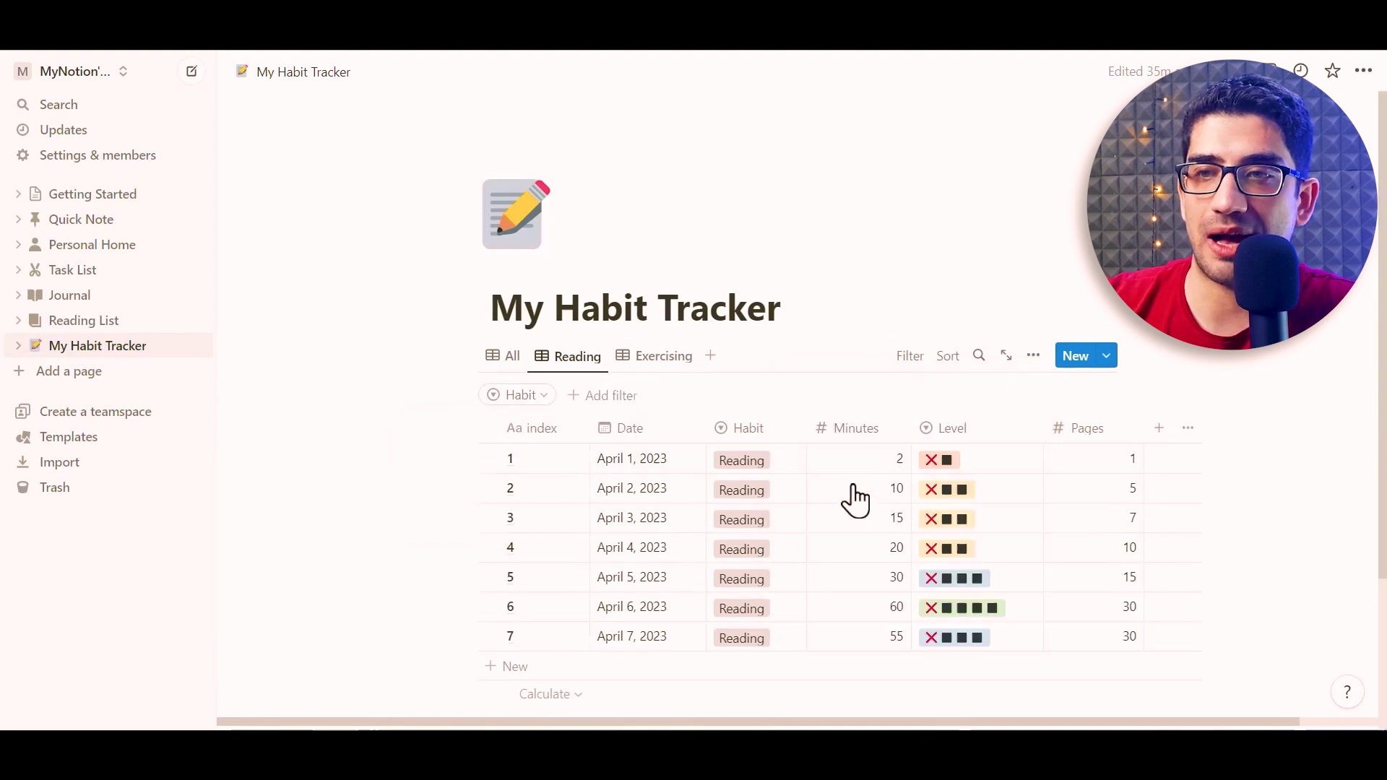
{"action": "left_click", "coordinate": [419, 509]}
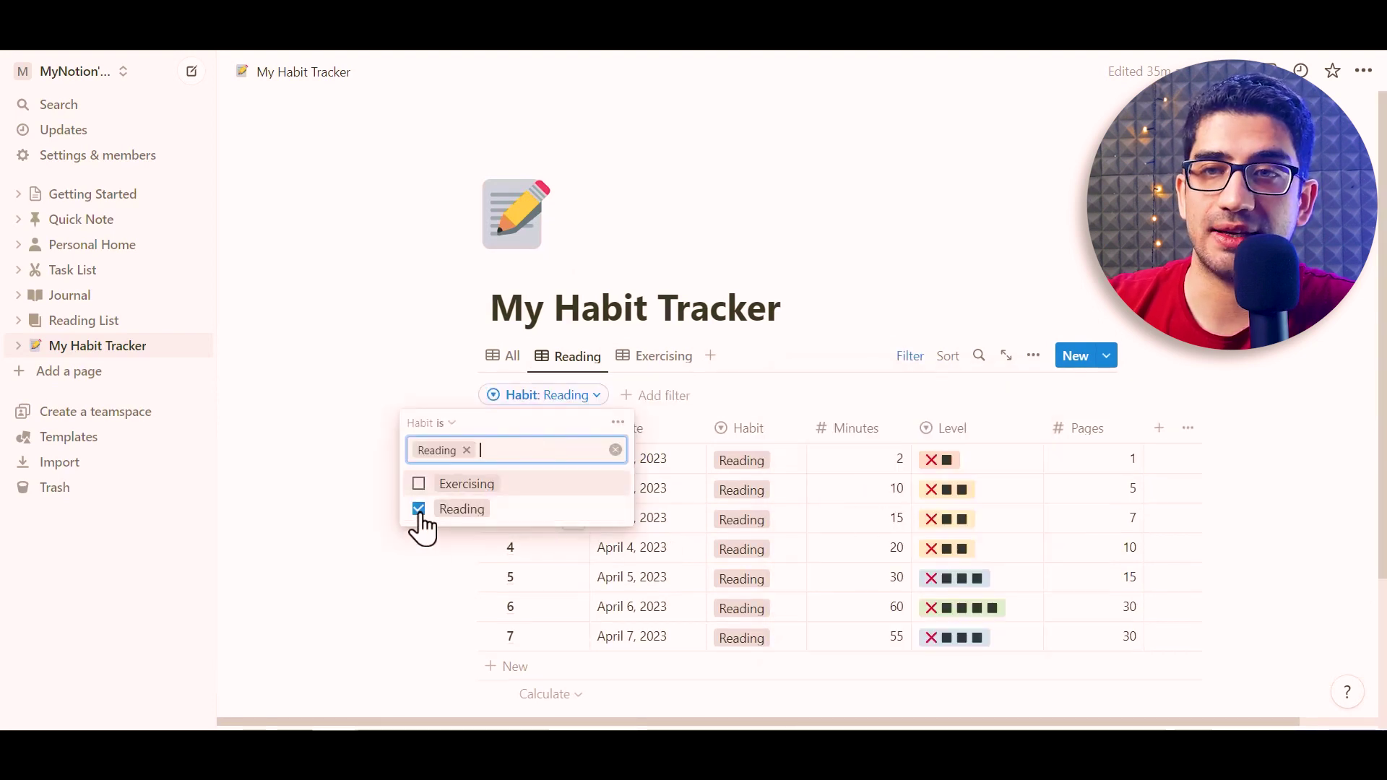
Add the first Exercising row with index 1, dated April 1, 2023
{"action": "left_click", "coordinate": [346, 396]}
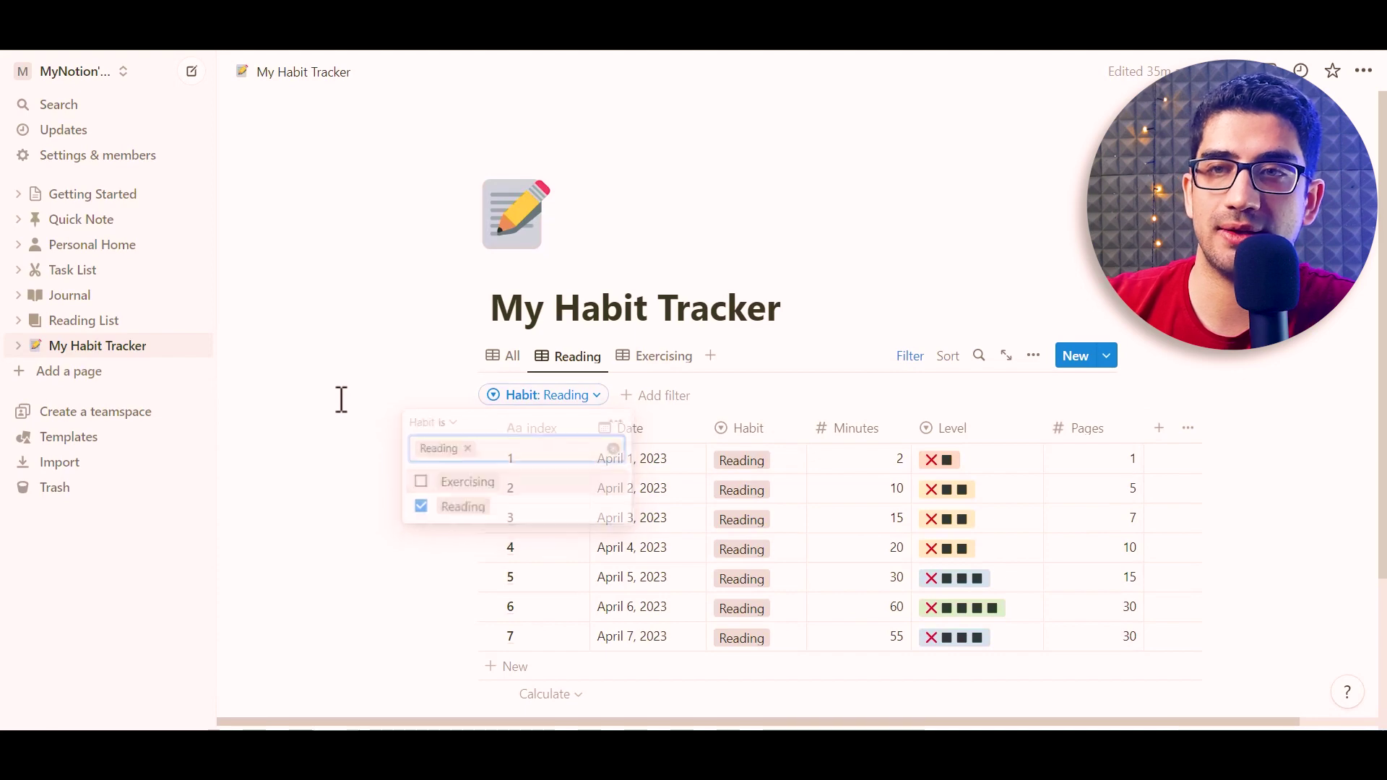
{"action": "left_click", "coordinate": [655, 364]}
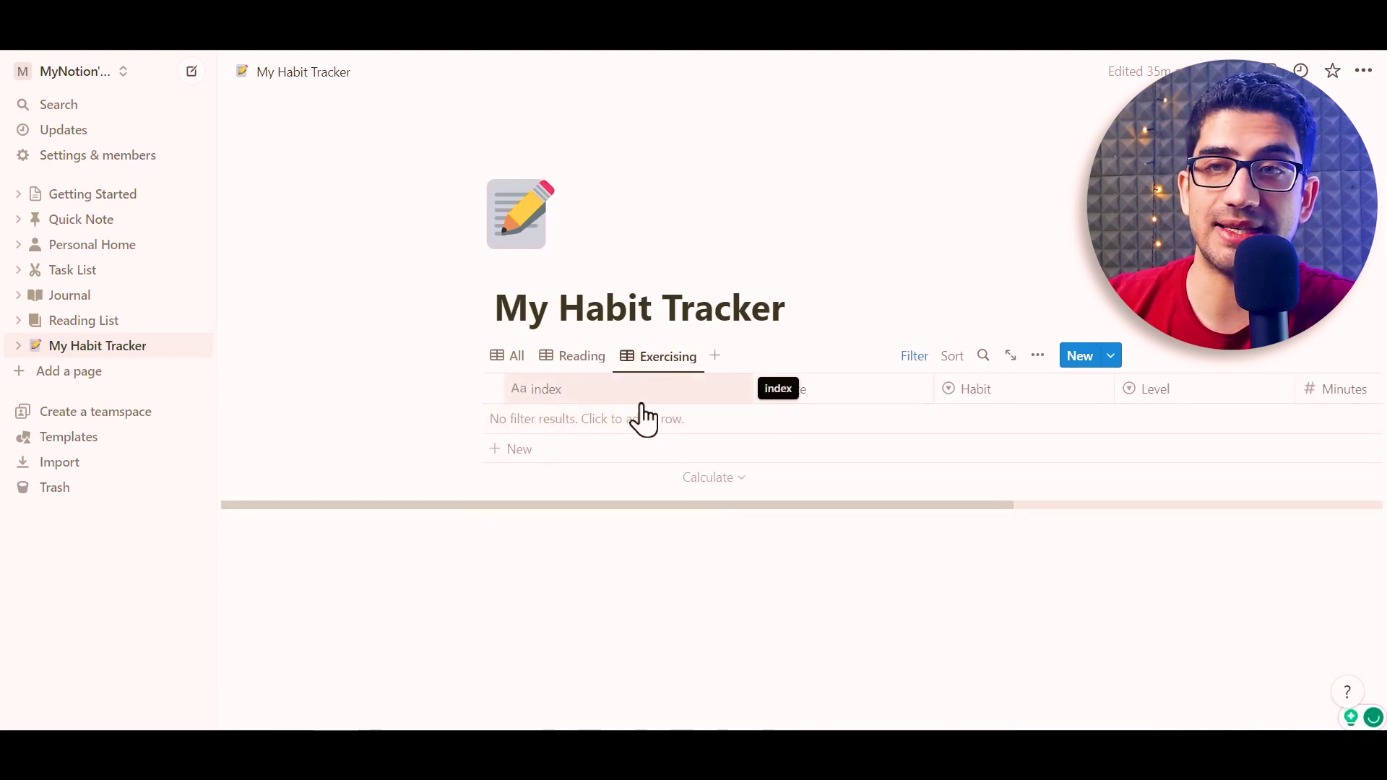
{"action": "left_click", "coordinate": [549, 422]}
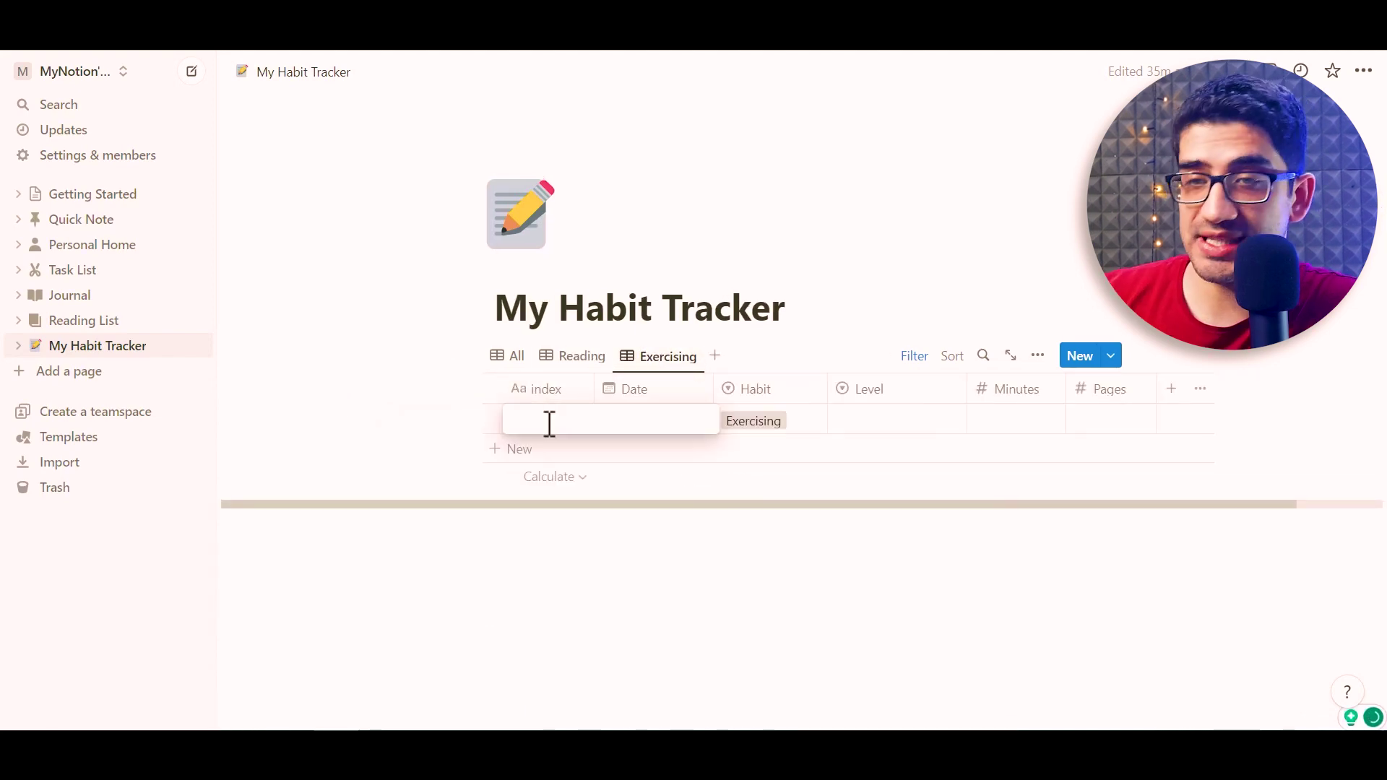
{"action": "left_click", "coordinate": [610, 426]}
{"action": "key", "text": "Escape"}
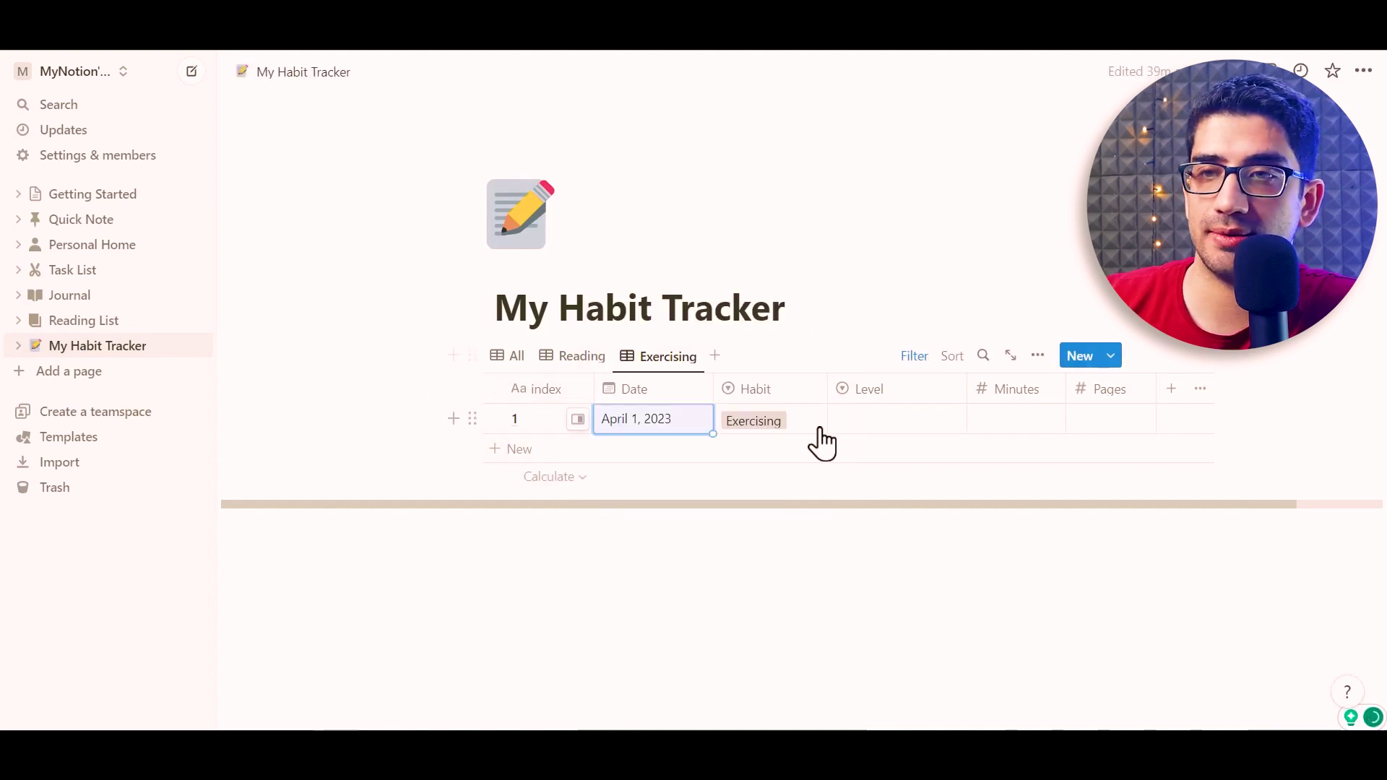
{"action": "left_click", "coordinate": [845, 426]}
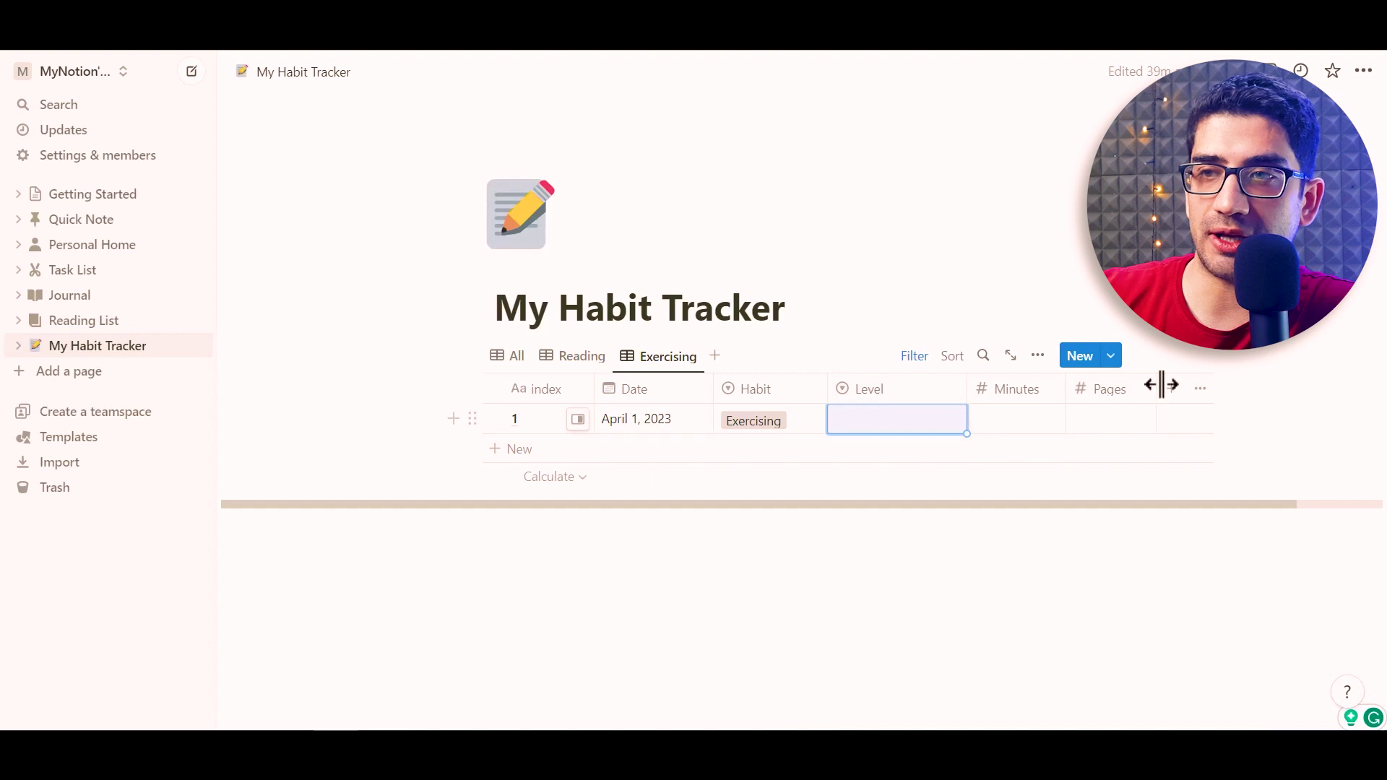
Reorder the Exercising view's properties so Minutes comes before Level
{"action": "left_click", "coordinate": [1200, 390]}
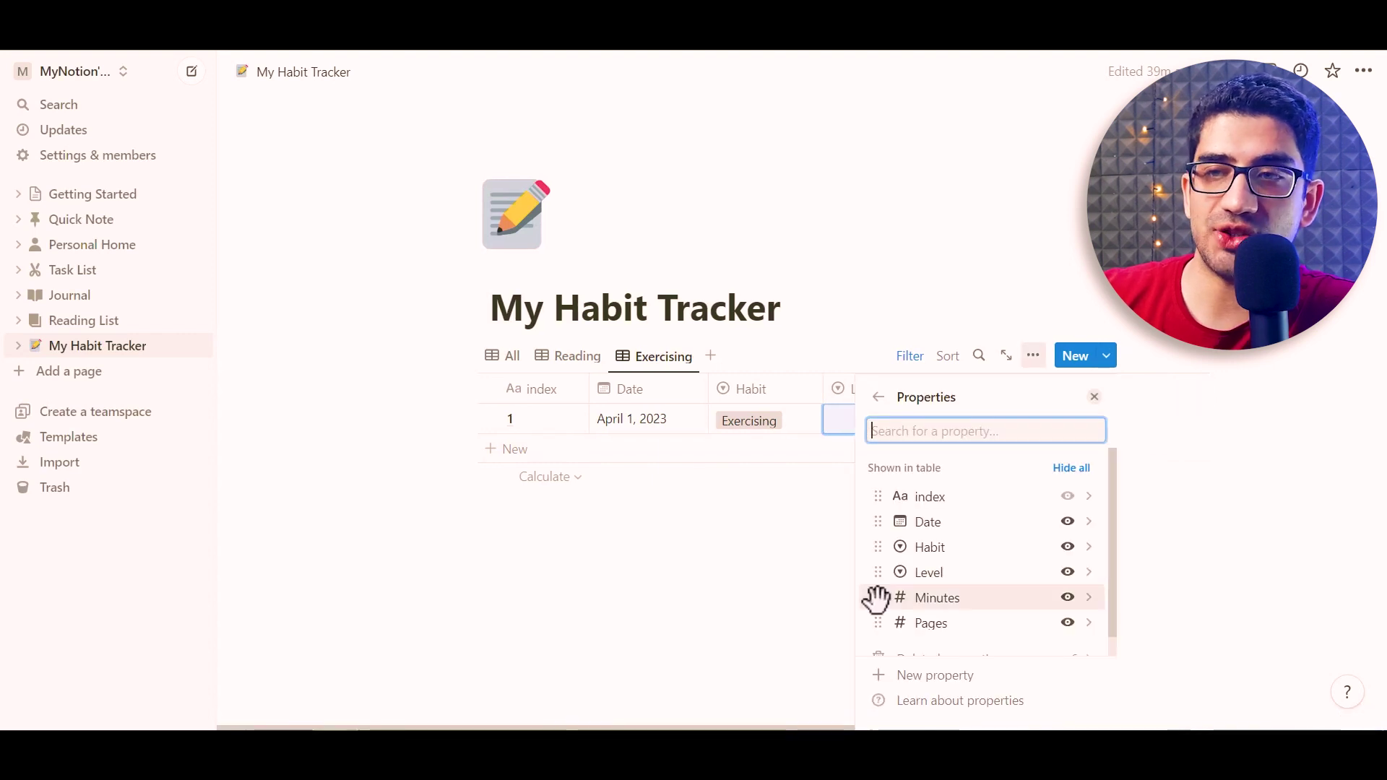
{"action": "left_click_drag", "start_coordinate": [876, 595], "coordinate": [874, 569]}
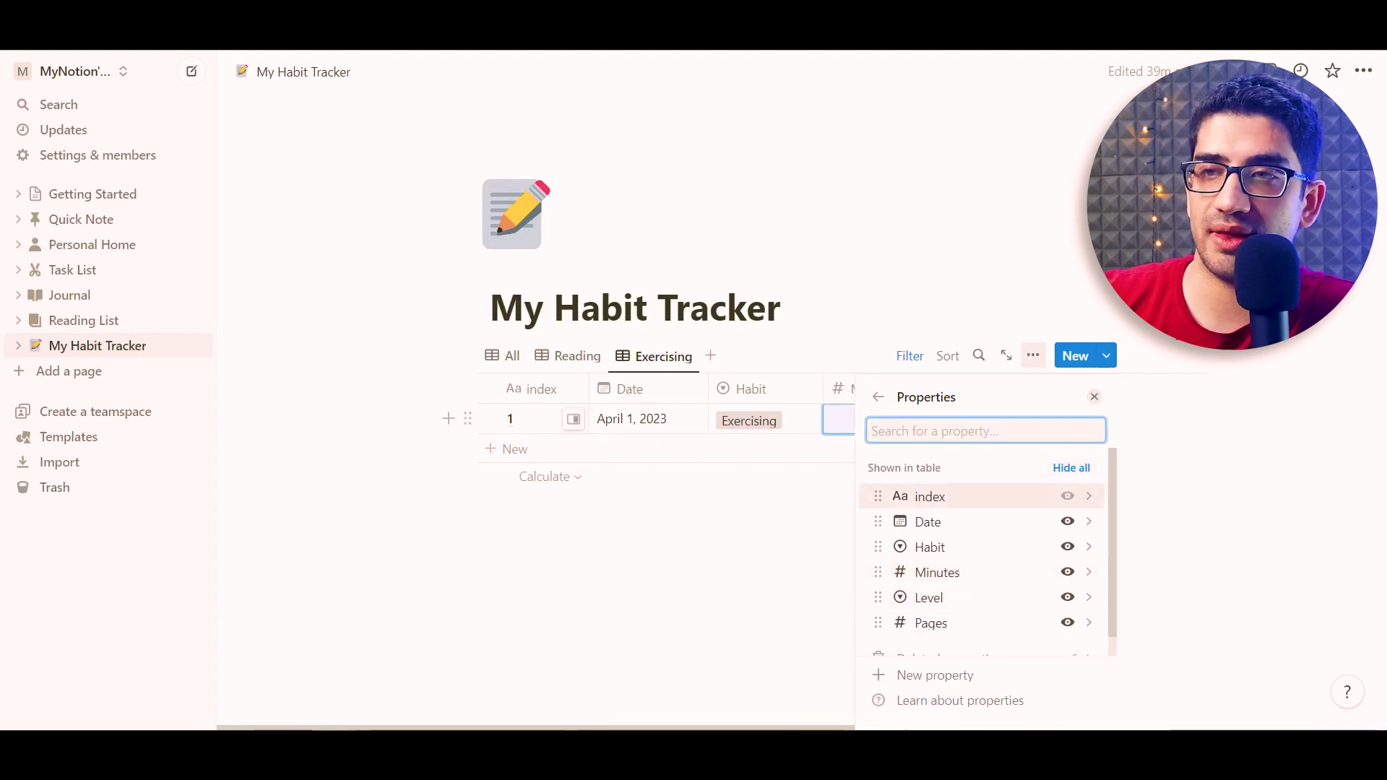
{"action": "key", "text": "Escape"}
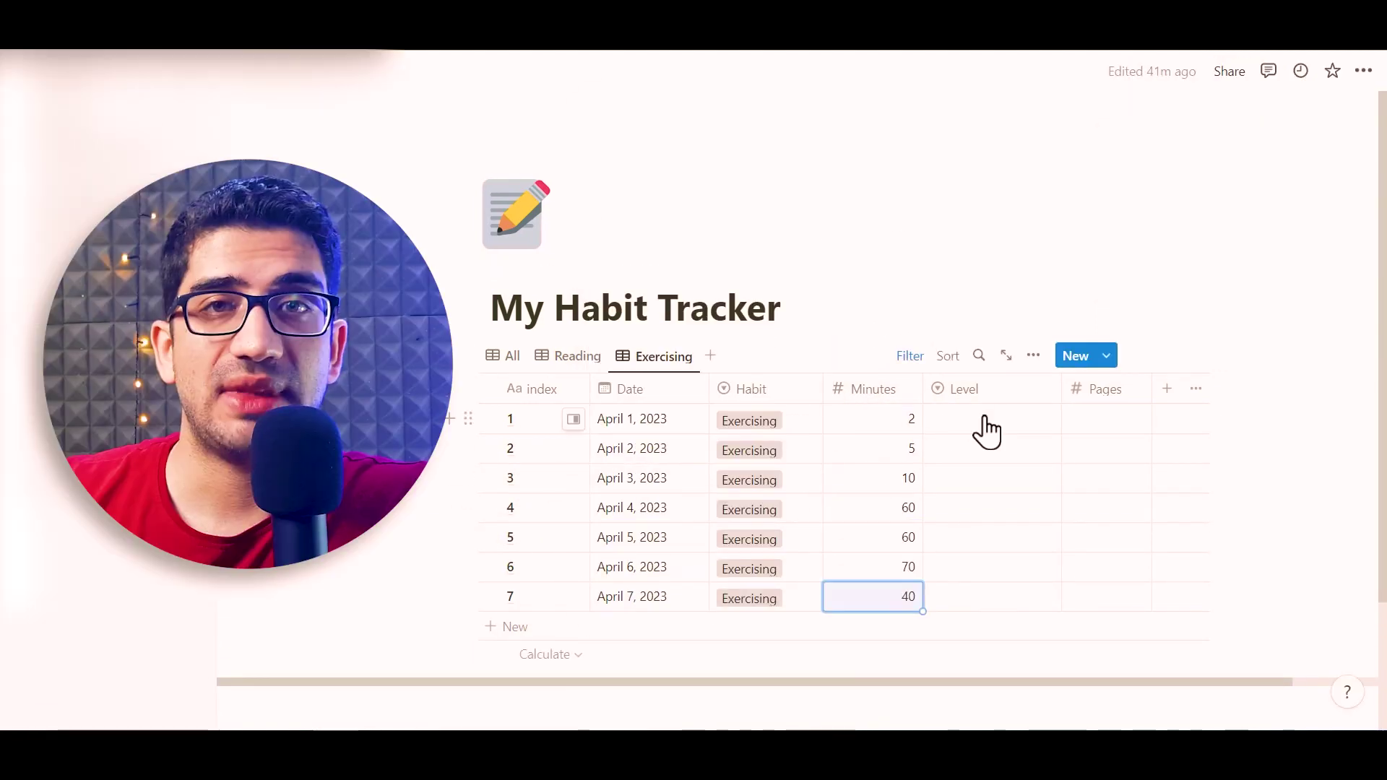
Tag each Exercising row's Level: four-square for rows 4–6, three-square for row 7
{"action": "left_click", "coordinate": [982, 426]}
{"action": "left_click", "coordinate": [1012, 495]}
{"action": "left_click", "coordinate": [985, 450]}
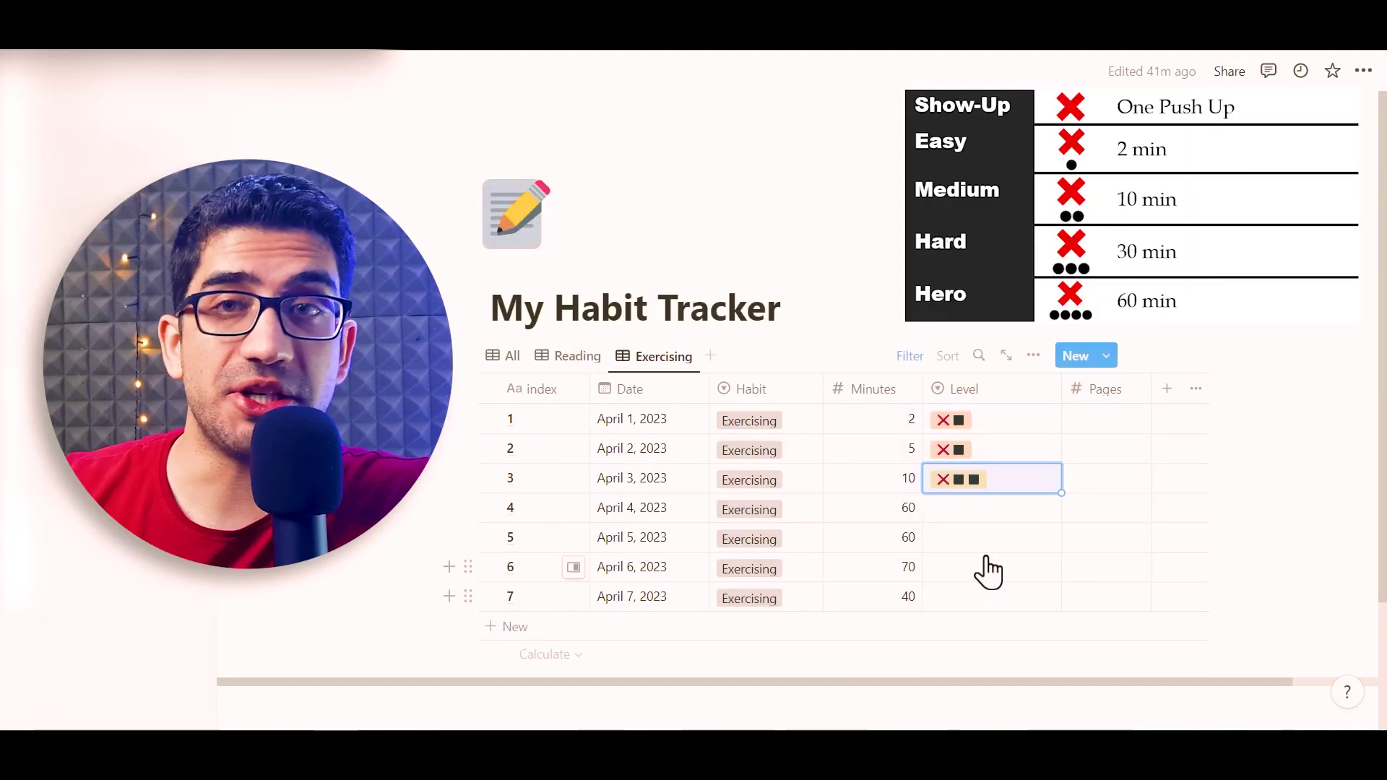
{"action": "left_click", "coordinate": [990, 508]}
{"action": "left_click", "coordinate": [990, 503]}
{"action": "left_click", "coordinate": [989, 537]}
{"action": "left_click", "coordinate": [990, 533]}
{"action": "left_click", "coordinate": [990, 566]}
{"action": "left_click", "coordinate": [990, 562]}
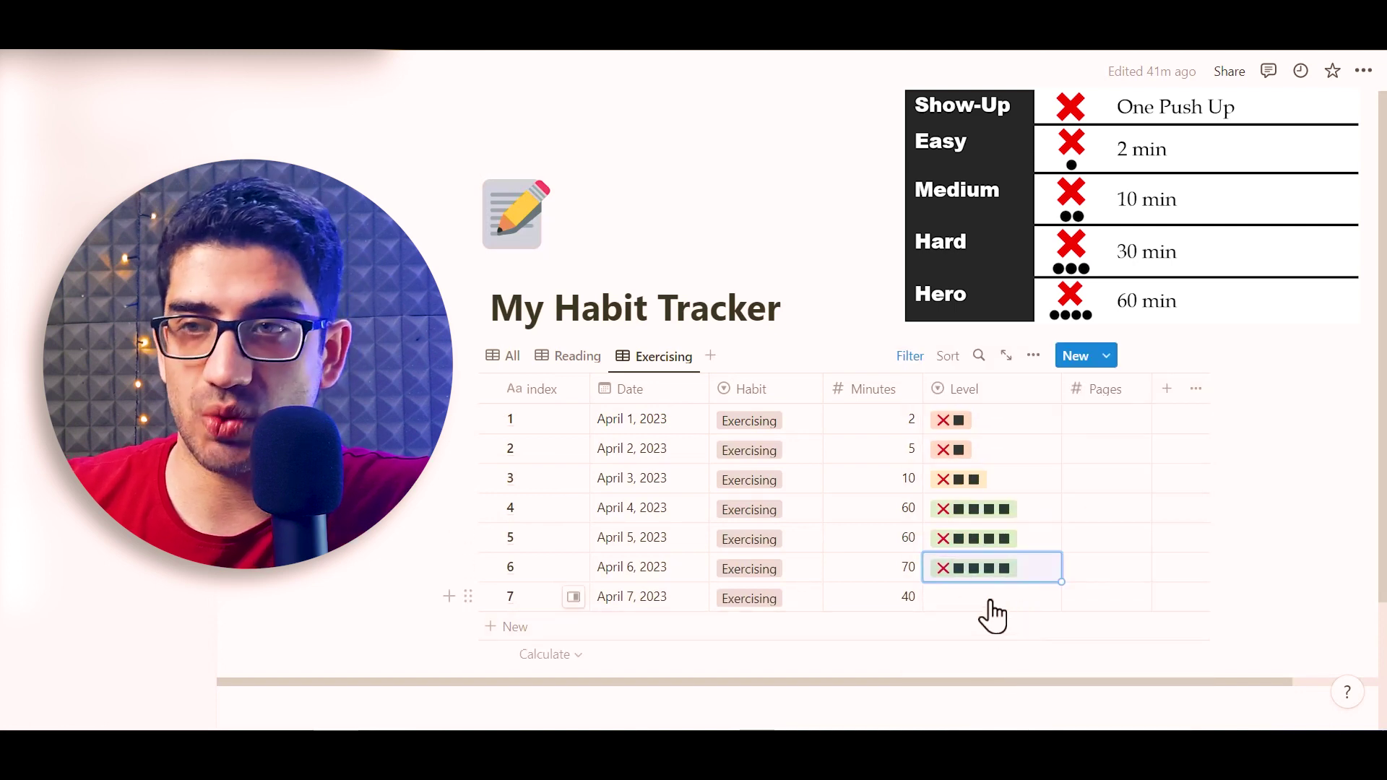
{"action": "left_click", "coordinate": [997, 596]}
{"action": "left_click", "coordinate": [990, 568]}
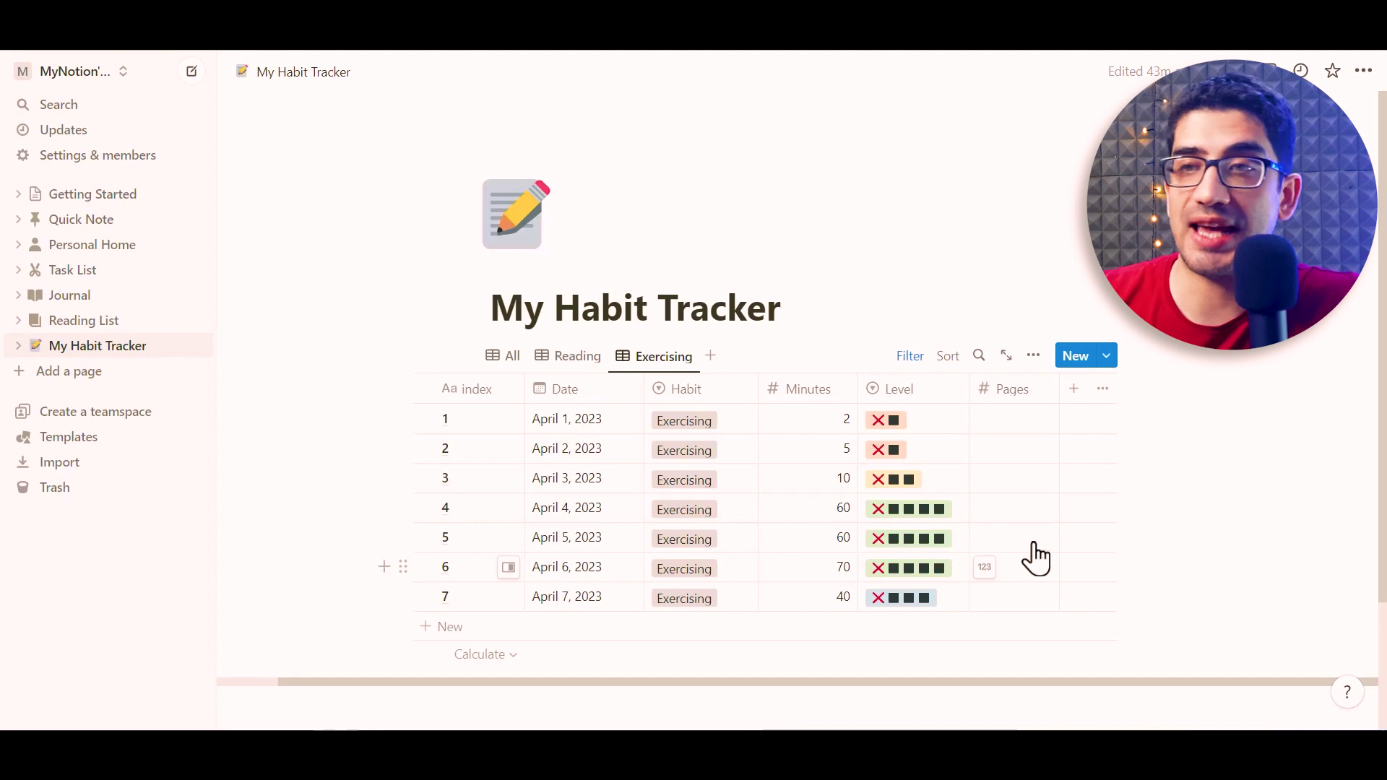
Add a text property named Details to the Exercising table
{"action": "left_click", "coordinate": [1074, 390]}
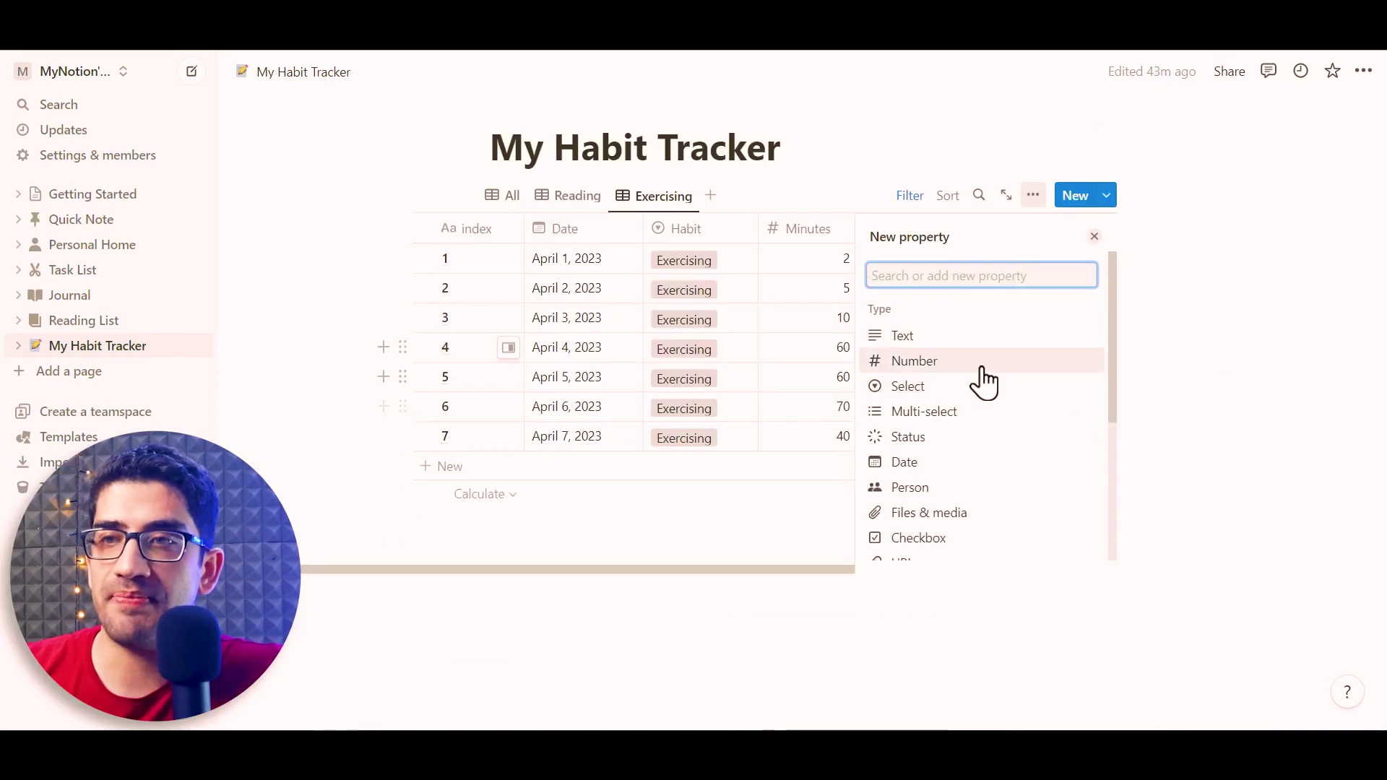
{"action": "left_click", "coordinate": [912, 340]}
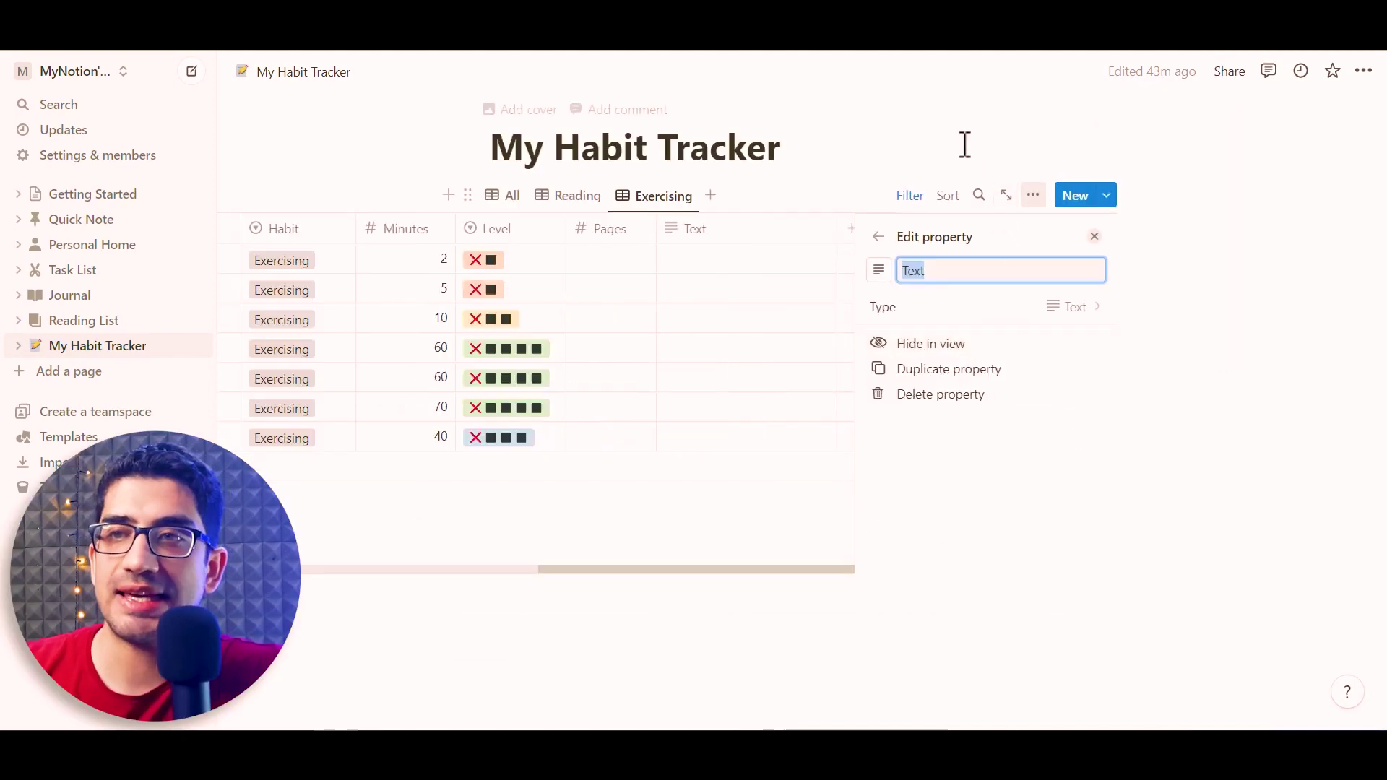
{"action": "type", "text": "Details"}
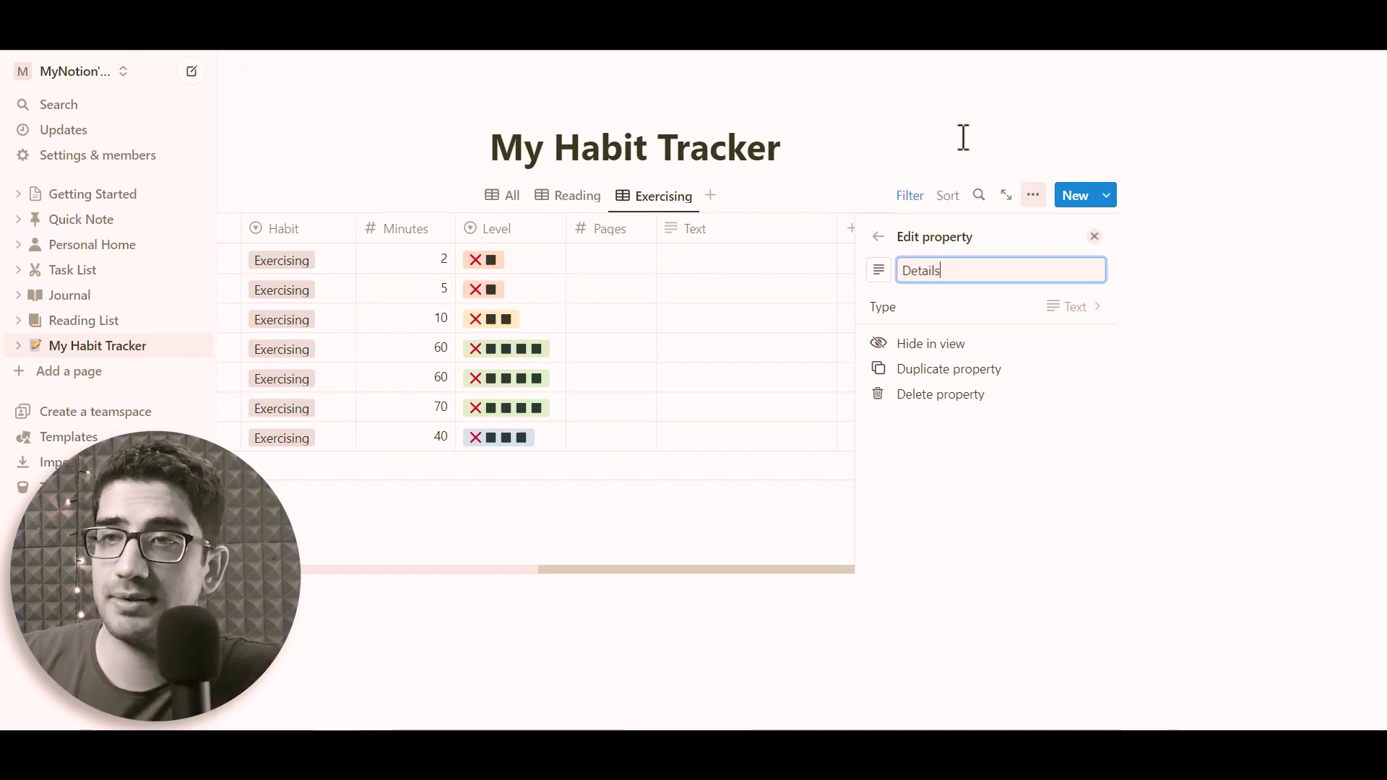
{"action": "left_click", "coordinate": [1093, 238]}
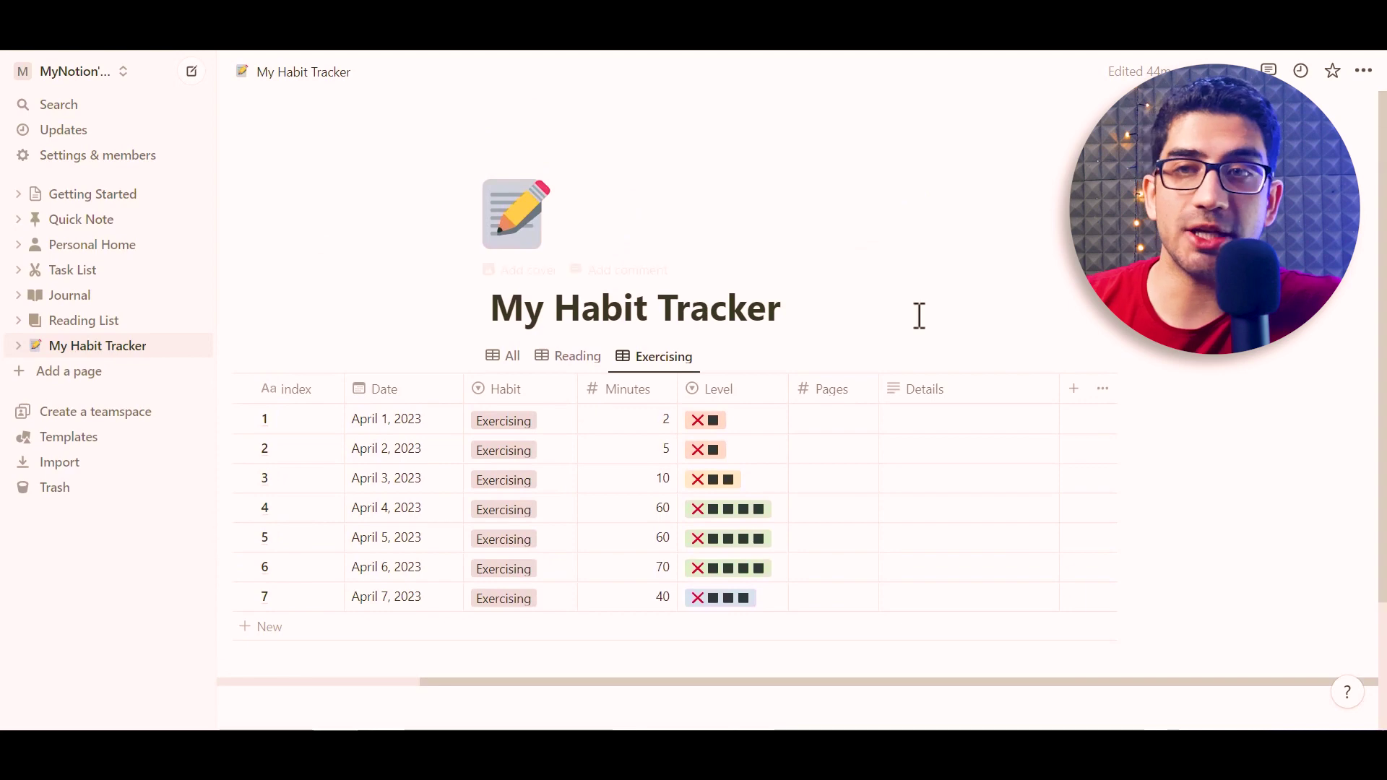
Fill each day's Details, e.g. '400 steps + 10 pushups', '1000 steps', 'biking', '4000 steps'
{"action": "type", "text": "400 steps + 10 pushups"}
{"action": "key", "text": "Return"}
{"action": "key", "text": "Down"}
{"action": "type", "text": "1000 steps"}
{"action": "key", "text": "Return"}
{"action": "key", "text": "Down"}
{"action": "type", "text": "6000 steps"}
{"action": "key", "text": "Return"}
{"action": "key", "text": "Down"}
{"action": "type", "text": "biking"}
{"action": "key", "text": "Return"}
{"action": "key", "text": "Down"}
{"action": "type", "text": "biking"}
{"action": "key", "text": "Return"}
{"action": "key", "text": "Down"}
{"action": "type", "text": "4000 steps"}
{"action": "key", "text": "Return"}
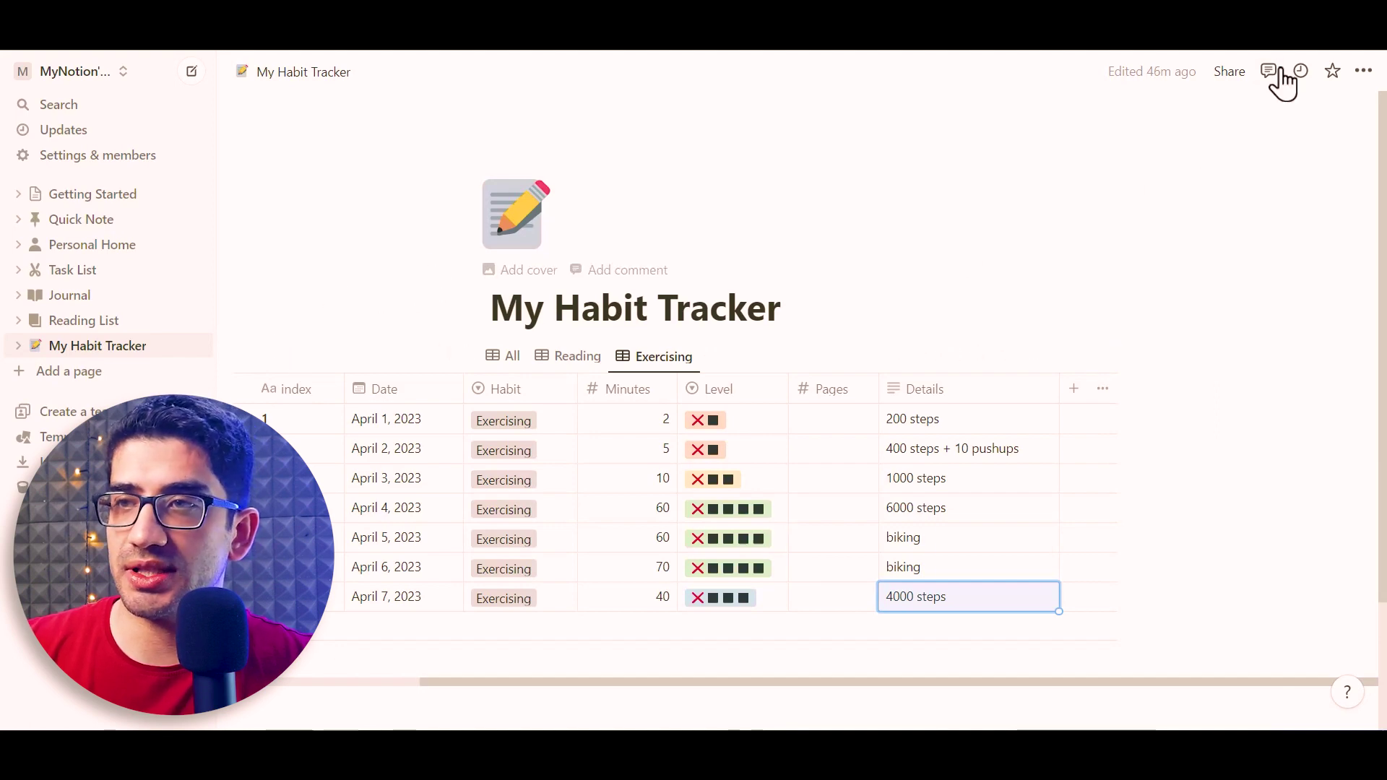
Turn on the full-width layout for the My Habit Tracker page
{"action": "left_click", "coordinate": [1361, 72]}
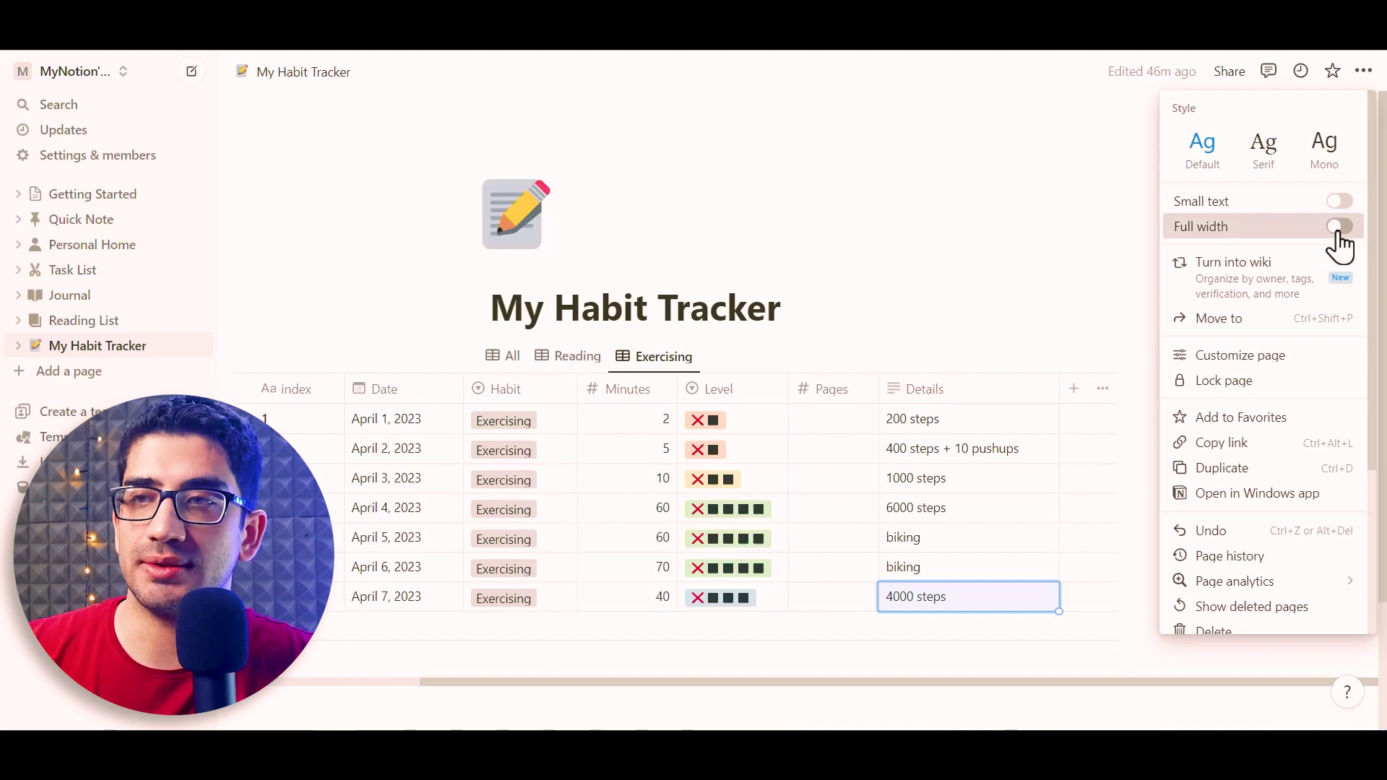
{"action": "left_click", "coordinate": [1337, 228]}
{"action": "left_click", "coordinate": [596, 218]}
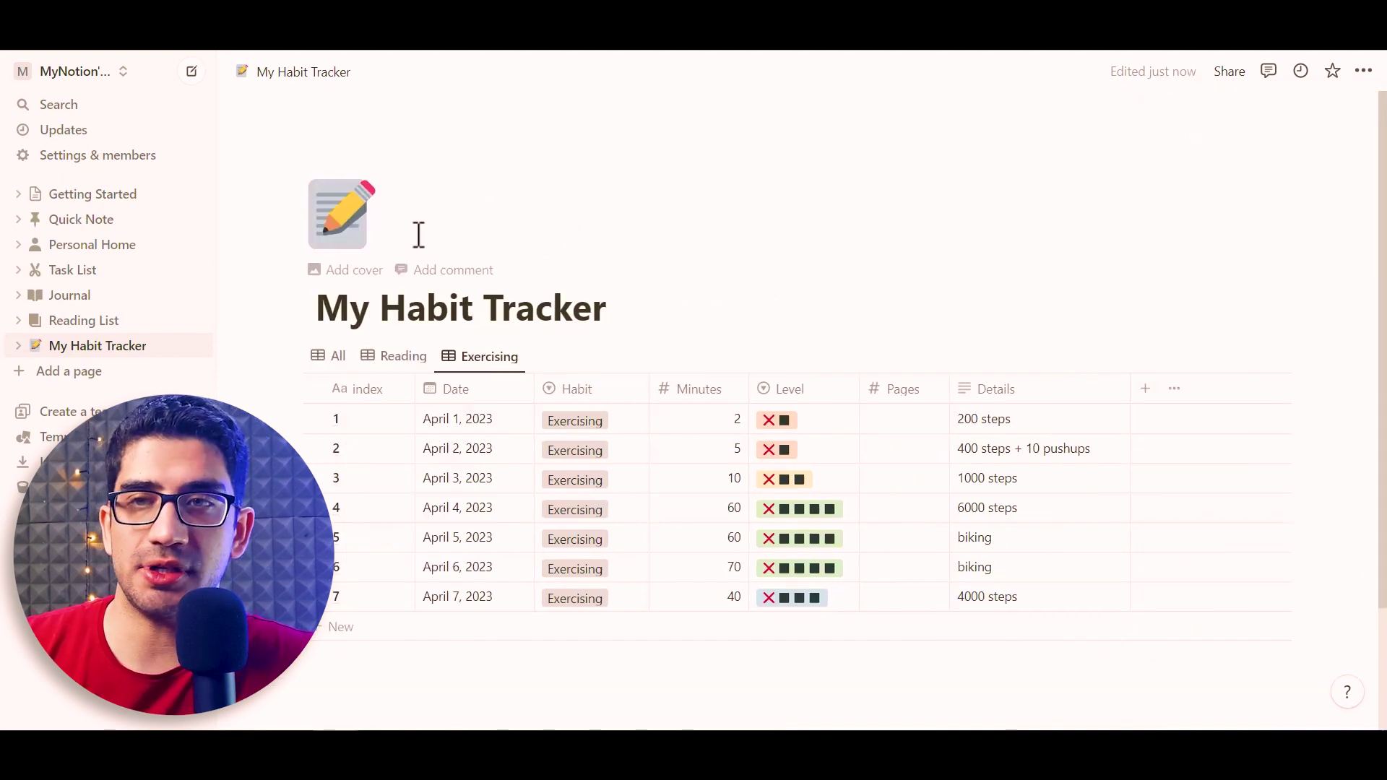
Give the page a Japanese woodblock print cover from the Gallery
{"action": "left_click", "coordinate": [343, 272]}
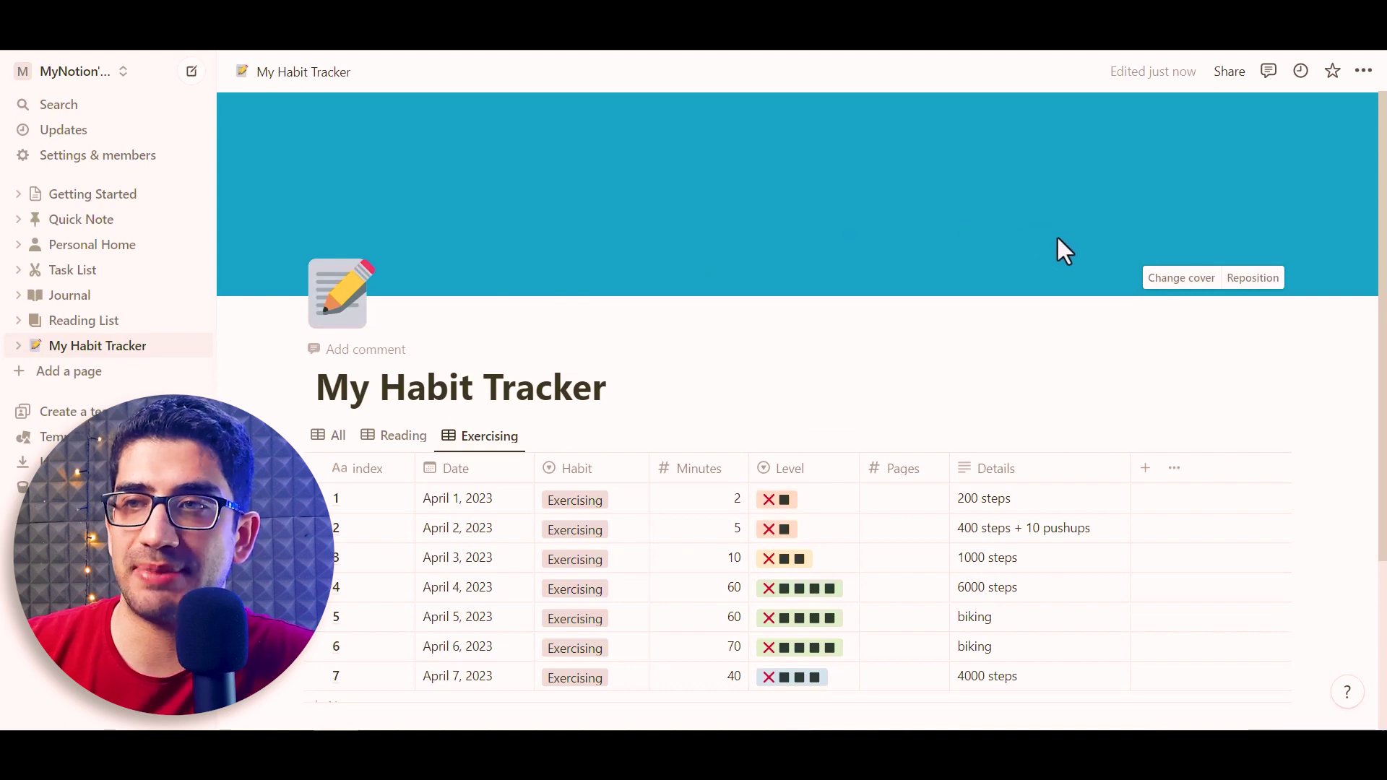
{"action": "left_click", "coordinate": [1157, 283]}
{"action": "scroll", "coordinate": [1136, 561], "scroll_direction": "down", "scroll_amount": 6}
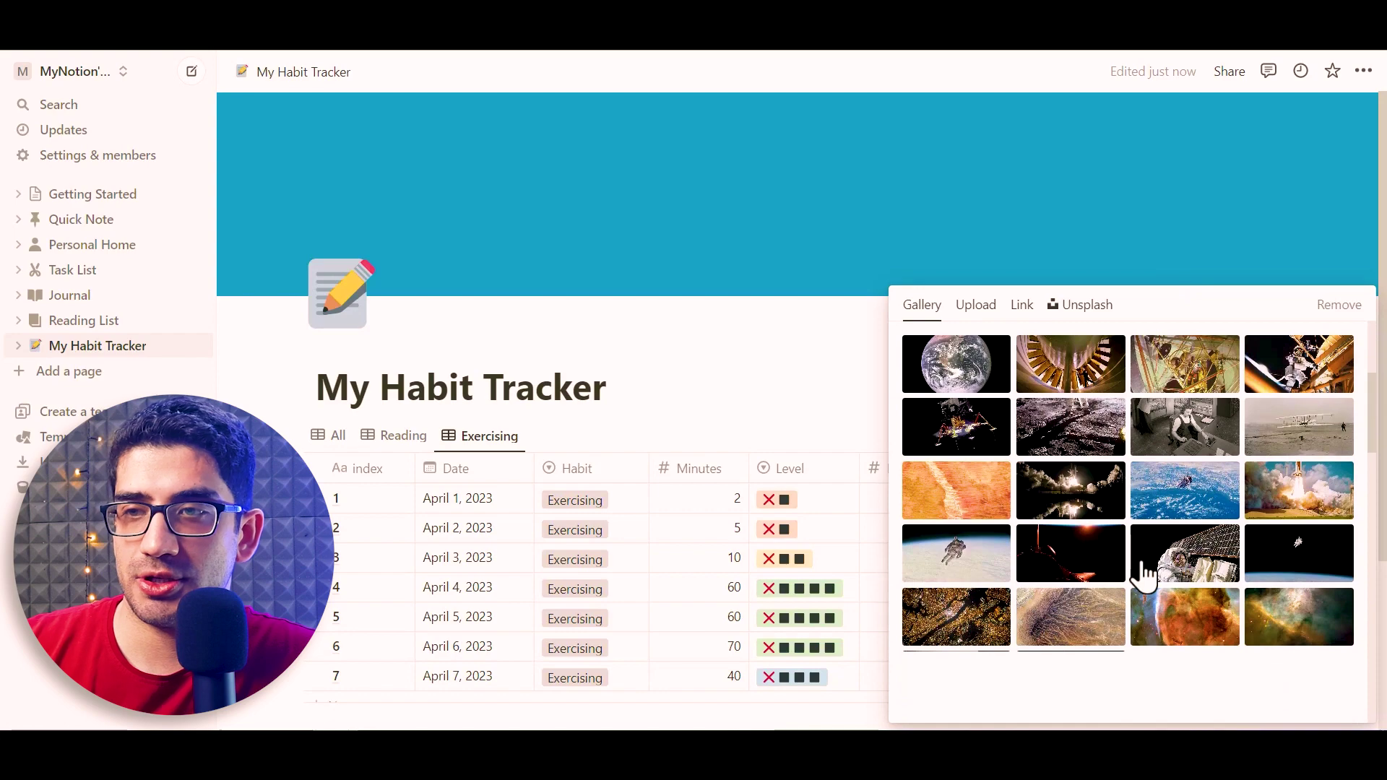
{"action": "scroll", "coordinate": [1146, 566], "scroll_direction": "down", "scroll_amount": 10}
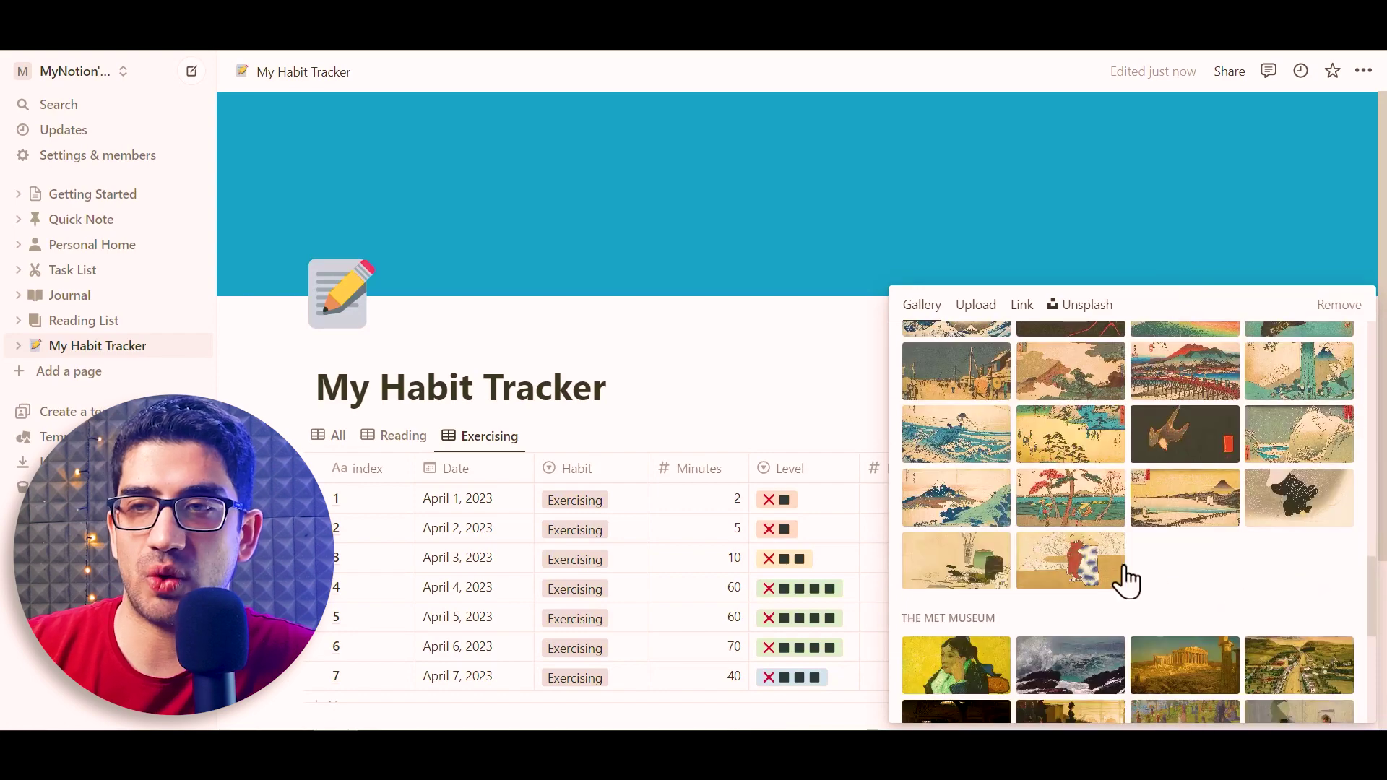
{"action": "left_click", "coordinate": [1080, 571]}
{"action": "left_click", "coordinate": [840, 349]}
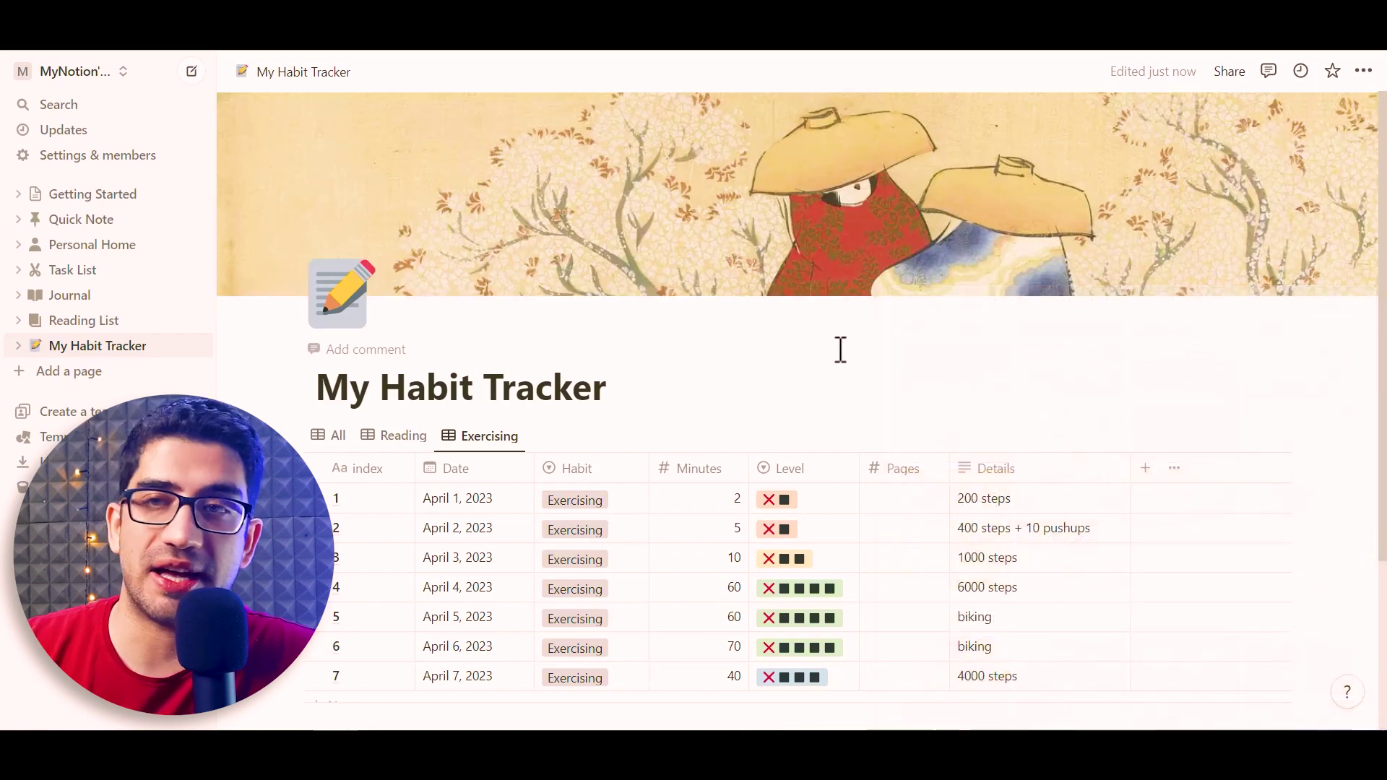
Narrow the Details, Habit, Level, Minutes and Pages columns in the All view
{"action": "left_click", "coordinate": [336, 437]}
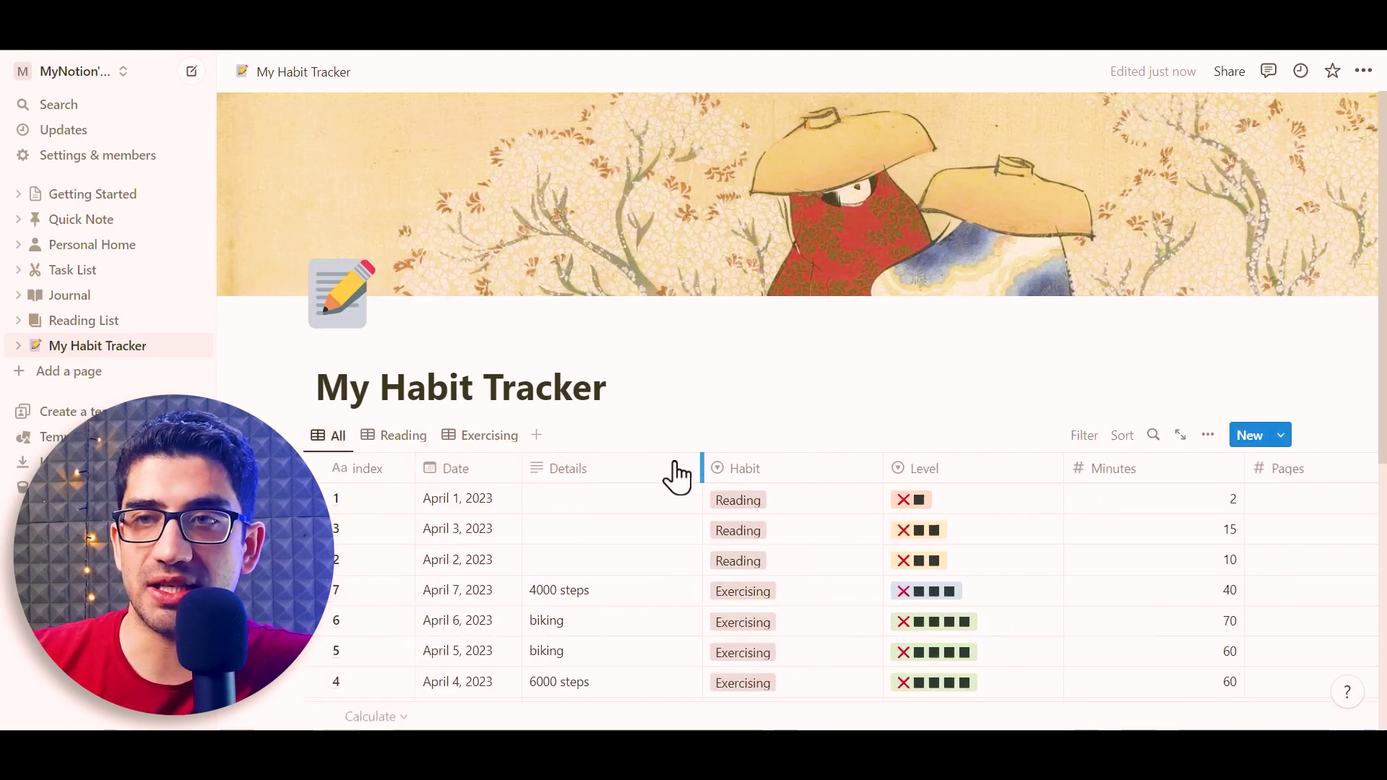
{"action": "left_click_drag", "start_coordinate": [699, 470], "coordinate": [614, 470]}
{"action": "left_click_drag", "start_coordinate": [795, 468], "coordinate": [708, 468]}
{"action": "left_click_drag", "start_coordinate": [888, 468], "coordinate": [830, 468]}
{"action": "left_click_drag", "start_coordinate": [997, 468], "coordinate": [951, 468]}
{"action": "left_click_drag", "start_coordinate": [1095, 469], "coordinate": [1050, 469]}
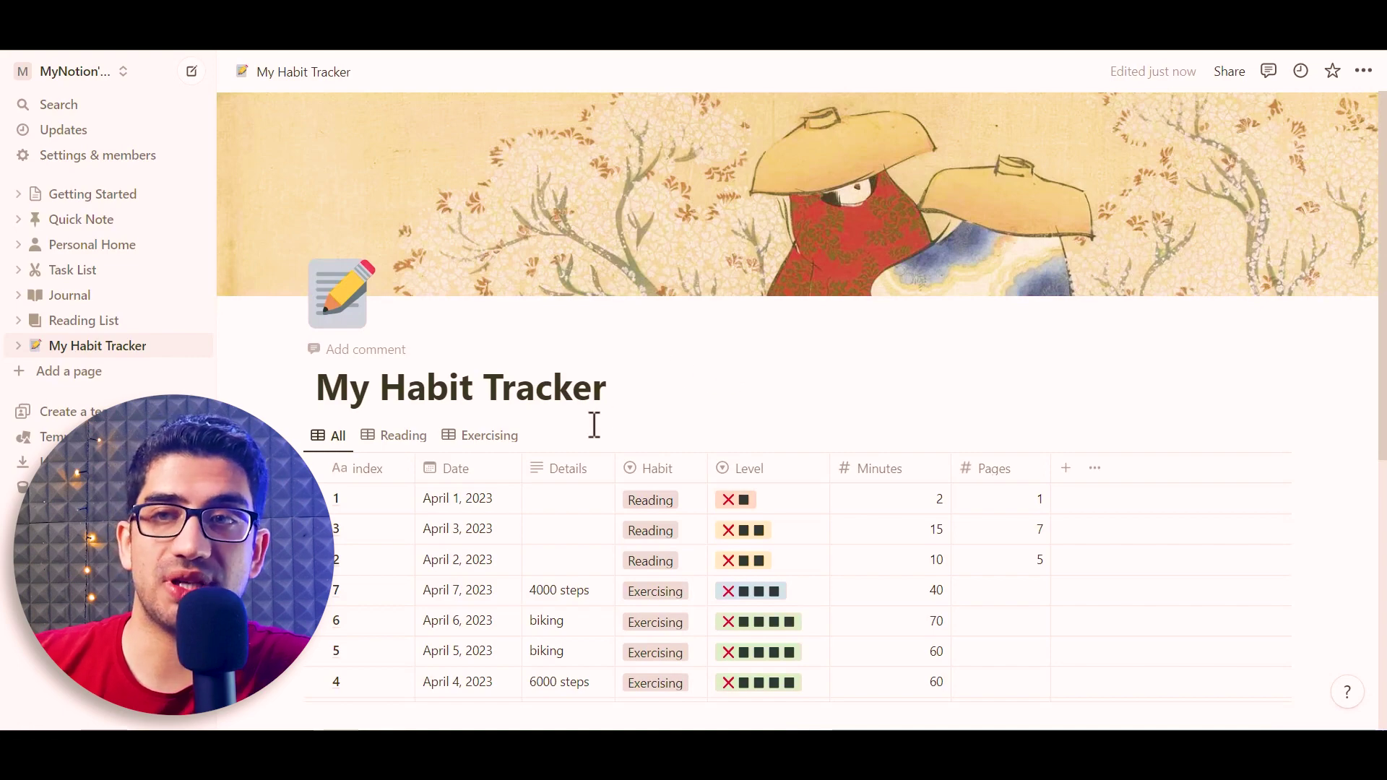
Reorder the All view's properties: Details last, Minutes ahead of Level
{"action": "left_click", "coordinate": [1092, 471]}
{"action": "left_click_drag", "start_coordinate": [1052, 301], "coordinate": [1062, 427]}
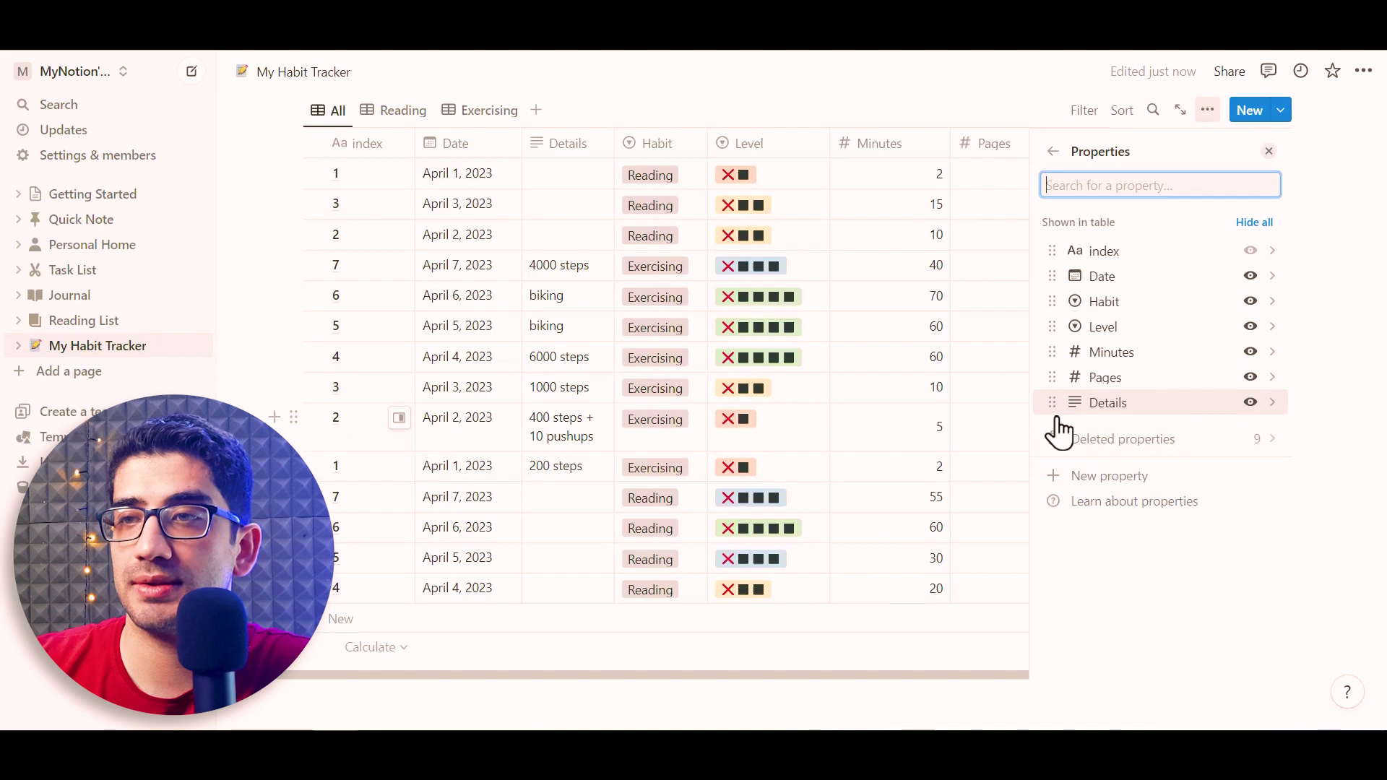
{"action": "left_click_drag", "start_coordinate": [1052, 345], "coordinate": [1052, 323]}
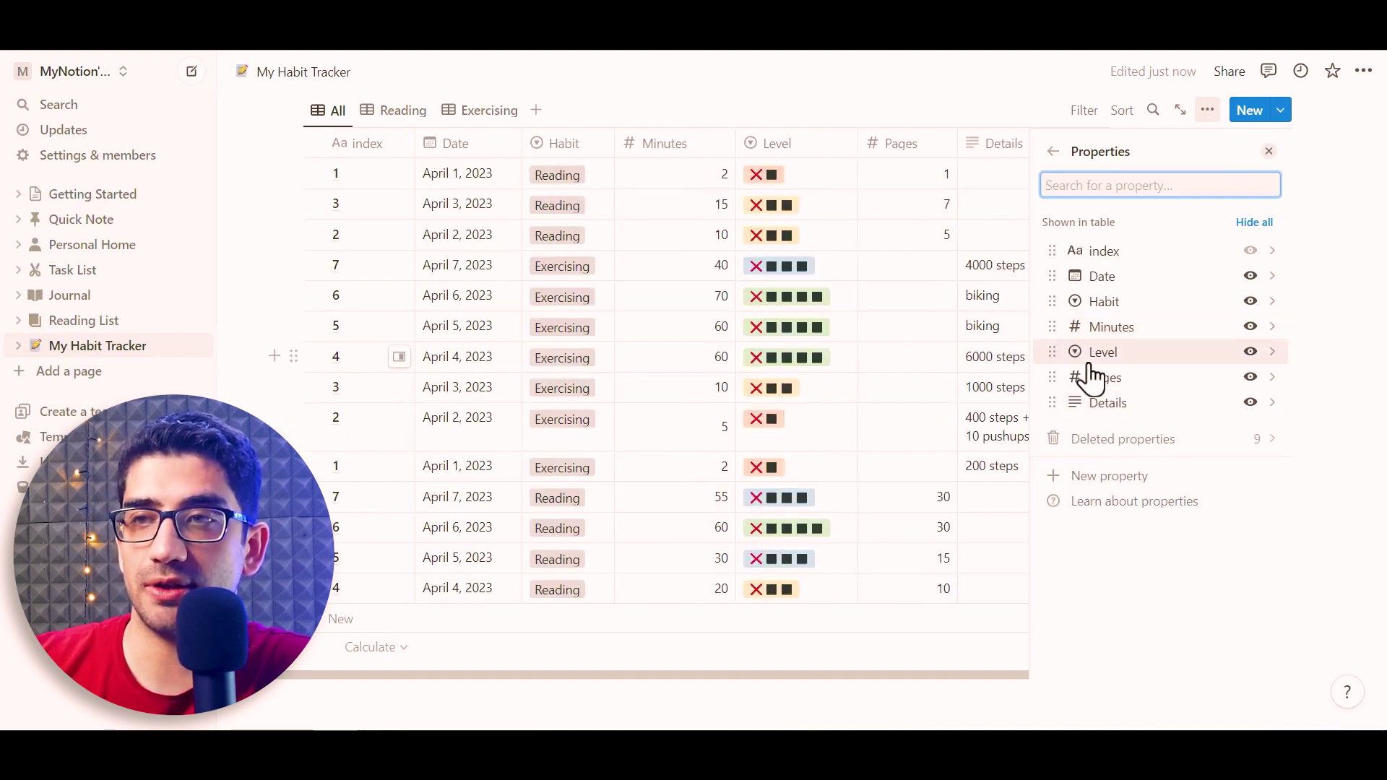
{"action": "left_click", "coordinate": [1268, 151]}
{"action": "scroll", "coordinate": [864, 198], "scroll_direction": "up", "scroll_amount": 3}
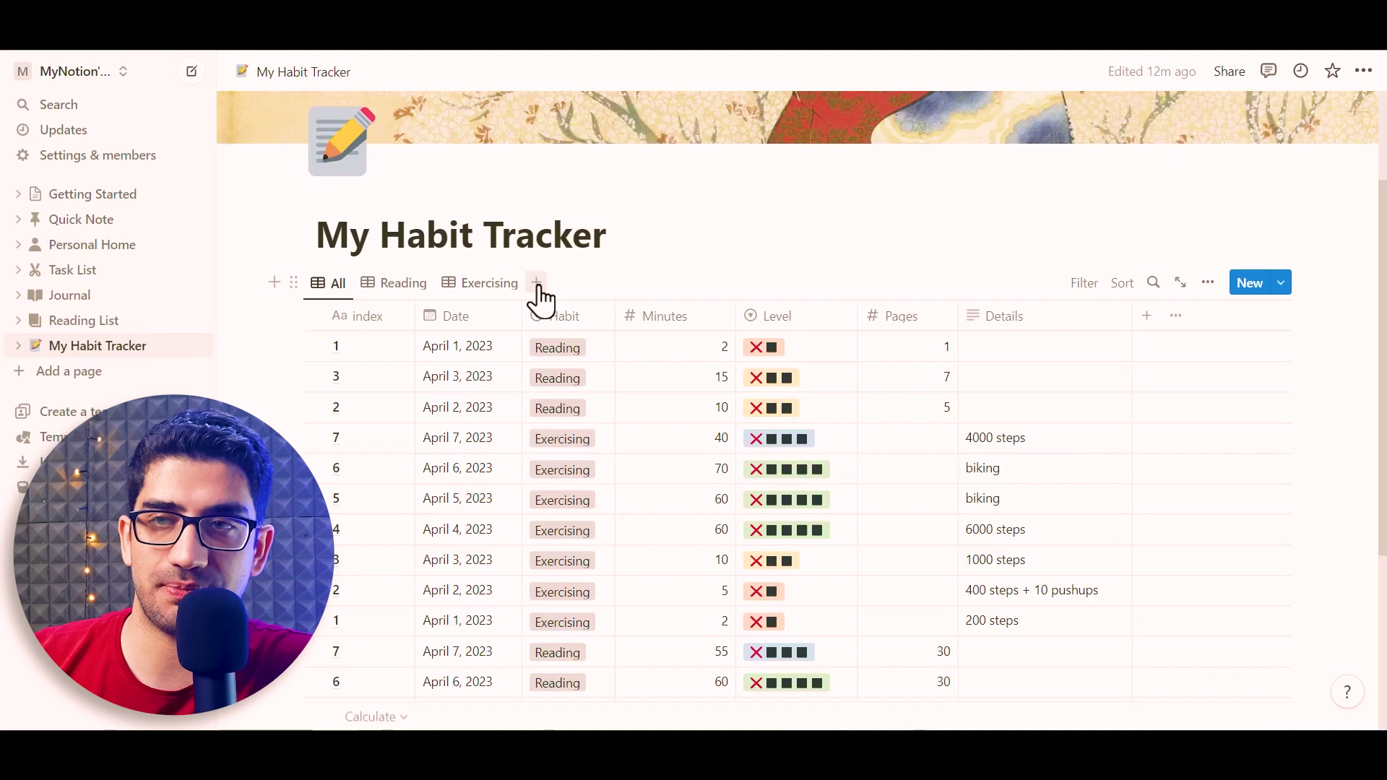
Create a Calendar view of the habit database with the database title hidden
{"action": "left_click", "coordinate": [537, 283]}
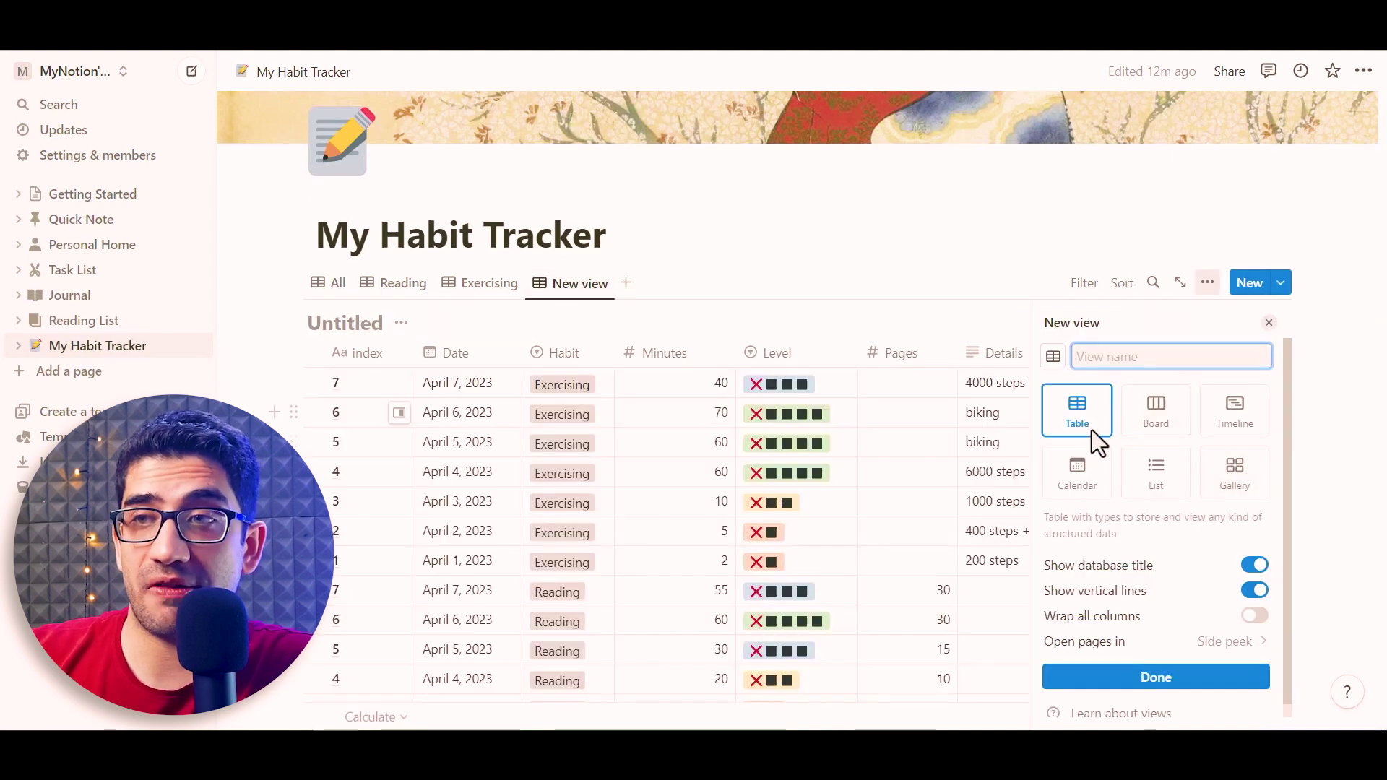
{"action": "left_click", "coordinate": [1092, 486]}
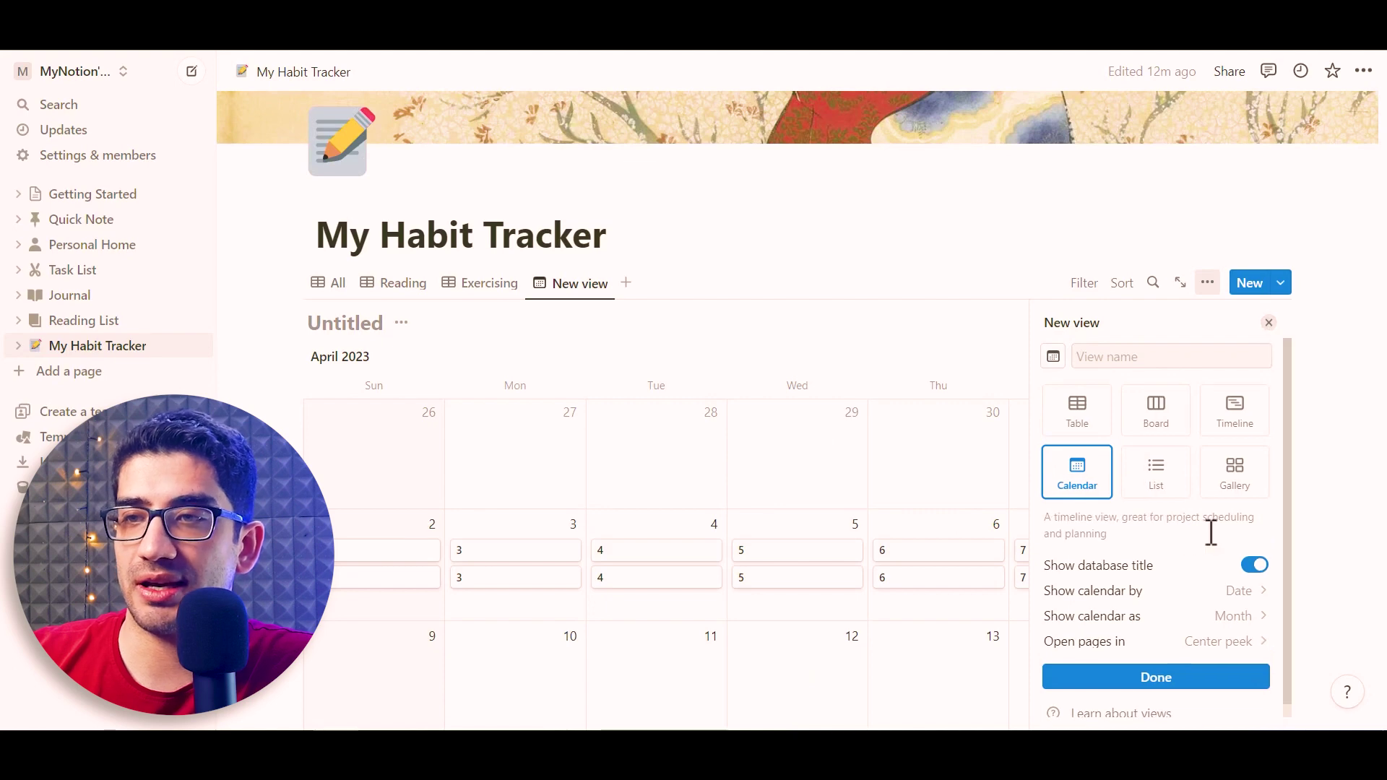
{"action": "left_click", "coordinate": [1264, 550]}
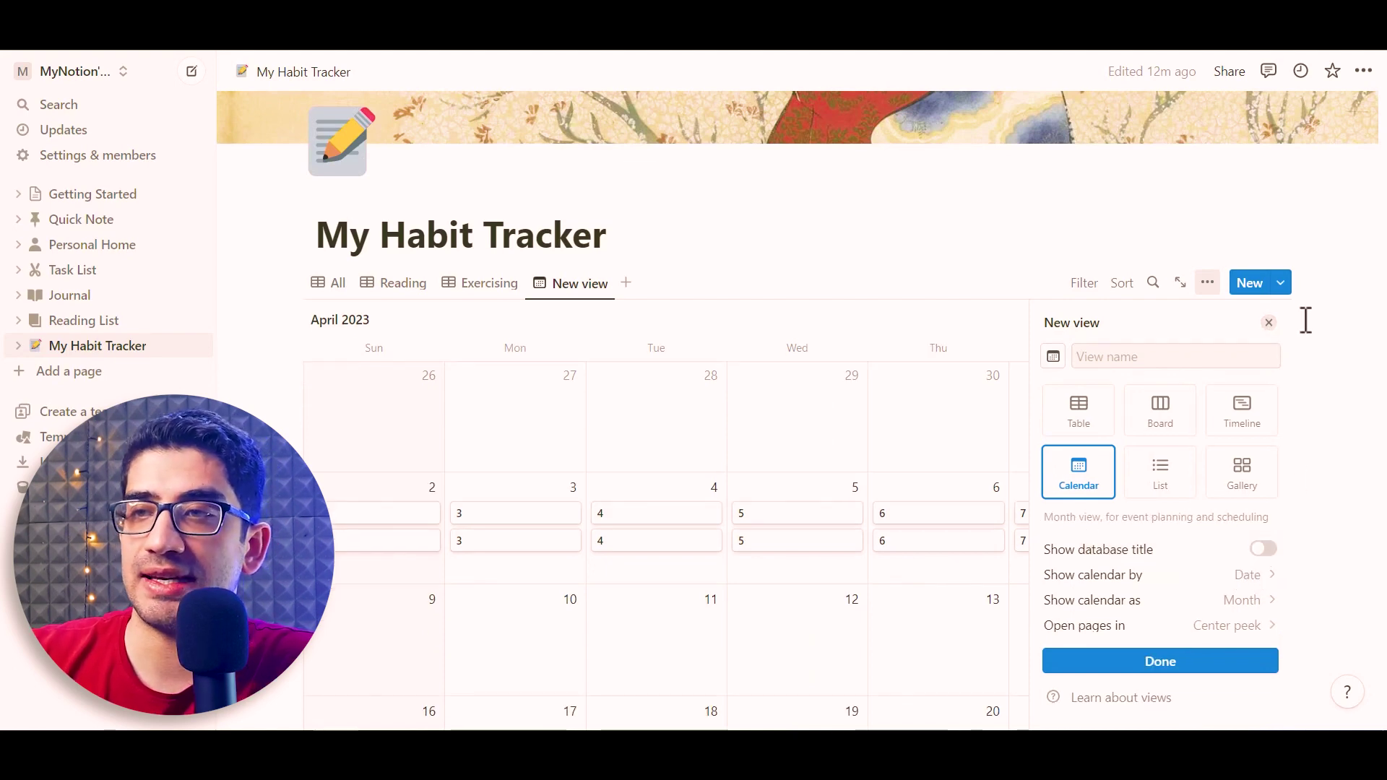
{"action": "left_click", "coordinate": [1268, 322]}
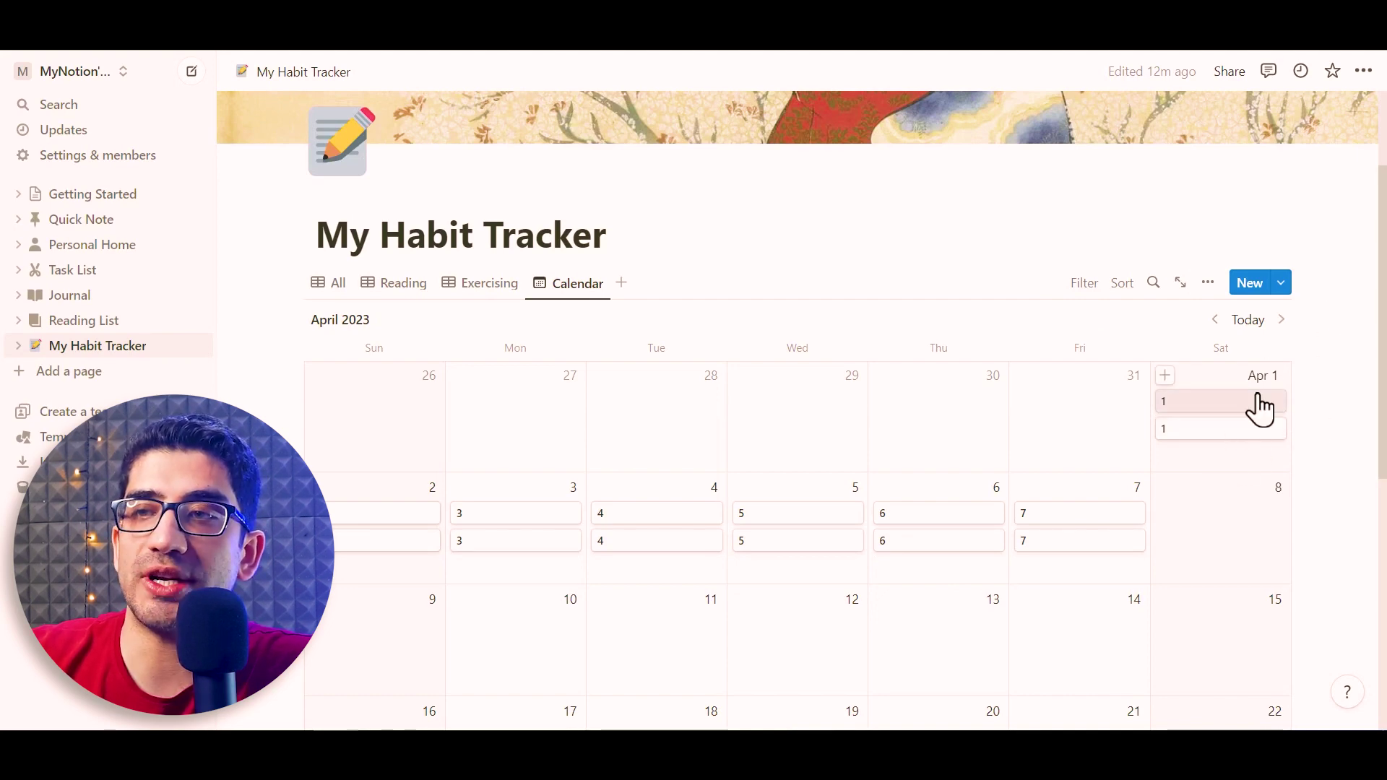
Show Habit, Level and Minutes on calendar cards, then return to the All table
{"action": "left_click", "coordinate": [1207, 283]}
{"action": "left_click", "coordinate": [1211, 393]}
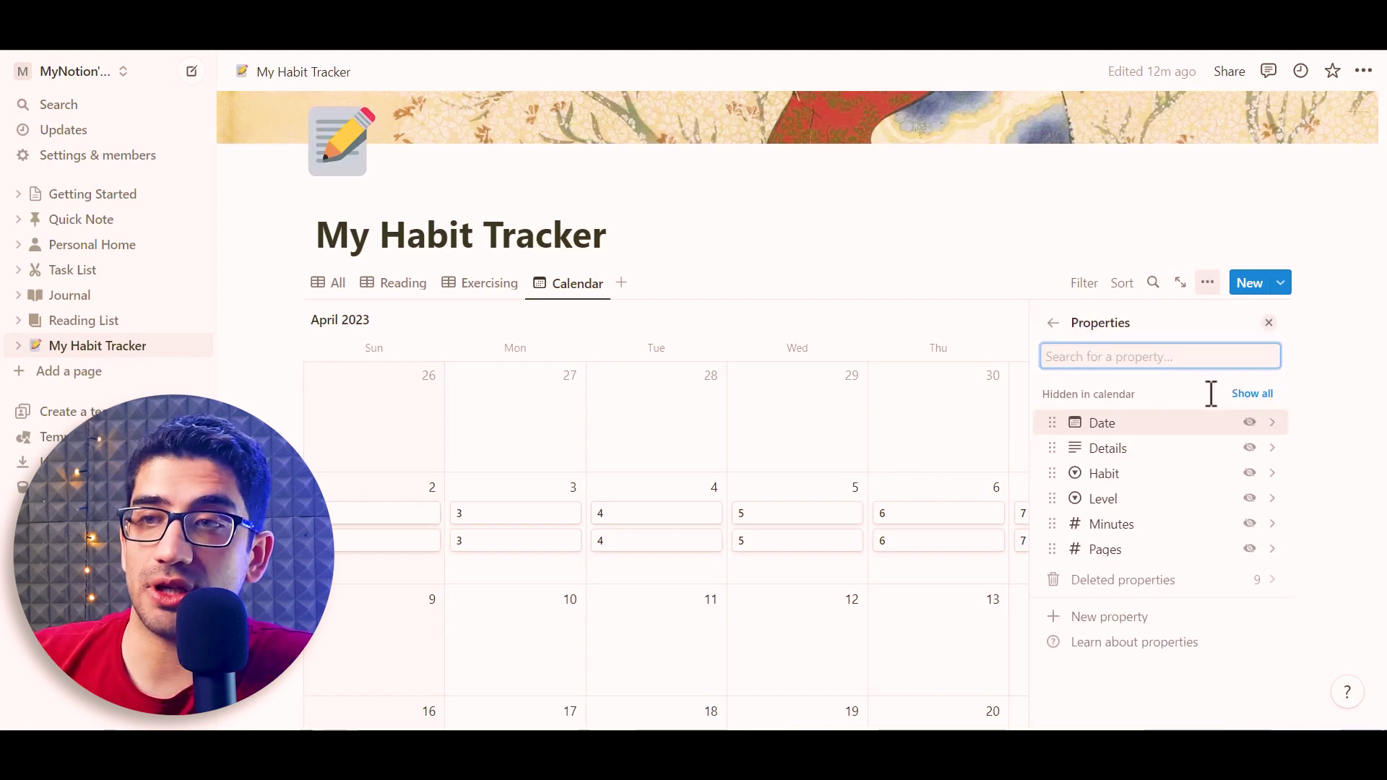
{"action": "left_click", "coordinate": [1248, 473]}
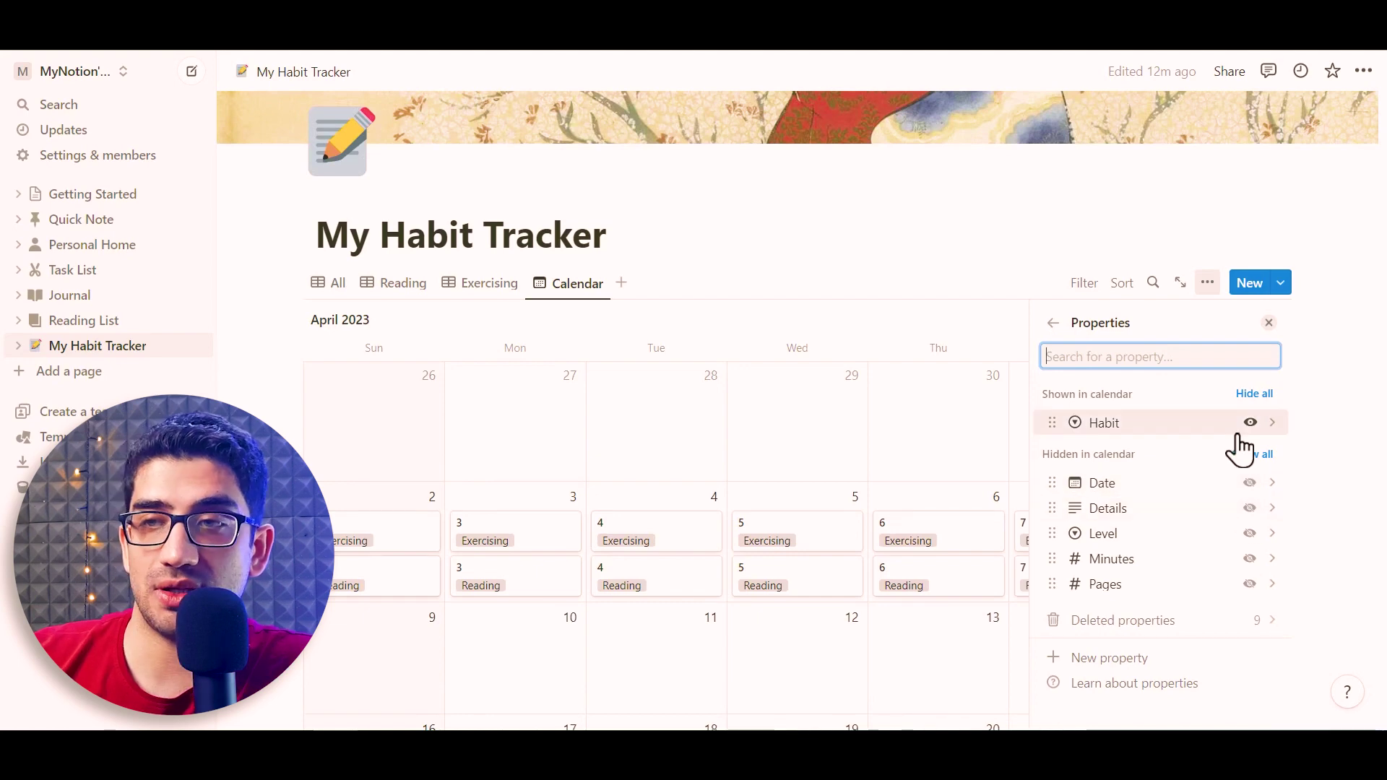
{"action": "left_click", "coordinate": [1249, 535]}
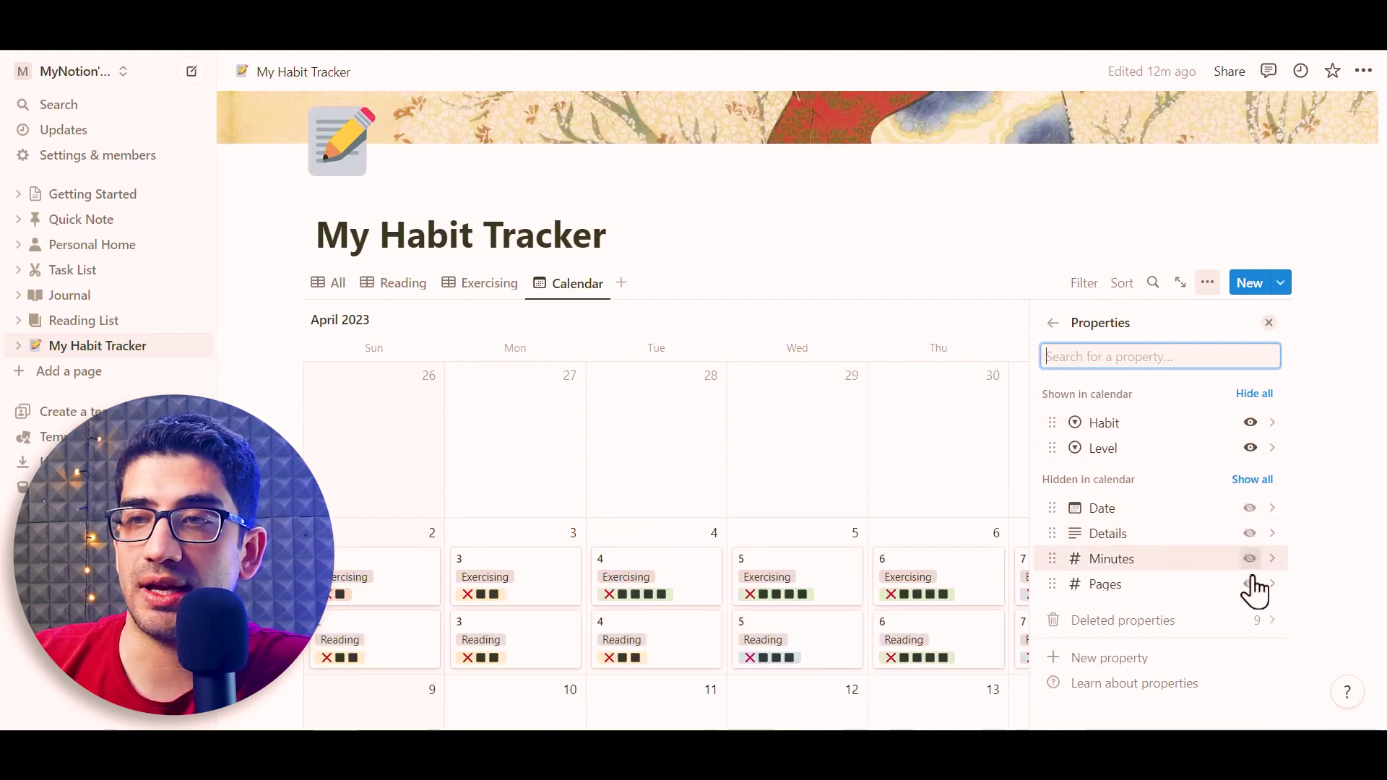
{"action": "left_click", "coordinate": [1249, 560]}
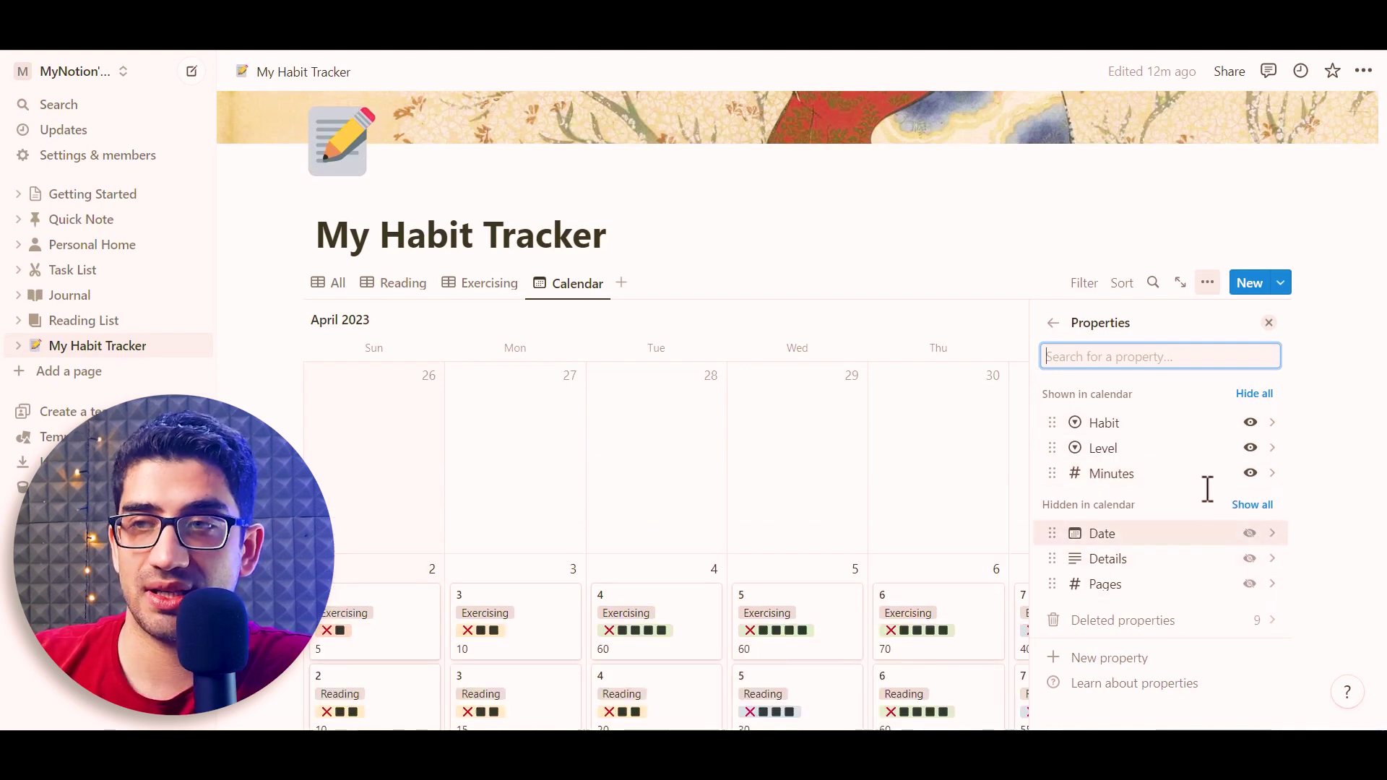
{"action": "left_click", "coordinate": [1269, 322]}
{"action": "scroll", "coordinate": [1327, 235], "scroll_direction": "down", "scroll_amount": 3}
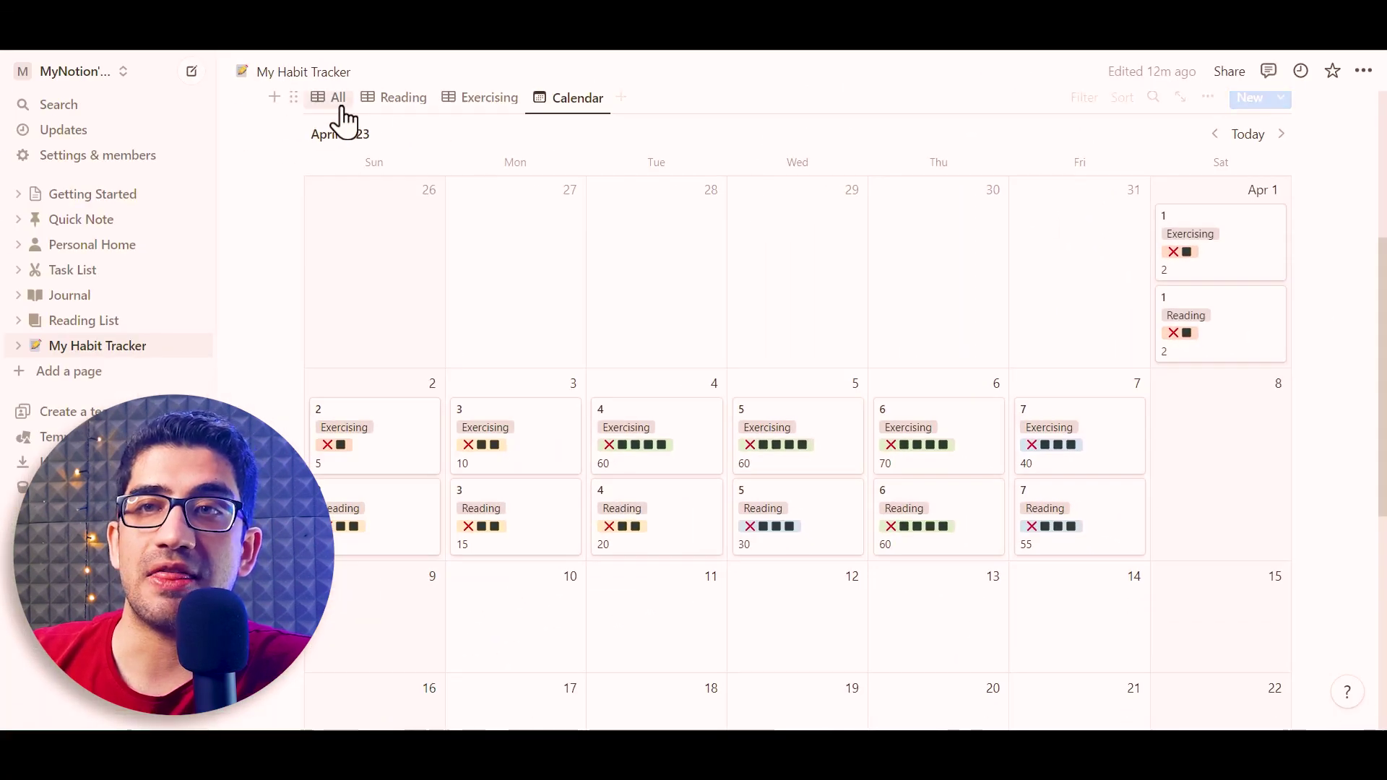
{"action": "left_click", "coordinate": [337, 101]}
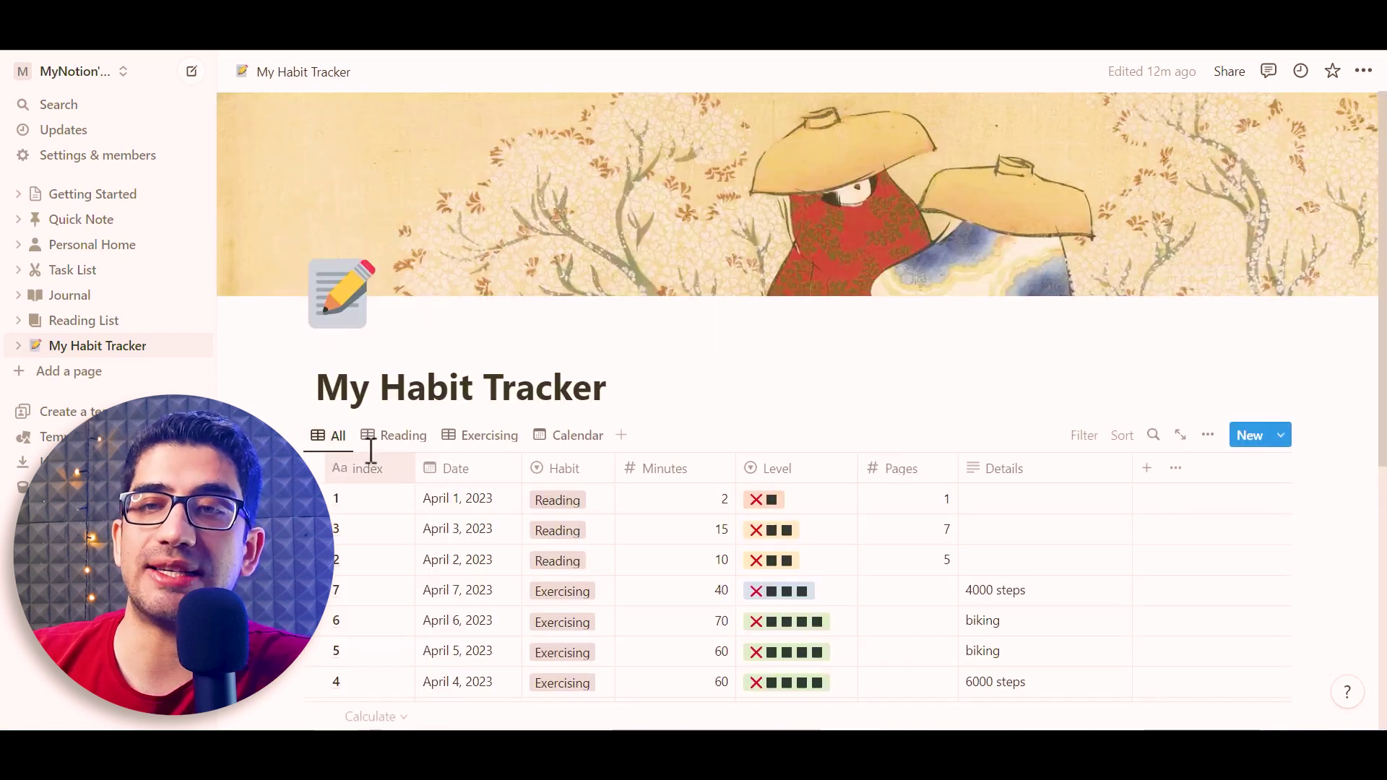
Return to the Calendar view and place the cursor at the end of the page title
{"action": "left_click", "coordinate": [607, 437]}
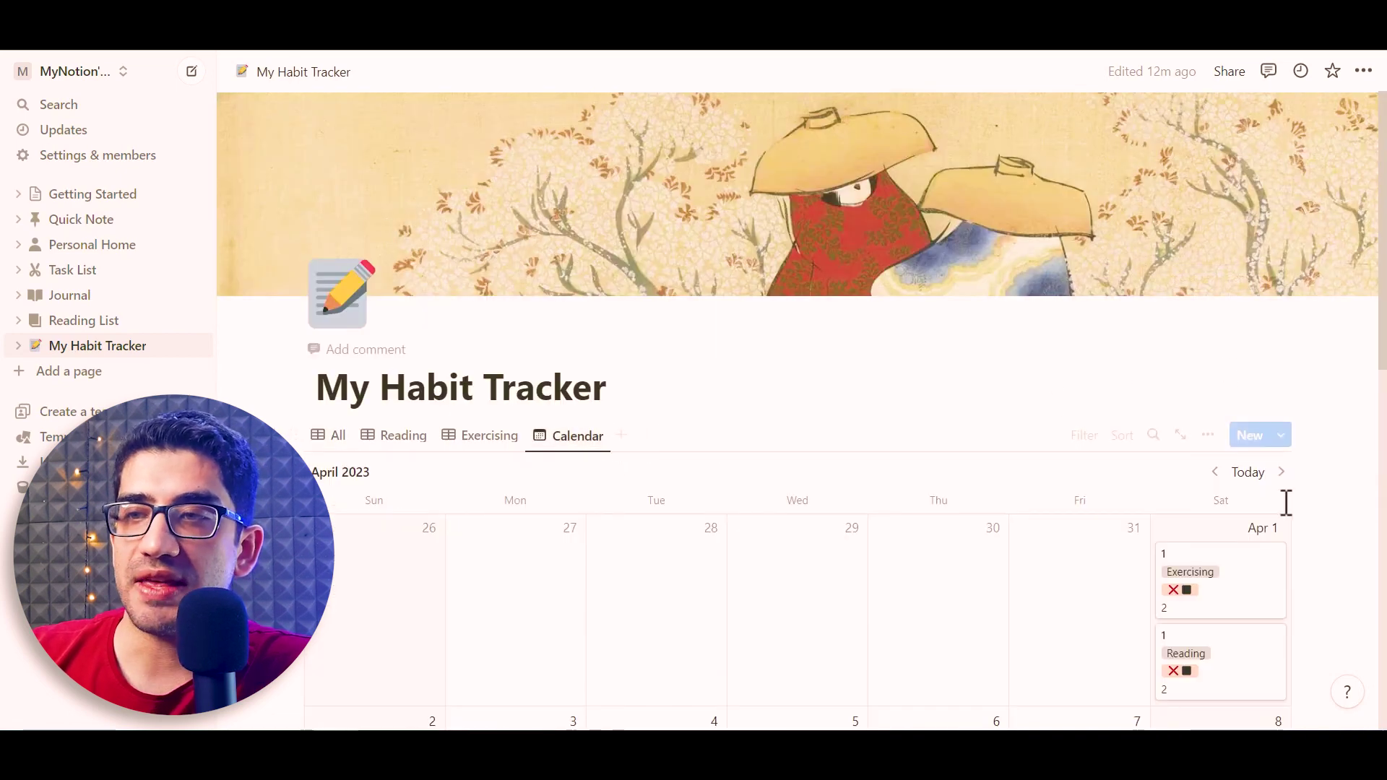
{"action": "scroll", "coordinate": [1375, 398], "scroll_direction": "down", "scroll_amount": 2}
{"action": "scroll", "coordinate": [1379, 404], "scroll_direction": "down", "scroll_amount": 3}
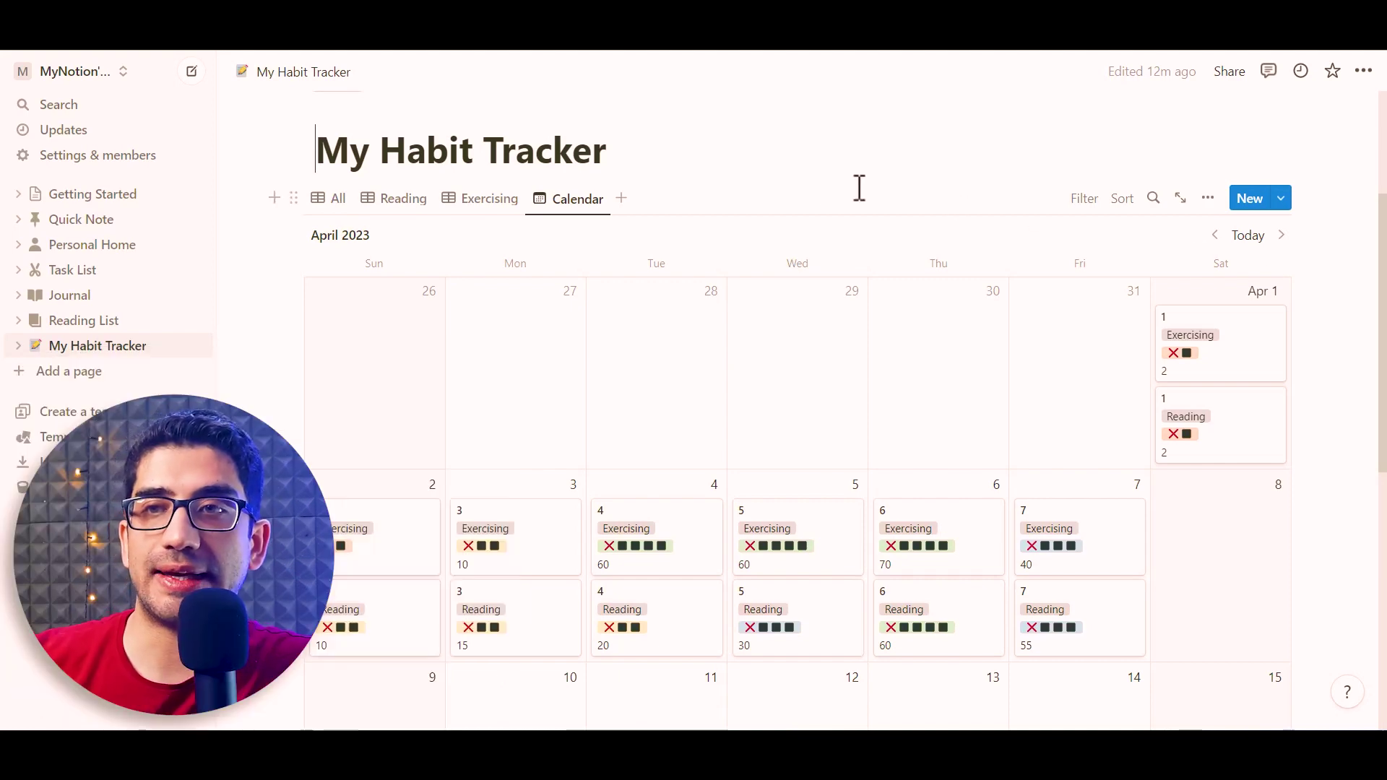
{"action": "left_click", "coordinate": [640, 149]}
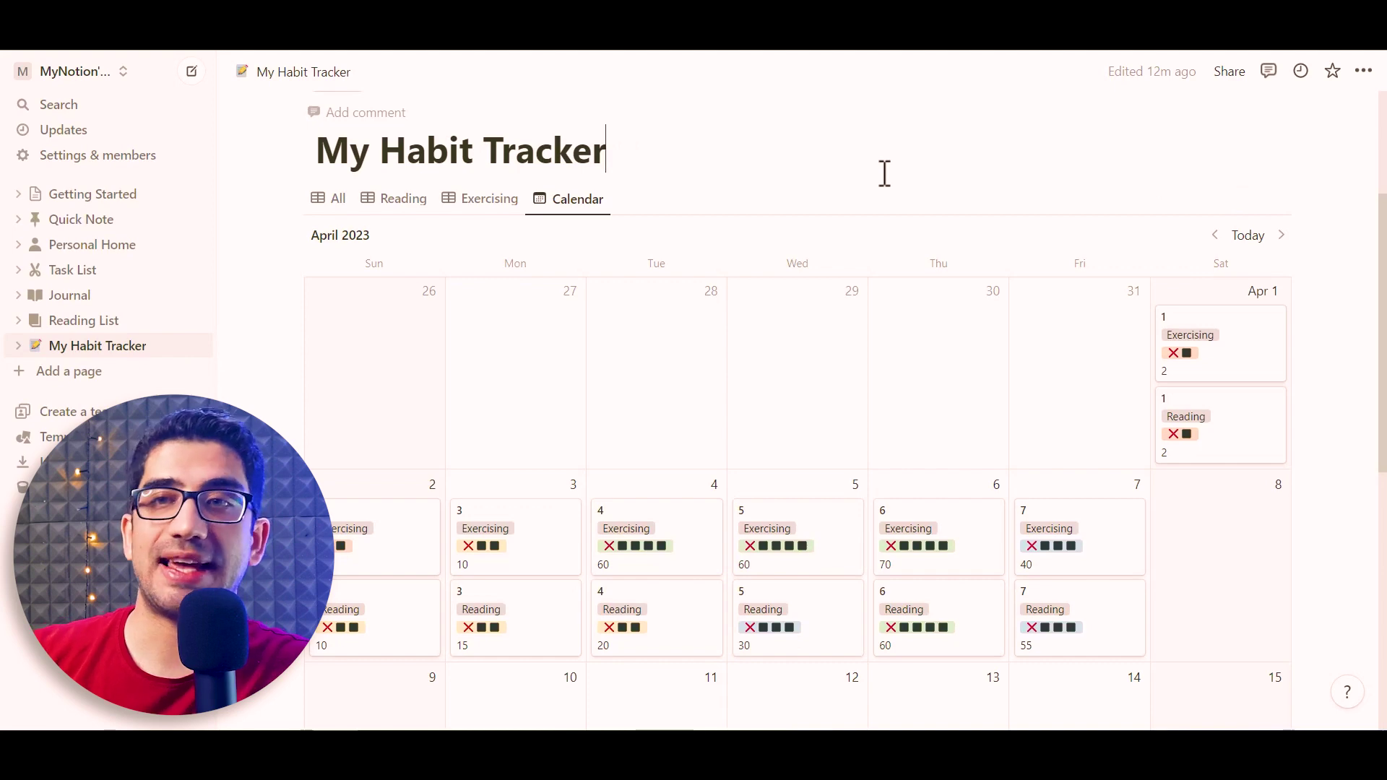
Add a 'Data' line below the title and turn it into a Heading 1
{"action": "key", "text": "Return"}
{"action": "type", "text": "Daa"}
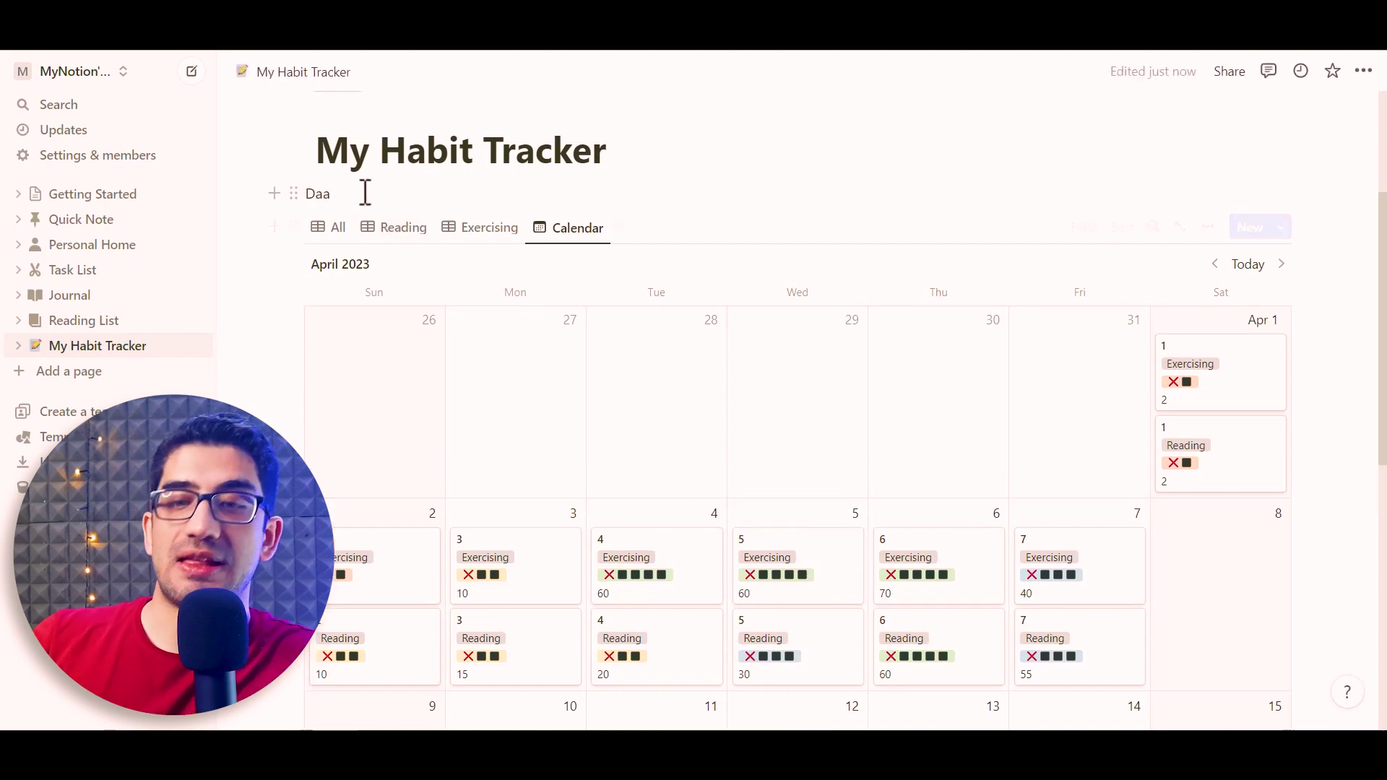
{"action": "key", "text": "BackSpace"}
{"action": "type", "text": "ta"}
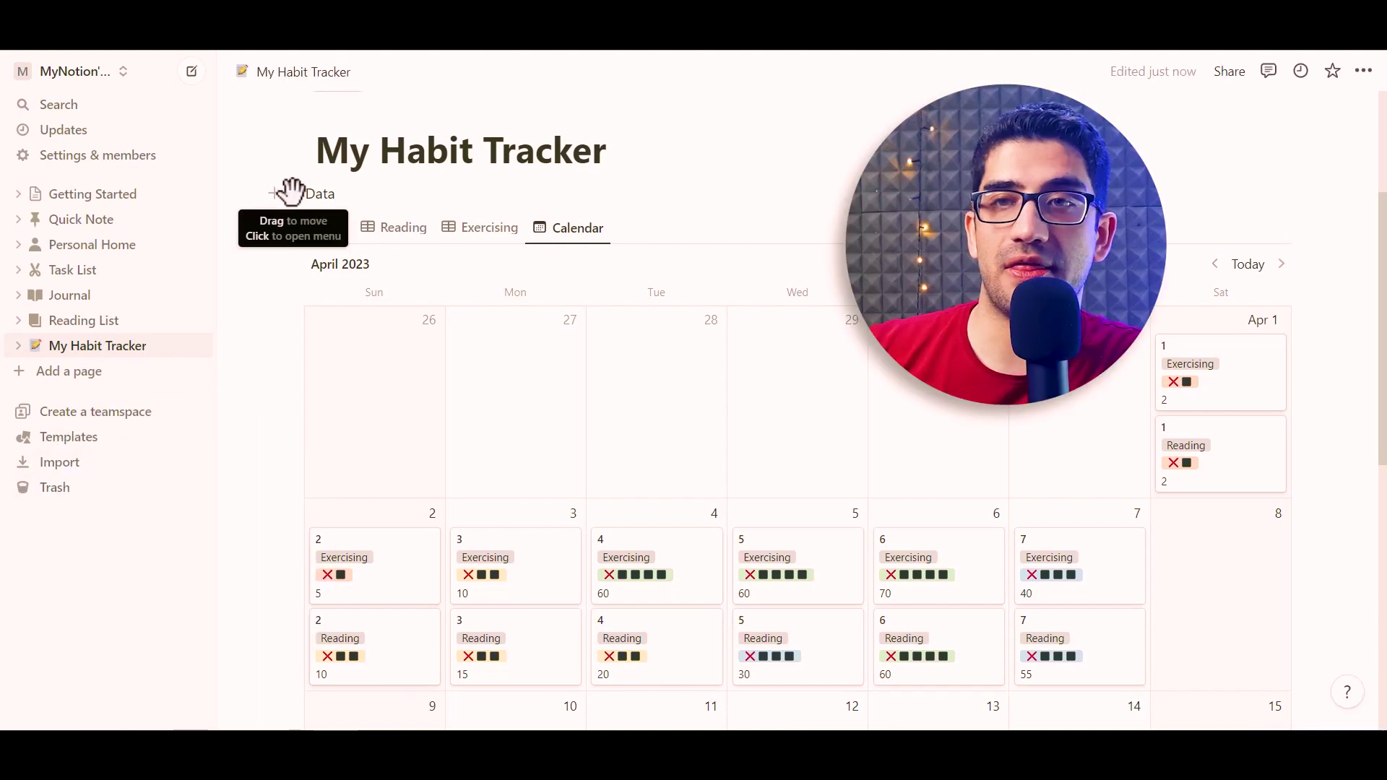
{"action": "left_click", "coordinate": [293, 194]}
{"action": "mouse_move", "coordinate": [174, 226]}
{"action": "mouse_move", "coordinate": [163, 201]}
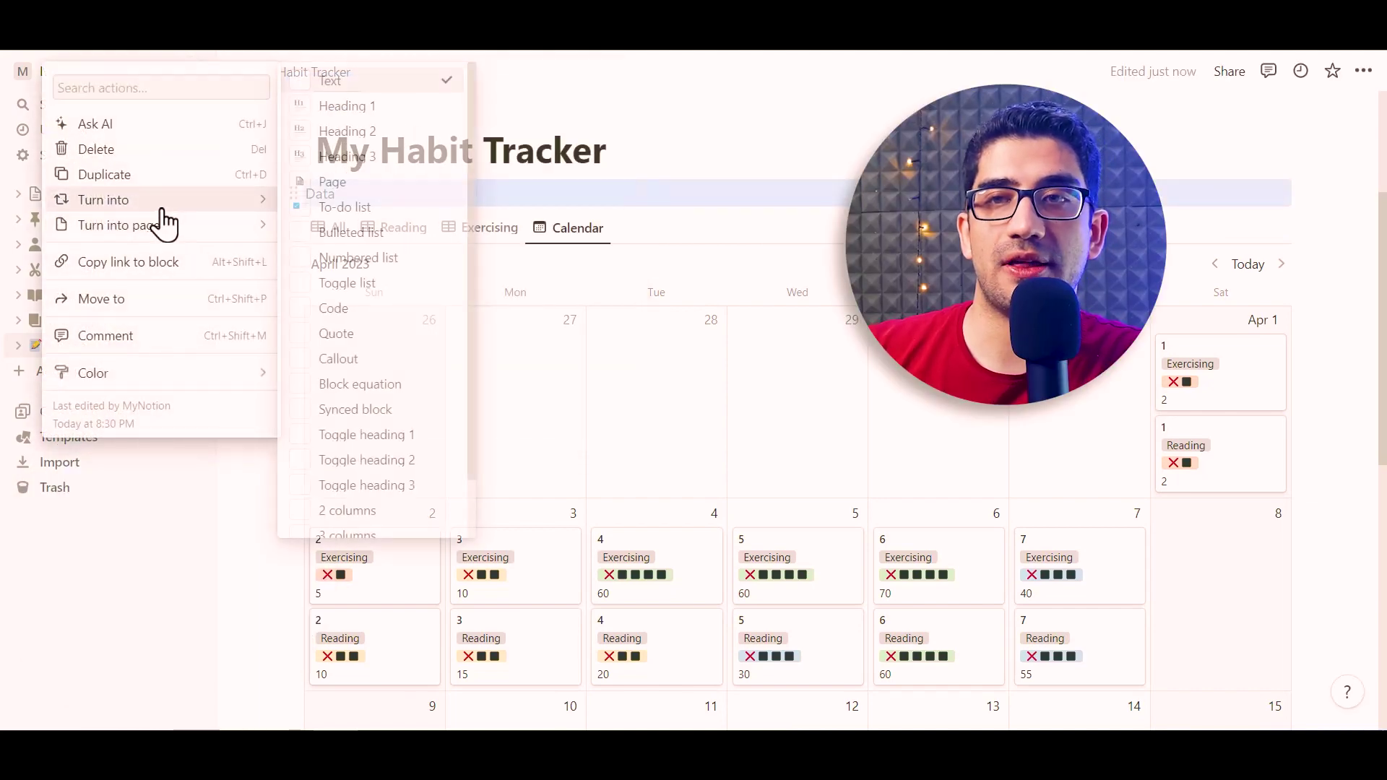
{"action": "left_click", "coordinate": [356, 107]}
Give the Data heading a gray background
{"action": "left_click", "coordinate": [293, 227]}
{"action": "mouse_move", "coordinate": [123, 375]}
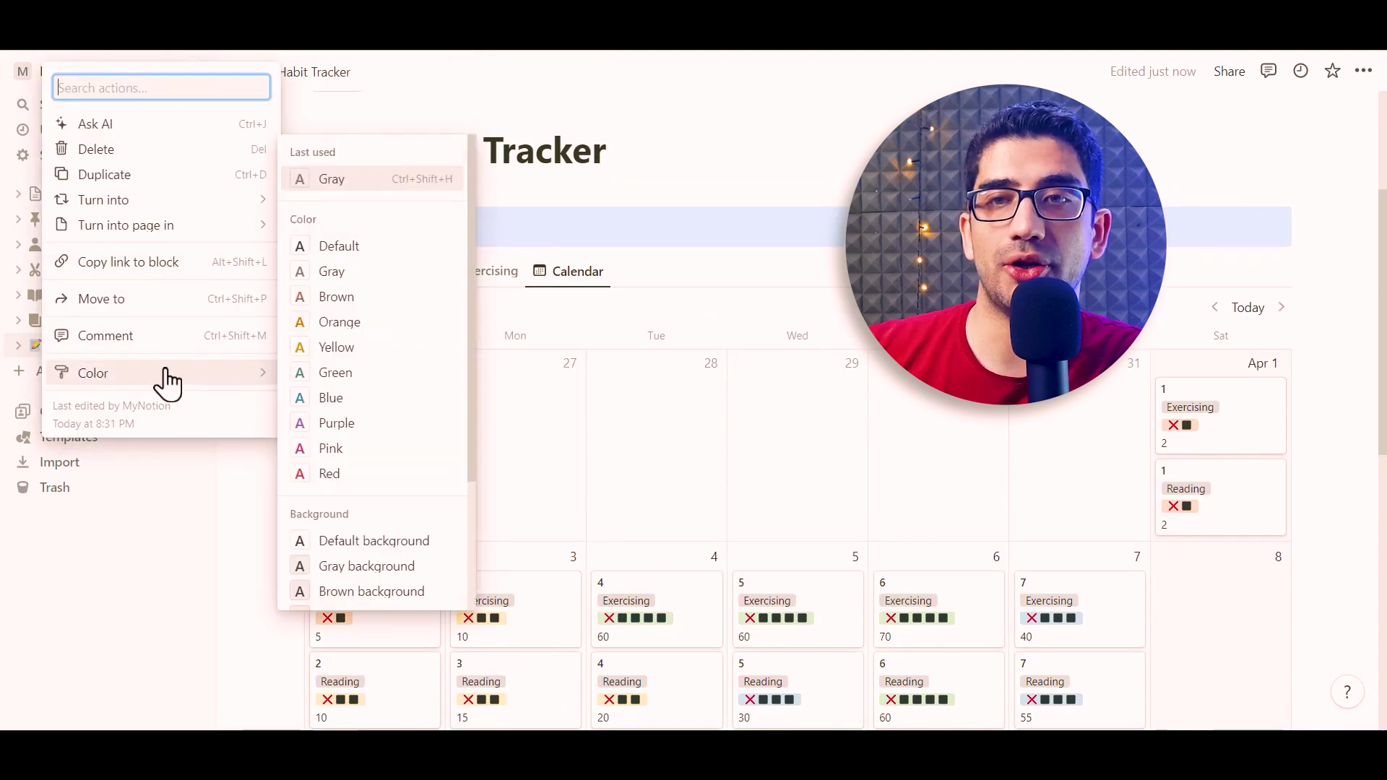
{"action": "left_click", "coordinate": [363, 569]}
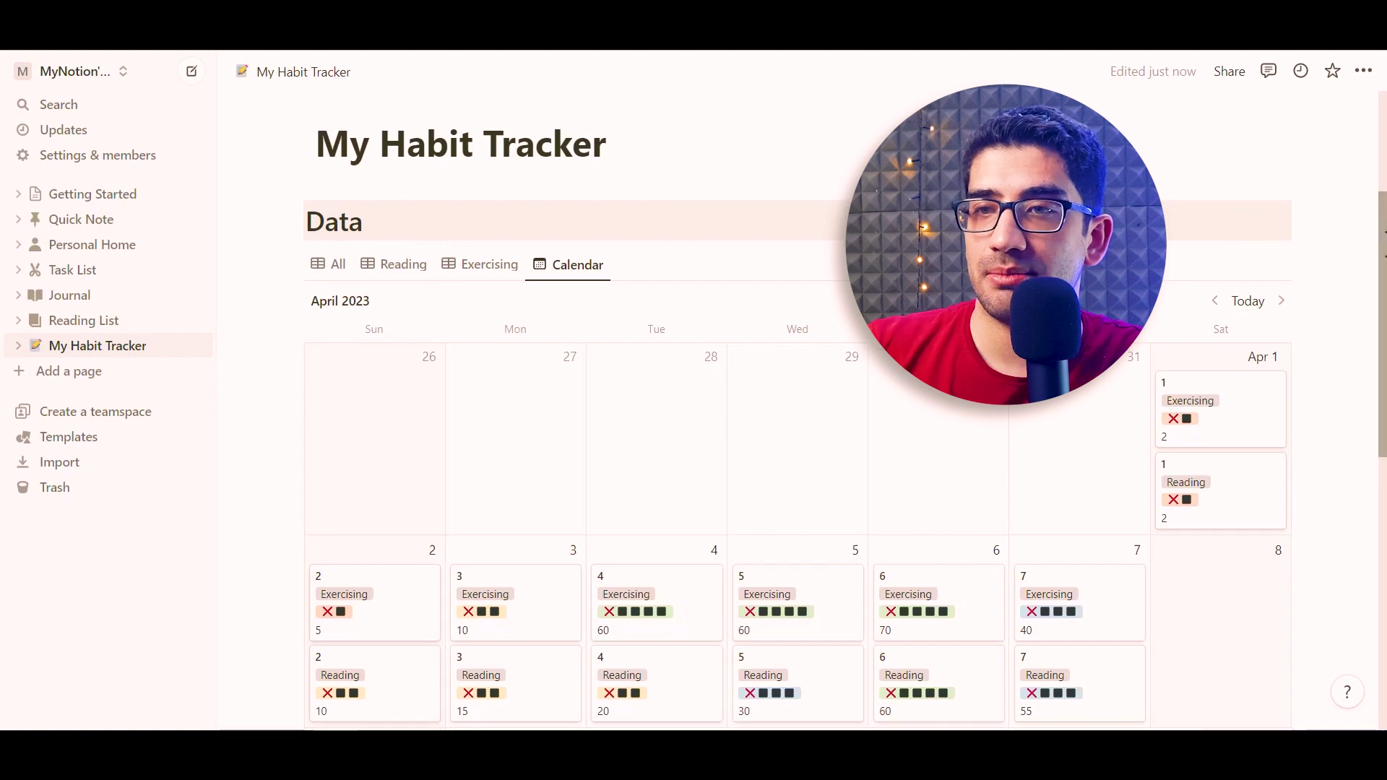
{"action": "left_click_drag", "start_coordinate": [1380, 224], "coordinate": [1375, 534]}
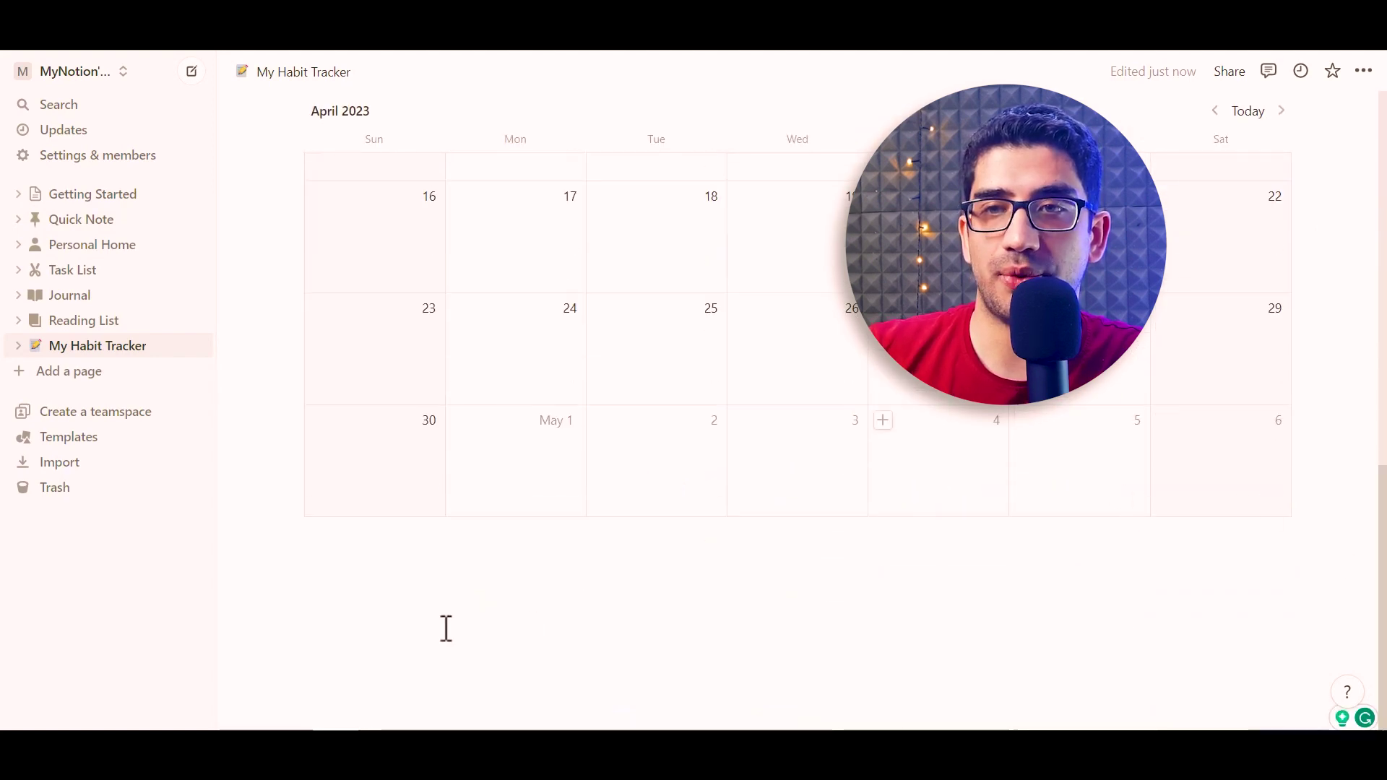
Add a 'Dashboard' line below the calendar and turn it into a Heading 2
{"action": "left_click", "coordinate": [366, 547]}
{"action": "type", "text": "Dashoard"}
{"action": "key", "text": "BackSpace"}
{"action": "key", "text": "BackSpace"}
{"action": "key", "text": "BackSpace"}
{"action": "key", "text": "BackSpace"}
{"action": "type", "text": "board"}
{"action": "left_click", "coordinate": [292, 541]}
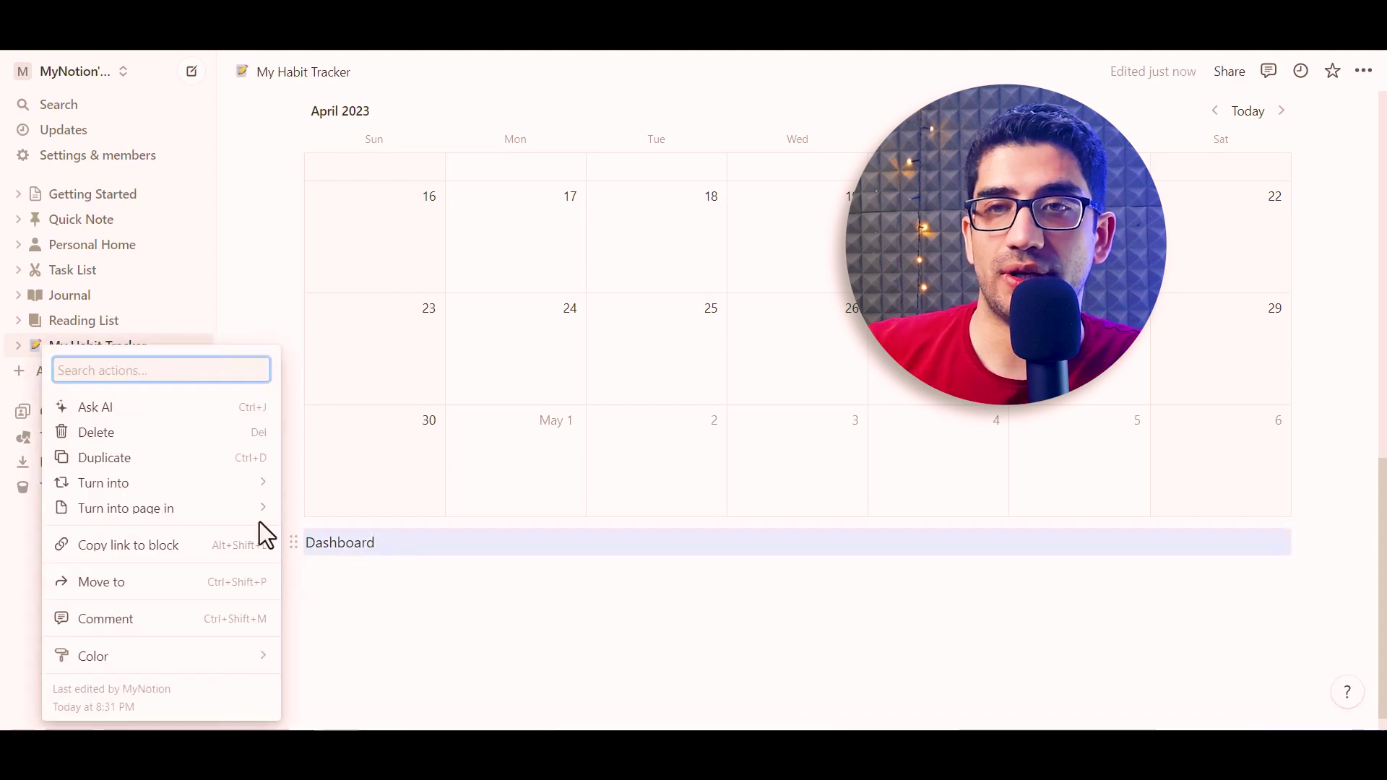
{"action": "mouse_move", "coordinate": [236, 495]}
{"action": "left_click", "coordinate": [364, 315]}
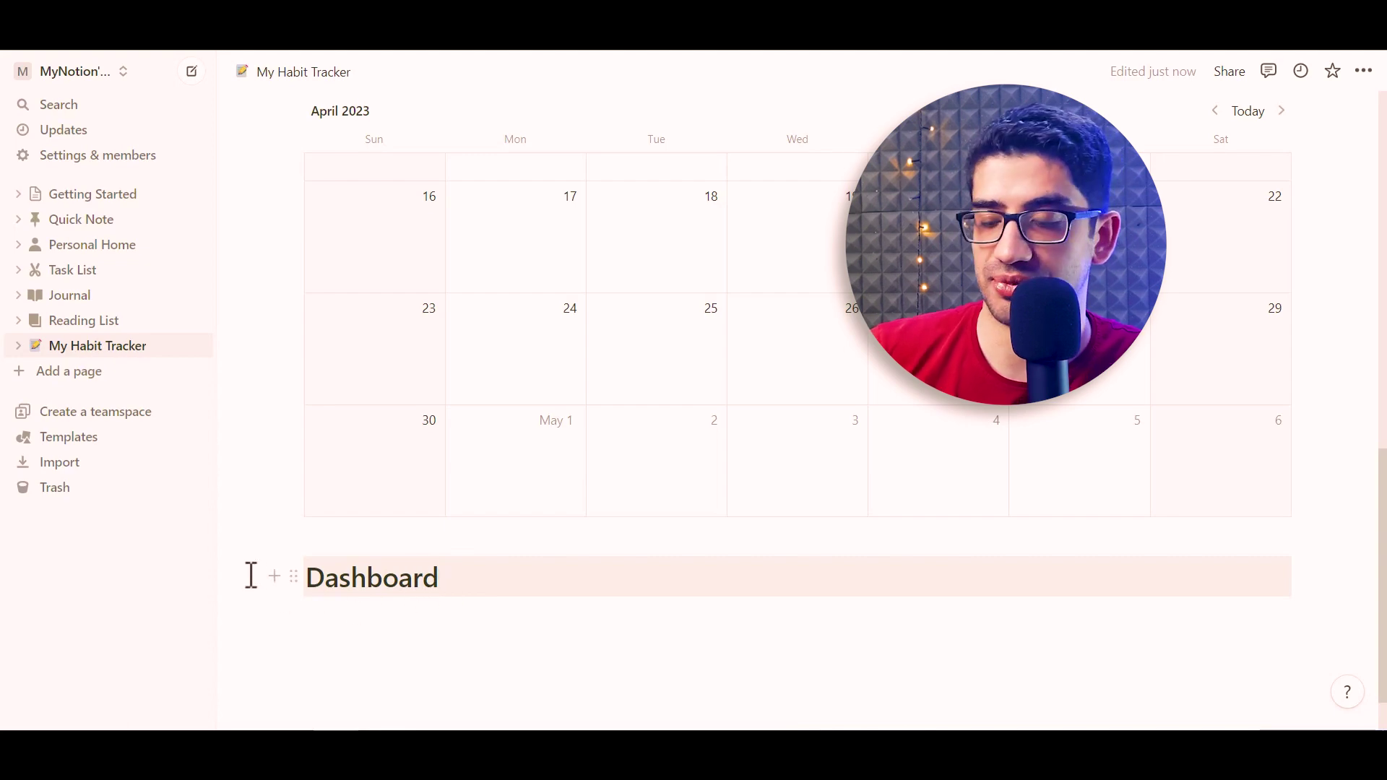
Type the lines Overall, Reading and Exercising beneath the Dashboard heading
{"action": "scroll", "coordinate": [254, 589], "scroll_direction": "down", "scroll_amount": 1}
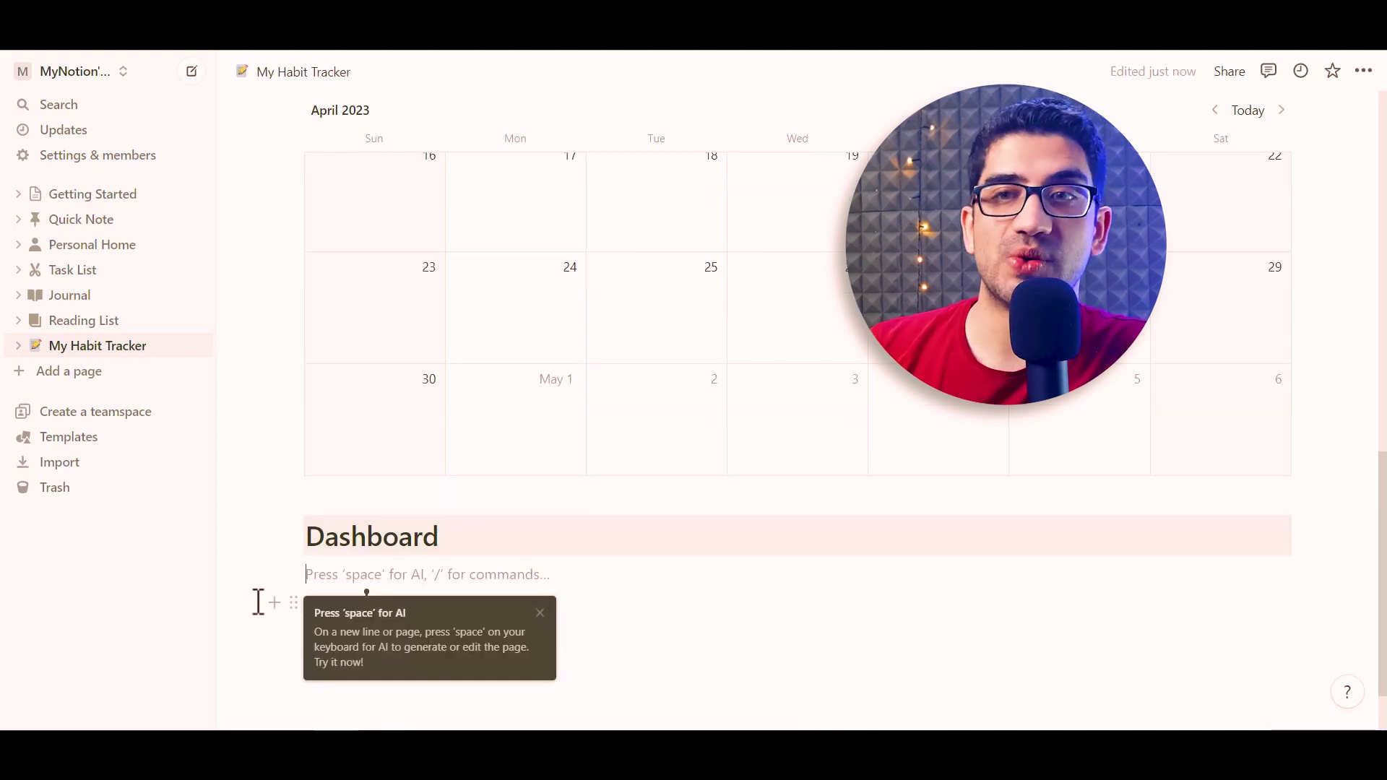
{"action": "type", "text": "Overall"}
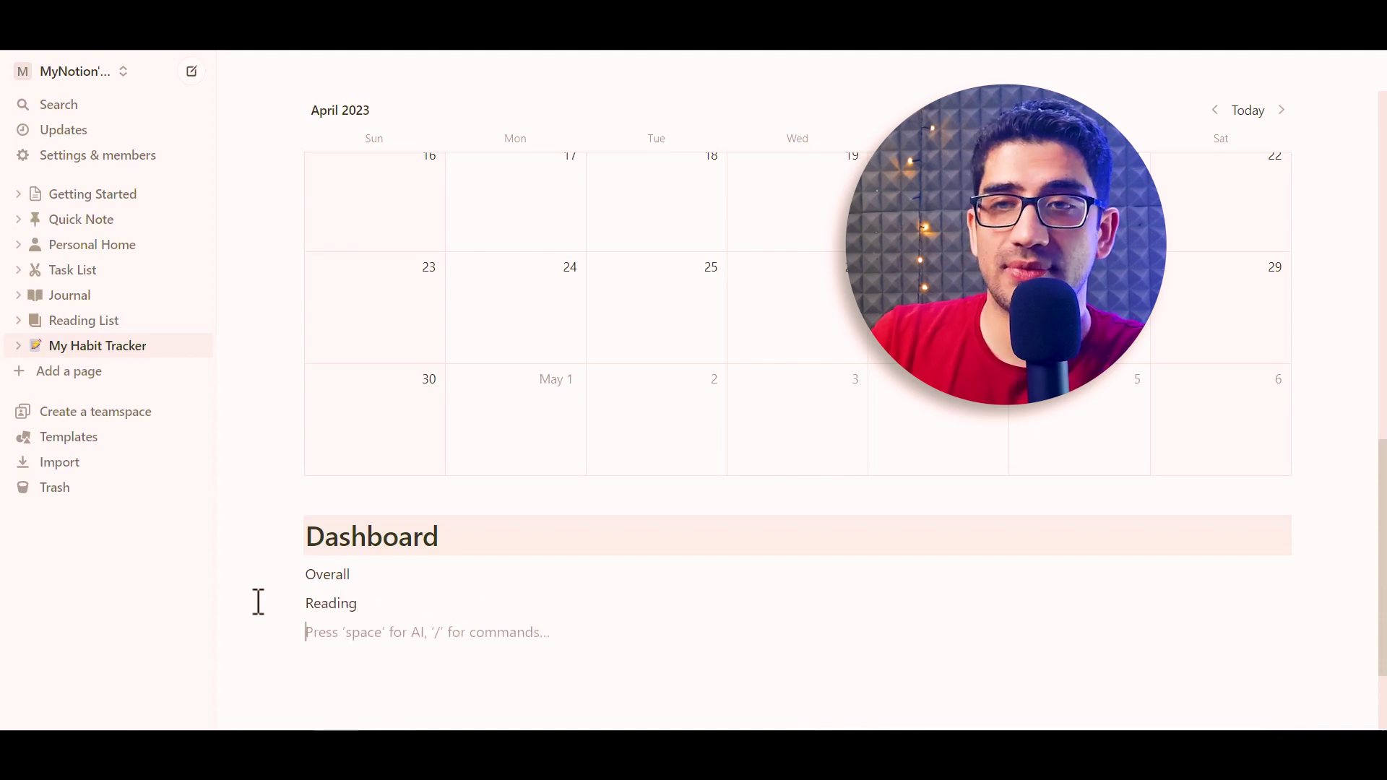
{"action": "type", "text": "cising"}
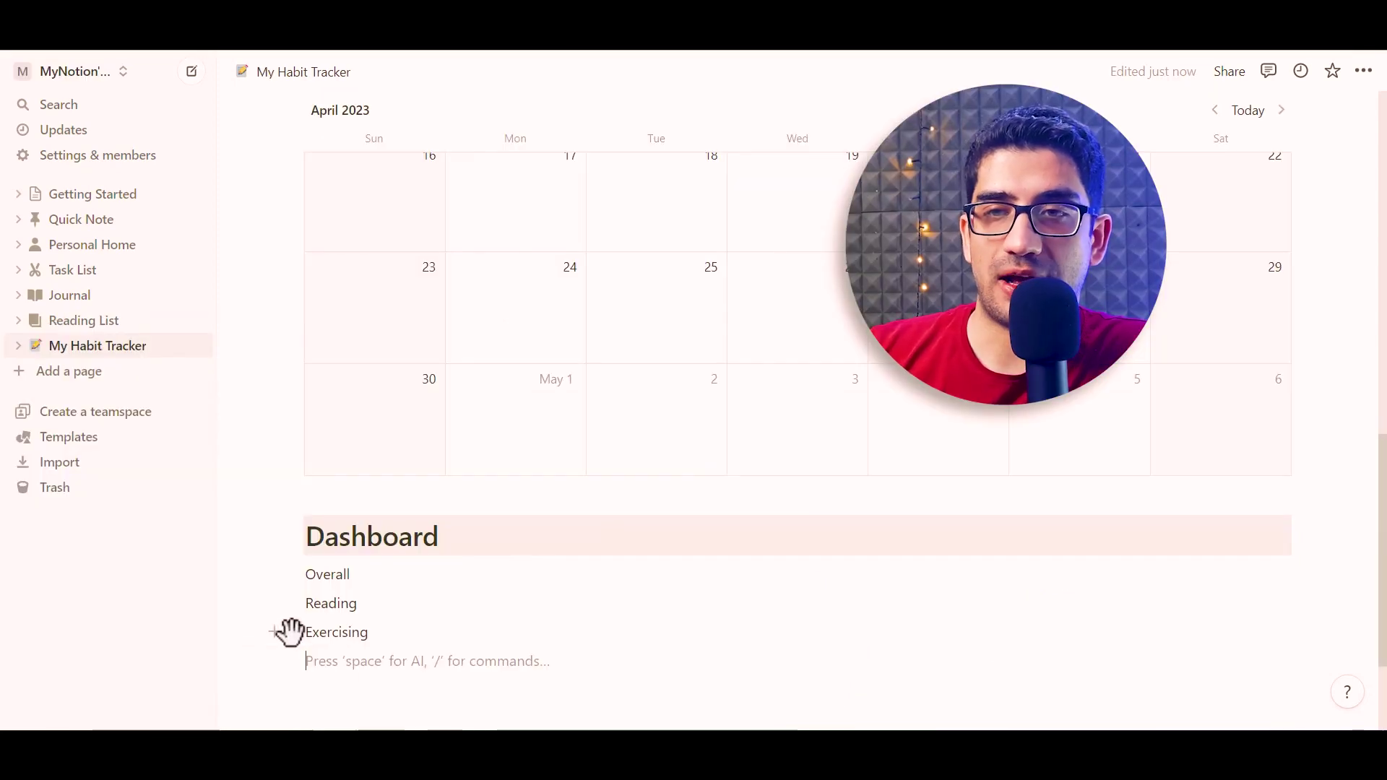
Move the Exercising line into a second column beside Reading
{"action": "left_click_drag", "start_coordinate": [286, 634], "coordinate": [444, 638]}
{"action": "left_click_drag", "start_coordinate": [1179, 619], "coordinate": [1307, 607]}
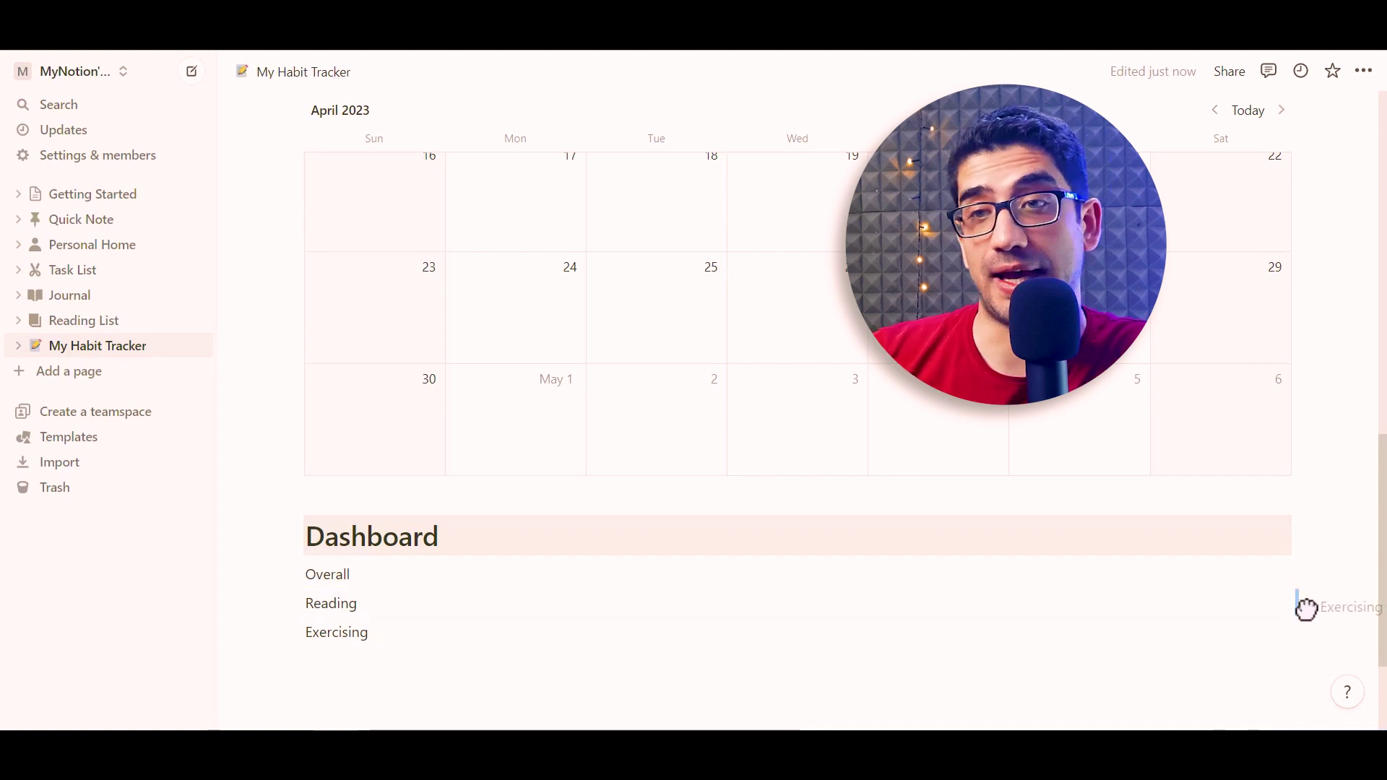
{"action": "left_click_drag", "start_coordinate": [1306, 608], "coordinate": [1306, 609]}
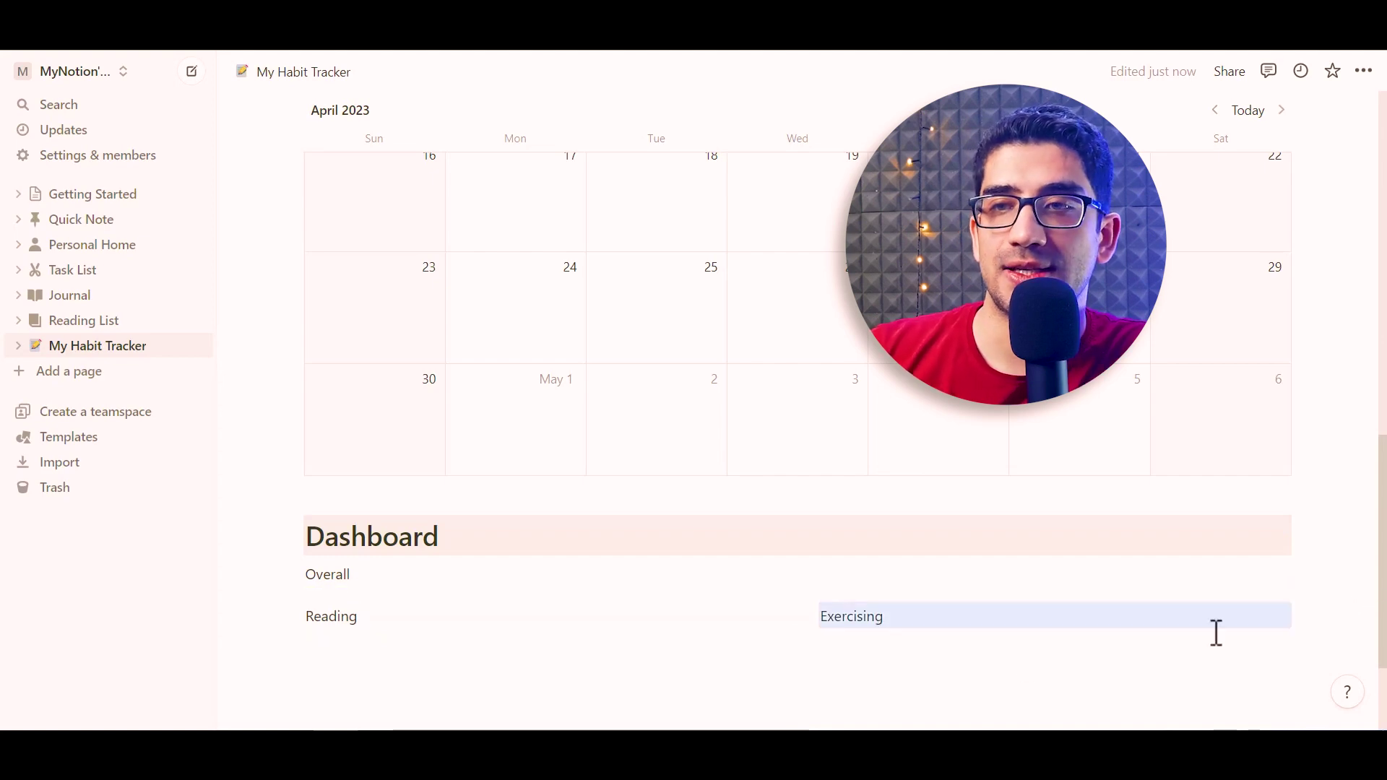
{"action": "left_click", "coordinate": [330, 618]}
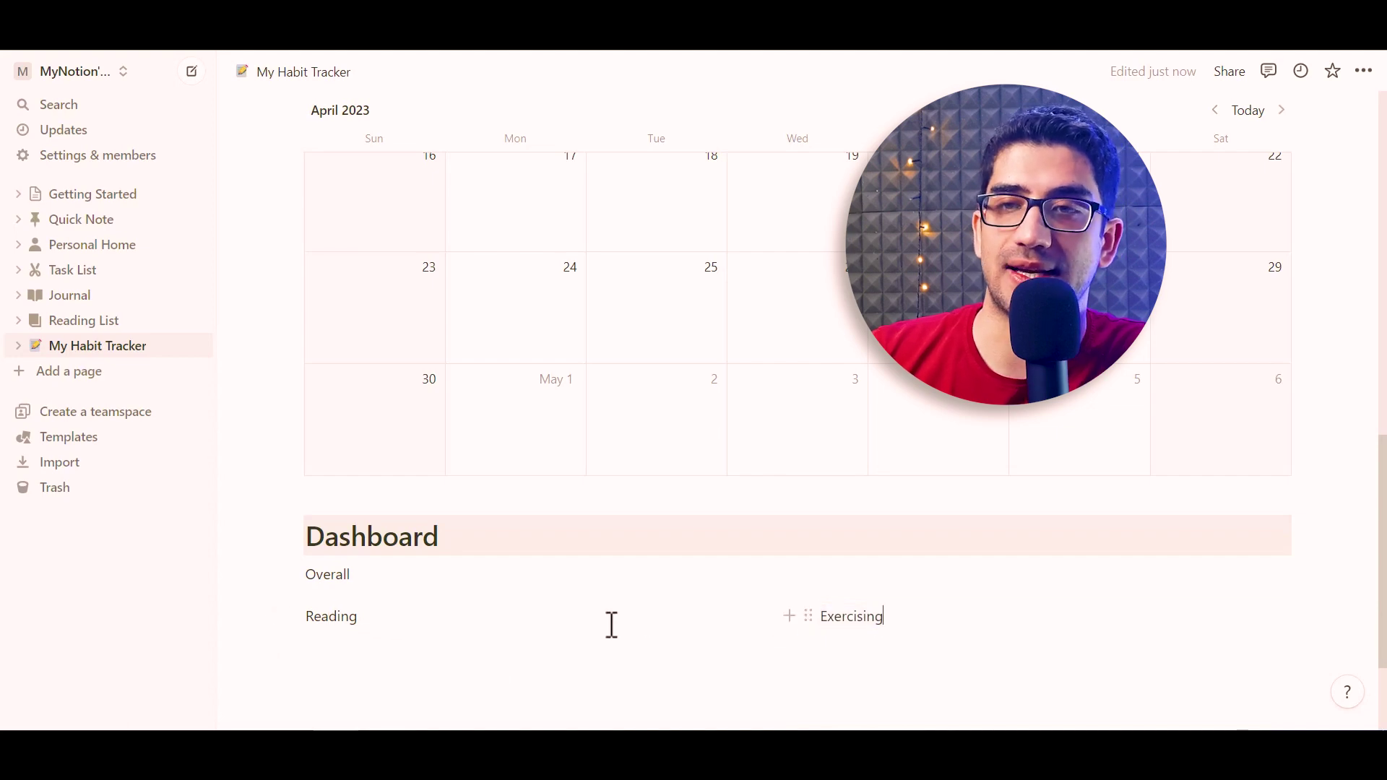
Turn the Overall, Reading and Exercising lines into headings
{"action": "left_click", "coordinate": [294, 574]}
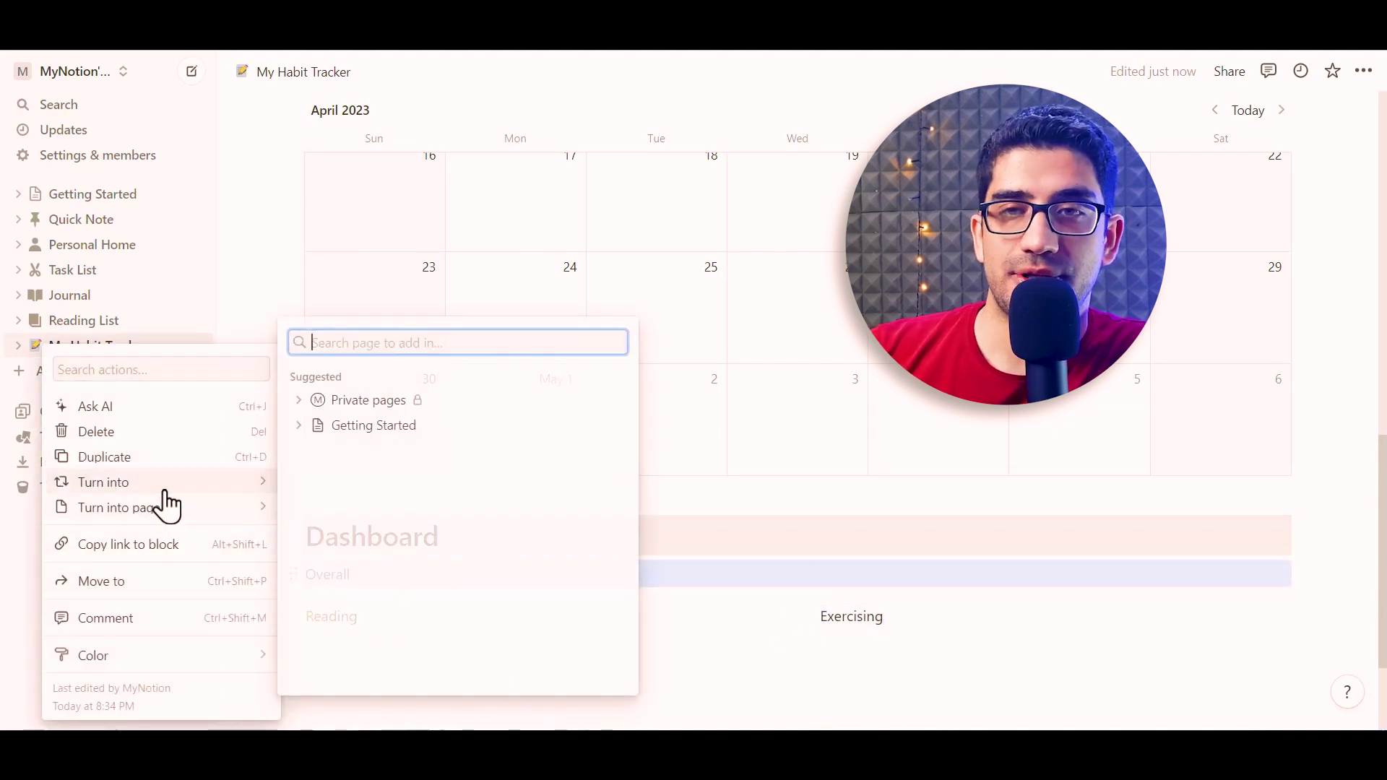
{"action": "mouse_move", "coordinate": [163, 485]}
{"action": "left_click", "coordinate": [386, 331]}
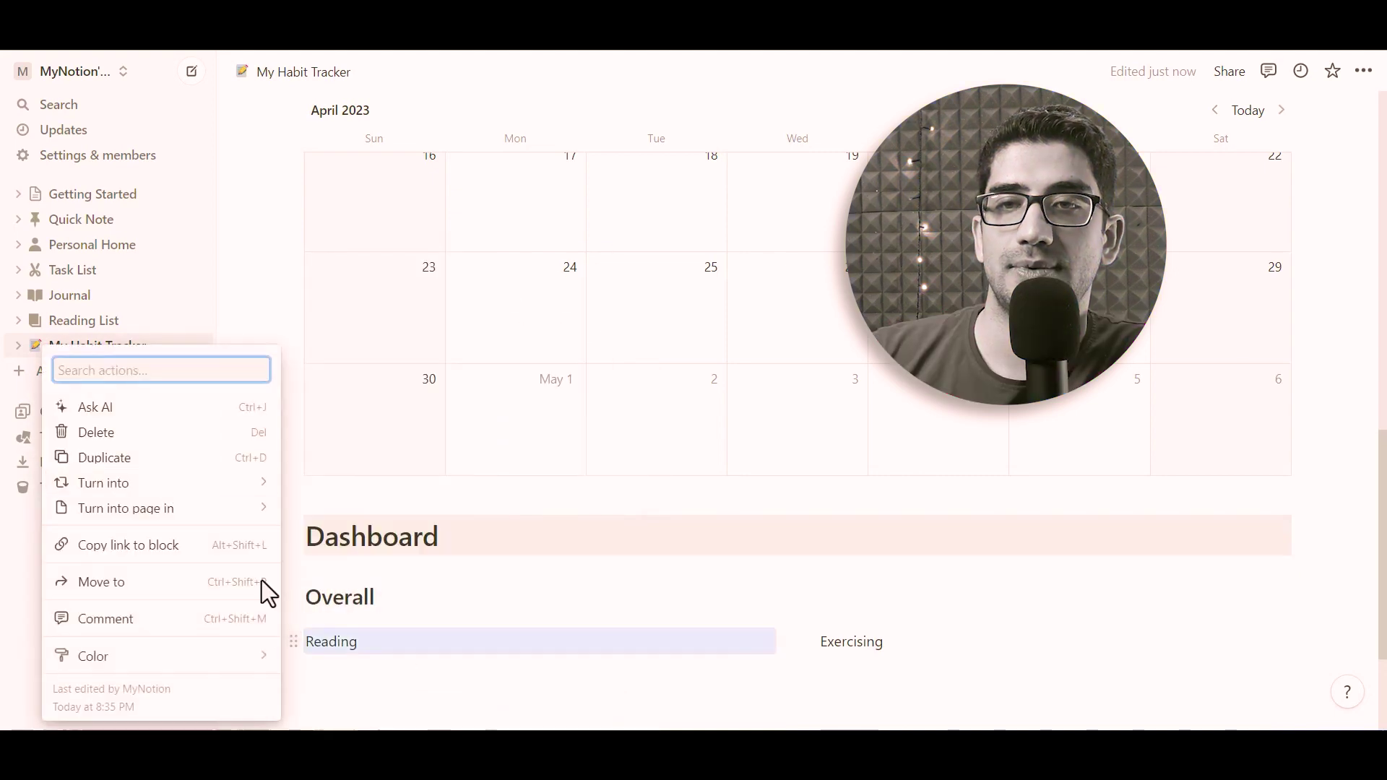
Give the Overall and Exercising headings a blue background
{"action": "mouse_move", "coordinate": [144, 635]}
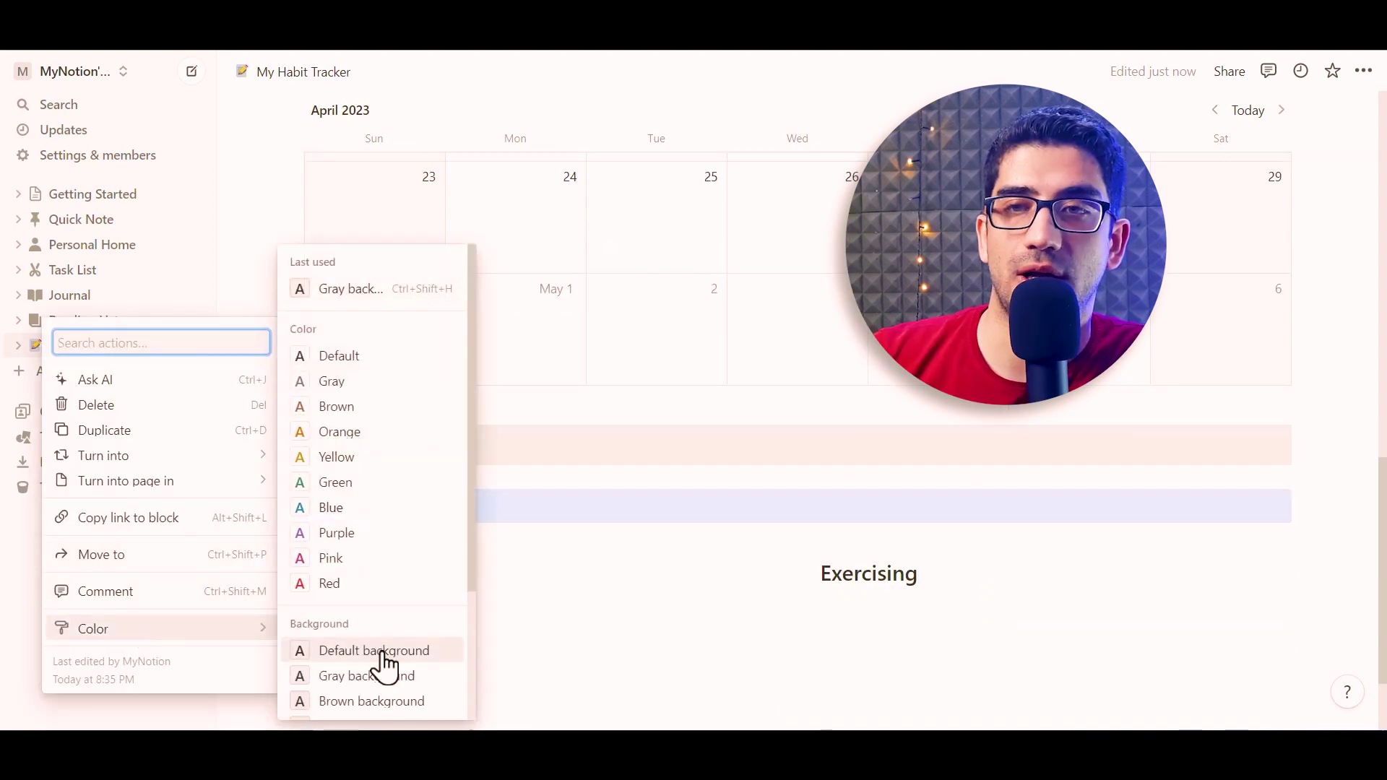
{"action": "scroll", "coordinate": [368, 654], "scroll_direction": "down", "scroll_amount": 3}
{"action": "left_click", "coordinate": [356, 628]}
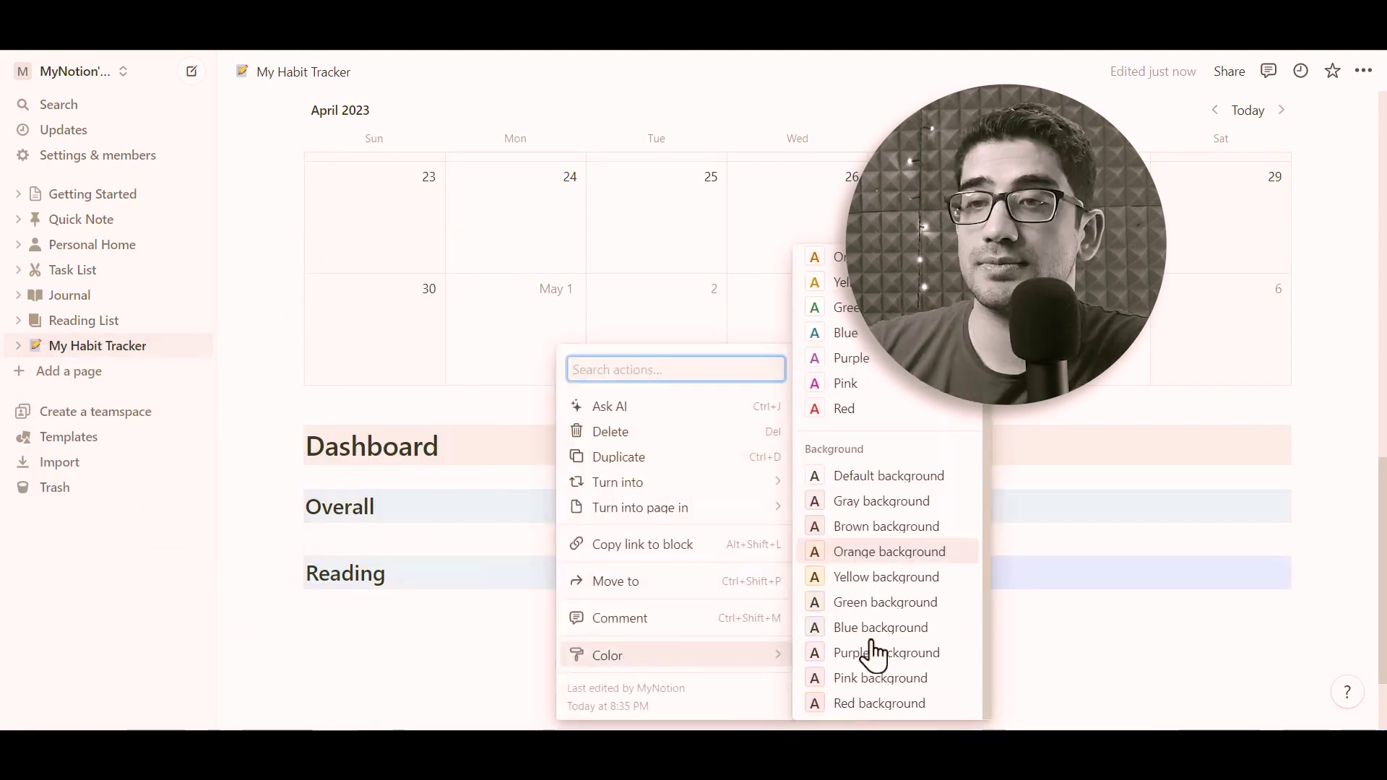
{"action": "left_click", "coordinate": [870, 632]}
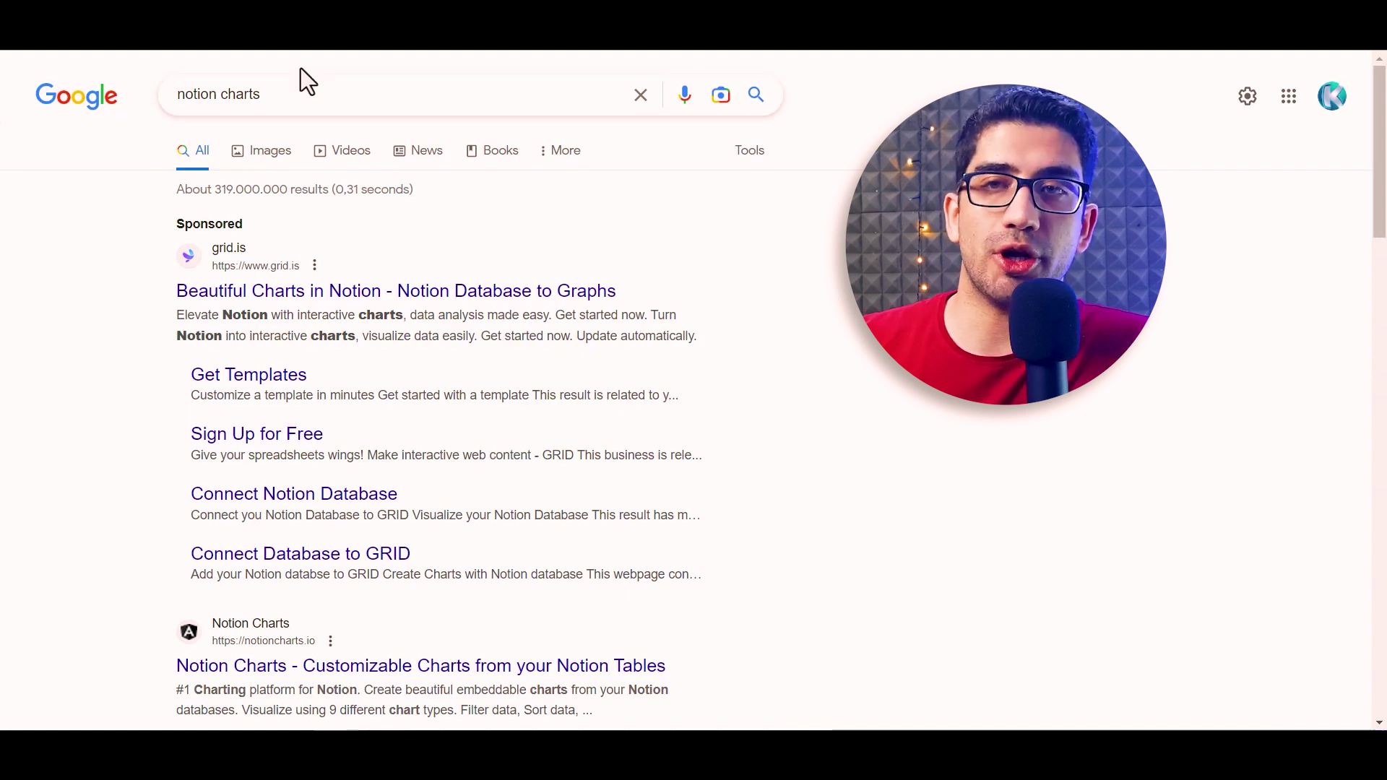
Open the NotionCharts site (notioncharts.io) from the 'notion charts' Google results
{"action": "scroll", "coordinate": [110, 553], "scroll_direction": "down", "scroll_amount": 1}
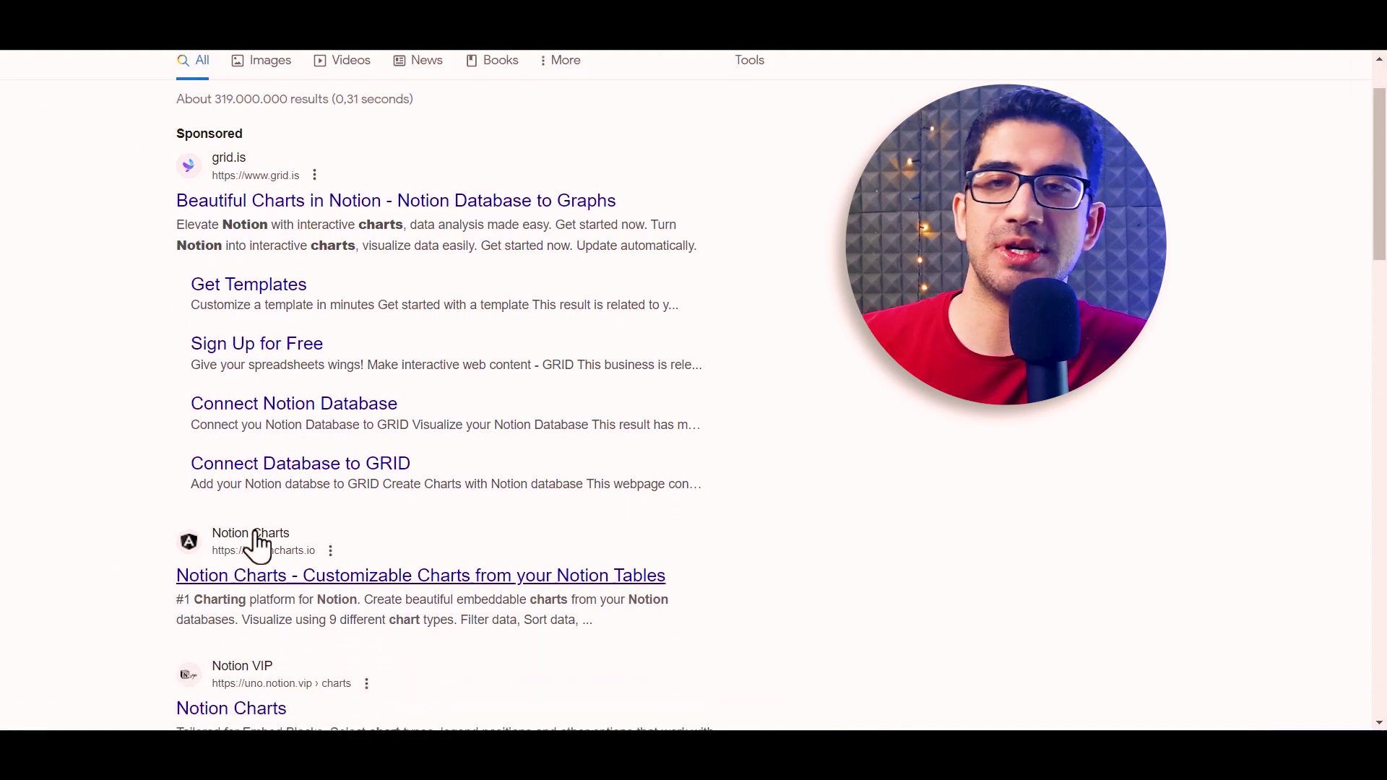
{"action": "left_click", "coordinate": [235, 577]}
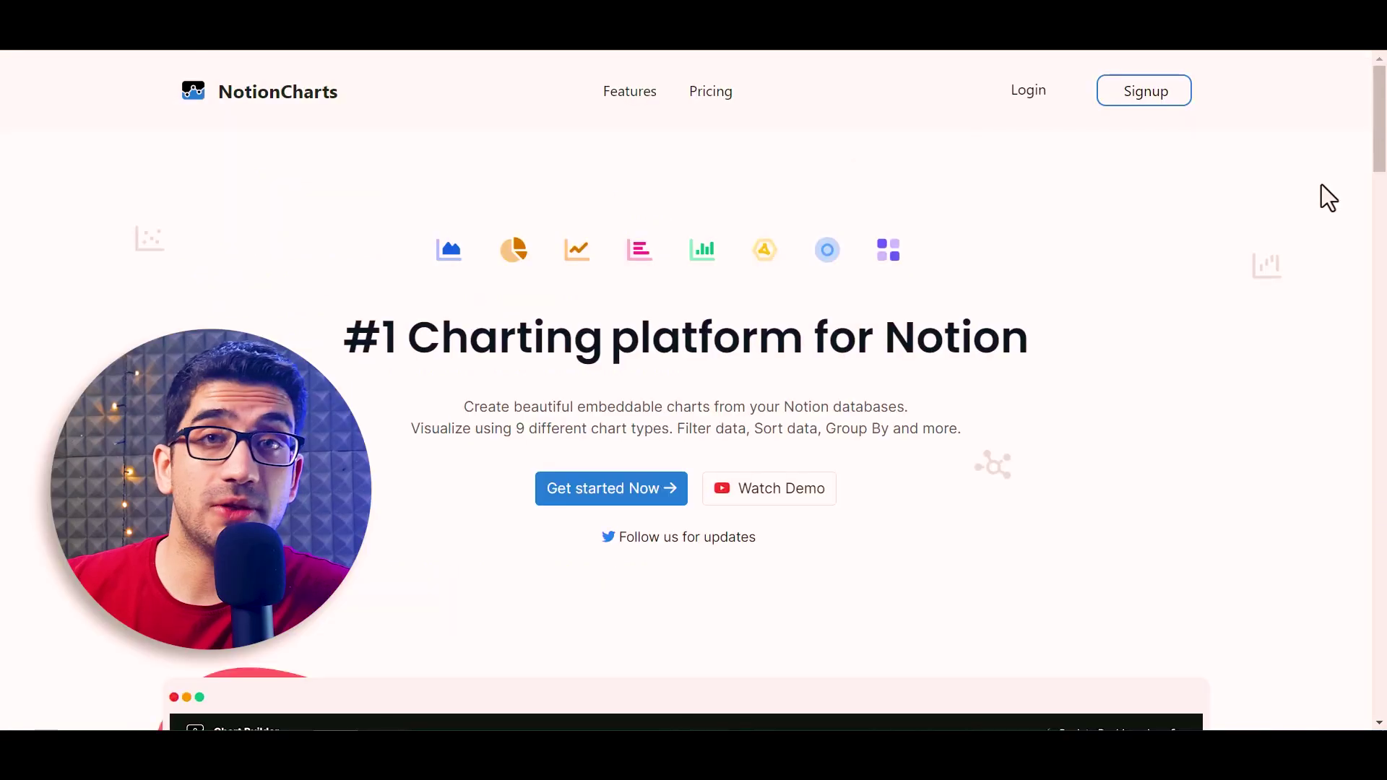
Sign up for NotionCharts with an e-mail address and confirm the emailed verification code
{"action": "left_click", "coordinate": [1139, 97]}
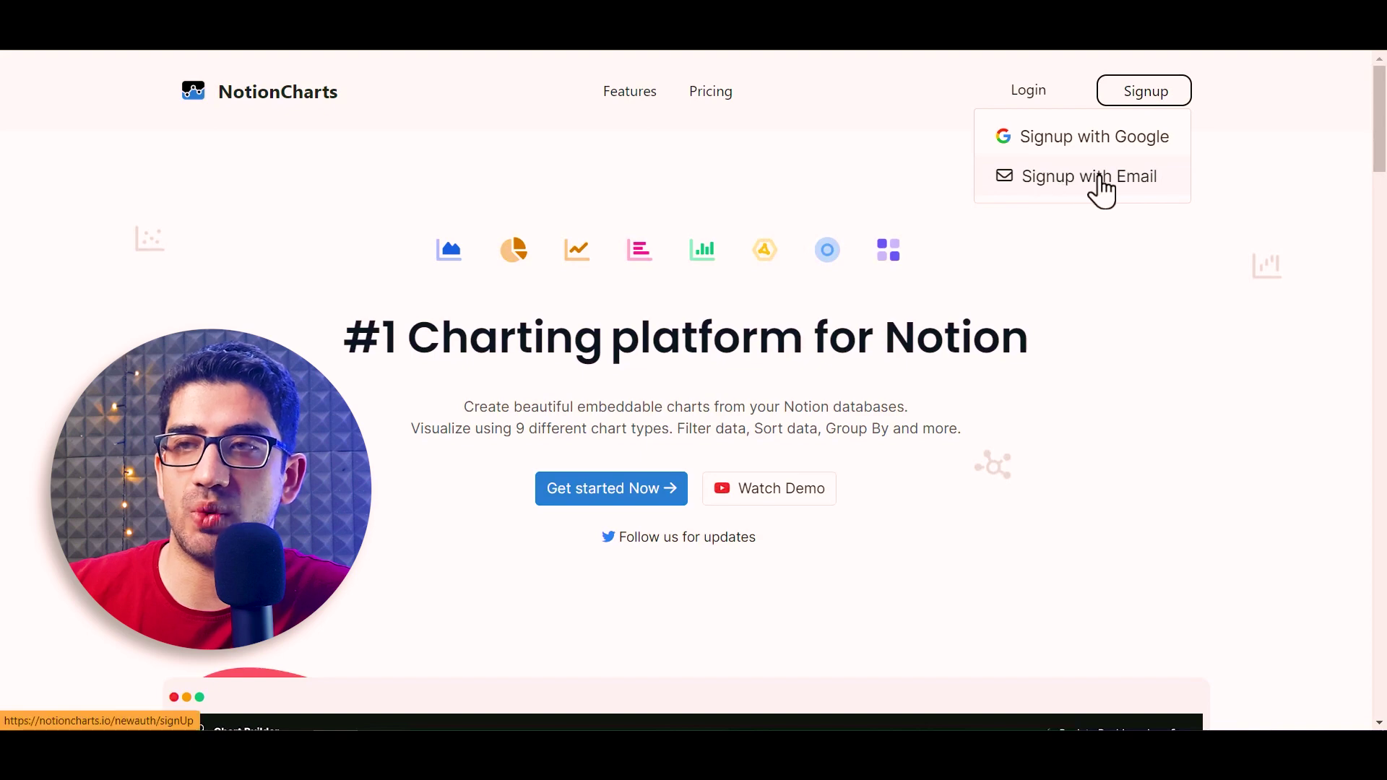
{"action": "left_click", "coordinate": [1051, 180]}
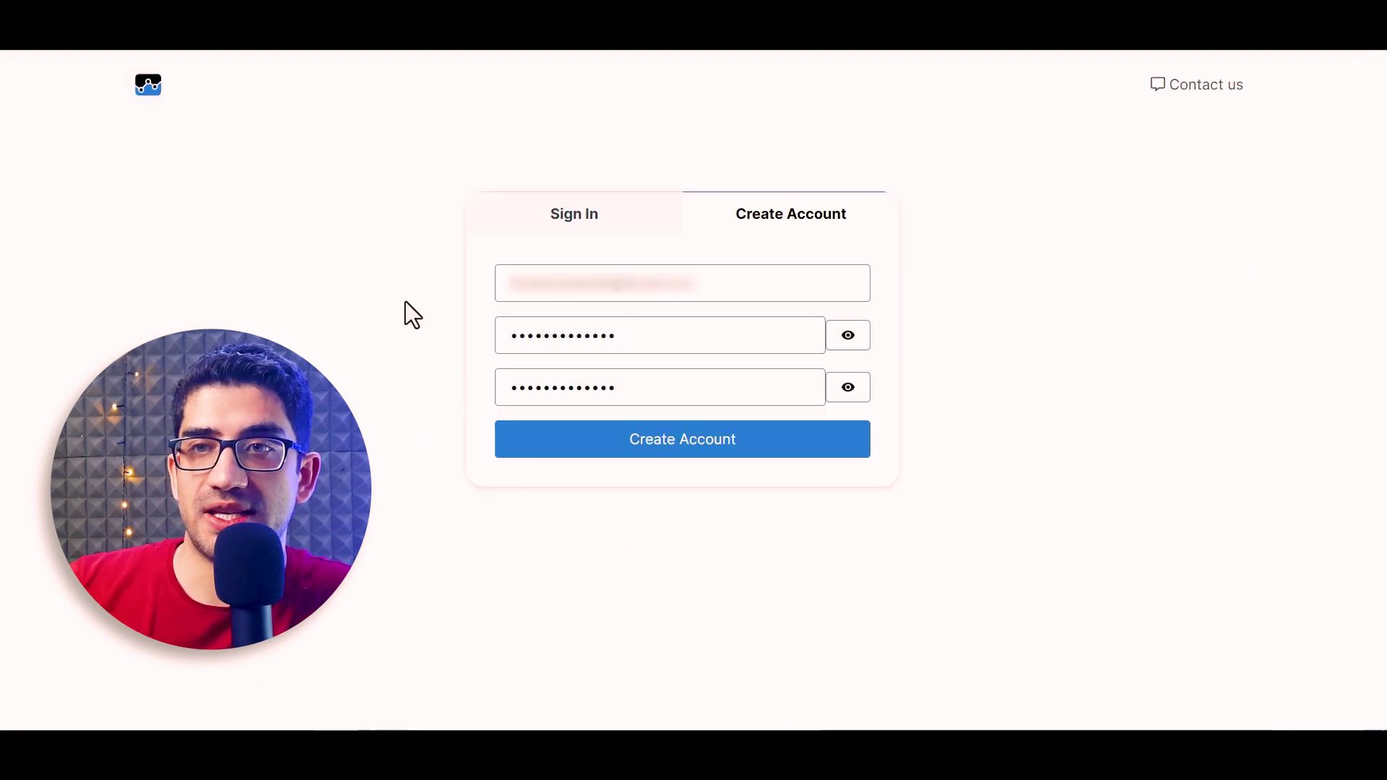
{"action": "left_click", "coordinate": [699, 455]}
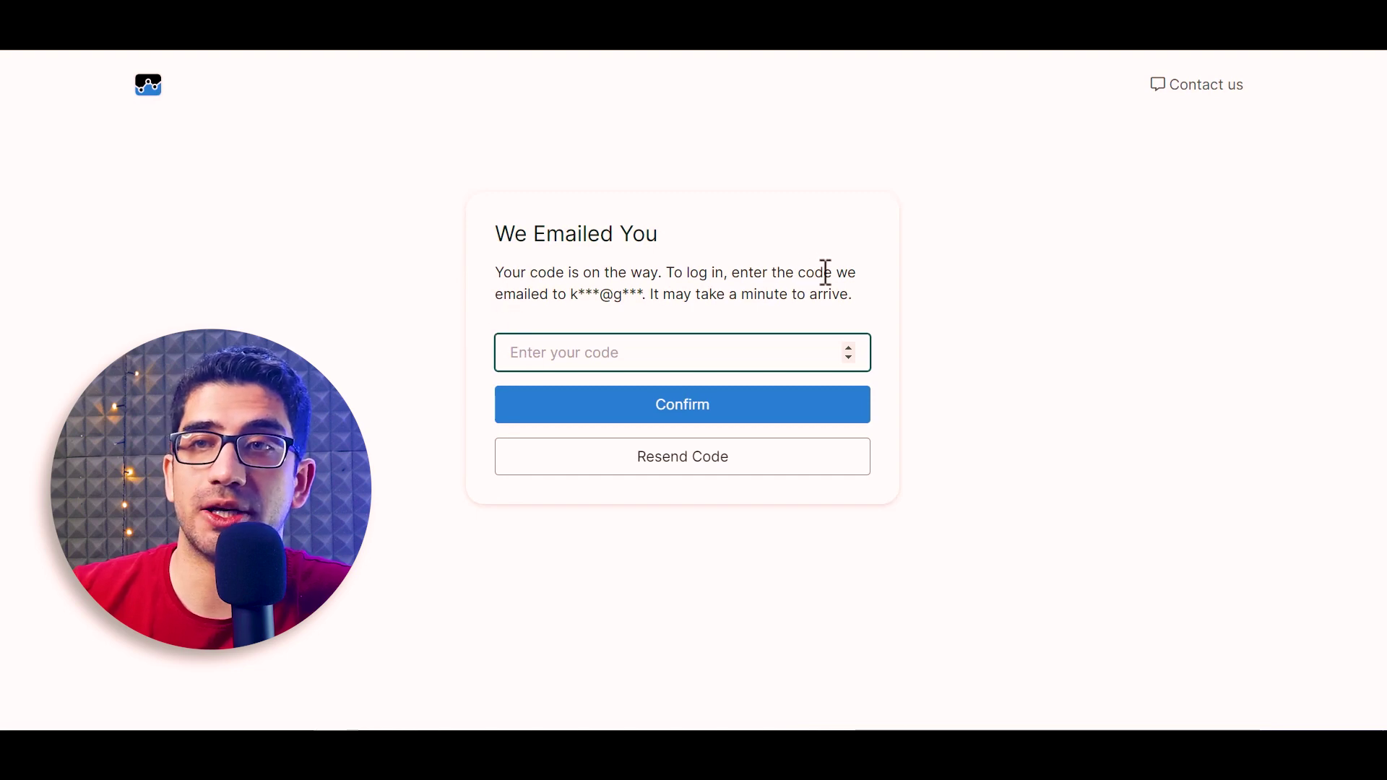
{"action": "key", "text": "ctrl+v"}
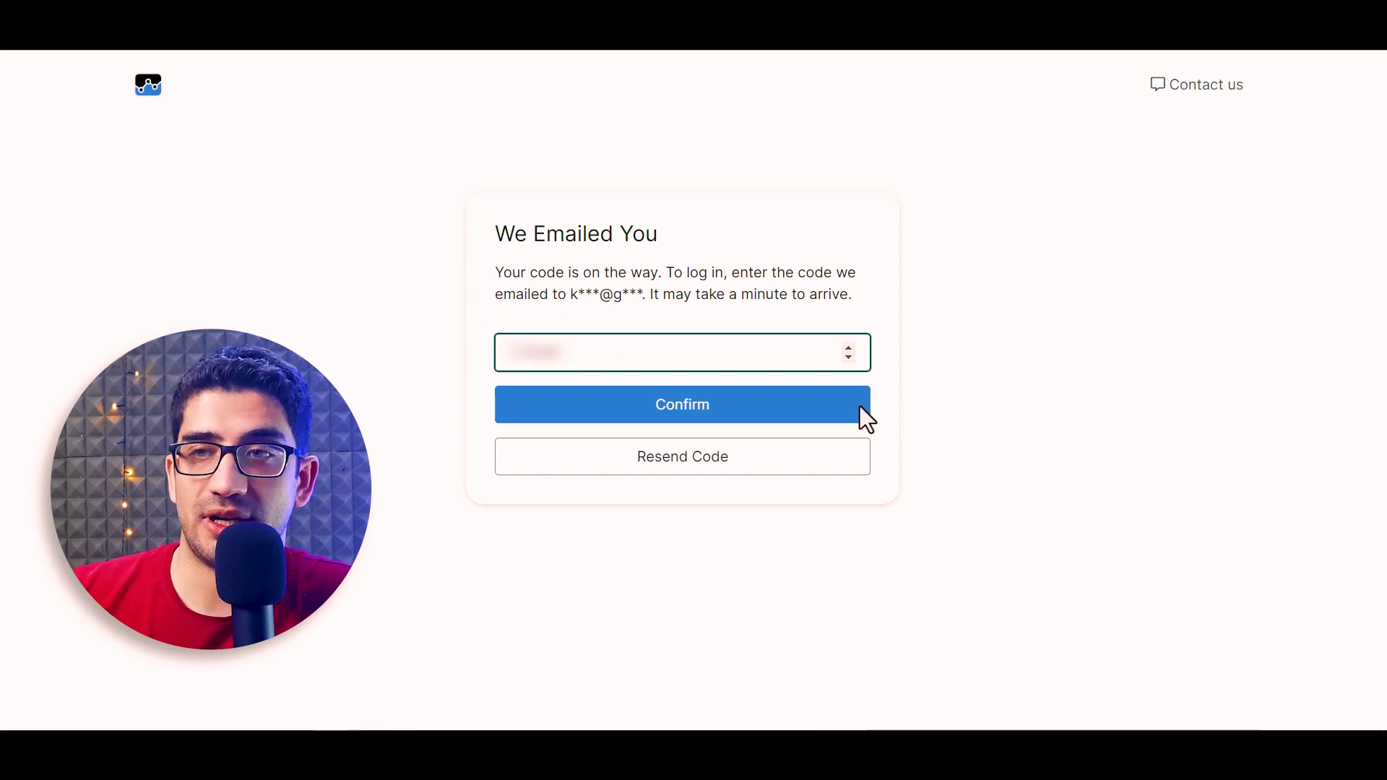
{"action": "left_click", "coordinate": [806, 406]}
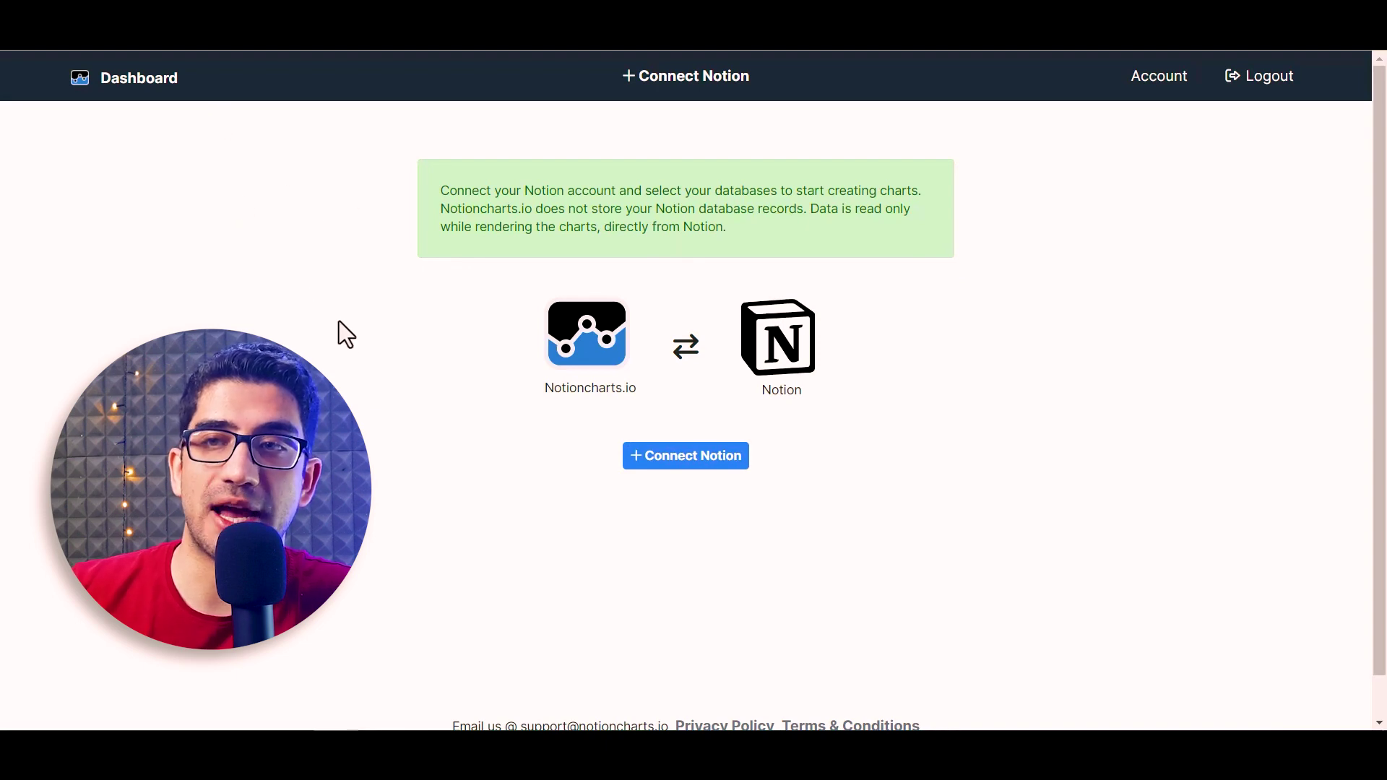
Connect Notion with access to My Habit Tracker, refresh to find 1 database, and start a new chart
{"action": "left_click", "coordinate": [673, 463]}
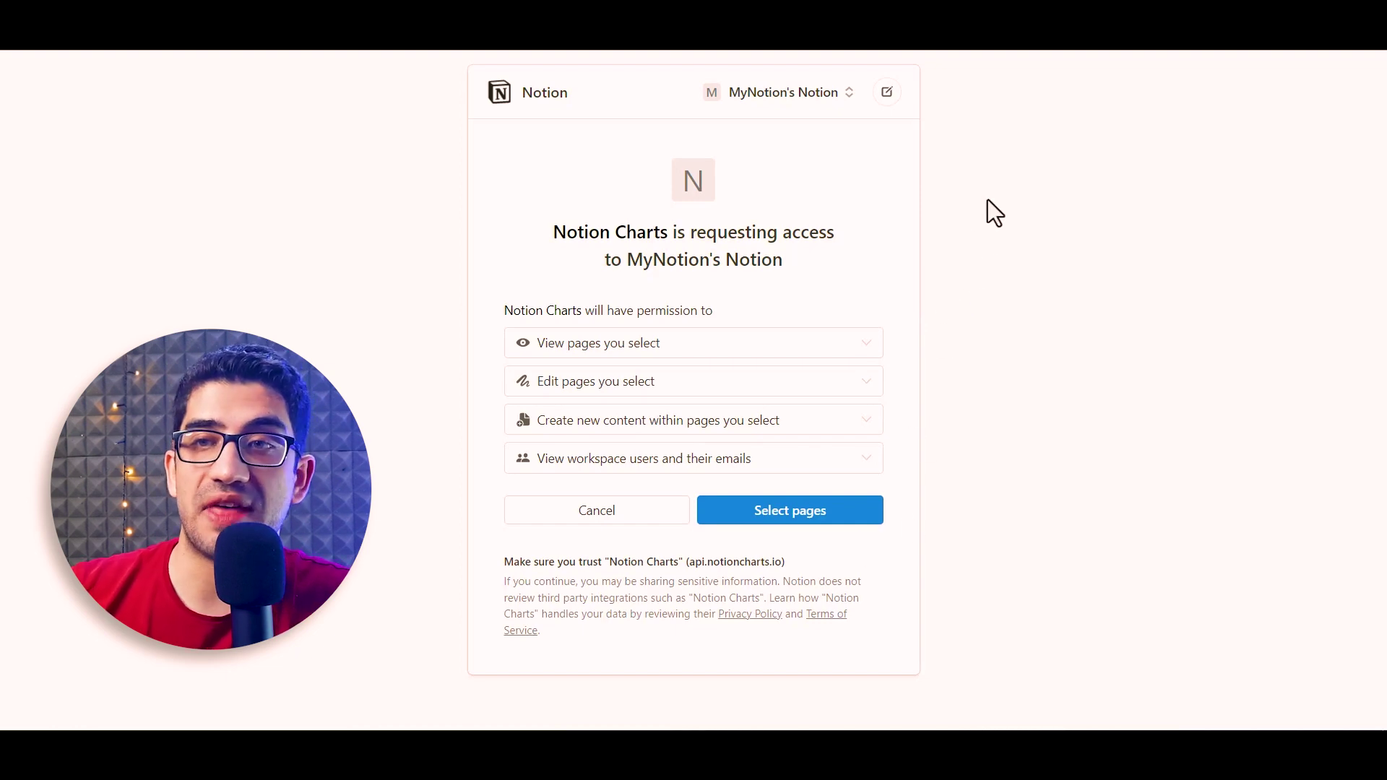
{"action": "left_click", "coordinate": [809, 507]}
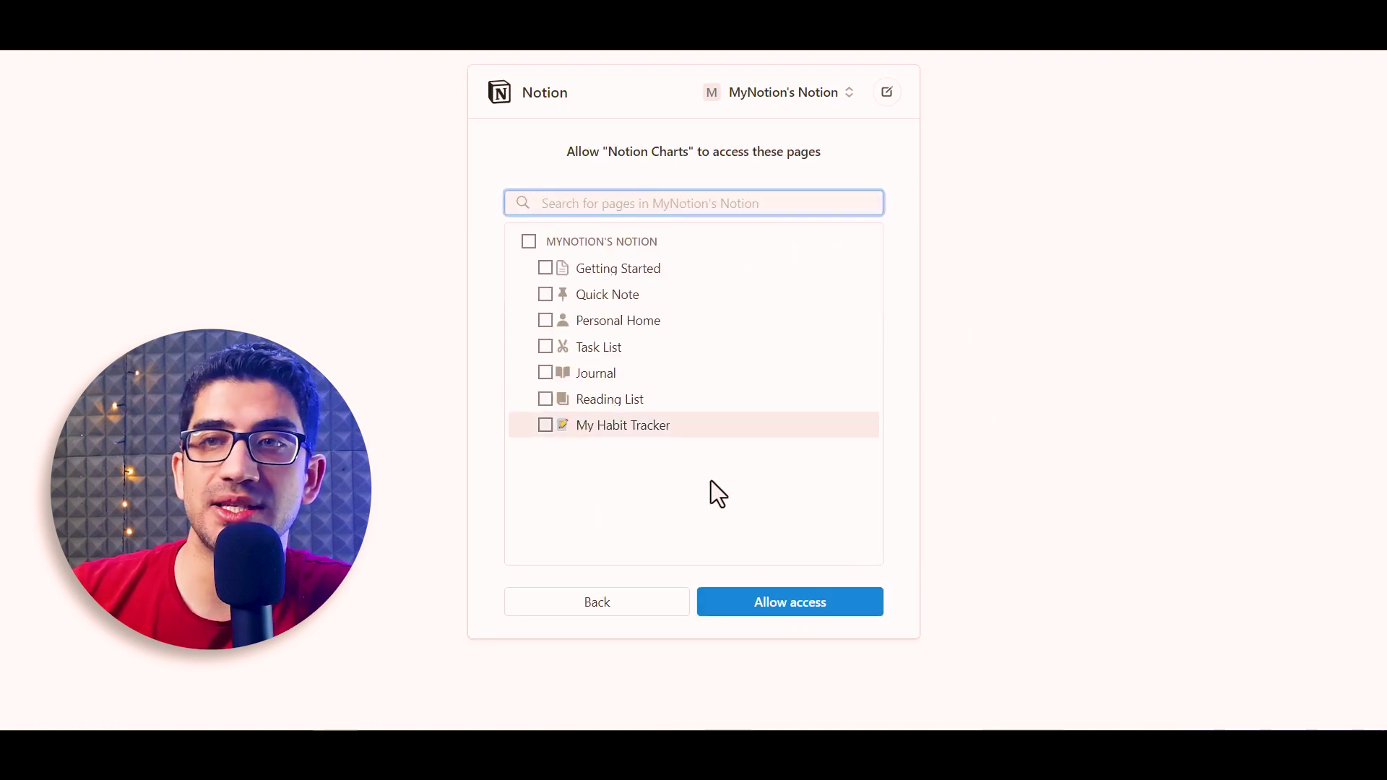
{"action": "left_click", "coordinate": [543, 436]}
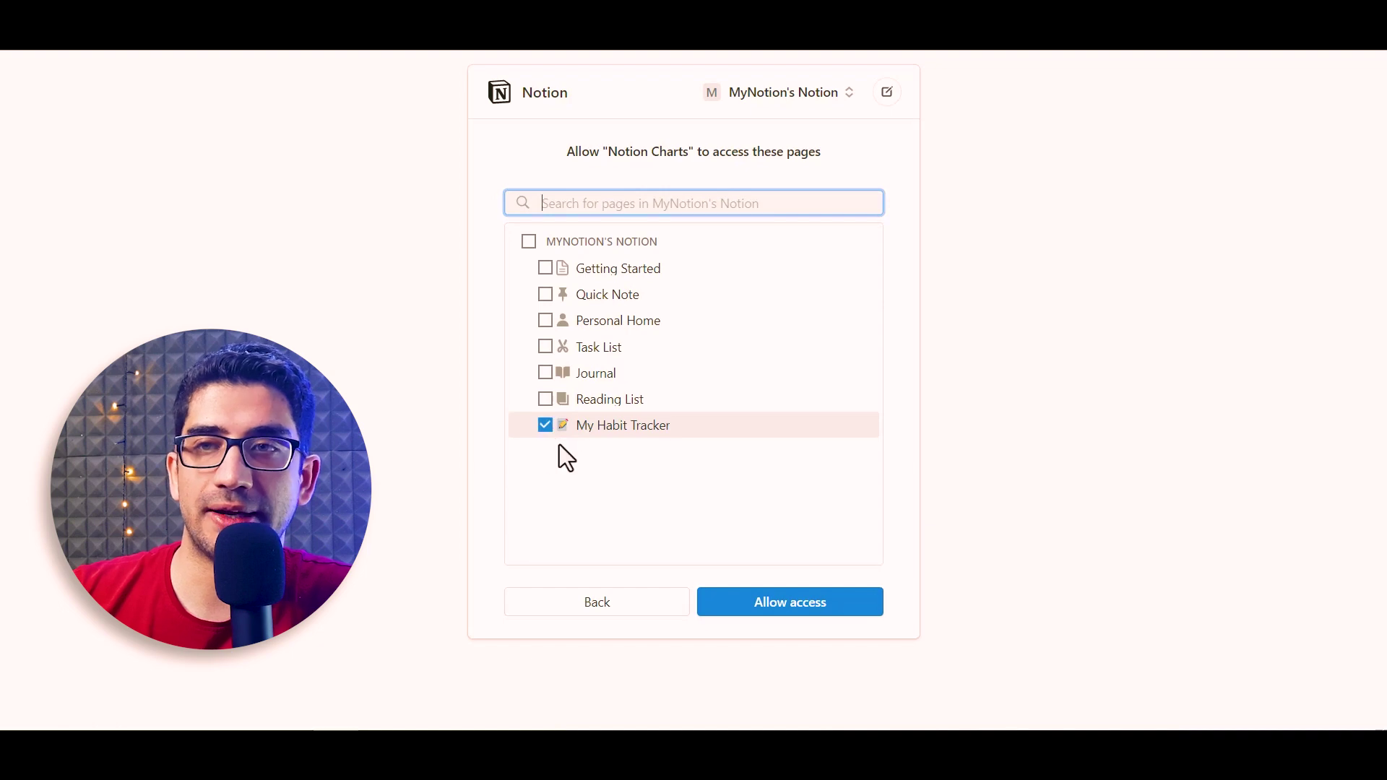
{"action": "left_click", "coordinate": [787, 610]}
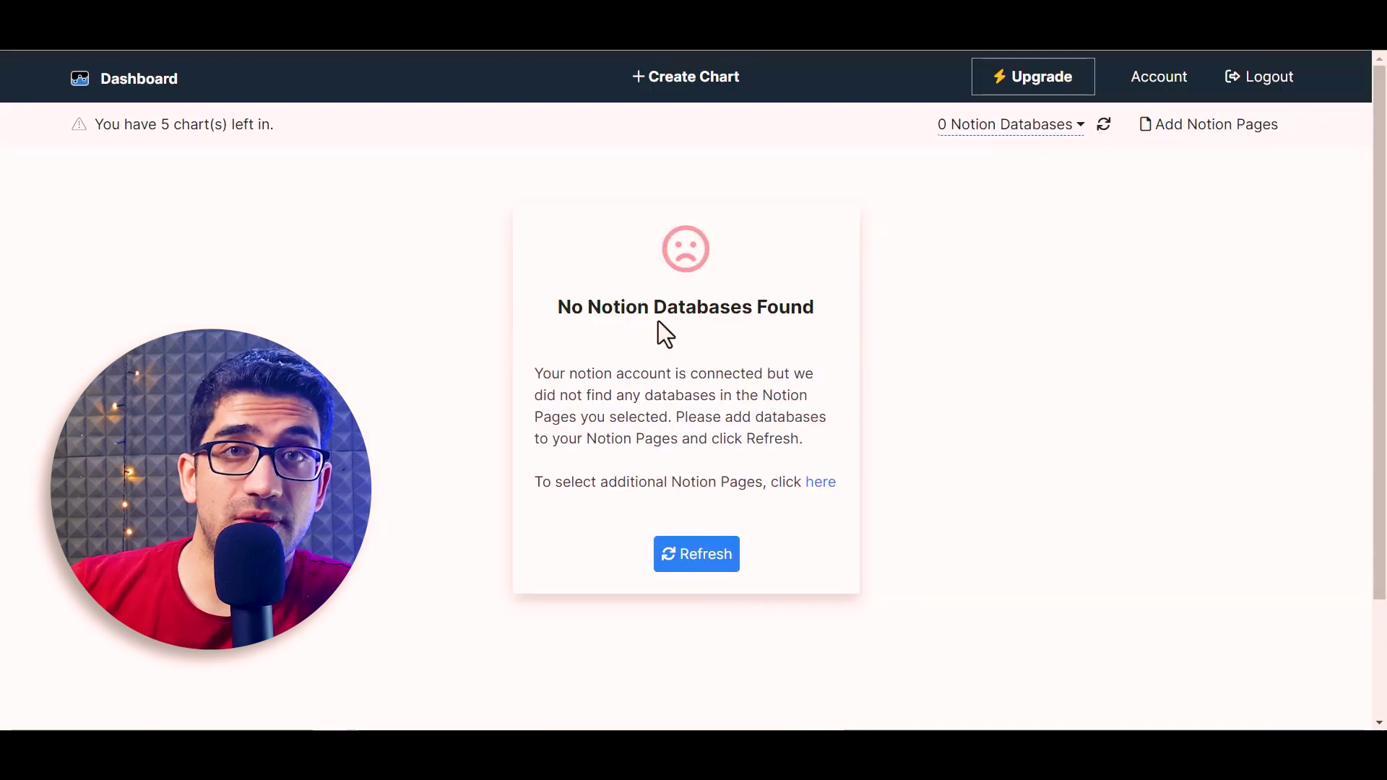
{"action": "left_click", "coordinate": [712, 559]}
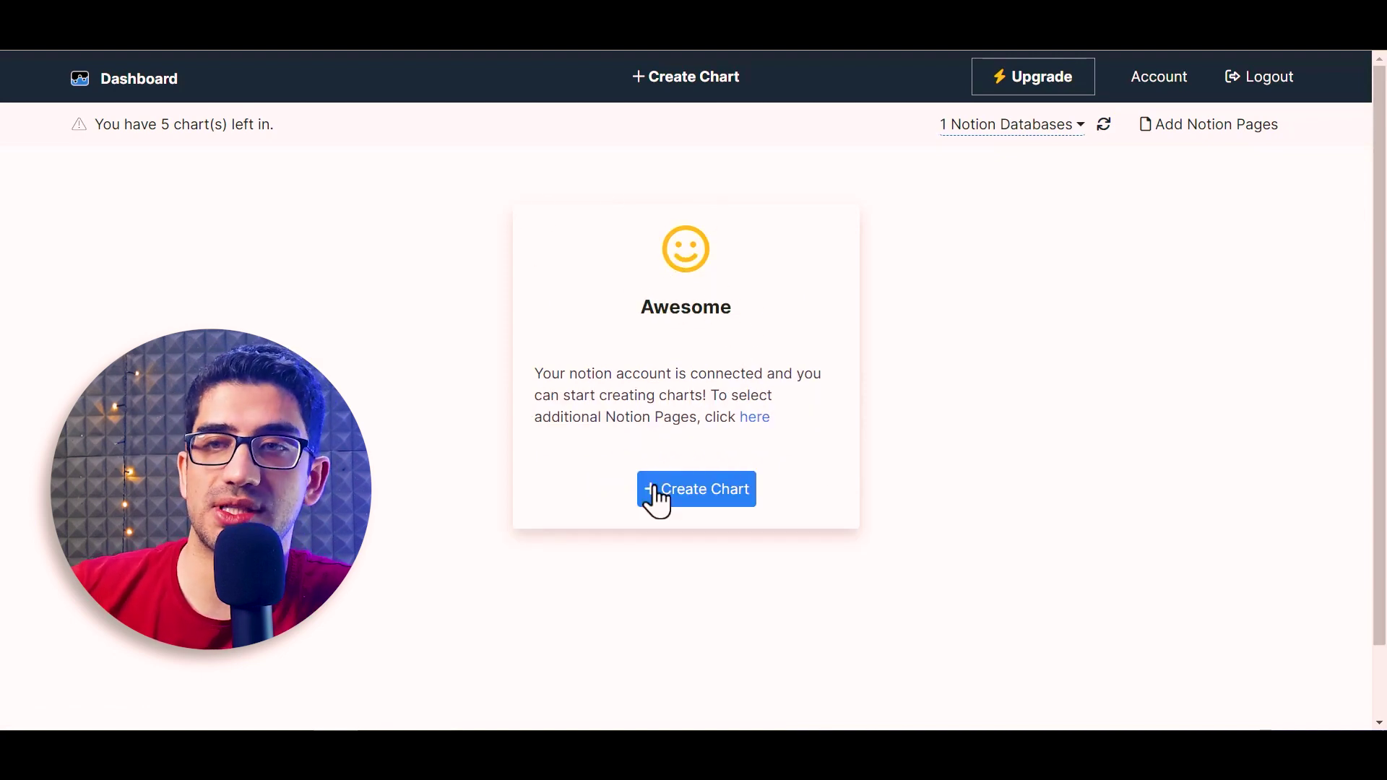
{"action": "left_click", "coordinate": [706, 498]}
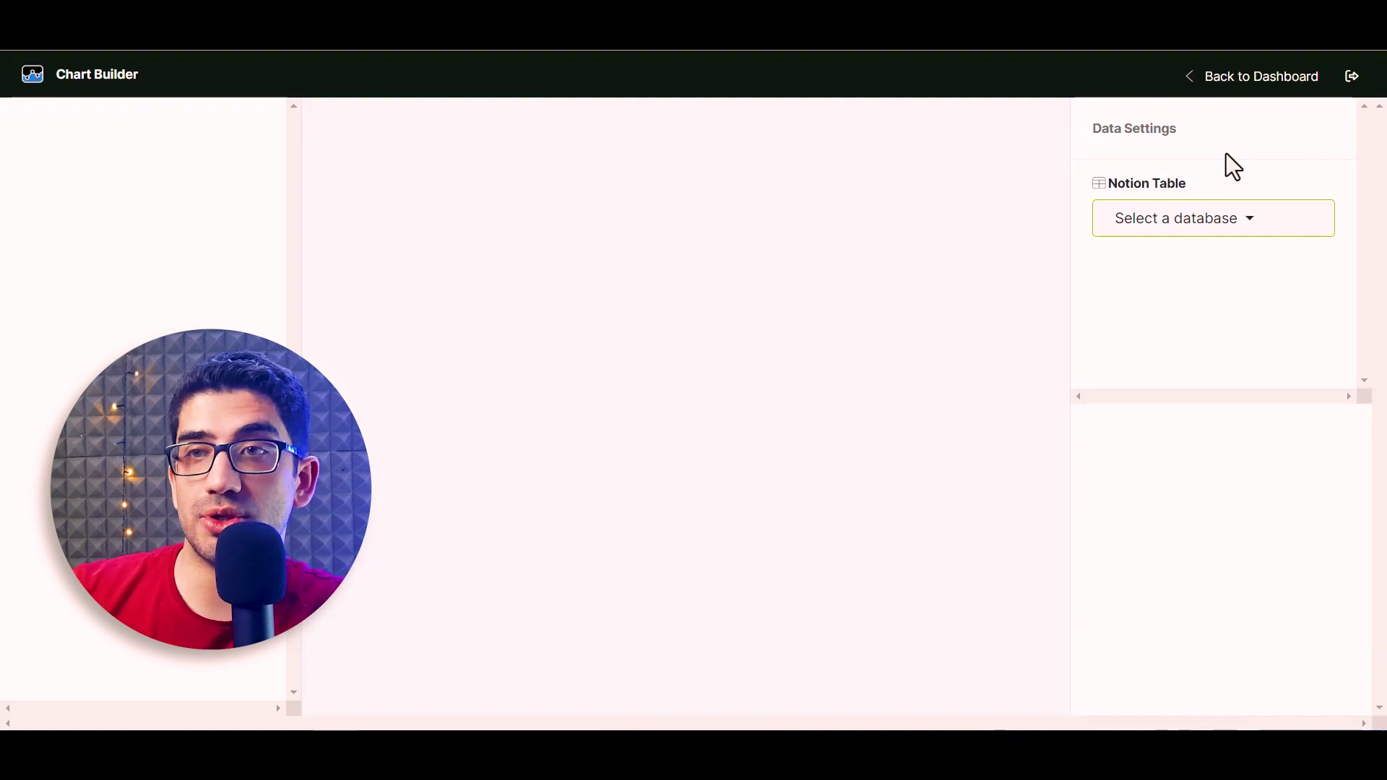
Use the Untitled database with Date on the X axis in Mon DD YYYY format
{"action": "left_click", "coordinate": [1206, 230]}
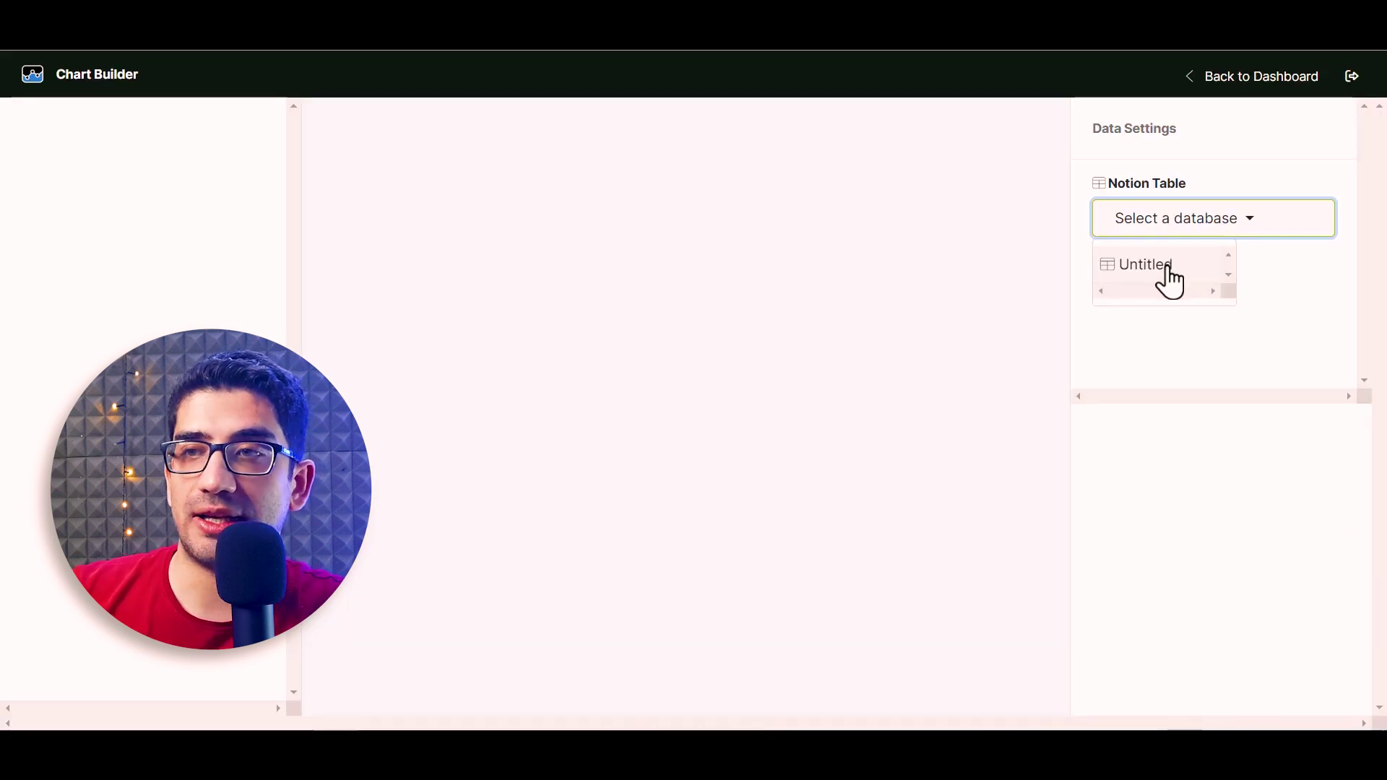
{"action": "left_click", "coordinate": [1169, 271]}
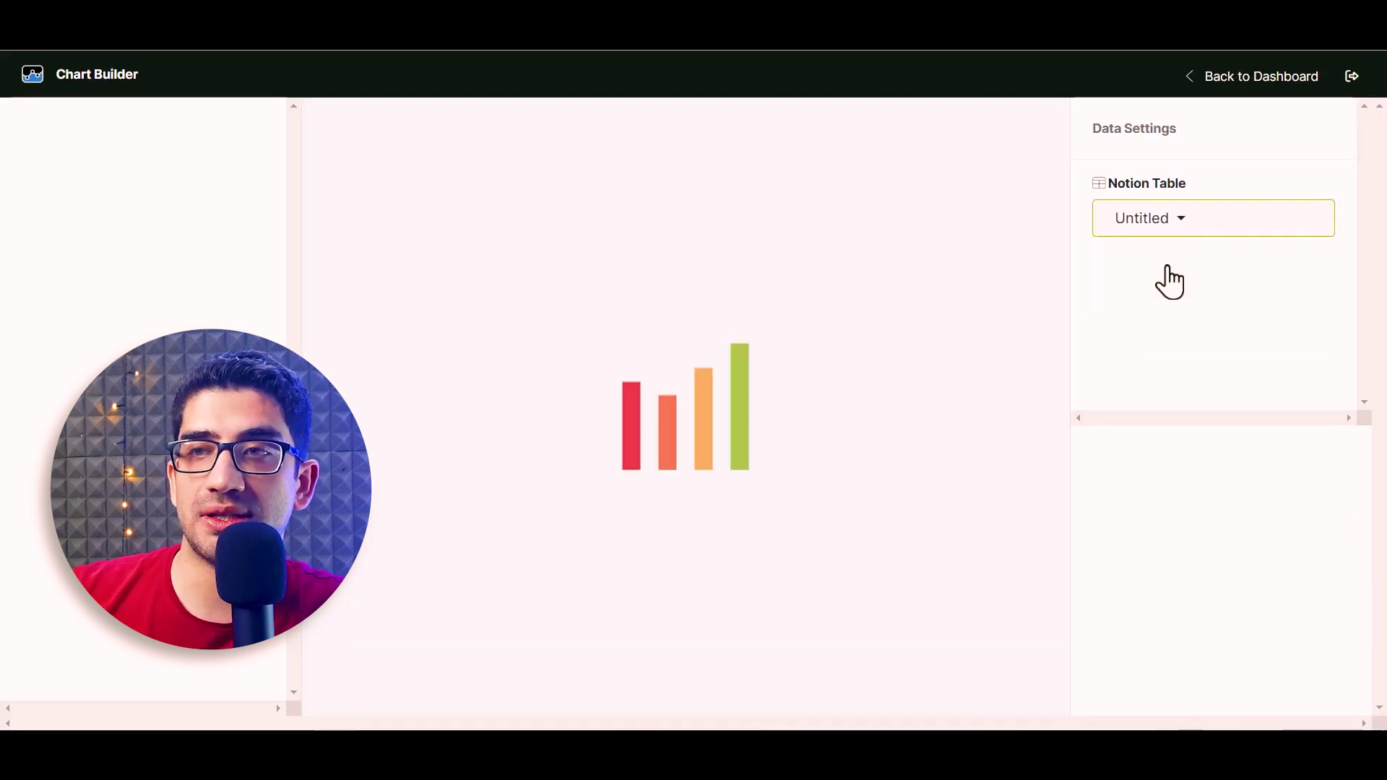
{"action": "left_click", "coordinate": [1203, 298]}
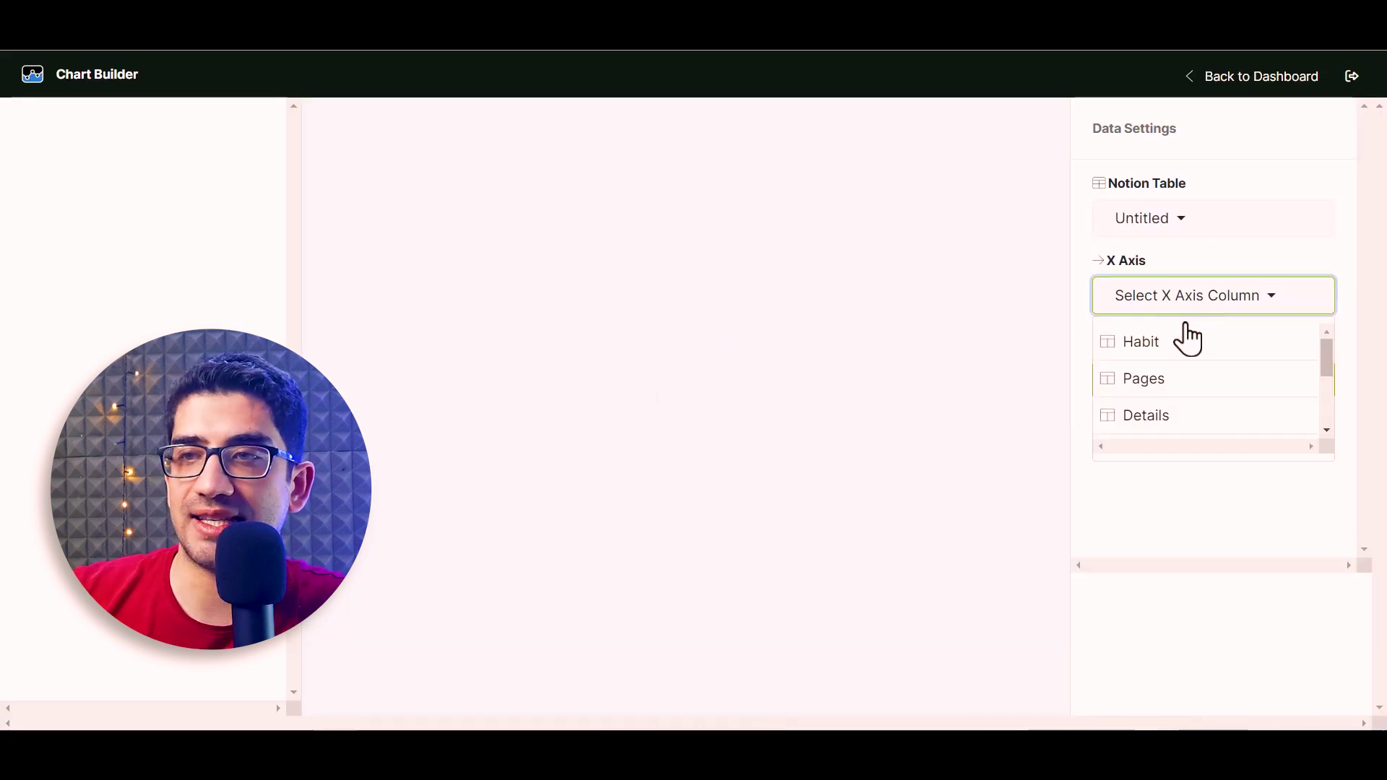
{"action": "scroll", "coordinate": [1155, 419], "scroll_direction": "down", "scroll_amount": 2}
{"action": "left_click", "coordinate": [1174, 390]}
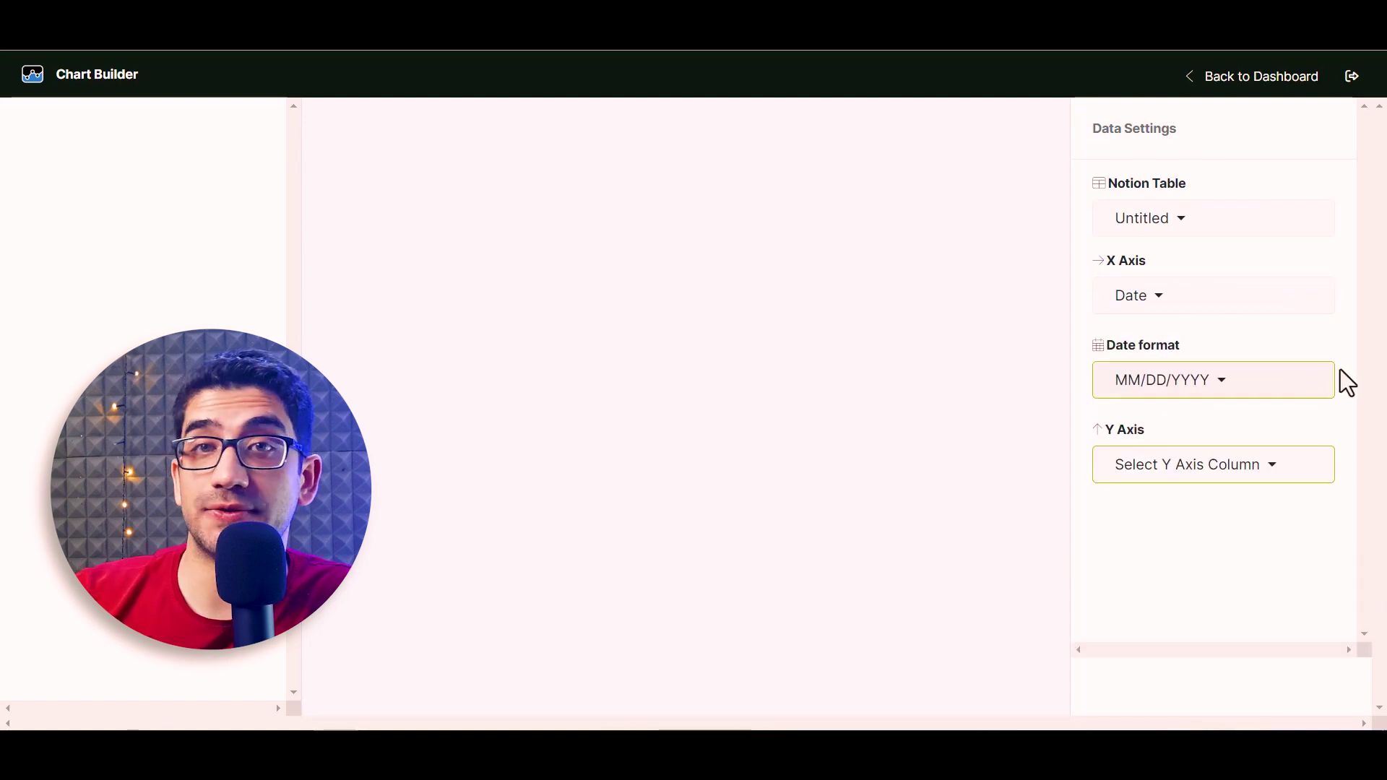
{"action": "left_click", "coordinate": [1206, 390]}
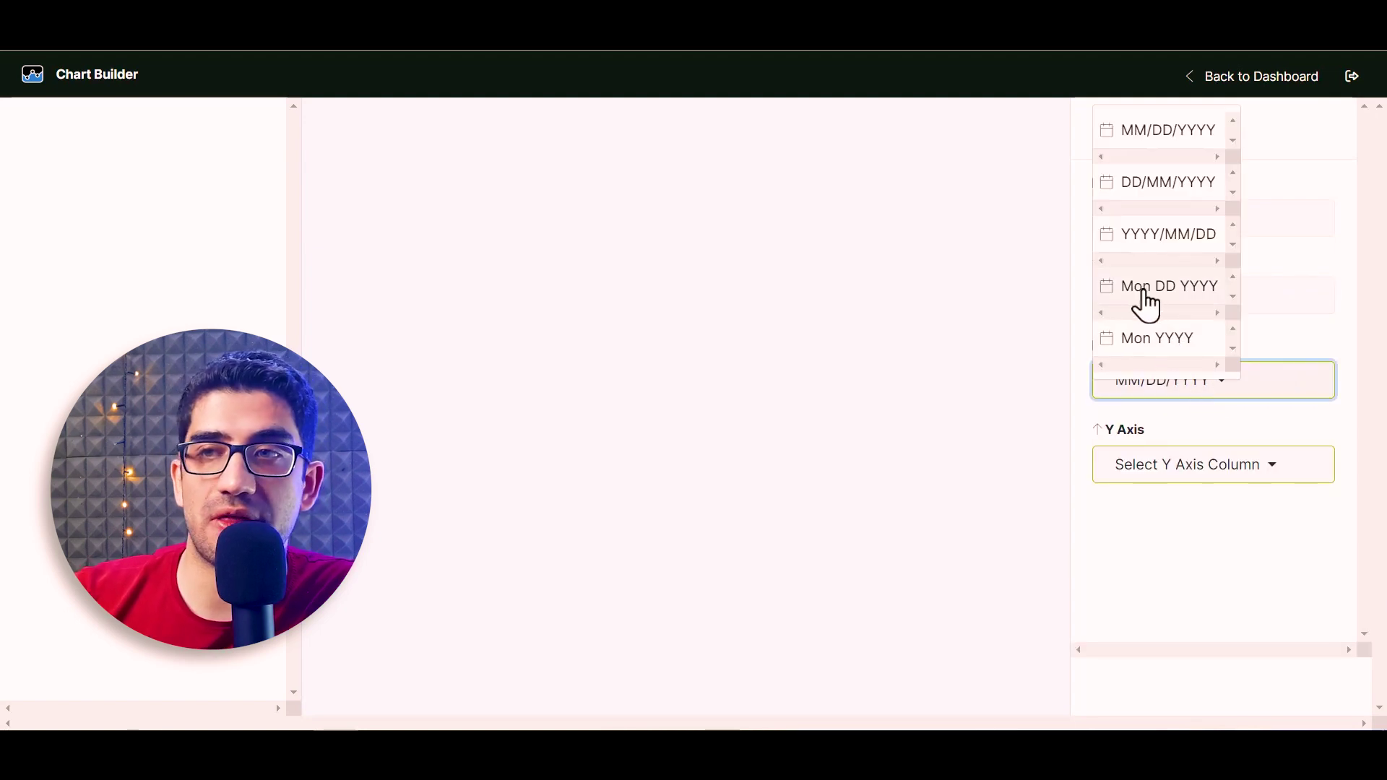
{"action": "left_click", "coordinate": [1143, 296]}
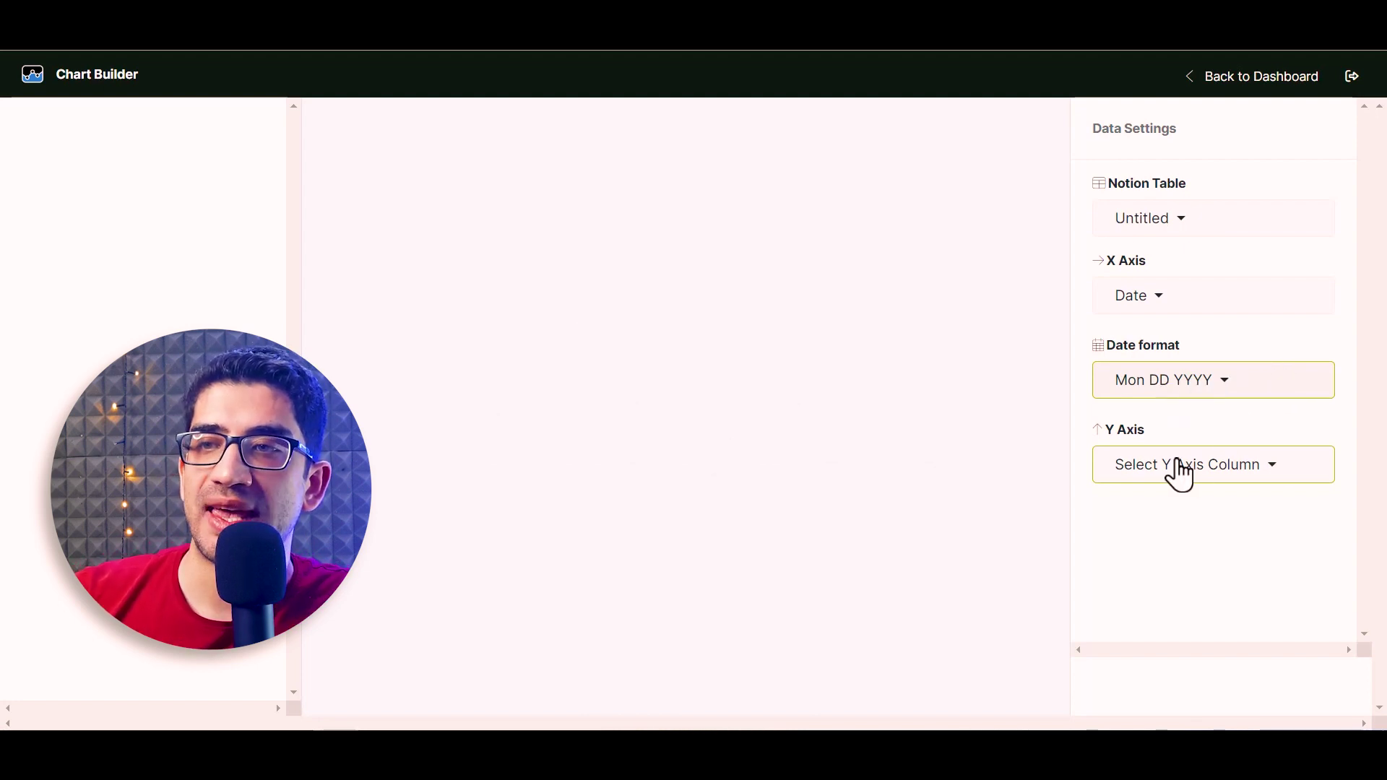
Plot Minutes on the Y axis and sort the chart by Date
{"action": "left_click", "coordinate": [1177, 473]}
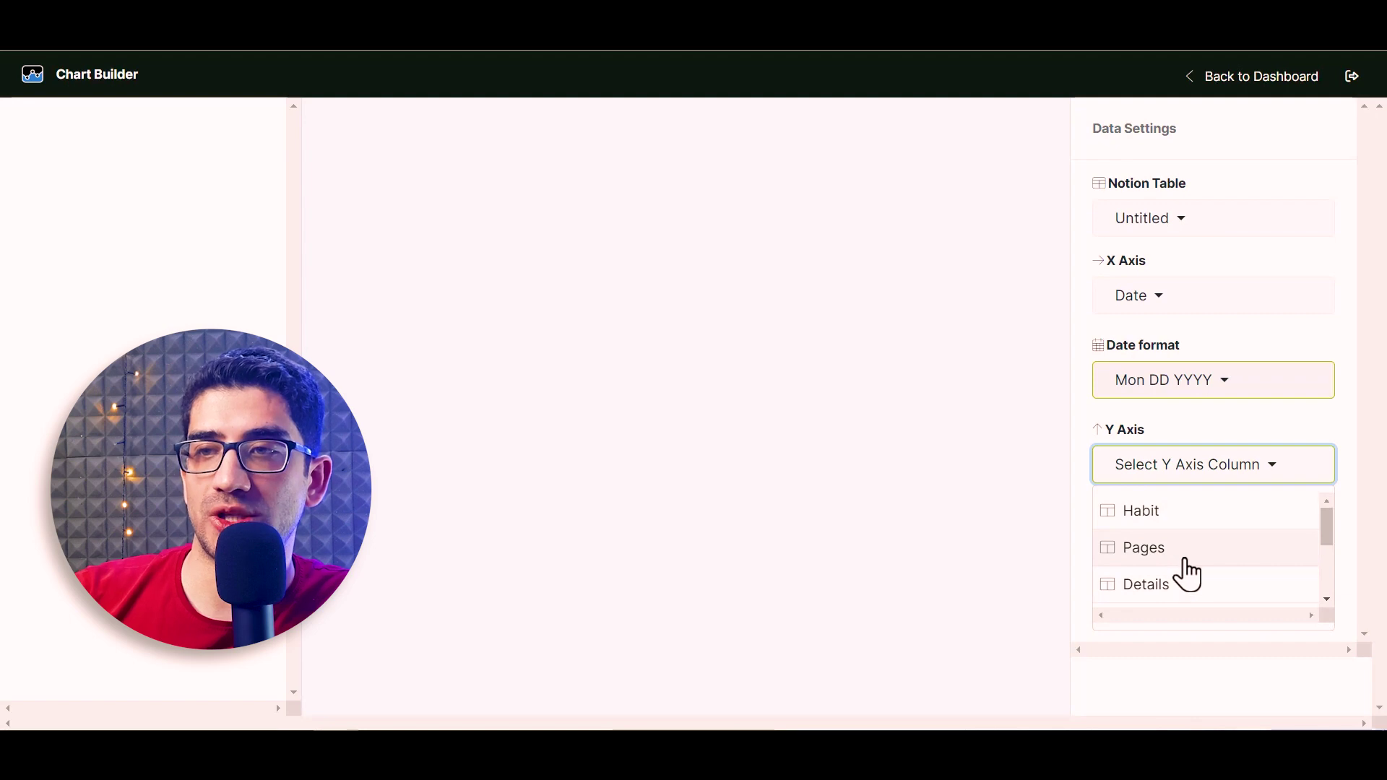
{"action": "scroll", "coordinate": [1228, 567], "scroll_direction": "down", "scroll_amount": 3}
{"action": "left_click", "coordinate": [1224, 516]}
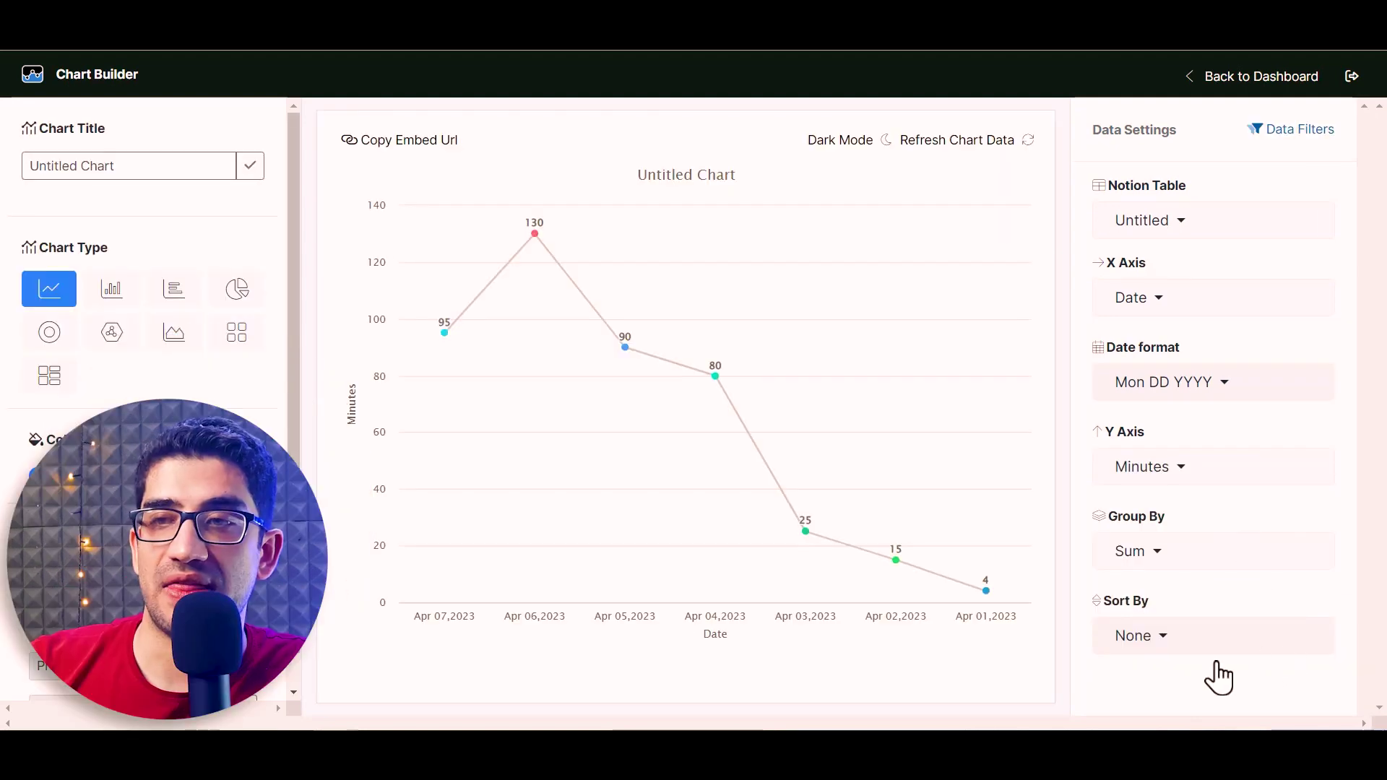
{"action": "left_click", "coordinate": [1130, 650]}
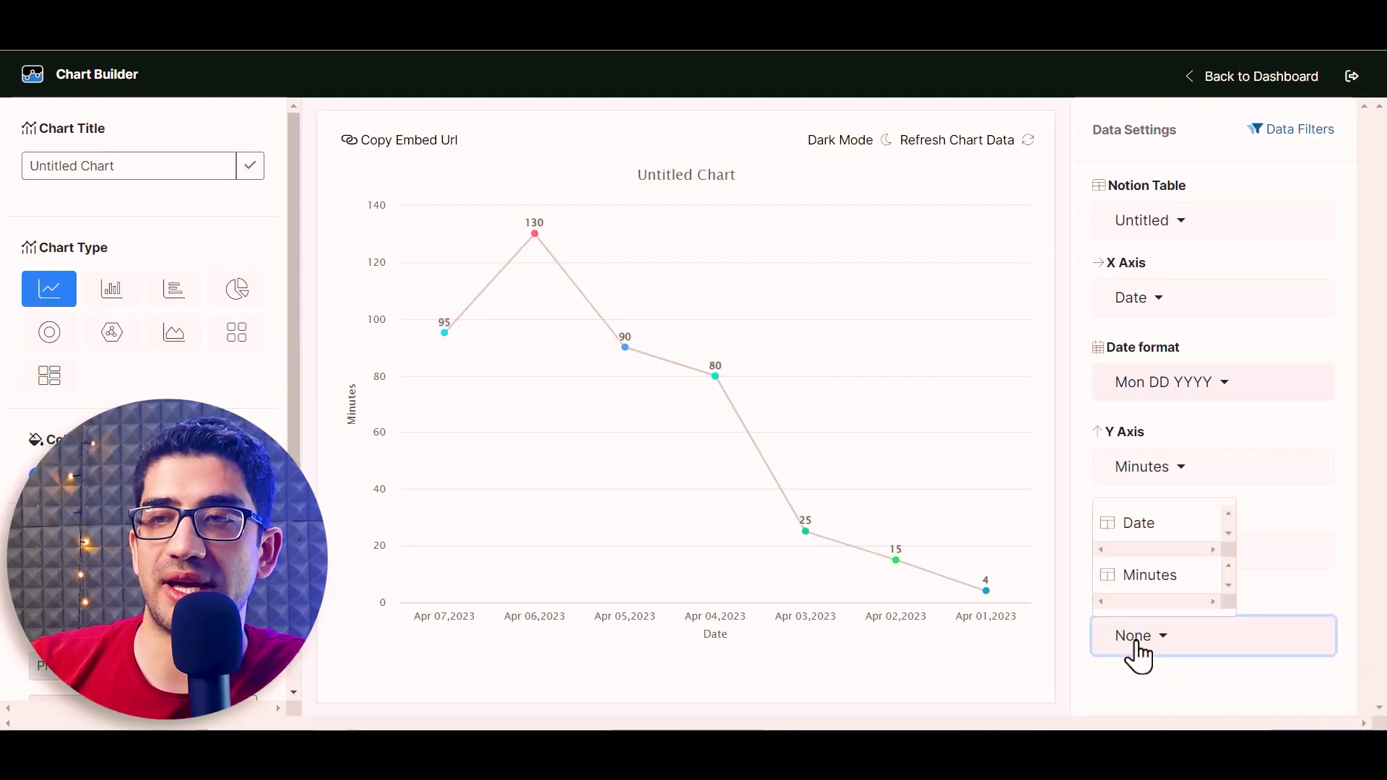
{"action": "left_click", "coordinate": [1148, 525]}
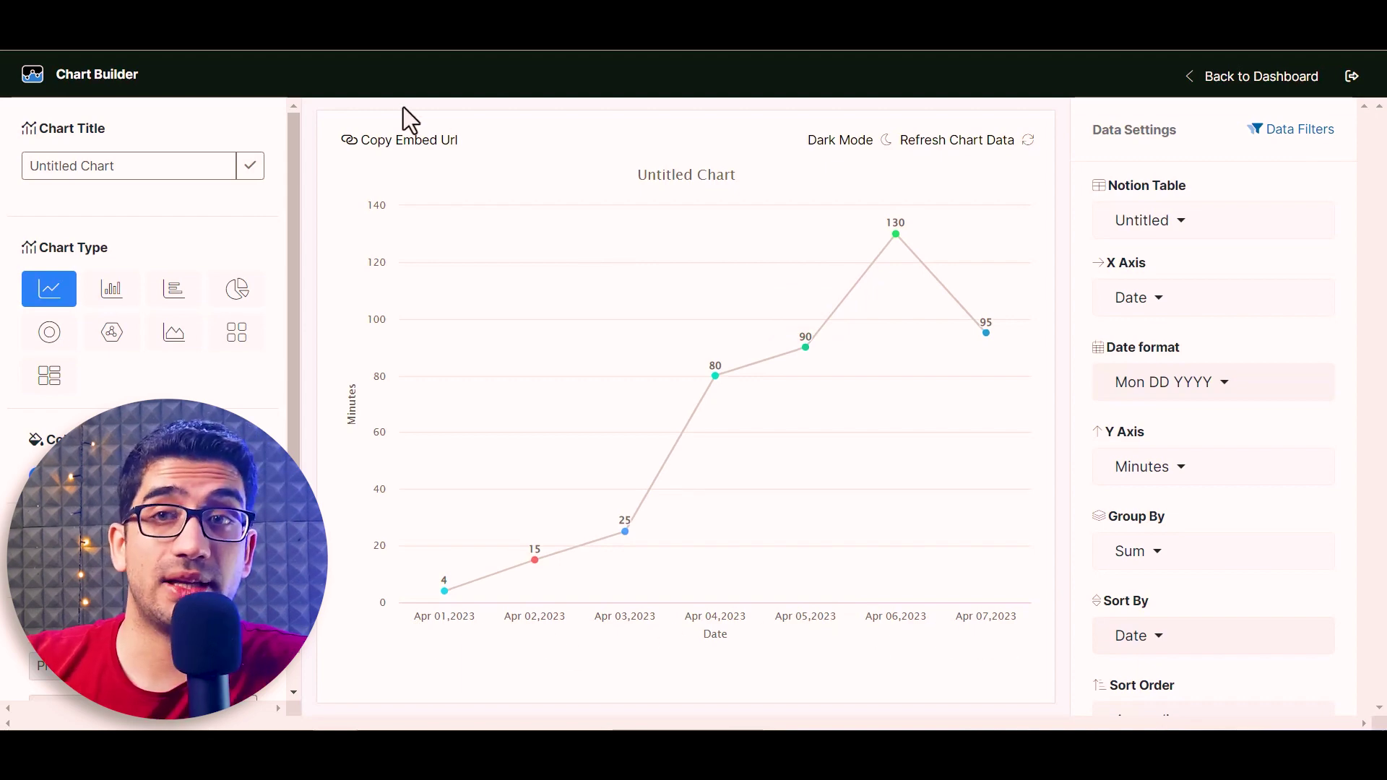
Rename the chart title to 'Overall'
{"action": "triple_click", "coordinate": [166, 170]}
{"action": "type", "text": "Overall"}
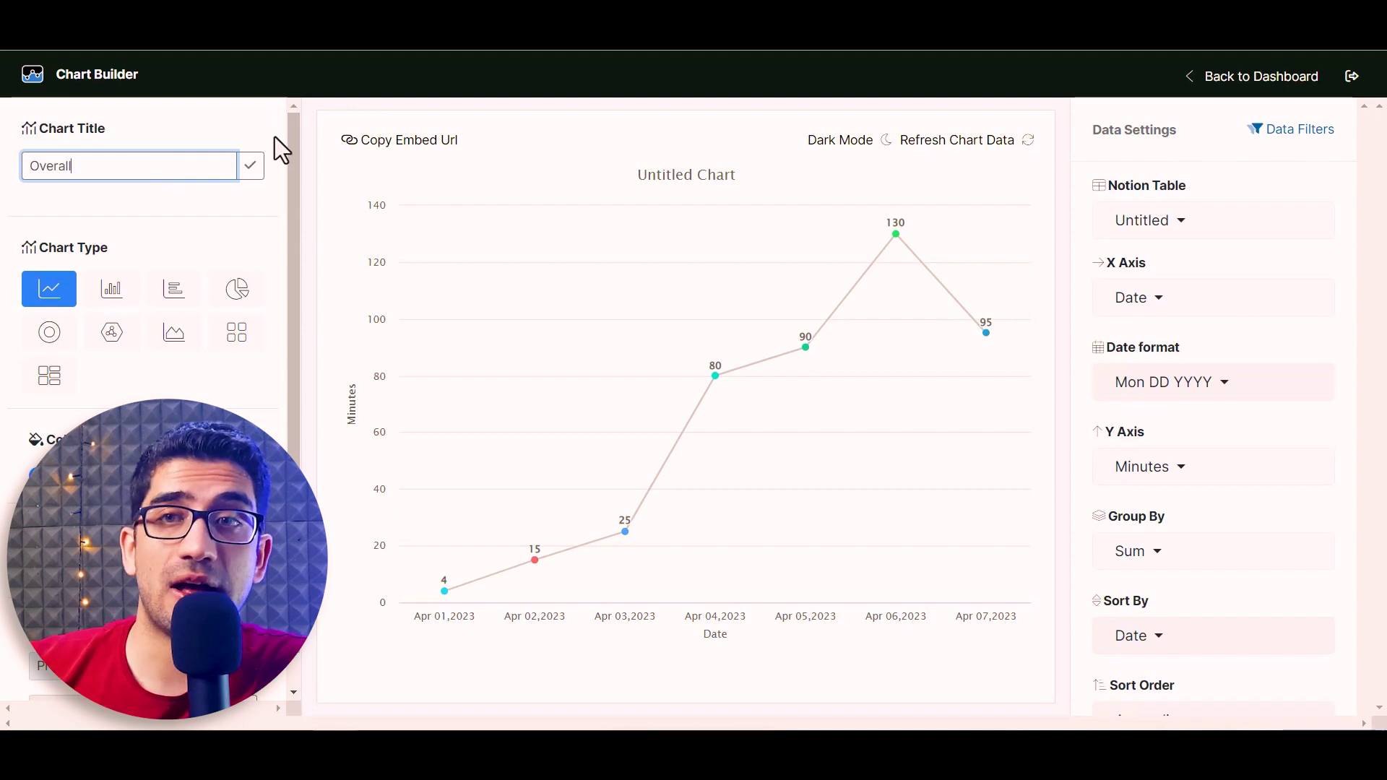
{"action": "left_click", "coordinate": [258, 166]}
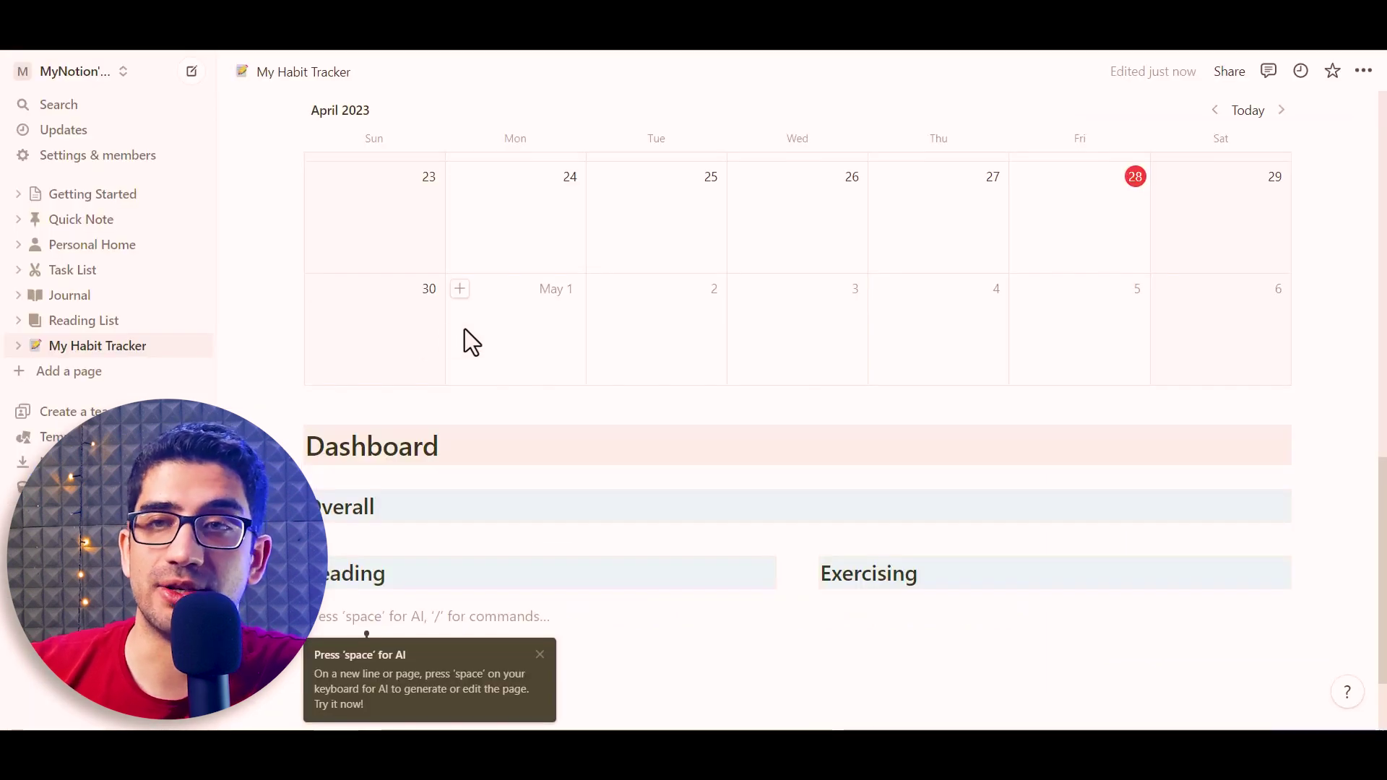
Embed the Overall chart's pasted link in a new /embed block below the Overall heading
{"action": "left_click", "coordinate": [269, 551]}
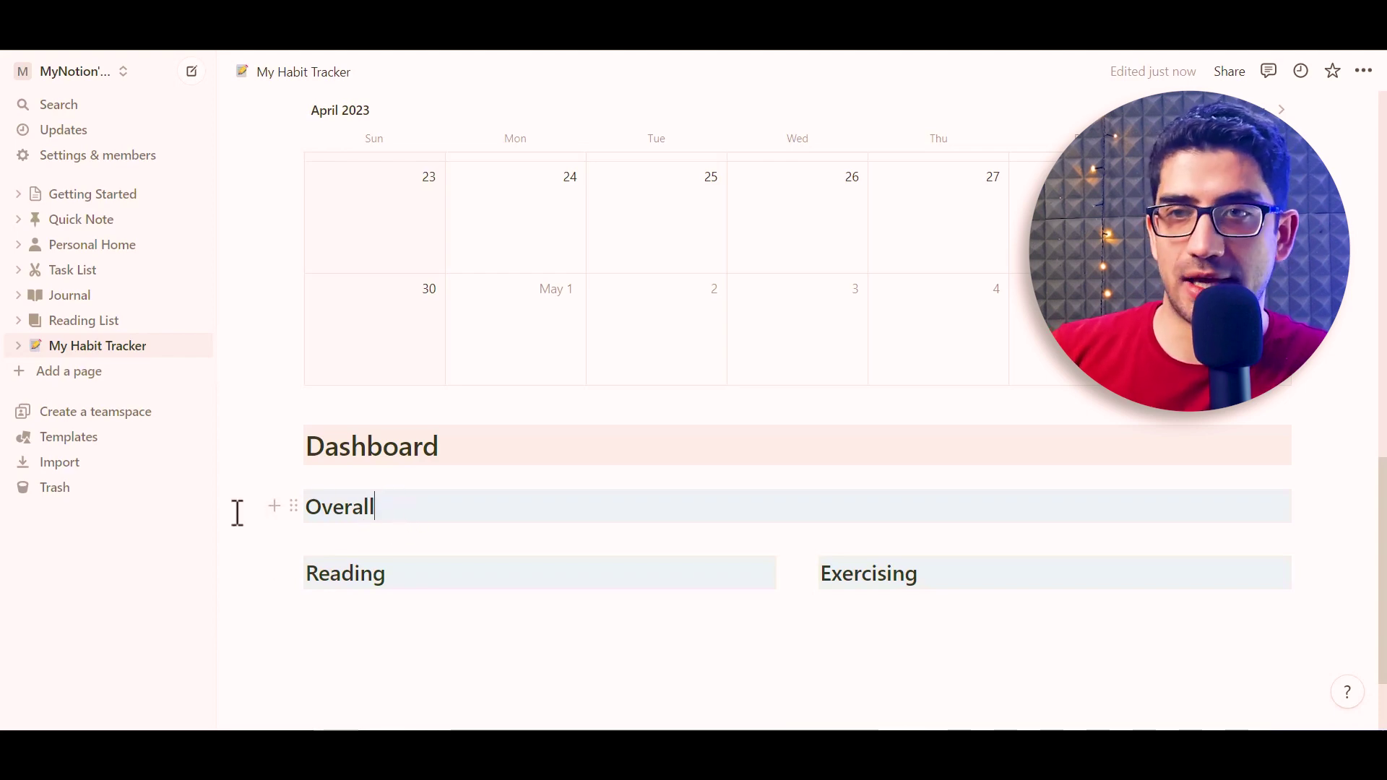
{"action": "key", "text": "Return"}
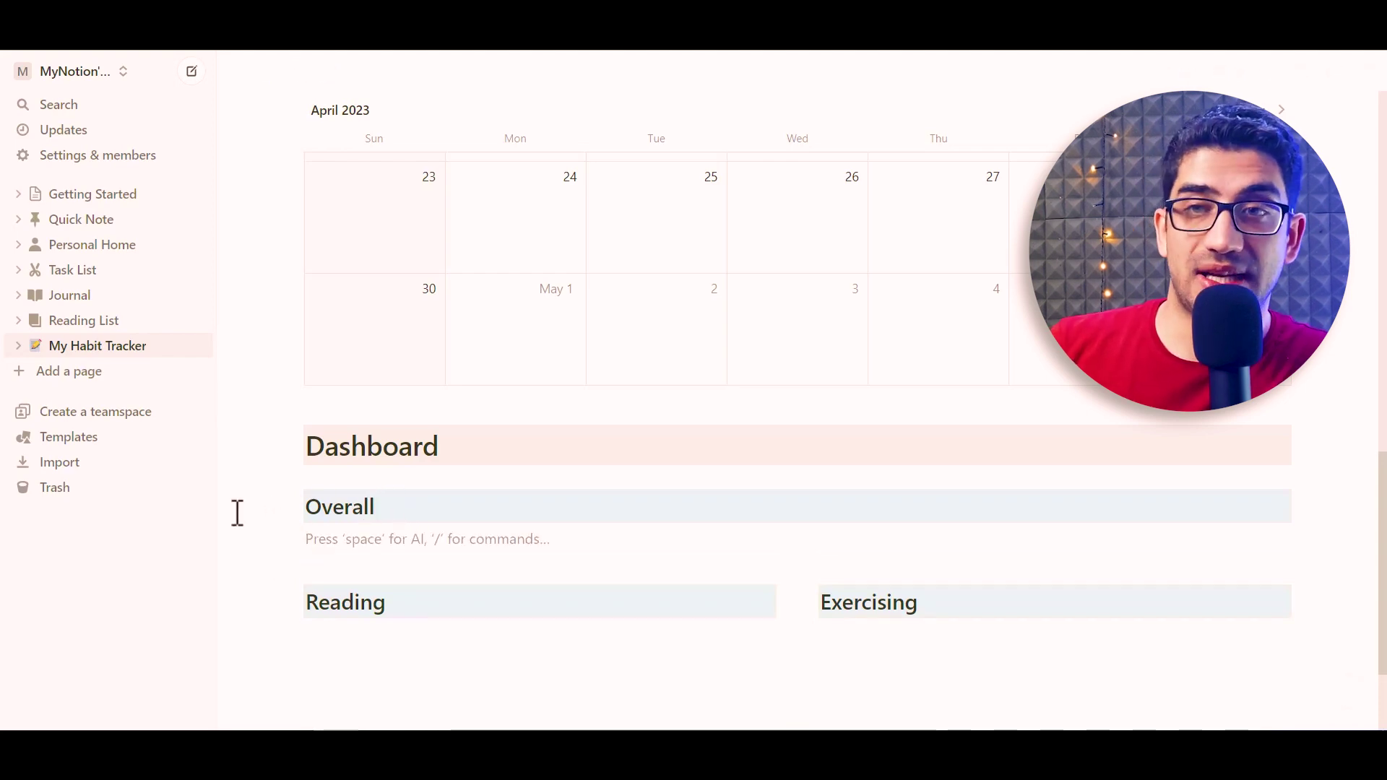
{"action": "type", "text": "/embed"}
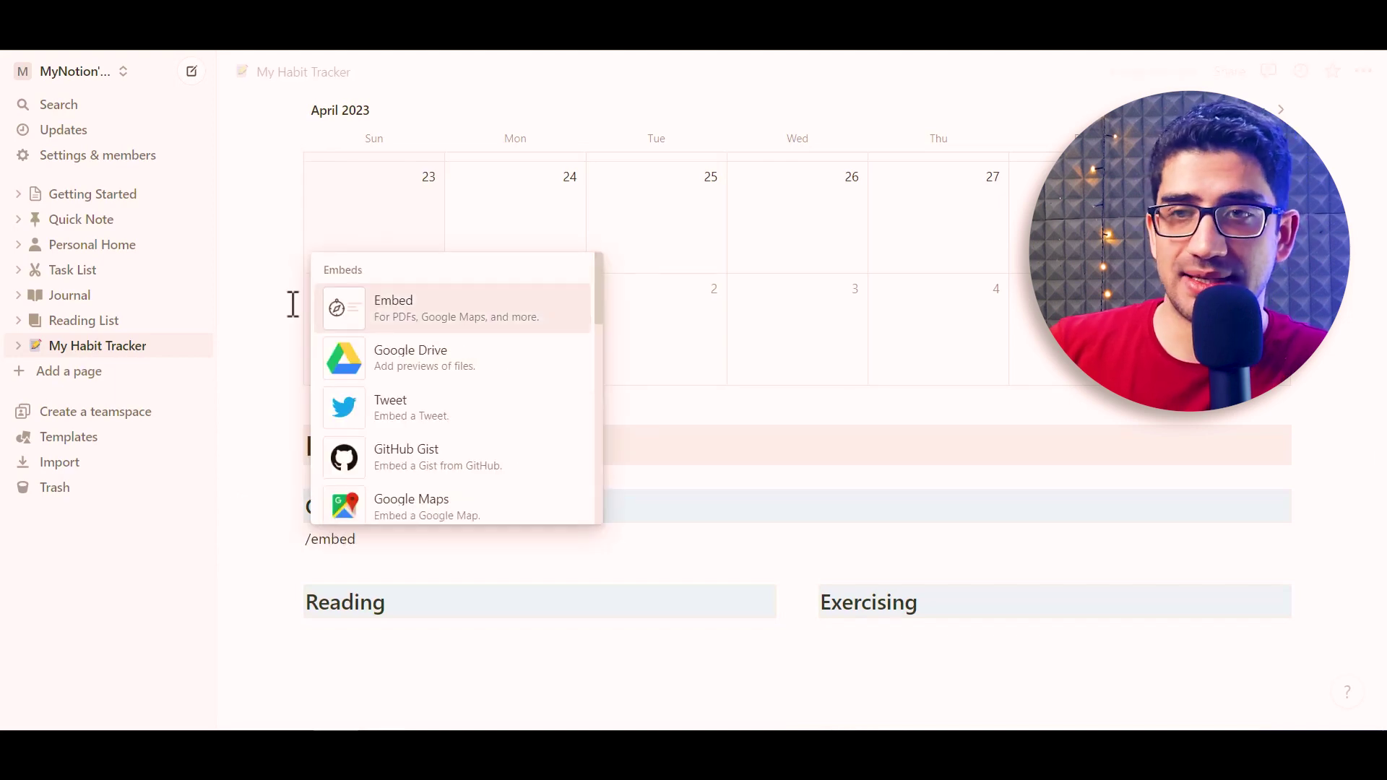
{"action": "left_click", "coordinate": [430, 321]}
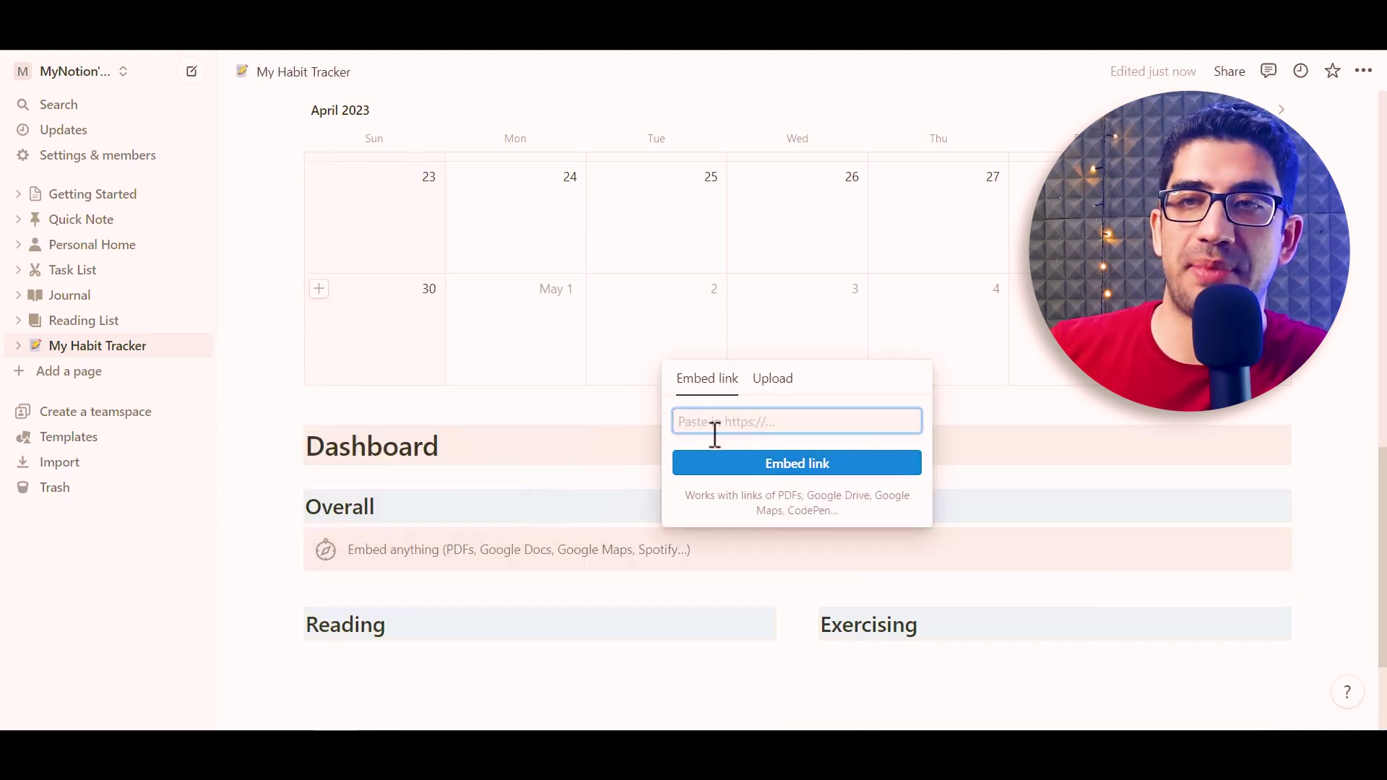
{"action": "key", "text": "ctrl+v"}
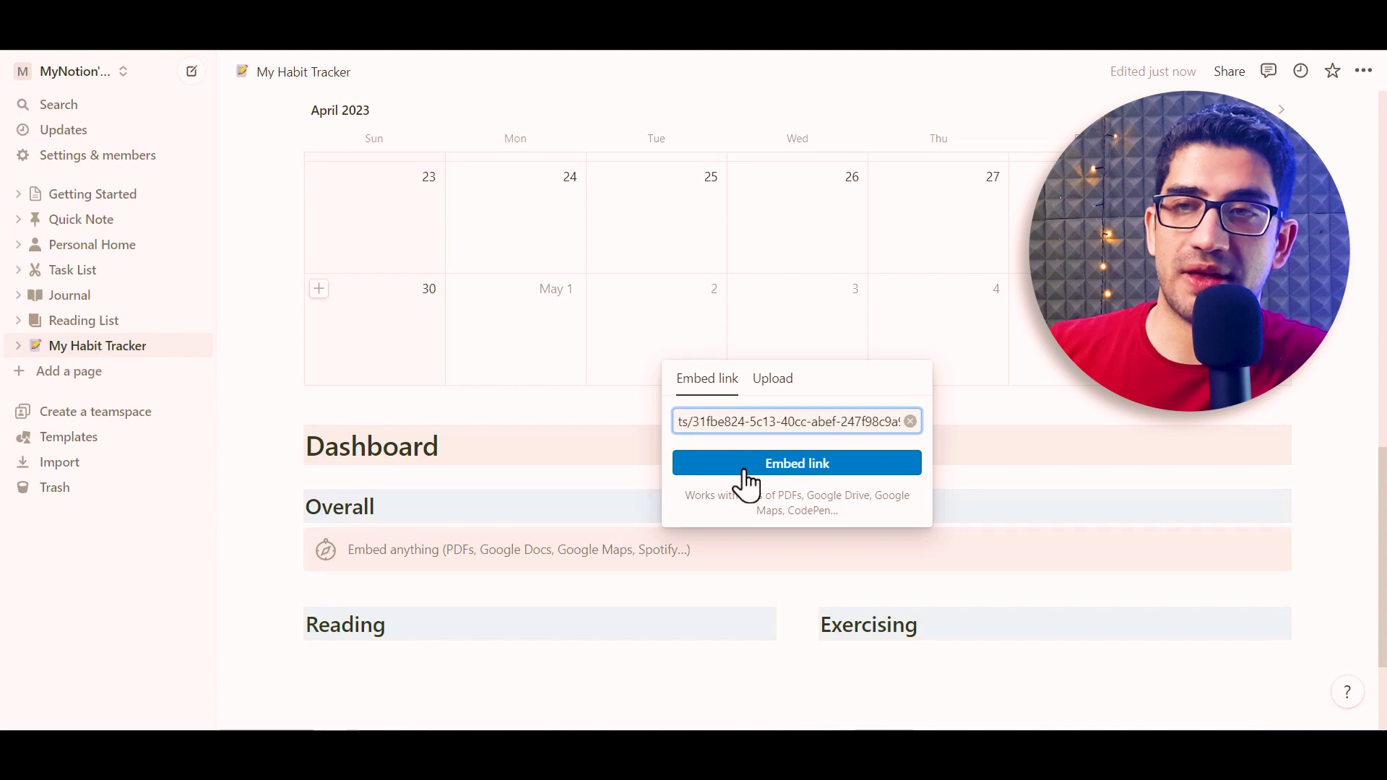
{"action": "left_click", "coordinate": [747, 465]}
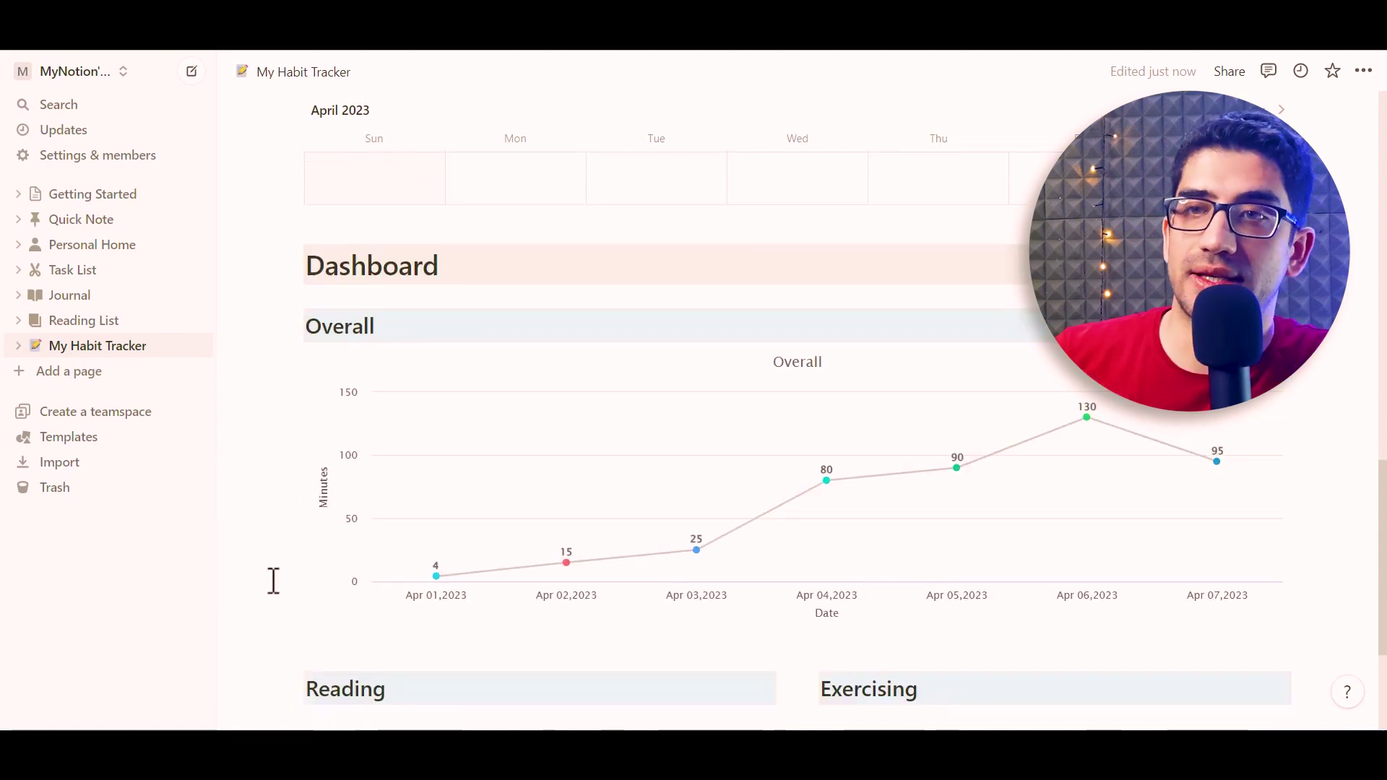
{"action": "scroll", "coordinate": [714, 682], "scroll_direction": "down", "scroll_amount": 1}
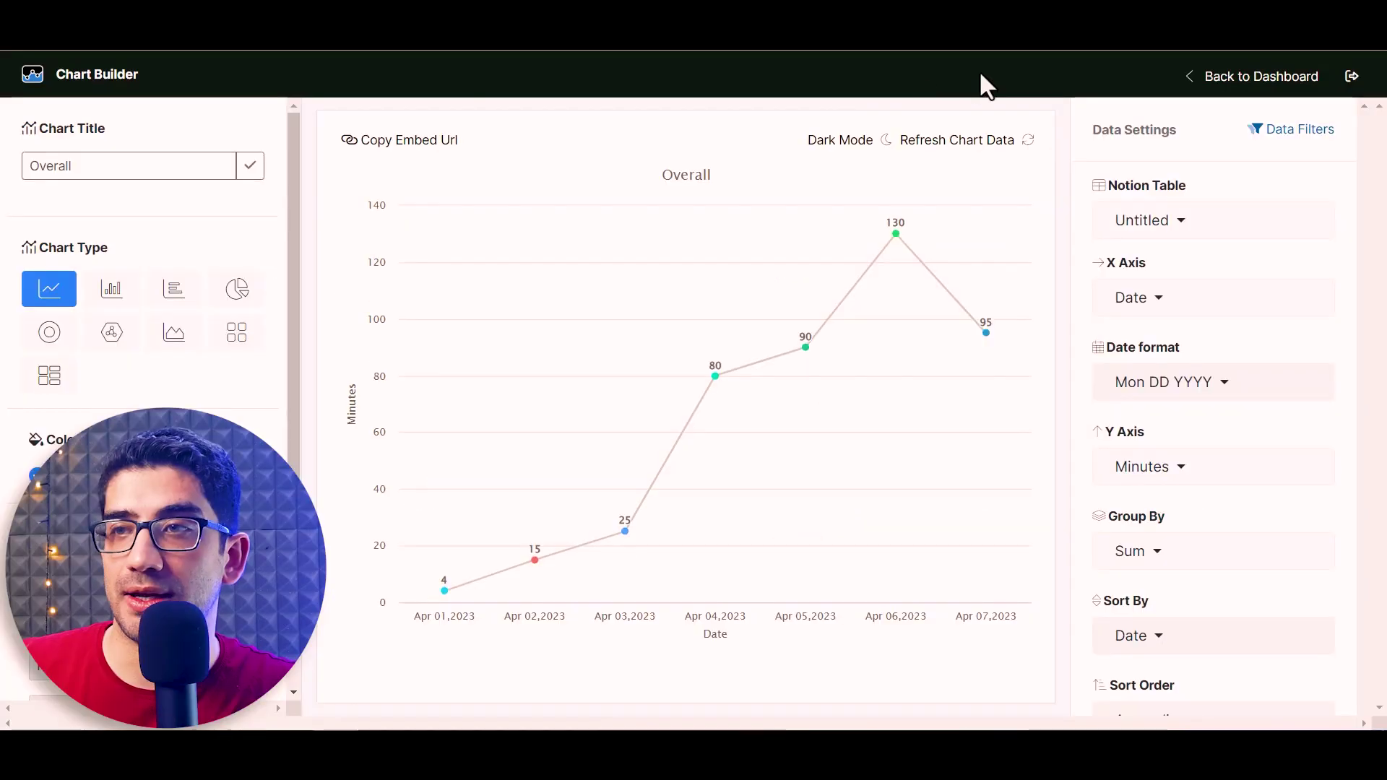
Start a new chart from the Untitled database with Date (Mon DD YYYY) on X and Minutes on Y
{"action": "left_click", "coordinate": [1257, 85]}
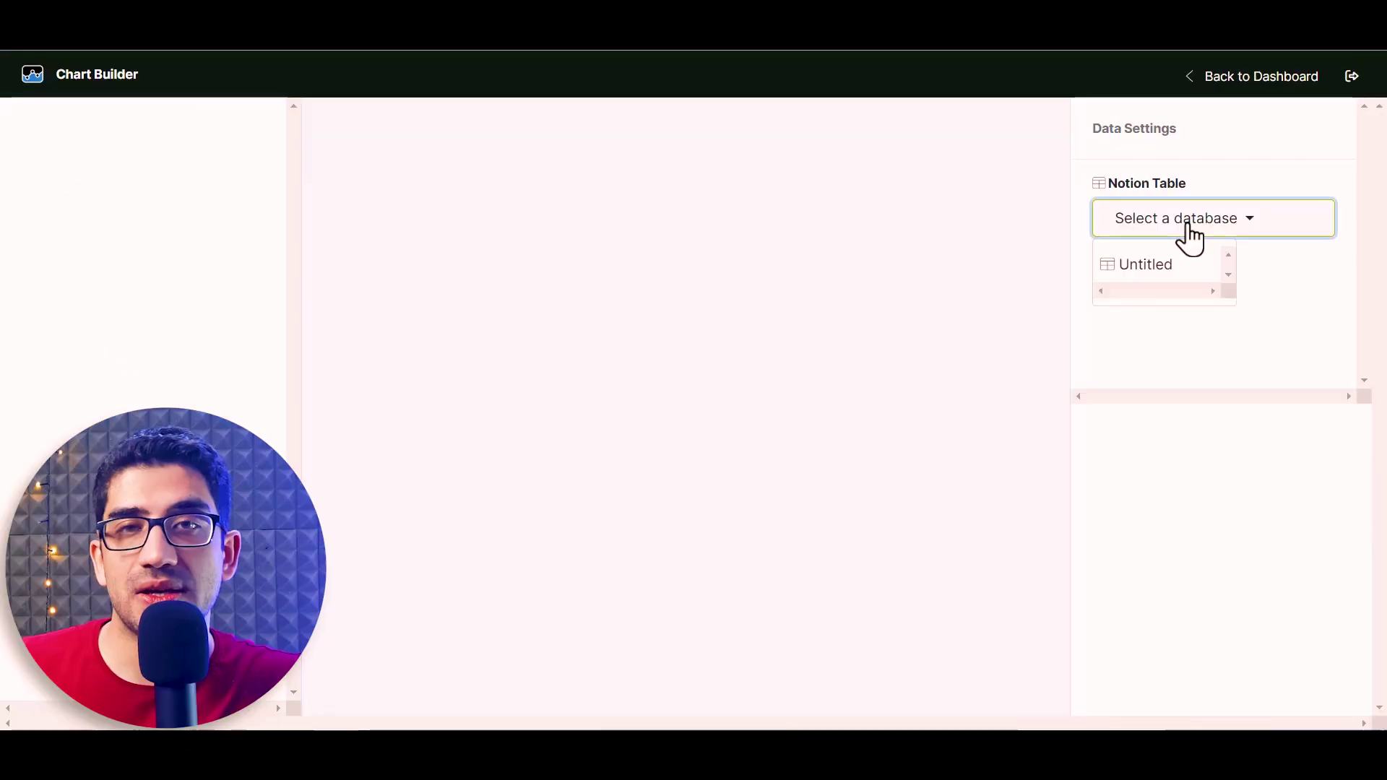
{"action": "left_click", "coordinate": [1151, 263]}
{"action": "left_click", "coordinate": [1213, 294]}
{"action": "left_click", "coordinate": [1136, 390]}
{"action": "left_click", "coordinate": [1154, 376]}
{"action": "left_click", "coordinate": [1168, 286]}
{"action": "left_click", "coordinate": [1254, 468]}
{"action": "scroll", "coordinate": [1253, 570], "scroll_direction": "down", "scroll_amount": 3}
{"action": "left_click", "coordinate": [1185, 553]}
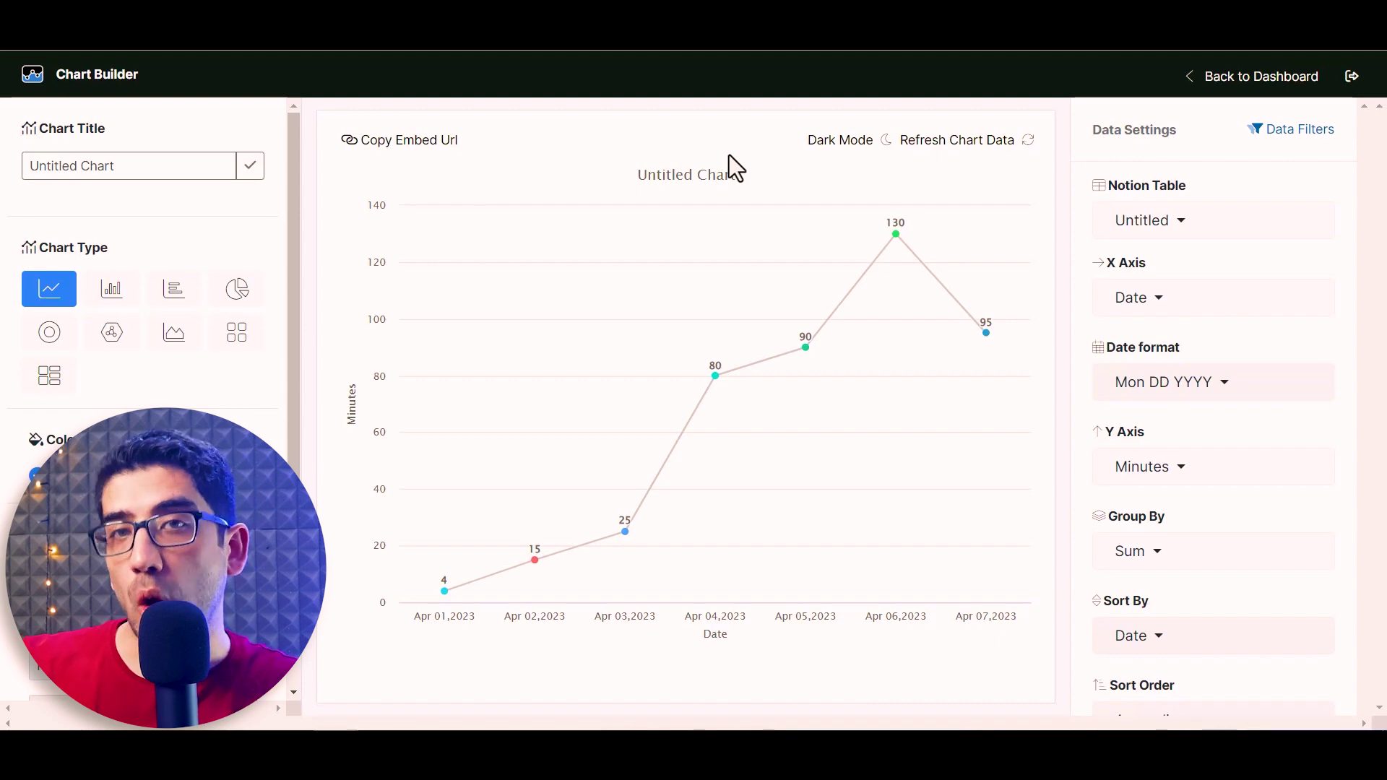
Add a data filter so only records with Habit equal to Reading are plotted
{"action": "left_click", "coordinate": [1293, 134]}
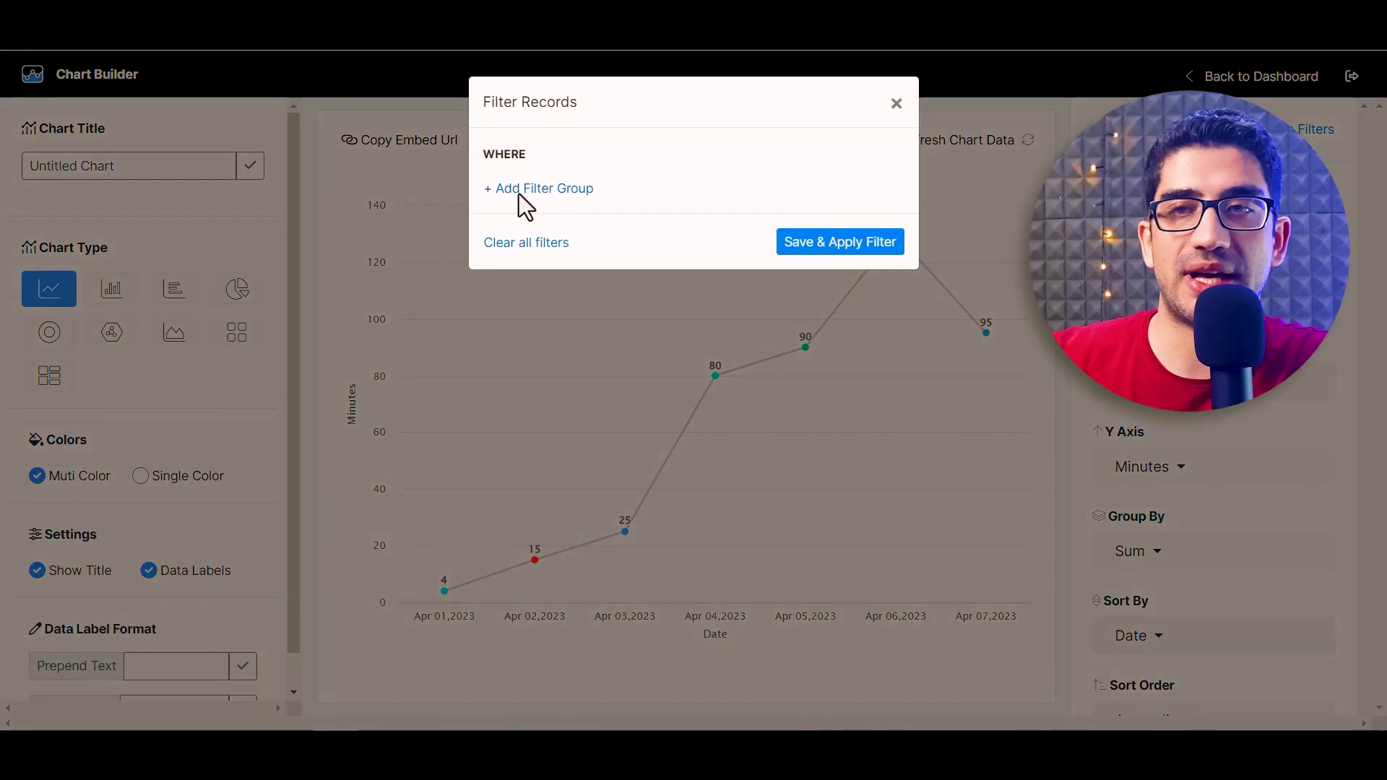
{"action": "left_click", "coordinate": [531, 190]}
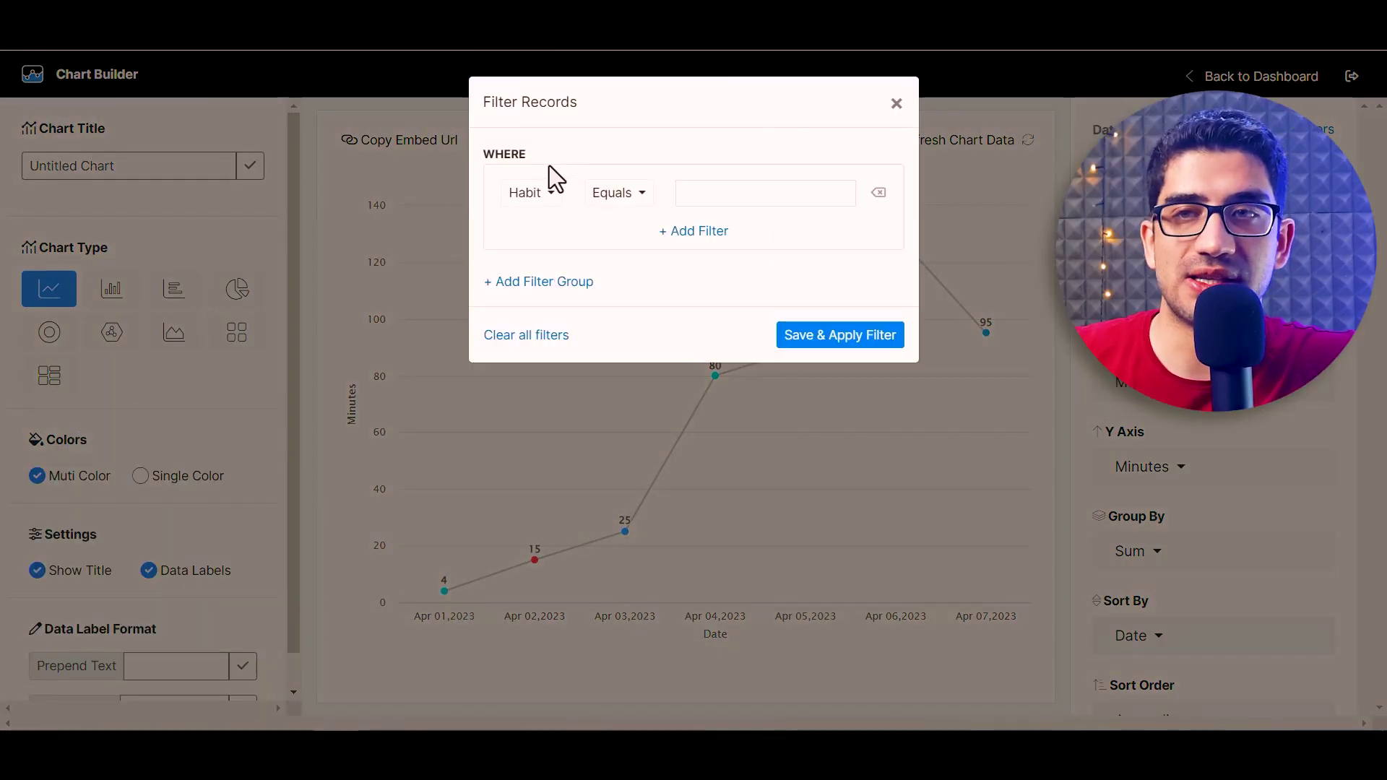
{"action": "left_click", "coordinate": [523, 203]}
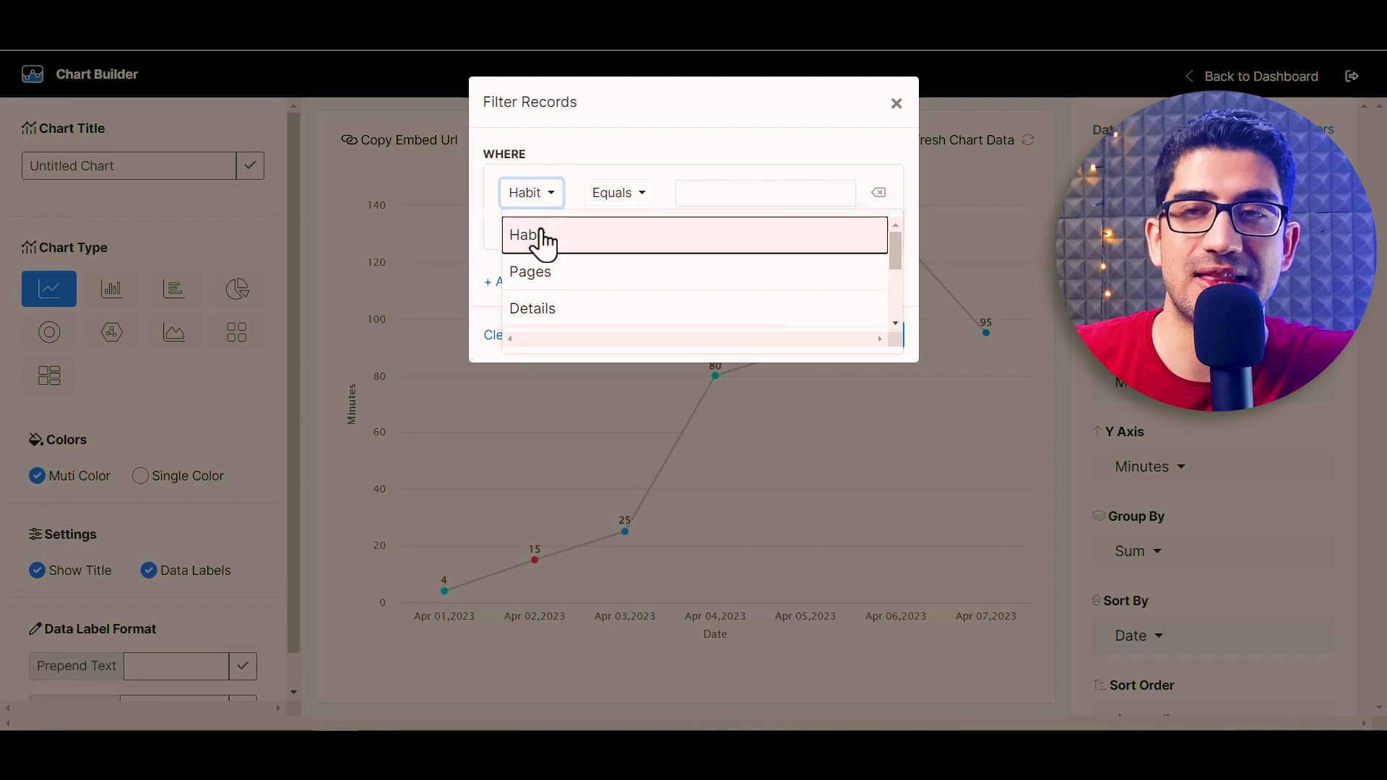
{"action": "left_click", "coordinate": [539, 239]}
{"action": "left_click", "coordinate": [730, 201]}
{"action": "type", "text": "Reading"}
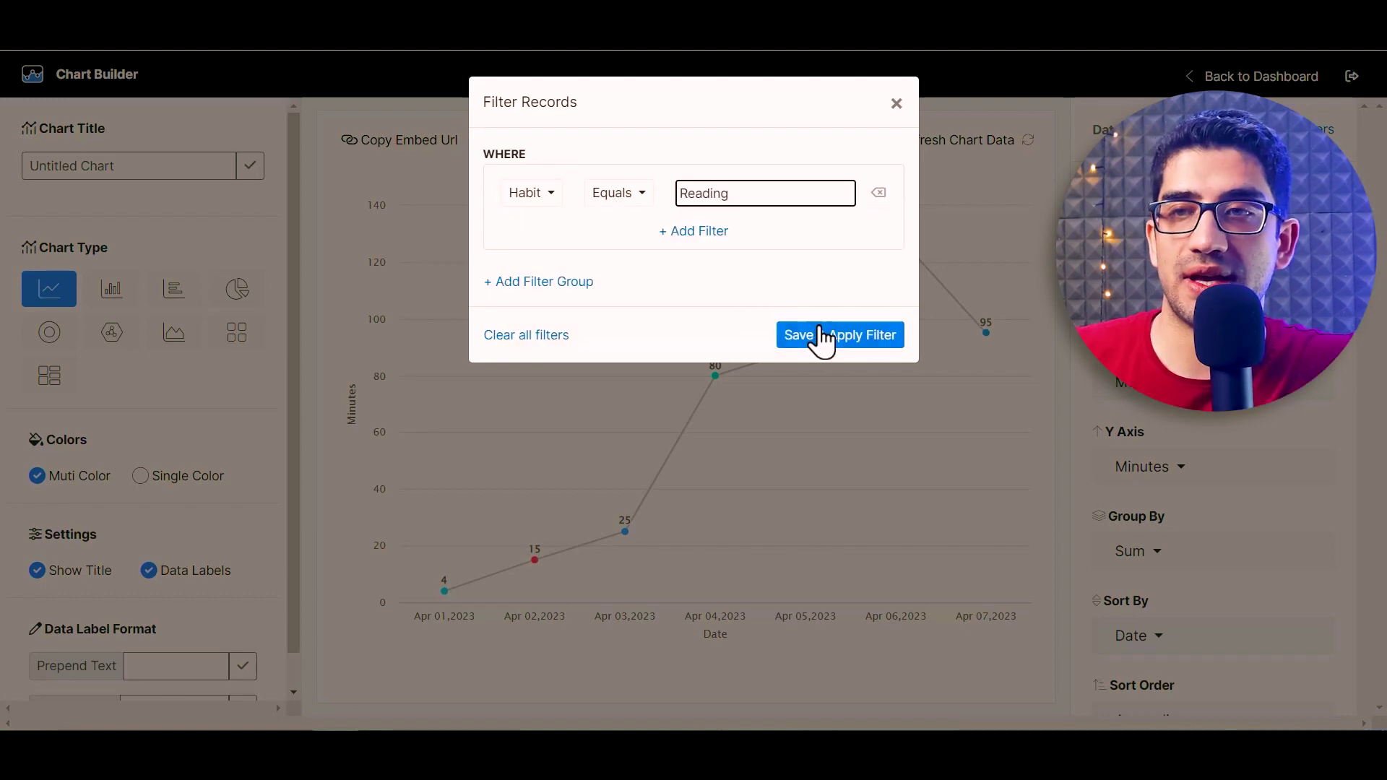
{"action": "left_click", "coordinate": [839, 336]}
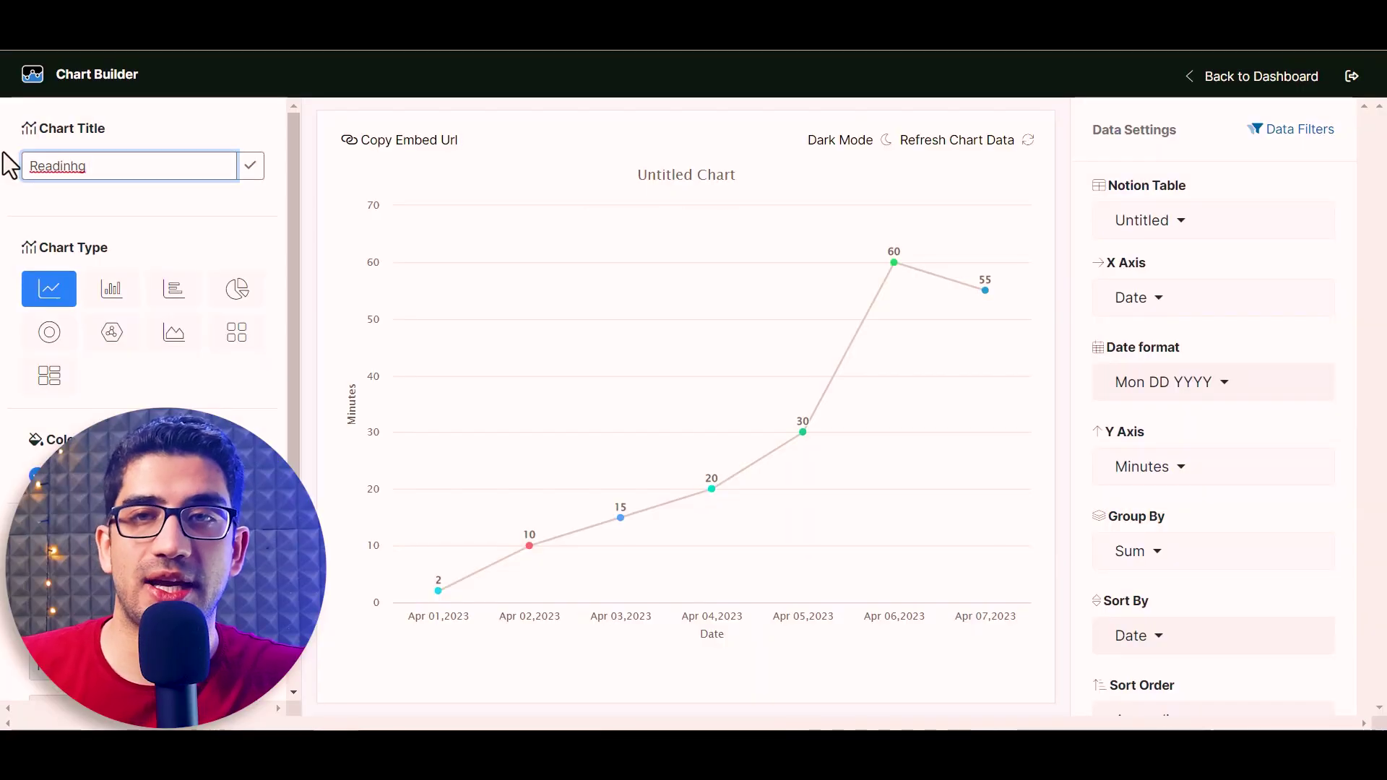
Correct the chart title to 'Reading Habit'
{"action": "key", "text": "BackSpace"}
{"action": "key", "text": "BackSpace"}
{"action": "type", "text": "g Habit"}
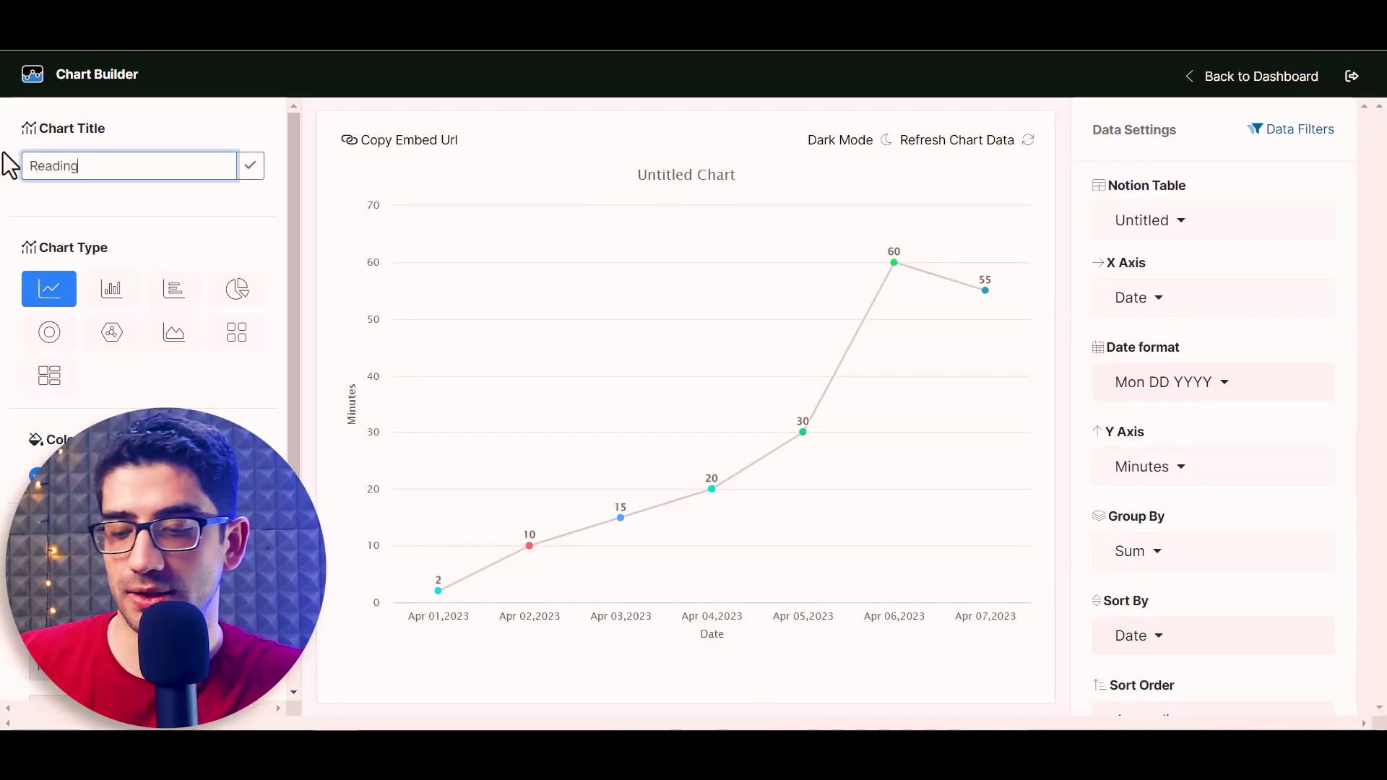
{"action": "left_click", "coordinate": [250, 176]}
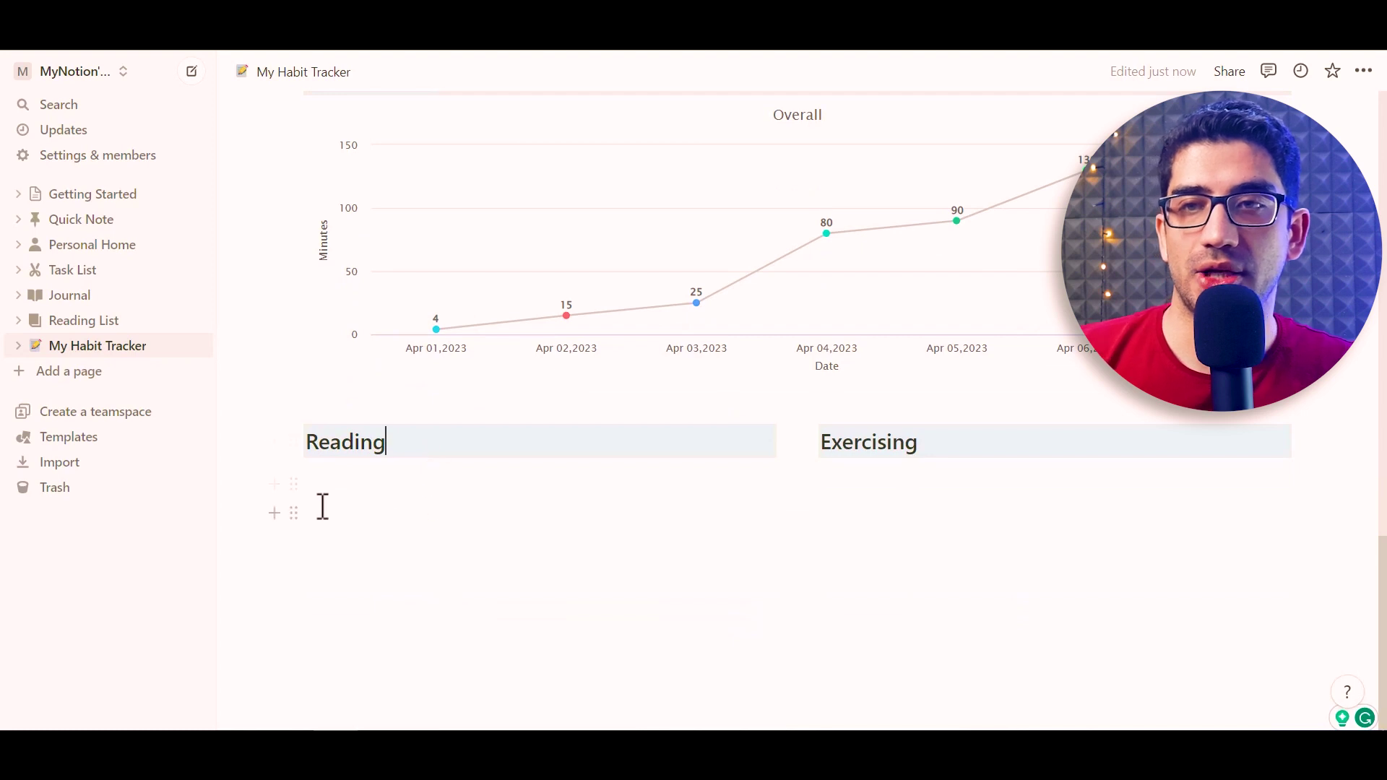
Embed the Reading Habit chart link in a new block under the Reading heading
{"action": "key", "text": "Return"}
{"action": "type", "text": "/embed"}
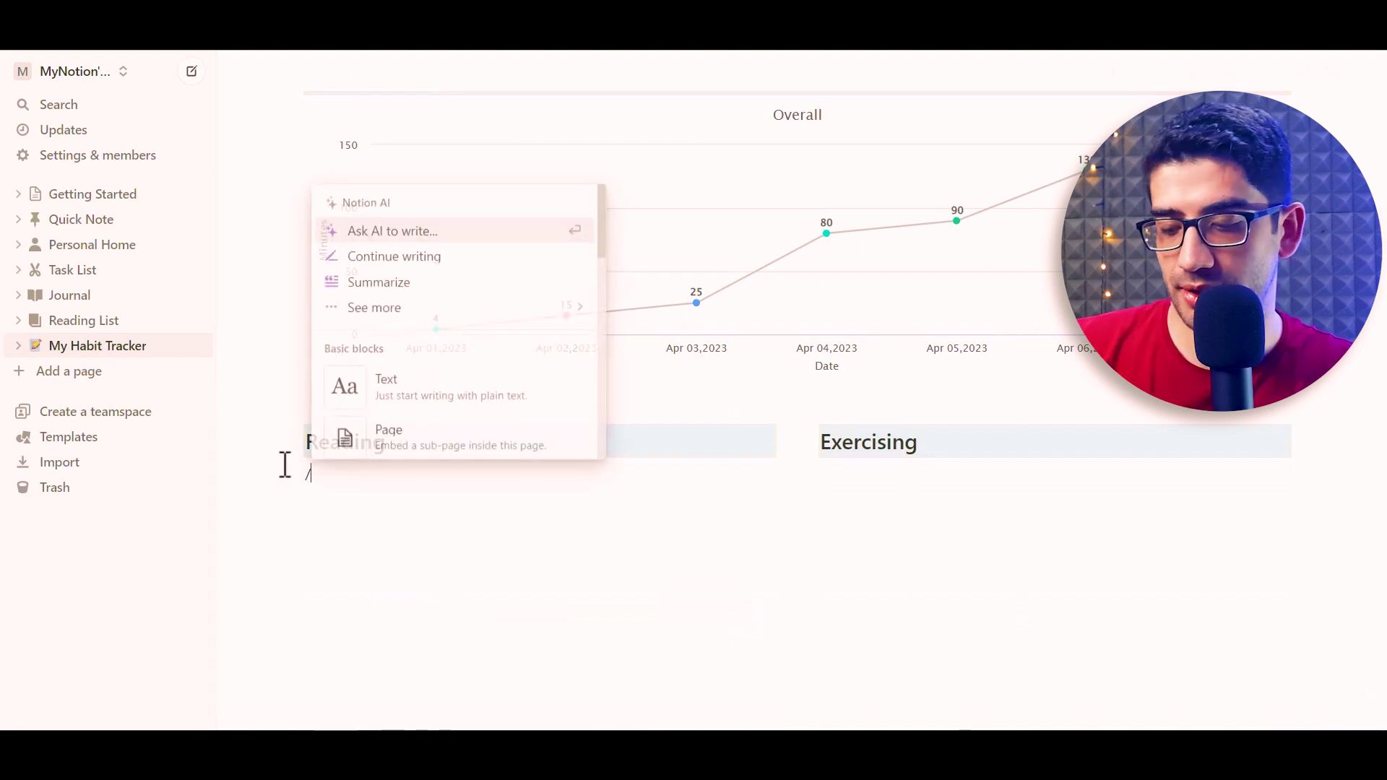
{"action": "left_click", "coordinate": [384, 249]}
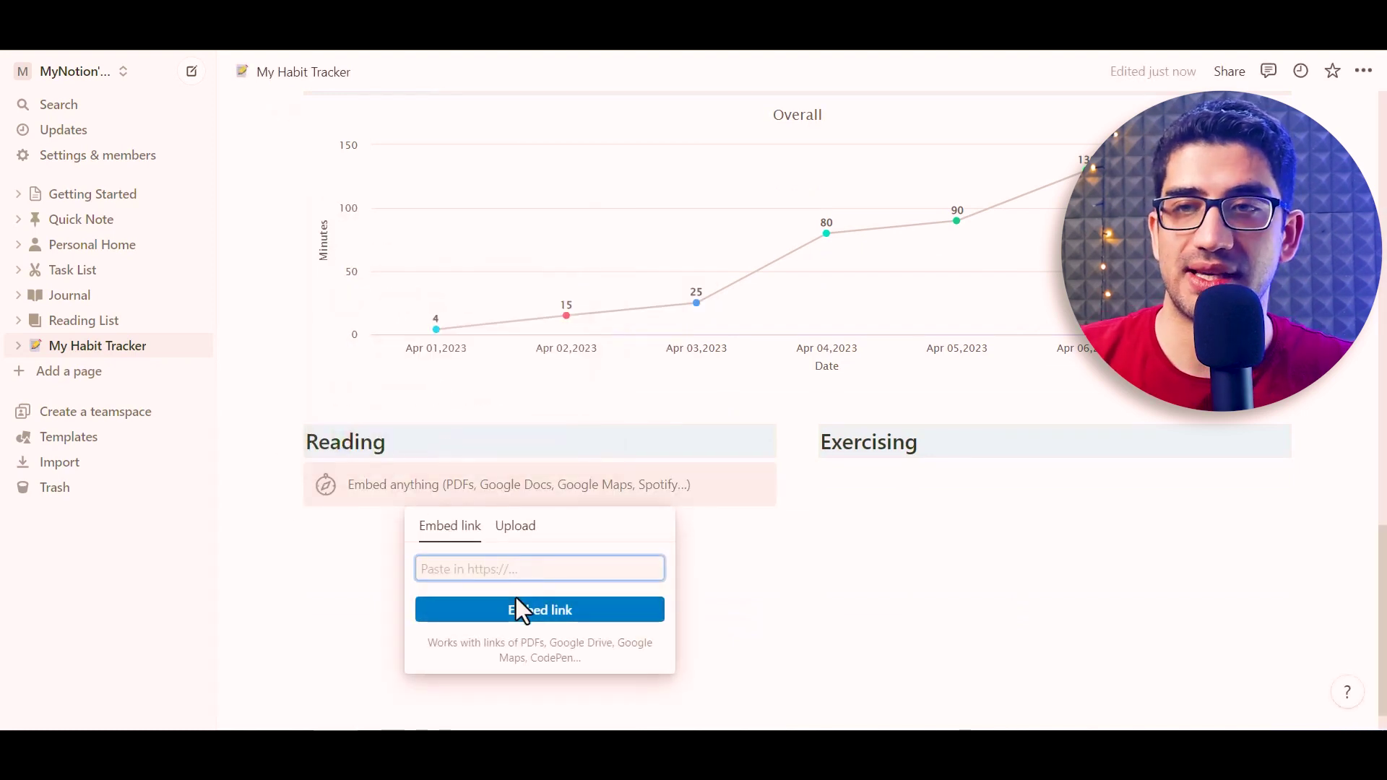
{"action": "key", "text": "ctrl+v"}
{"action": "left_click", "coordinate": [488, 628]}
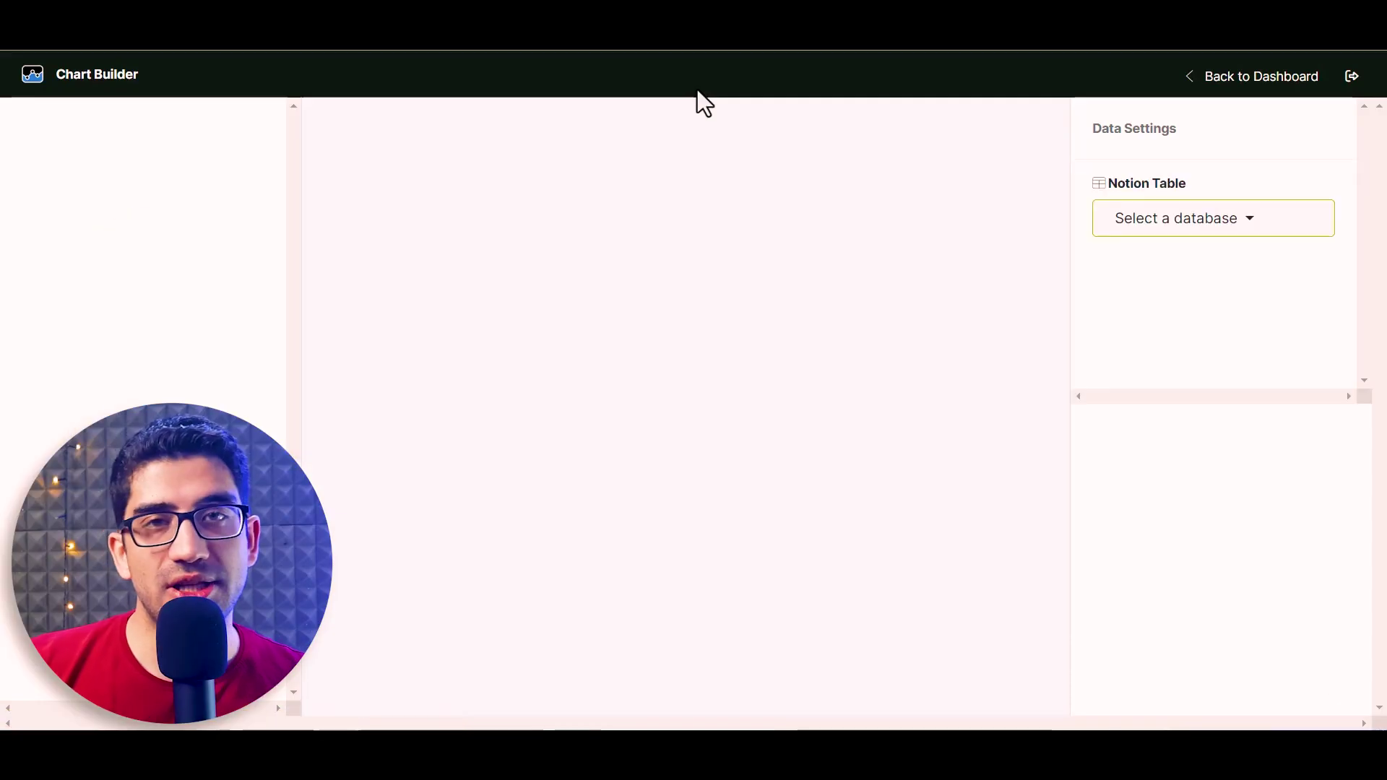
Build an Exercising Habit line chart of Minutes by Date, filtered to the Exercising habit
{"action": "left_click", "coordinate": [1213, 217]}
{"action": "left_click", "coordinate": [1136, 279]}
{"action": "left_click", "coordinate": [1185, 396]}
{"action": "left_click", "coordinate": [1148, 284]}
{"action": "left_click", "coordinate": [1141, 636]}
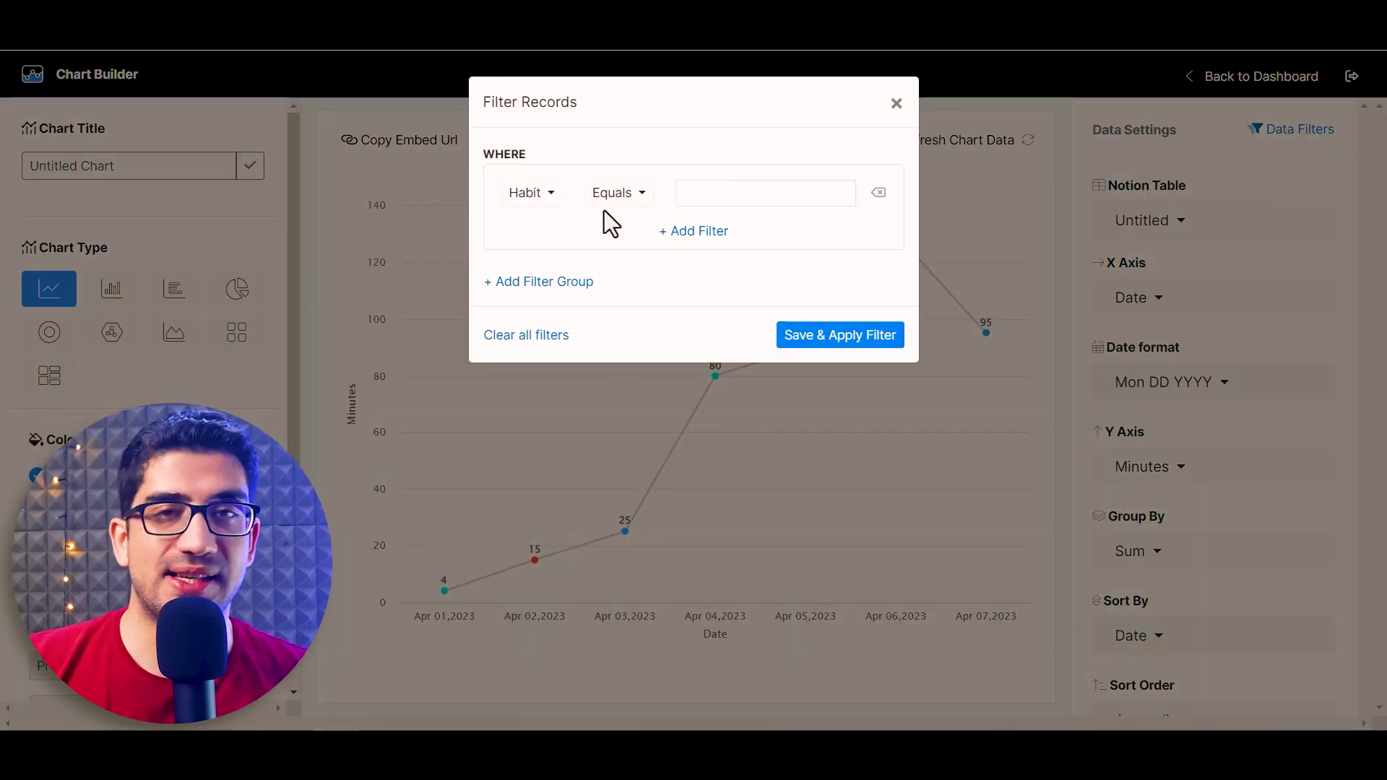
{"action": "type", "text": "Exercising"}
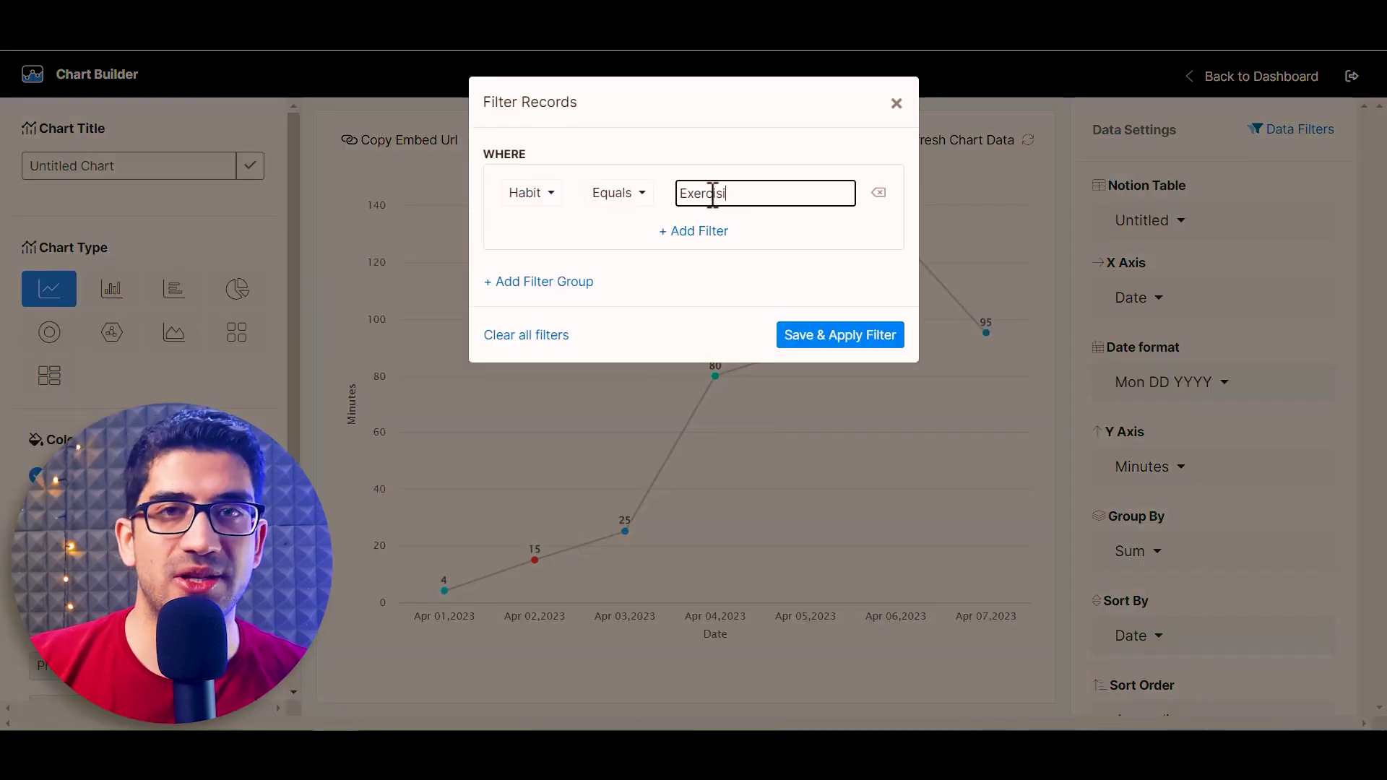
{"action": "left_click", "coordinate": [838, 331]}
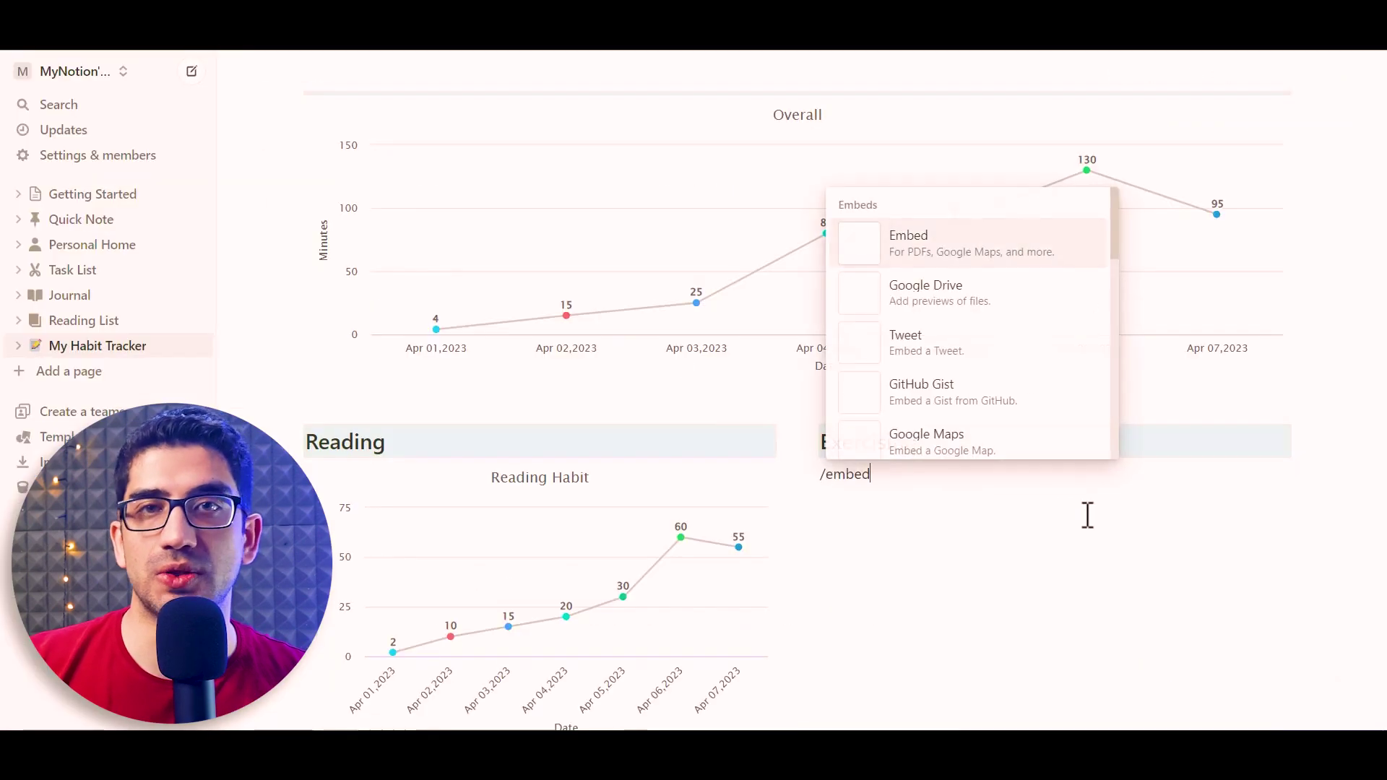
{"action": "key", "text": "Return"}
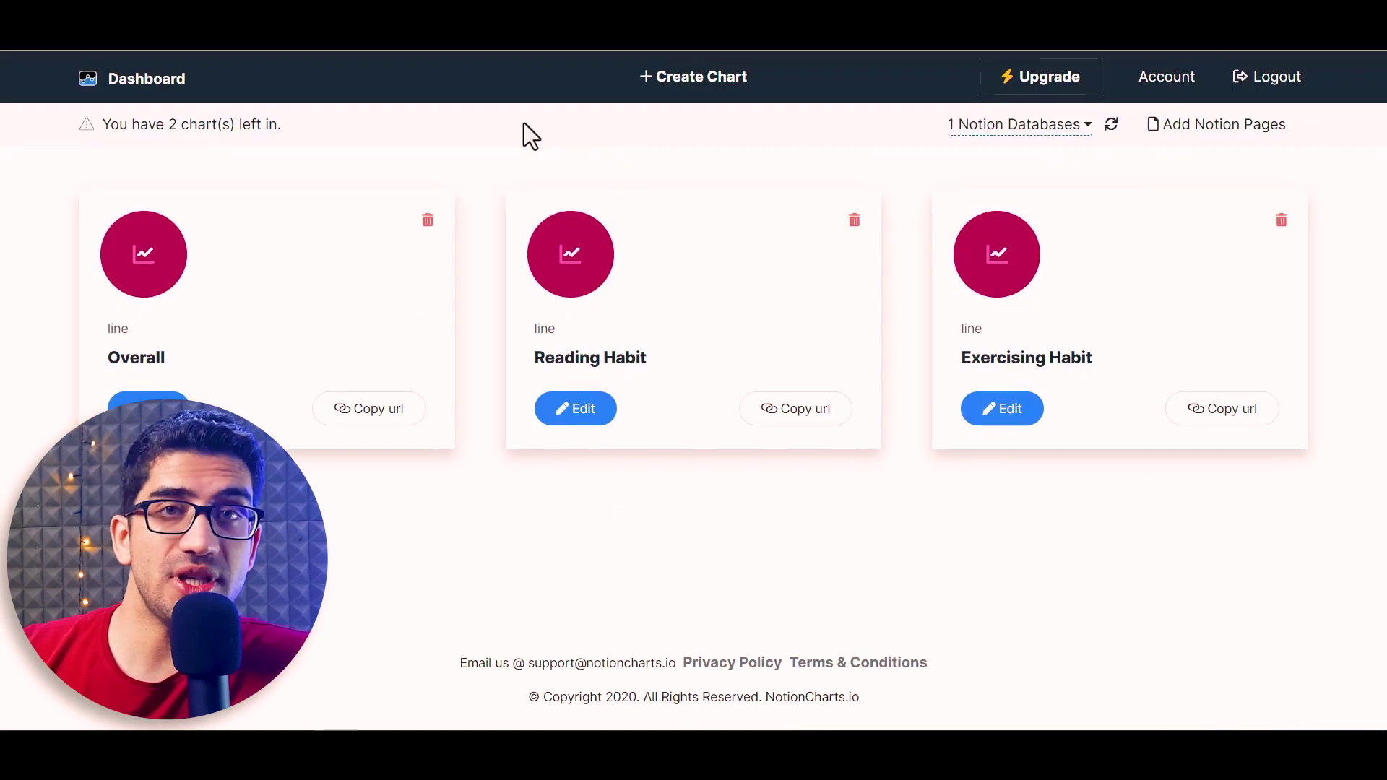
Start a new Untitled-database chart with Level on both axes, grouped by Count
{"action": "left_click", "coordinate": [692, 80]}
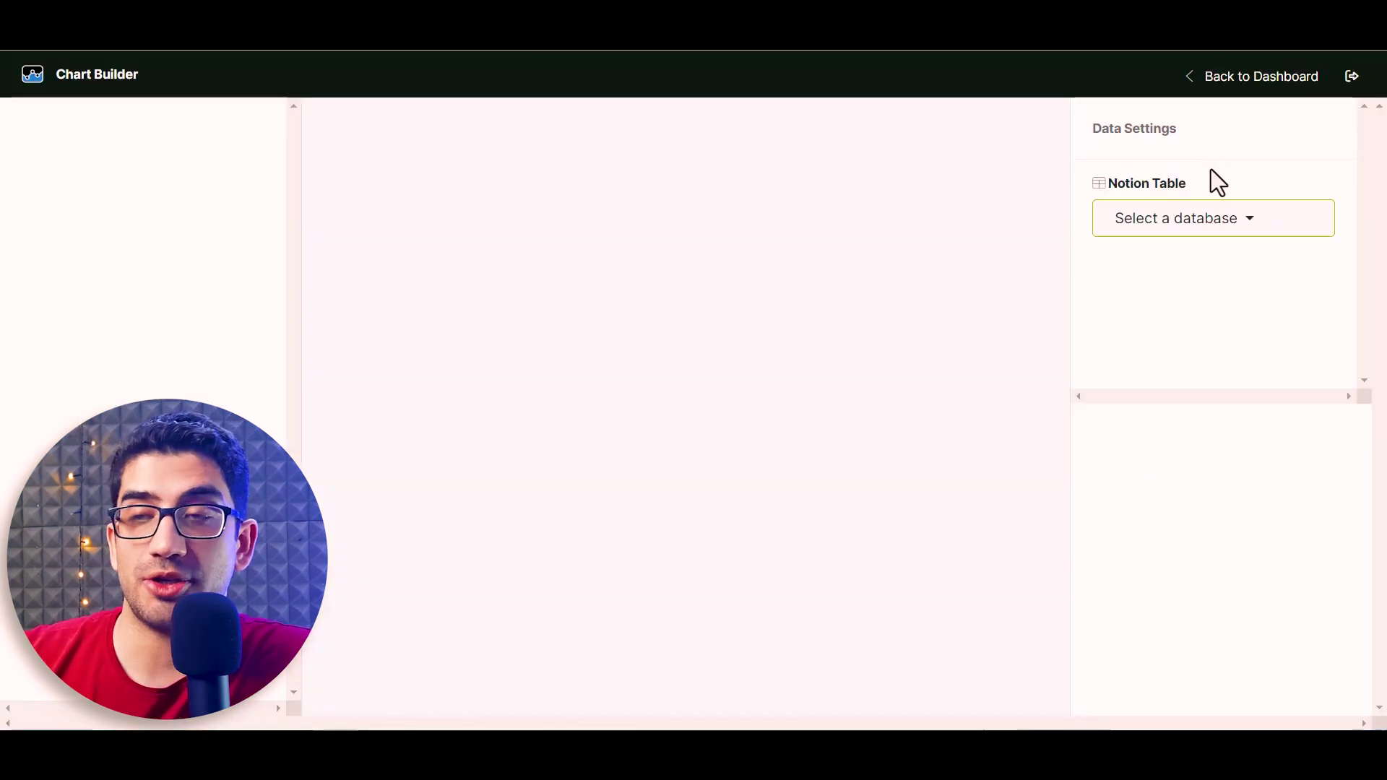
{"action": "left_click", "coordinate": [1215, 224]}
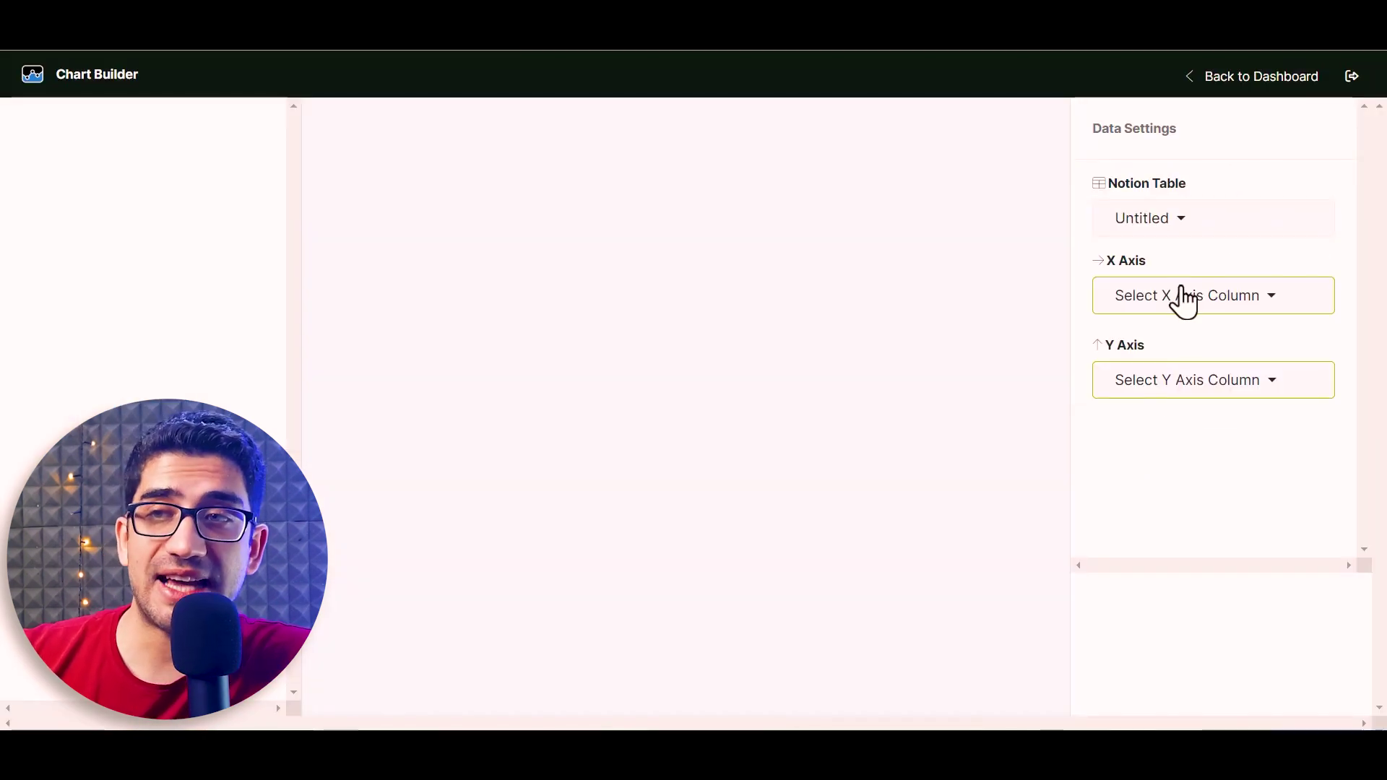
{"action": "left_click", "coordinate": [1179, 300]}
{"action": "scroll", "coordinate": [1159, 418], "scroll_direction": "down", "scroll_amount": 3}
{"action": "left_click", "coordinate": [1156, 365]}
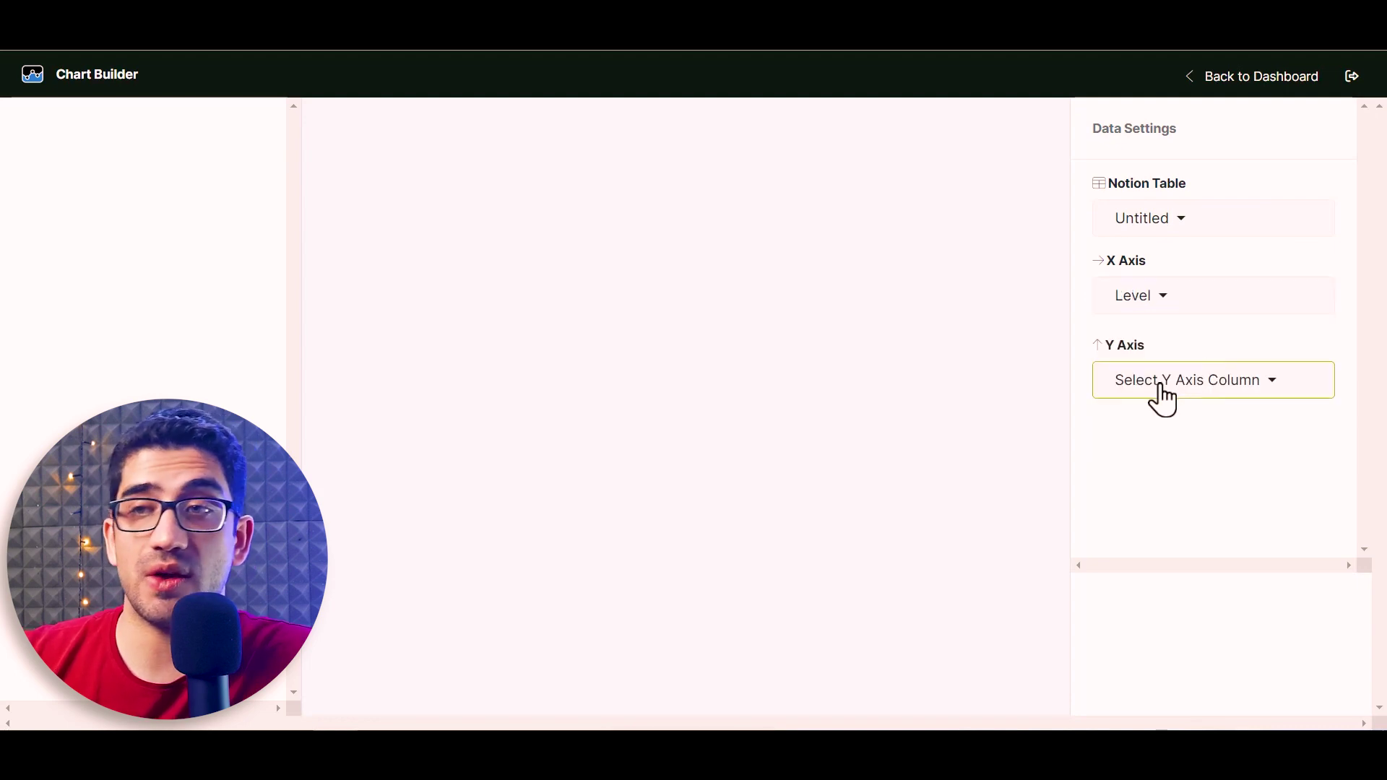
{"action": "left_click", "coordinate": [1163, 394]}
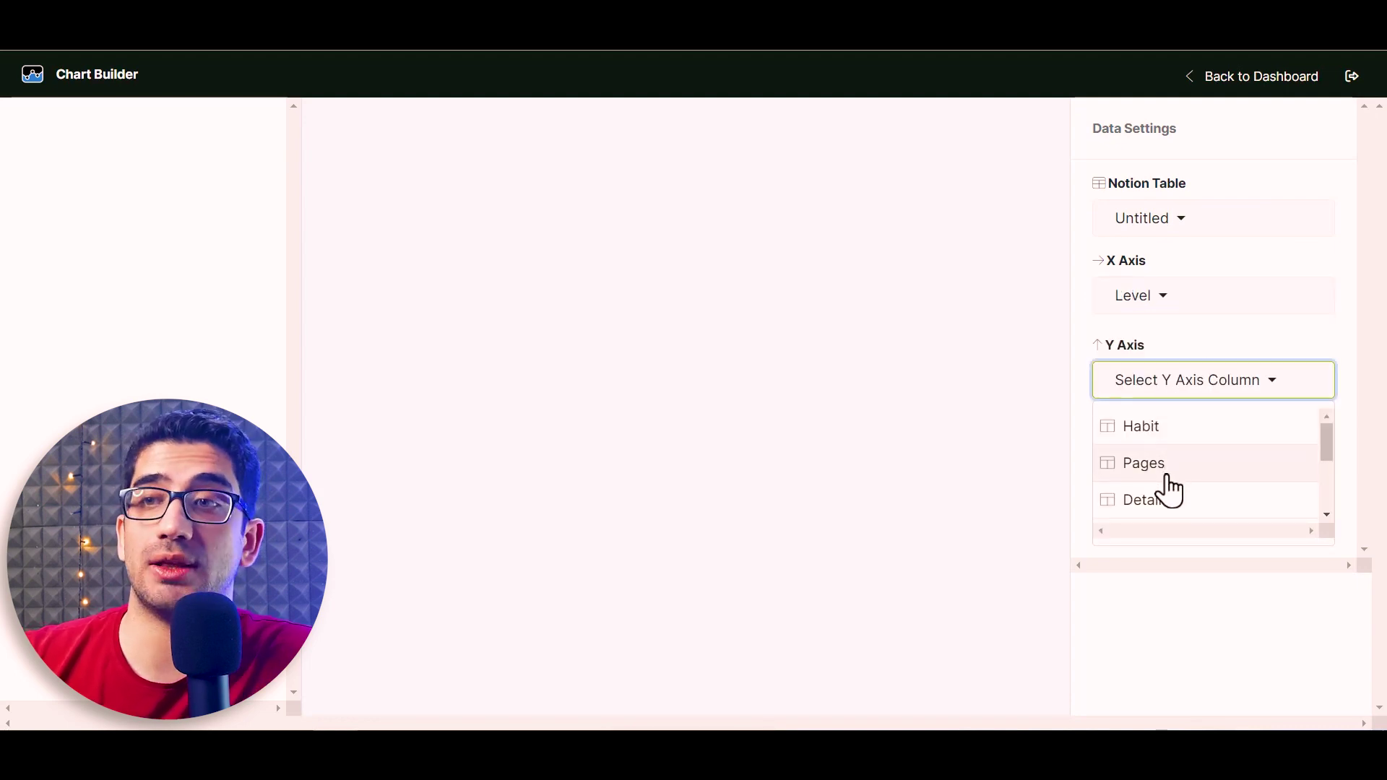
{"action": "scroll", "coordinate": [1169, 488], "scroll_direction": "down", "scroll_amount": 3}
{"action": "left_click", "coordinate": [1155, 440]}
{"action": "left_click", "coordinate": [1168, 485]}
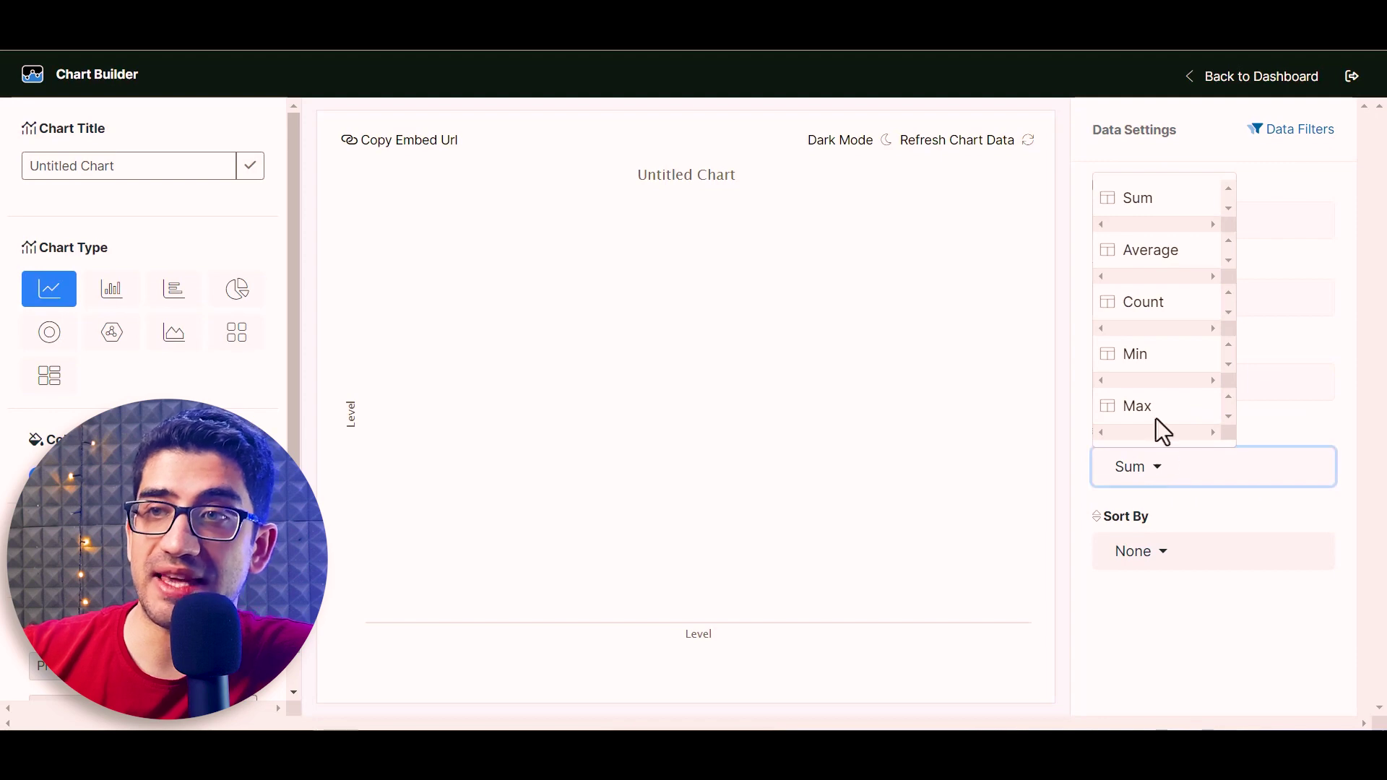
{"action": "left_click", "coordinate": [1152, 325]}
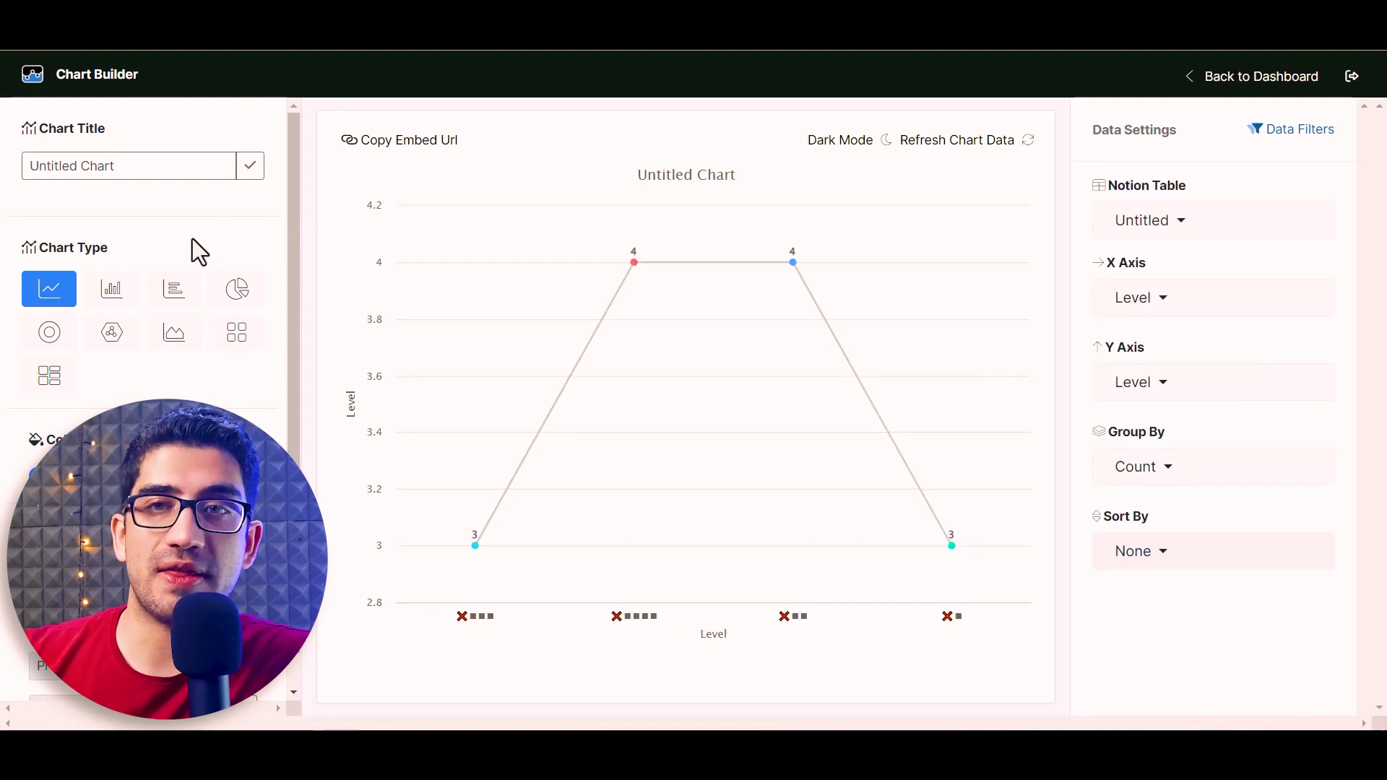
Make it a pie chart filtered to Reading, titled 'Reading Habit', and copy its embed URL
{"action": "left_click", "coordinate": [243, 292]}
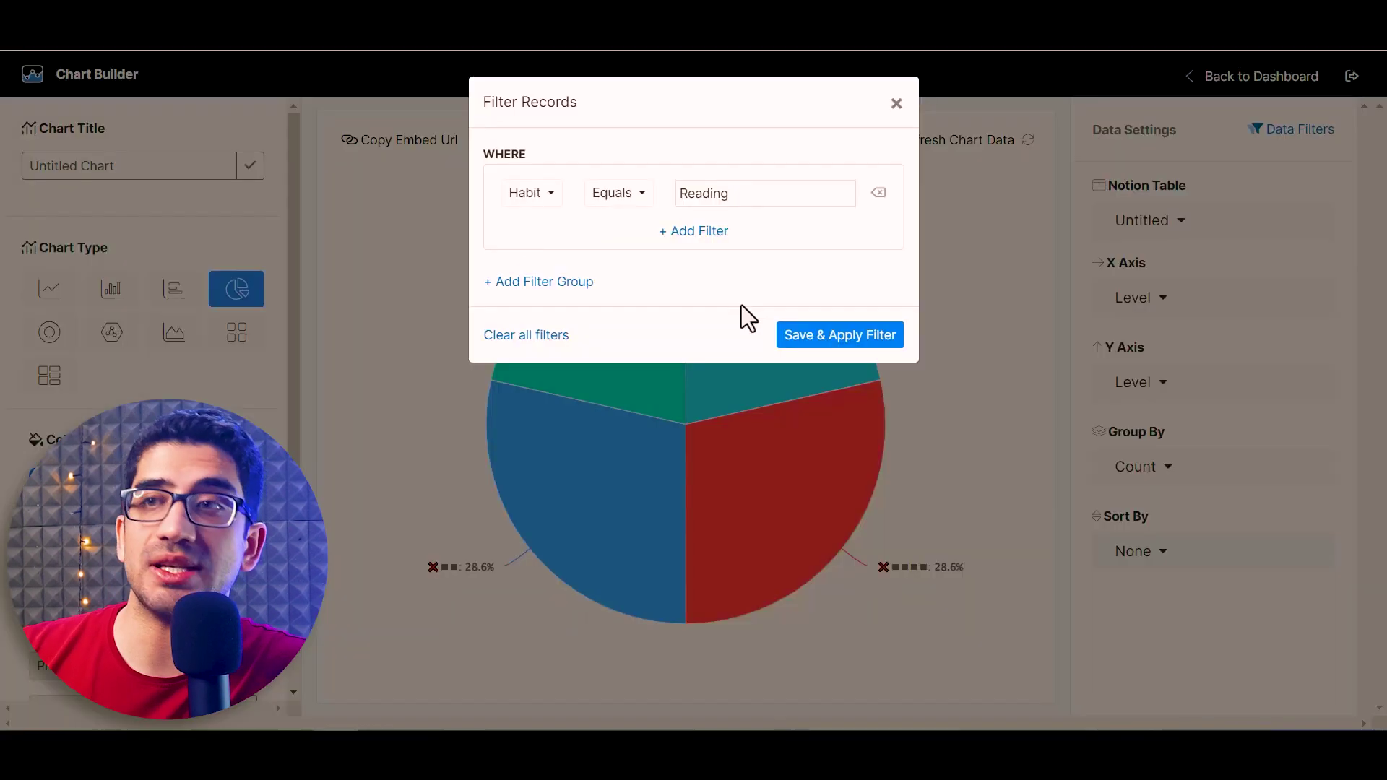
{"action": "left_click", "coordinate": [831, 336]}
{"action": "triple_click", "coordinate": [202, 166]}
{"action": "type", "text": "Reading Habit"}
{"action": "left_click", "coordinate": [251, 166]}
{"action": "left_click", "coordinate": [385, 142]}
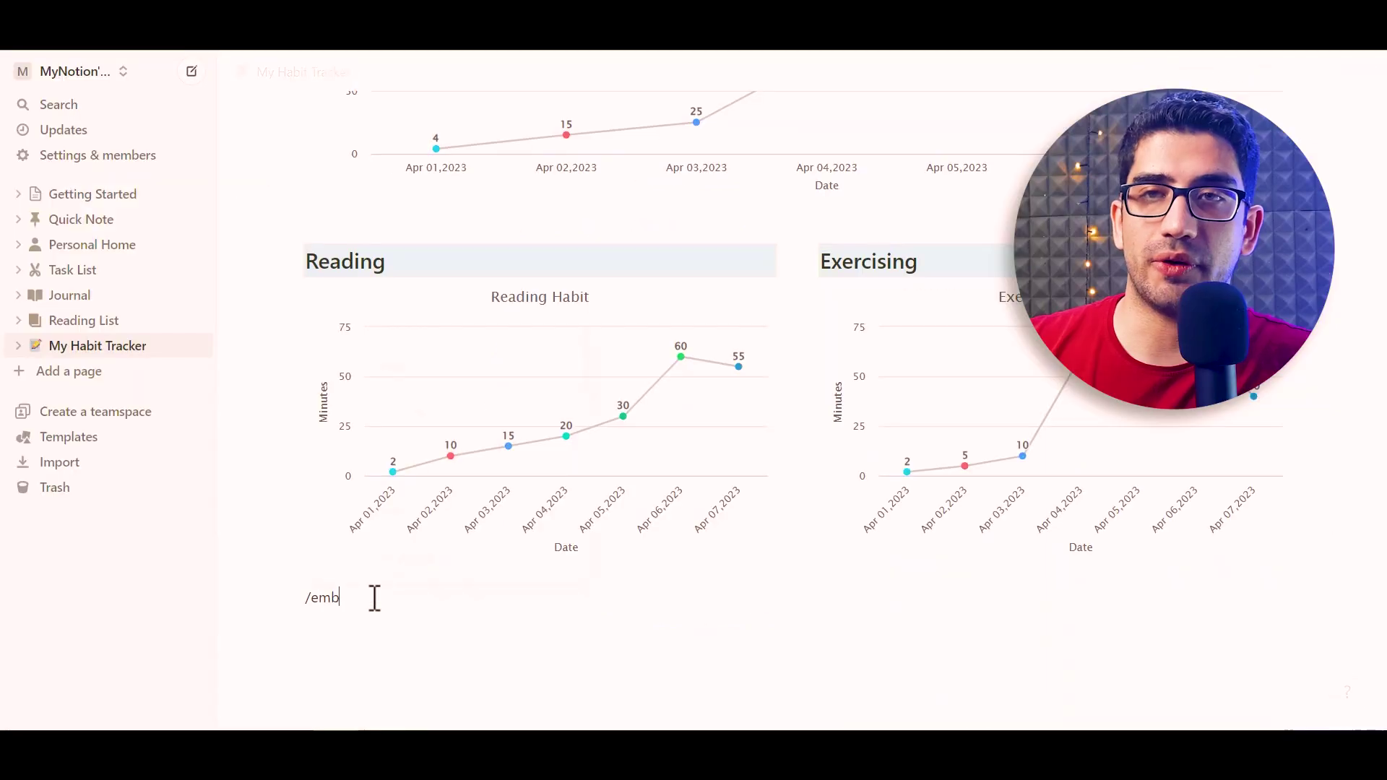
Embed the Reading Habit Levels pie chart below the line charts using its pasted link
{"action": "type", "text": "ed"}
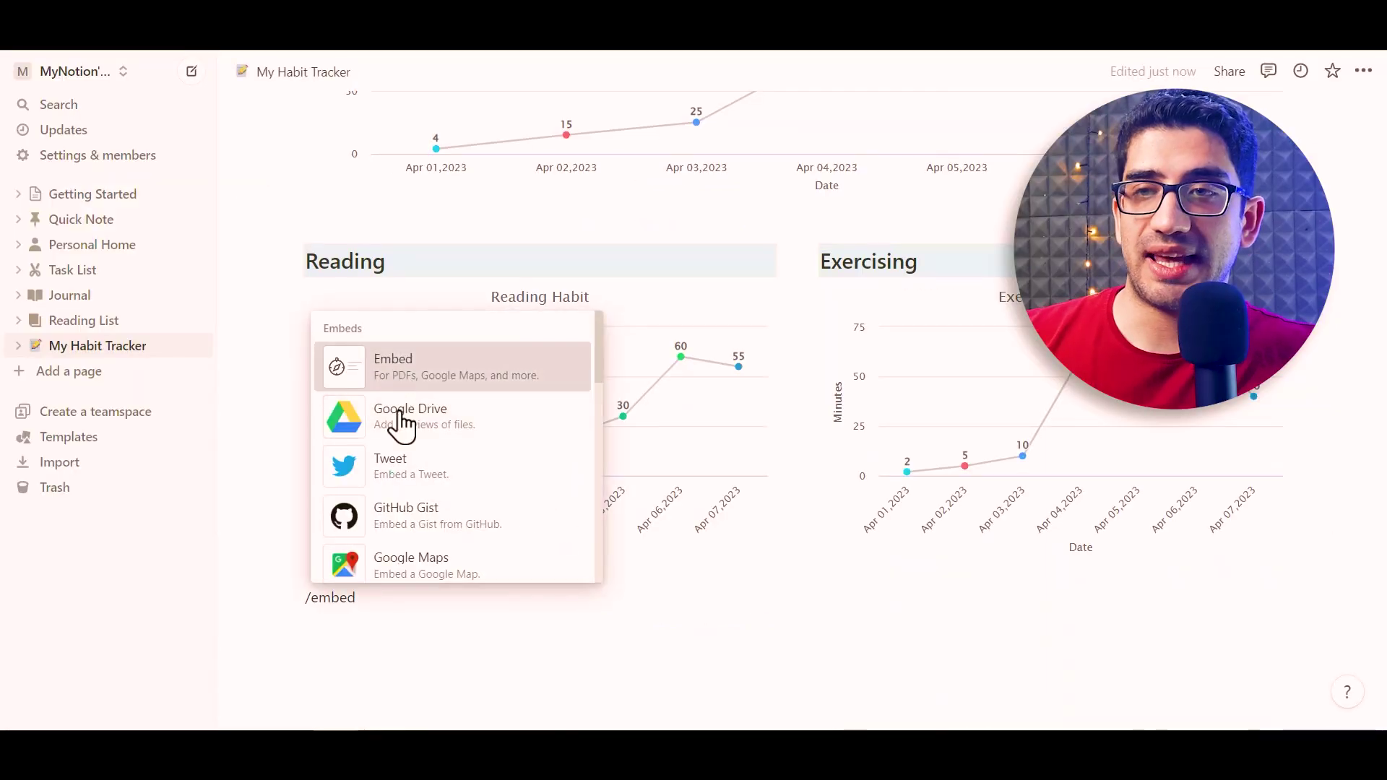
{"action": "left_click", "coordinate": [390, 361]}
{"action": "key", "text": "ctrl+v"}
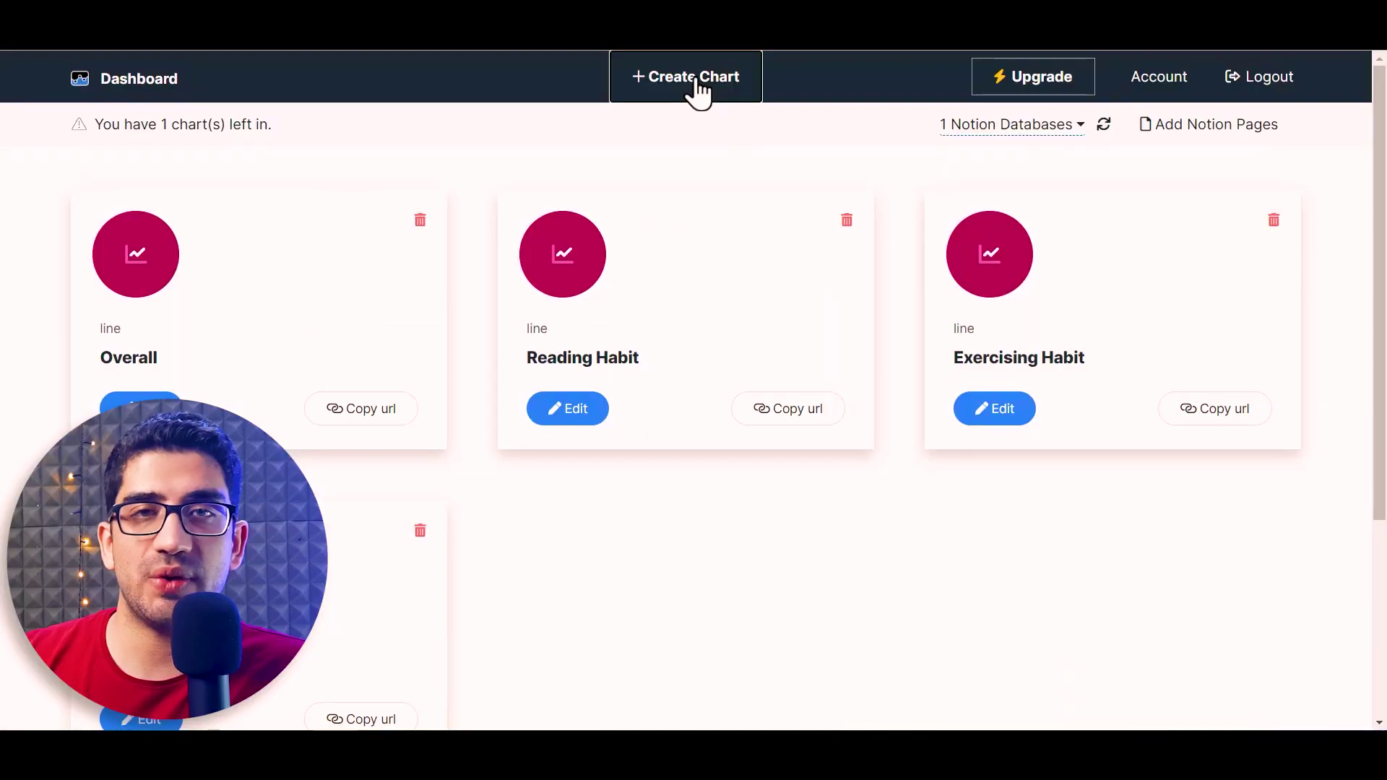
{"action": "left_click", "coordinate": [691, 87]}
Add the Exercising Habit Levels pie chart and place it beside the Reading Habit pie
{"action": "left_click", "coordinate": [1176, 377]}
{"action": "left_click", "coordinate": [1146, 495]}
{"action": "left_click", "coordinate": [1290, 129]}
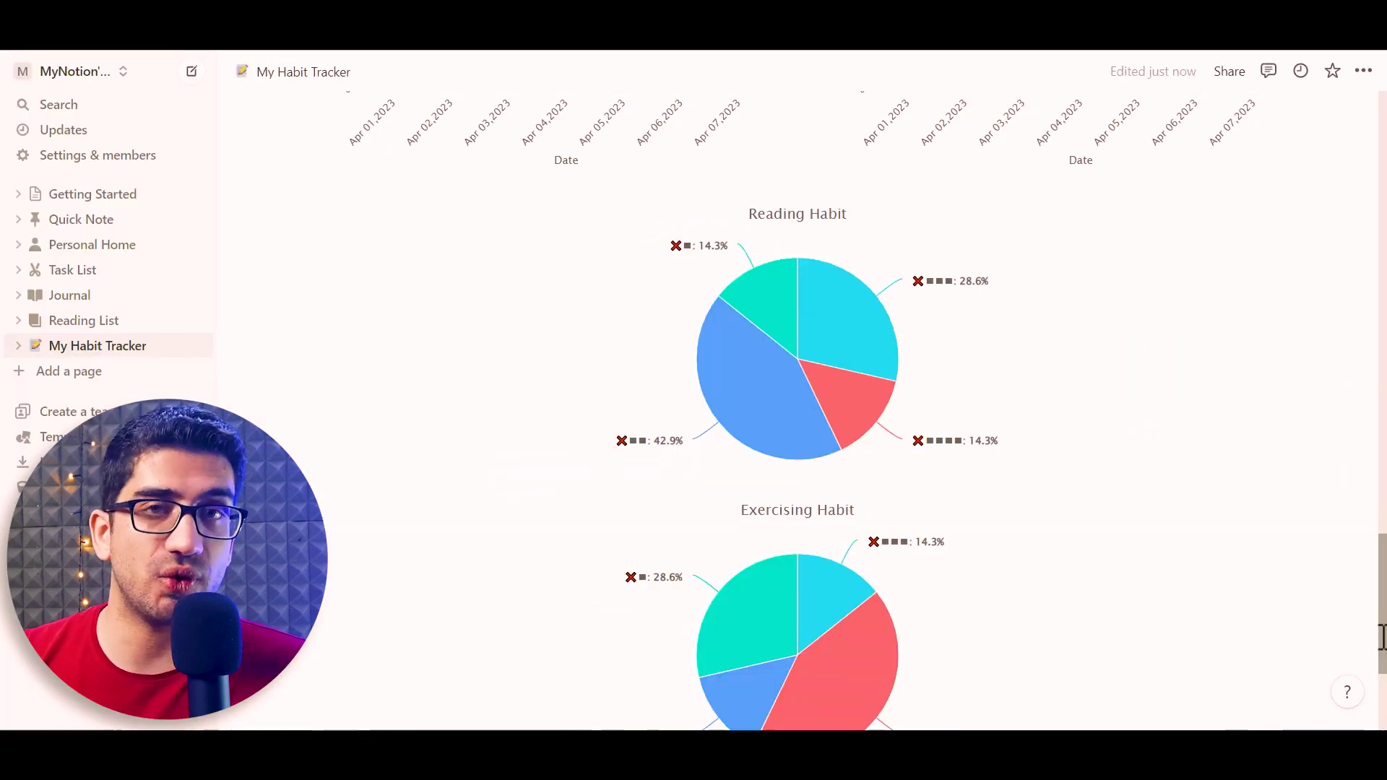
{"action": "scroll", "coordinate": [1352, 582], "scroll_direction": "down", "scroll_amount": 2}
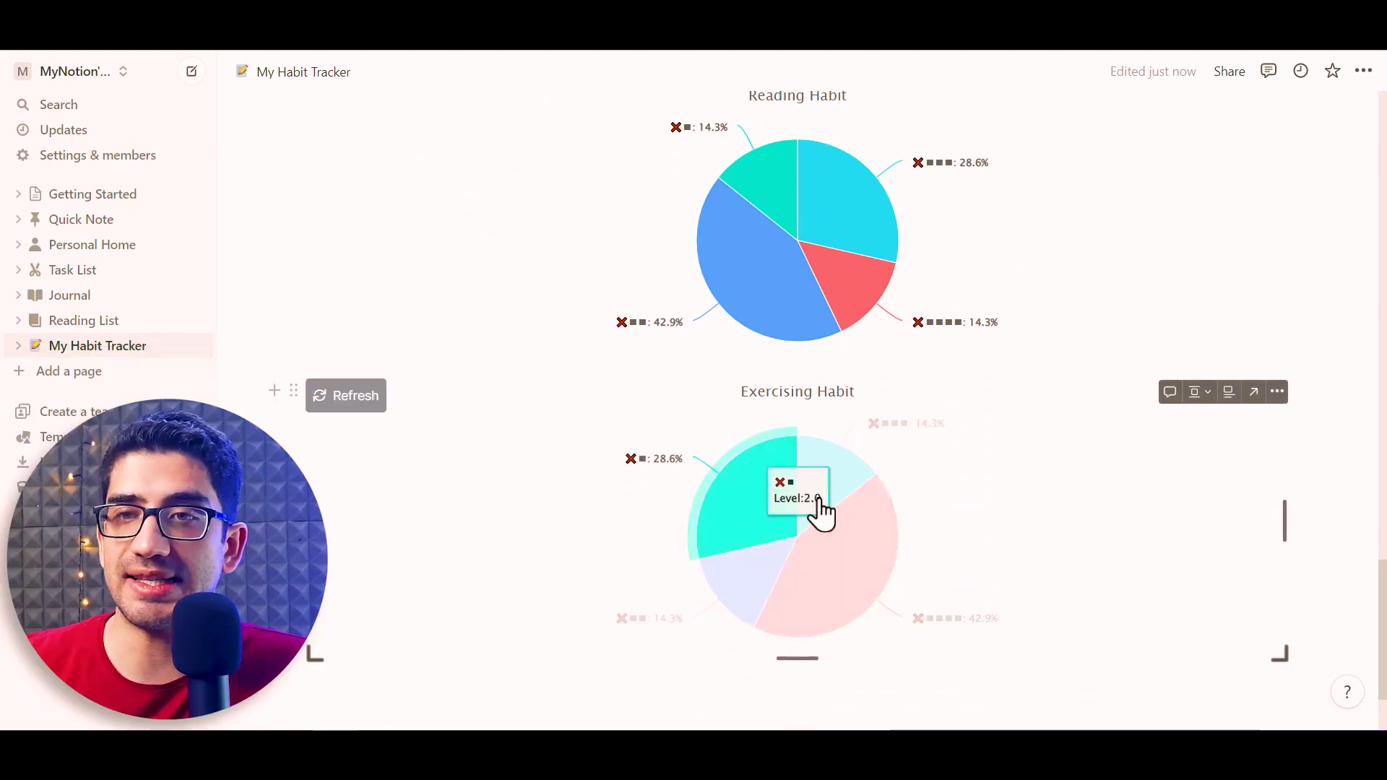
{"action": "left_click_drag", "start_coordinate": [293, 390], "coordinate": [1300, 223]}
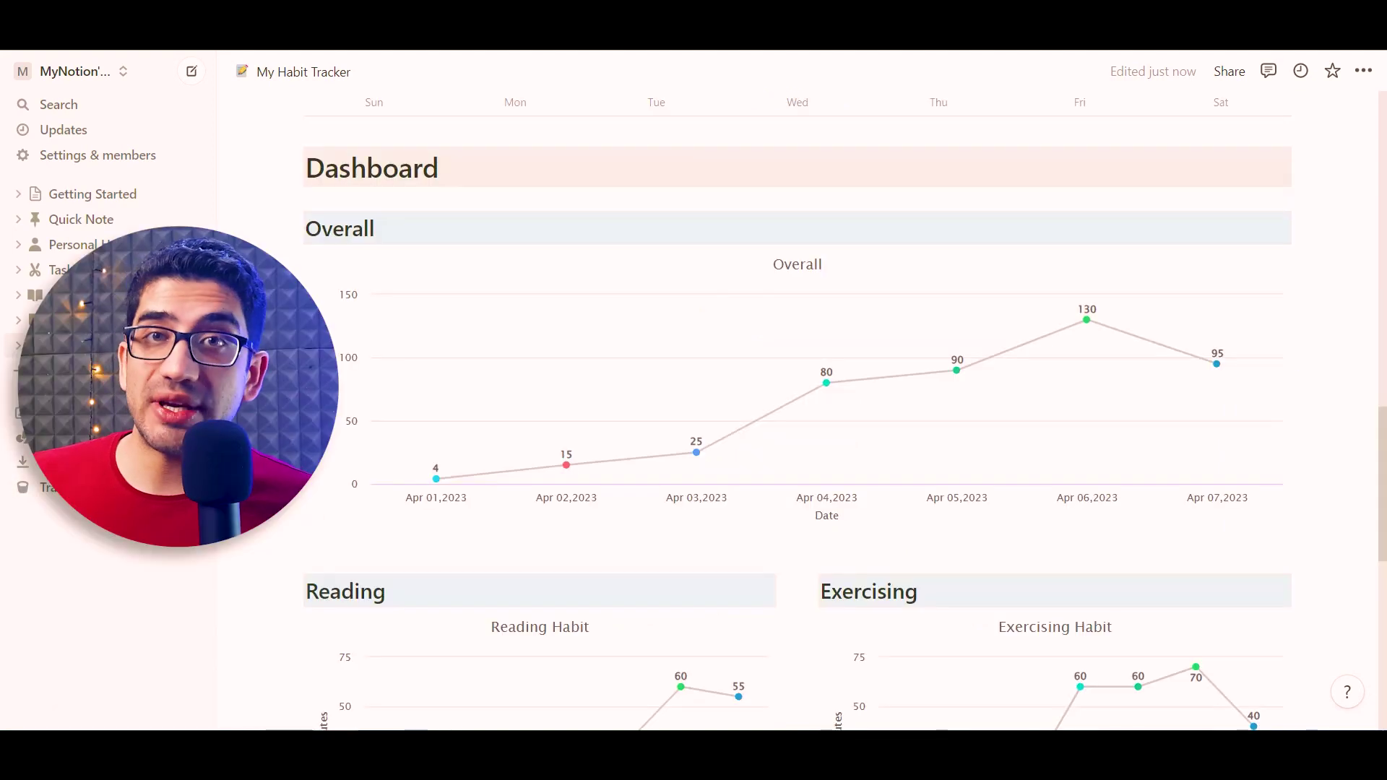